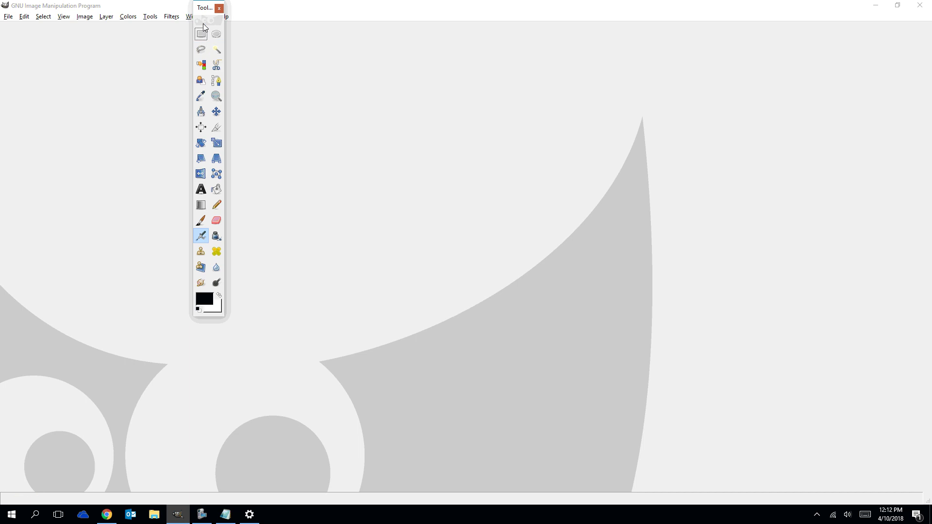
# - Show the Layers dialog and place it at the side of the workspace, clear of the canvas area
pyautogui.click(193, 17)
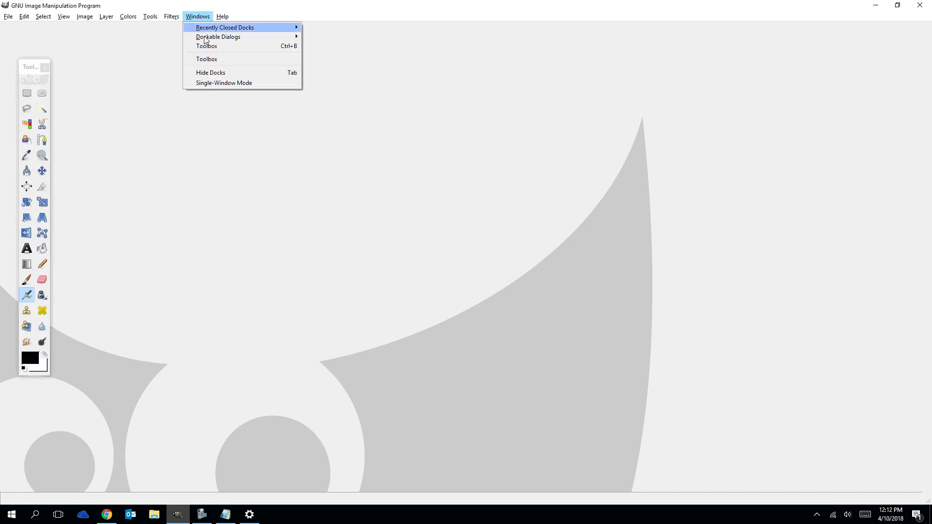
pyautogui.moveTo(233, 37)
pyautogui.click(338, 66)
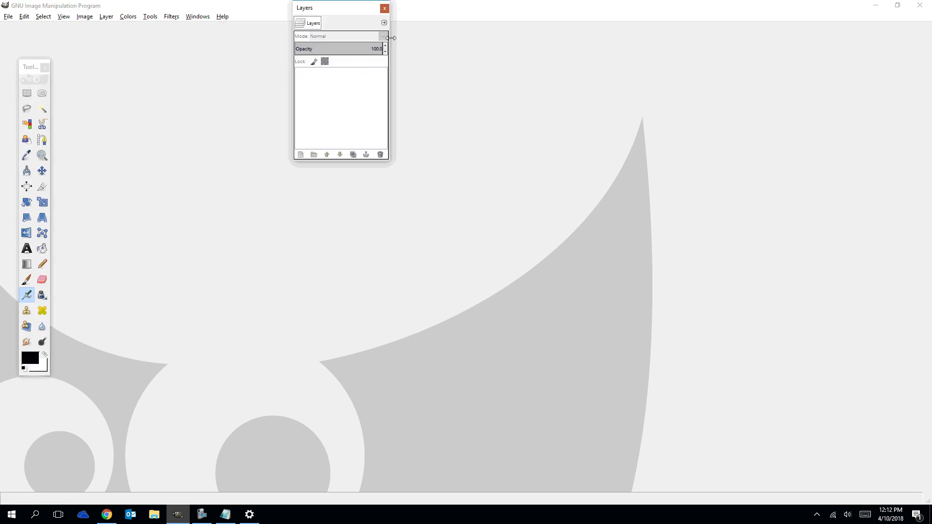
pyautogui.moveTo(360, 10); pyautogui.dragTo(886, 51)
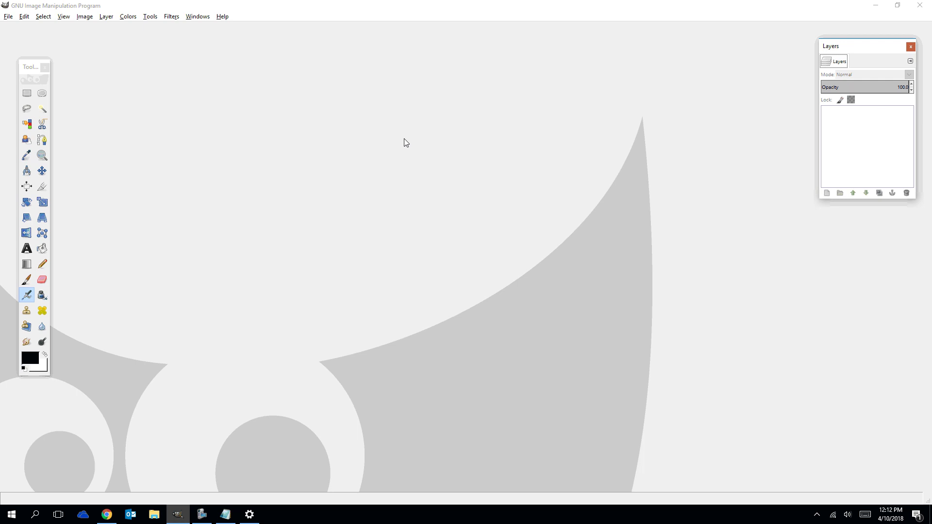
# - Create a new blank image 120 px wide and 120 px high
pyautogui.click(8, 16)
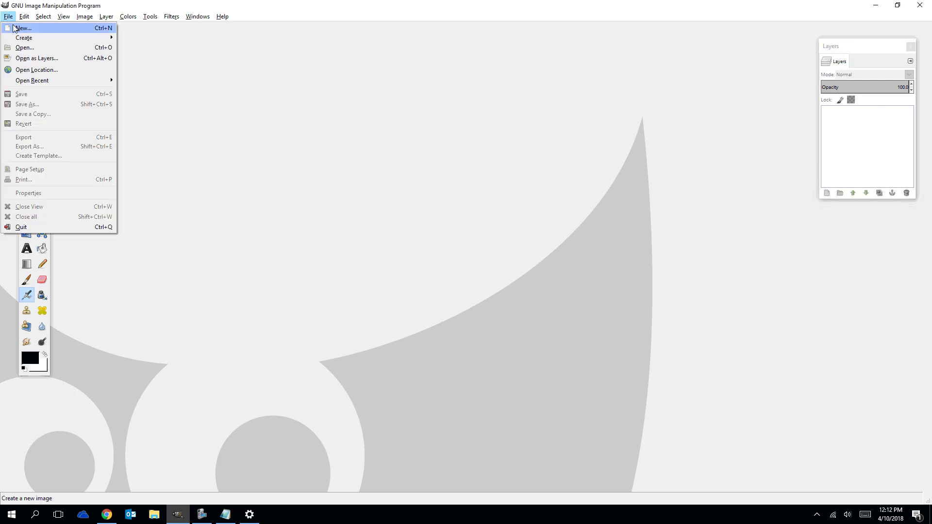
pyautogui.click(15, 28)
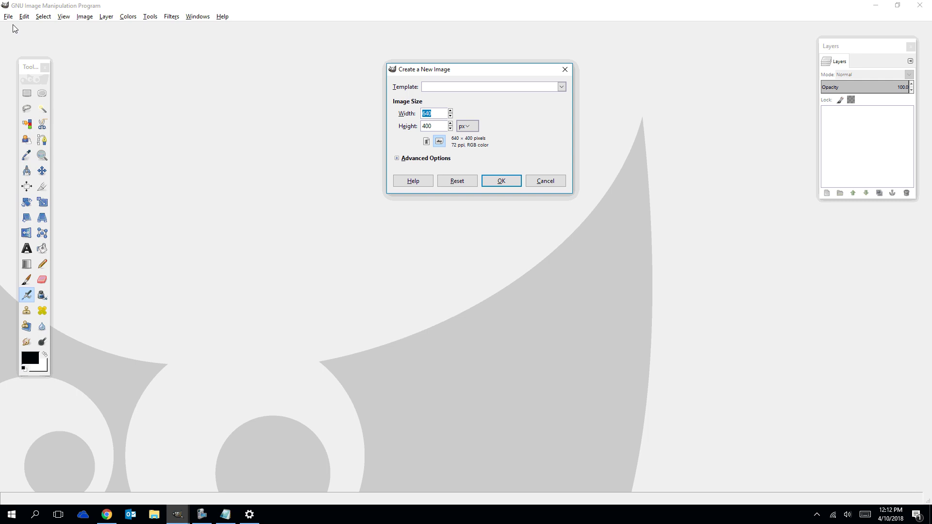
pyautogui.write('120')
pyautogui.press('Tab')
pyautogui.write('120')
pyautogui.click(503, 181)
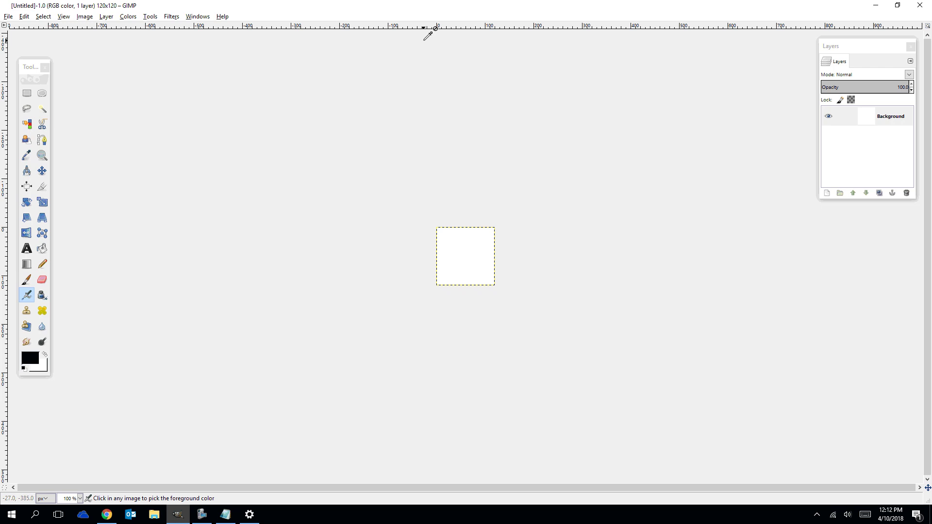
# - Zoom the view of the blank canvas to 550%
pyautogui.scroll(6, 670, 158)
pyautogui.scroll(-1, 670, 158)
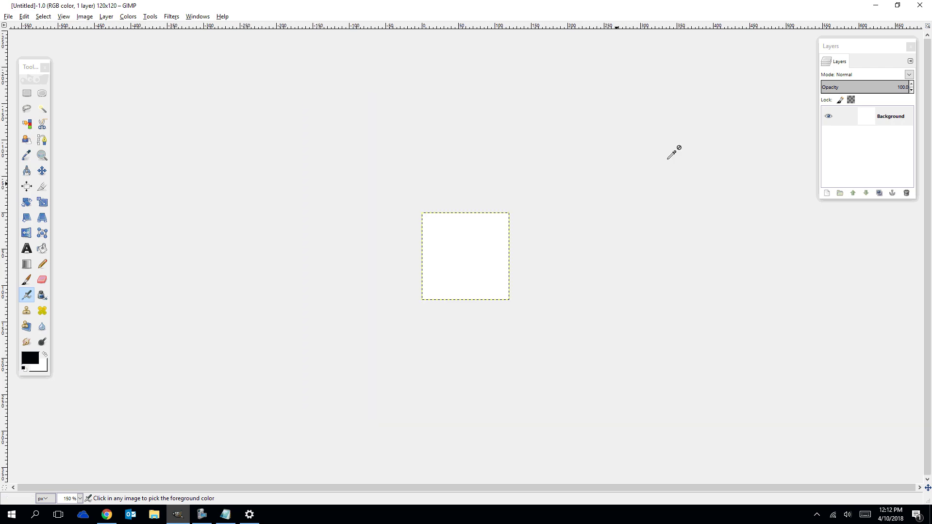
pyautogui.scroll(-2, 669, 155)
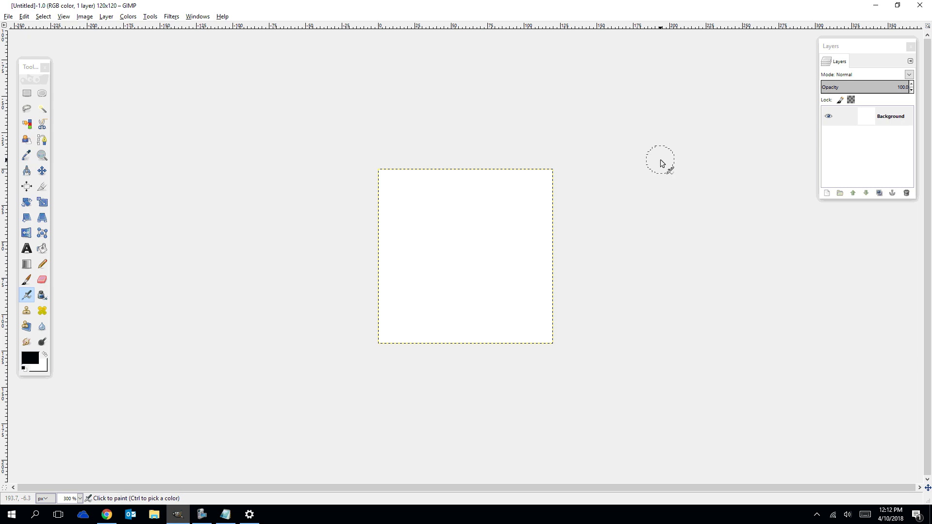
pyautogui.scroll(5, 590, 165)
pyautogui.scroll(-5, 588, 165)
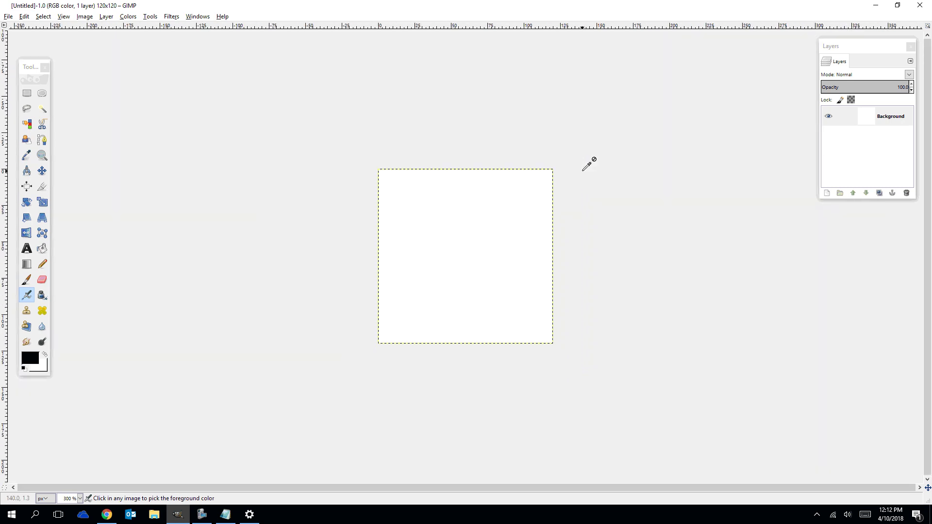
pyautogui.scroll(4, 588, 164)
pyautogui.scroll(-4, 585, 164)
pyautogui.scroll(4, 572, 173)
pyautogui.scroll(-4, 571, 172)
pyautogui.scroll(1, 571, 173)
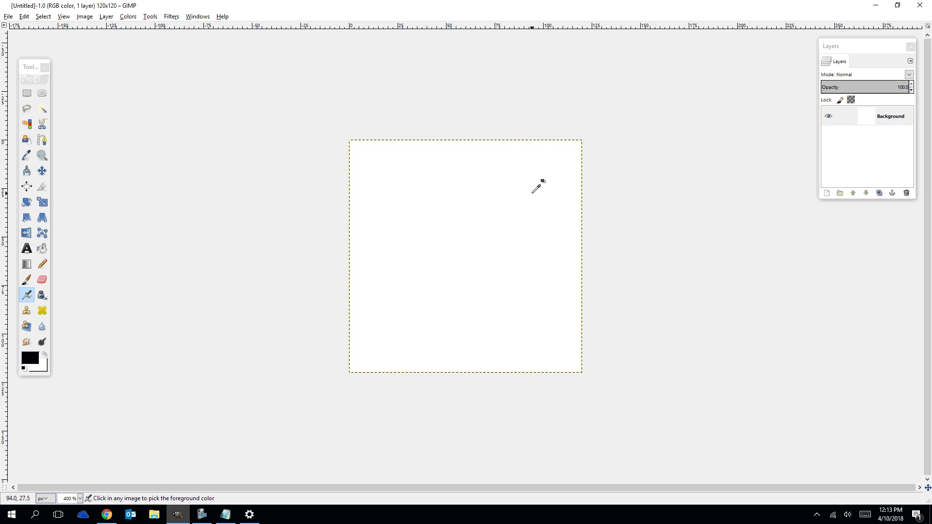
pyautogui.scroll(-1, 534, 191)
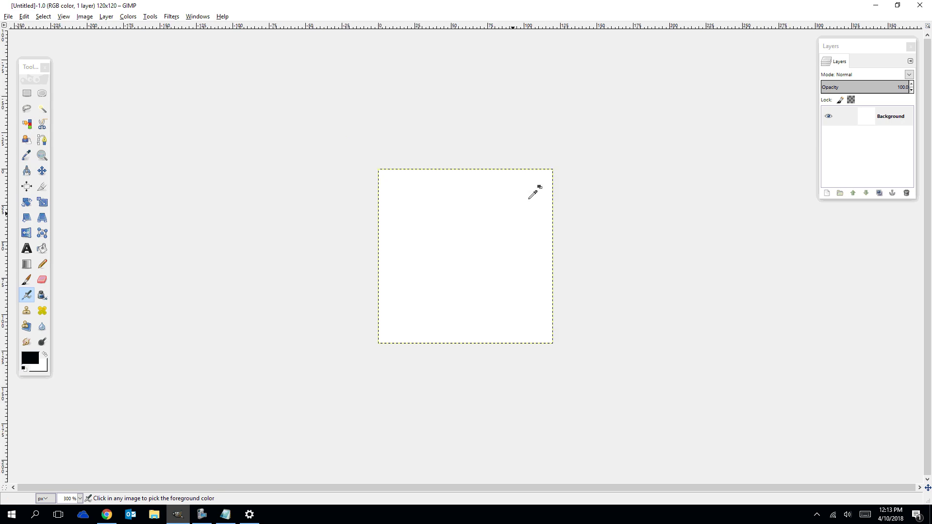
pyautogui.scroll(2, 529, 198)
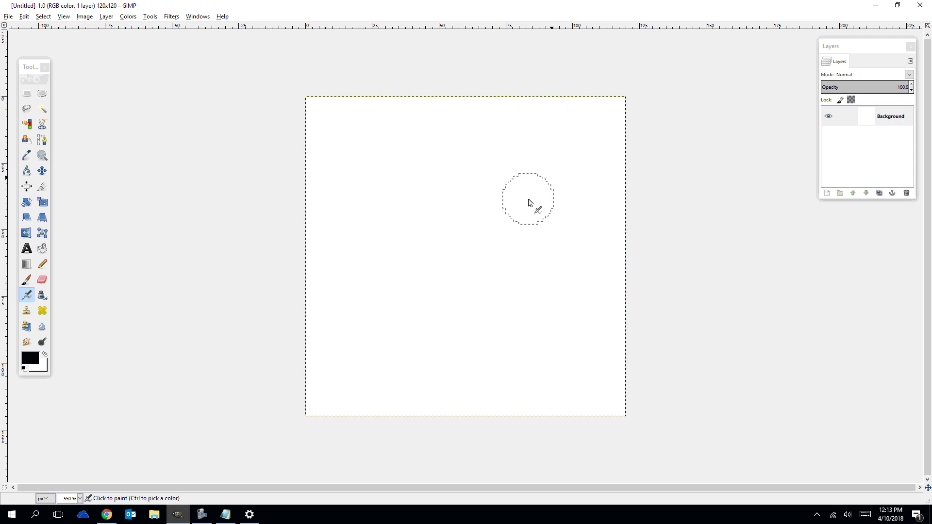
# - Activate the Ellipse Select tool and review its full set of options, leaving the options window closed
pyautogui.moveTo(30, 71); pyautogui.dragTo(56, 78)
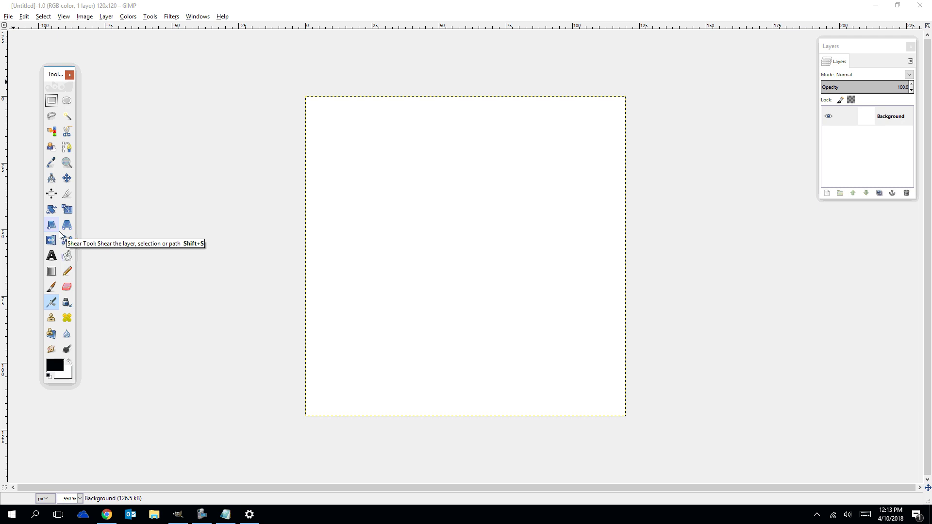
pyautogui.doubleClick(67, 101)
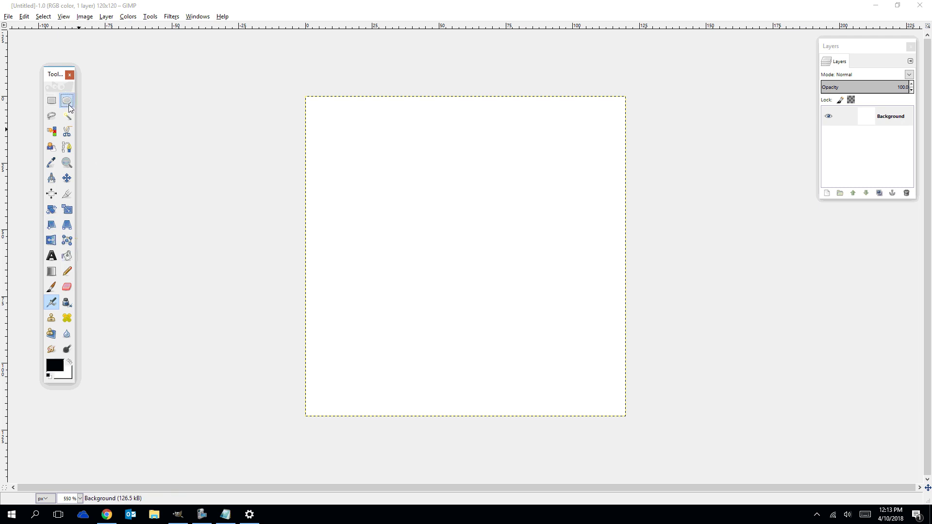
pyautogui.moveTo(73, 40); pyautogui.dragTo(165, 82)
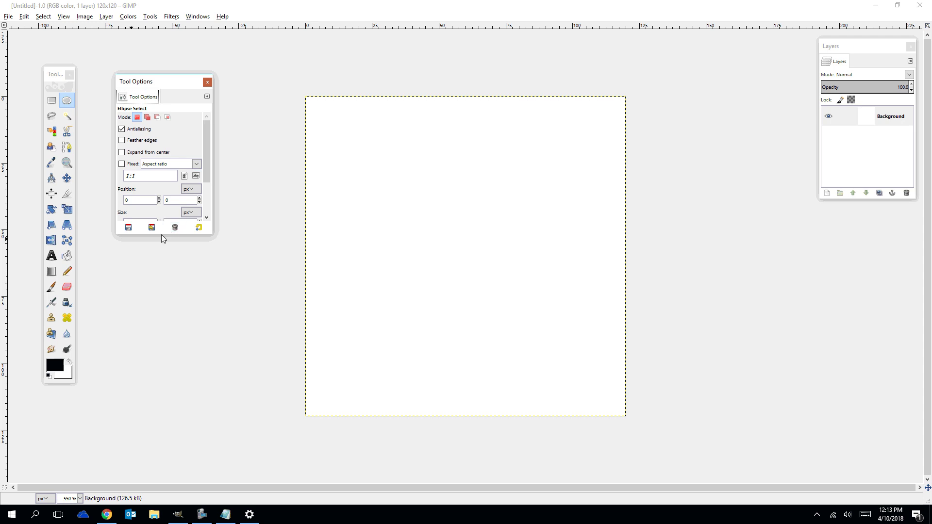
pyautogui.moveTo(165, 236); pyautogui.dragTo(185, 306)
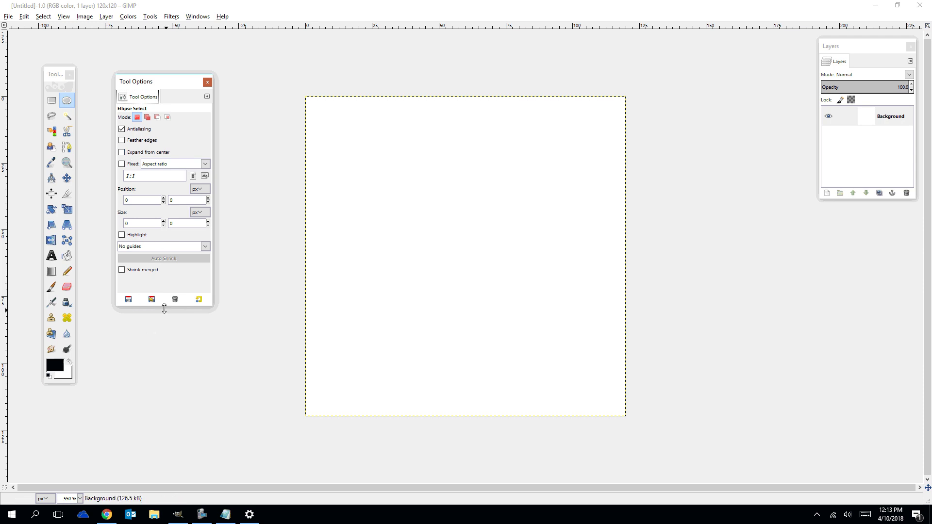
pyautogui.moveTo(165, 310)
pyautogui.mouseDown()
pyautogui.moveTo(188, 197)
pyautogui.moveTo(170, 456)
pyautogui.moveTo(159, 304)
pyautogui.mouseUp()
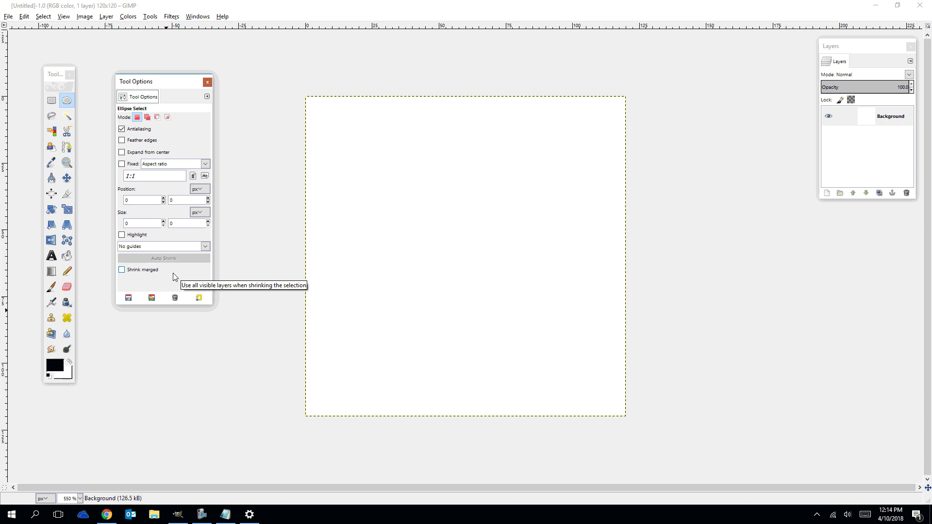
pyautogui.click(208, 82)
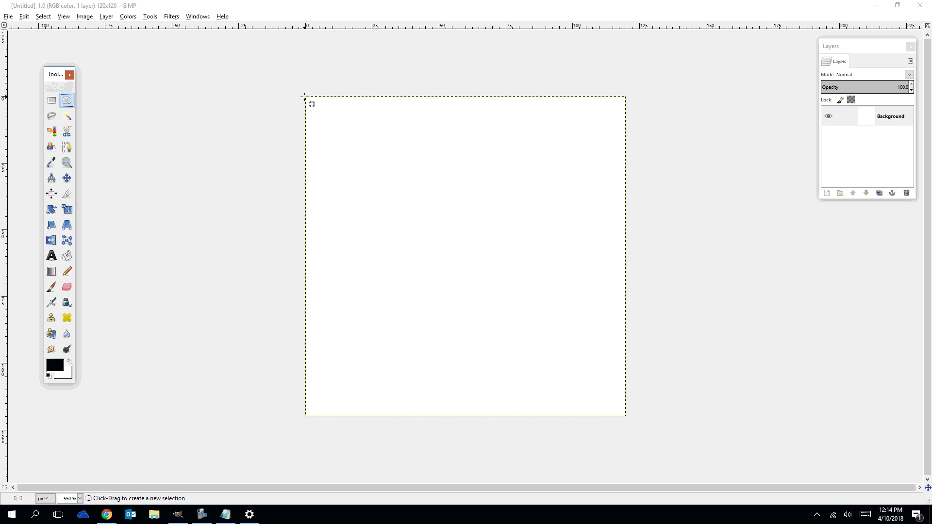
# - Draw a 120 × 120 px circular selection over the whole canvas and show the full Ellipse Select options beside it
pyautogui.moveTo(306, 95); pyautogui.dragTo(626, 417)
pyautogui.doubleClick(68, 102)
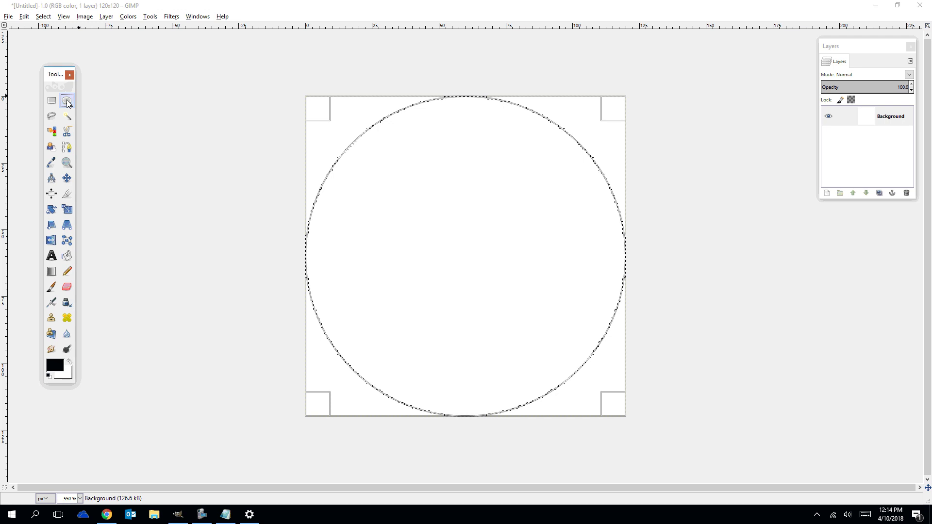
pyautogui.moveTo(85, 38); pyautogui.dragTo(177, 47)
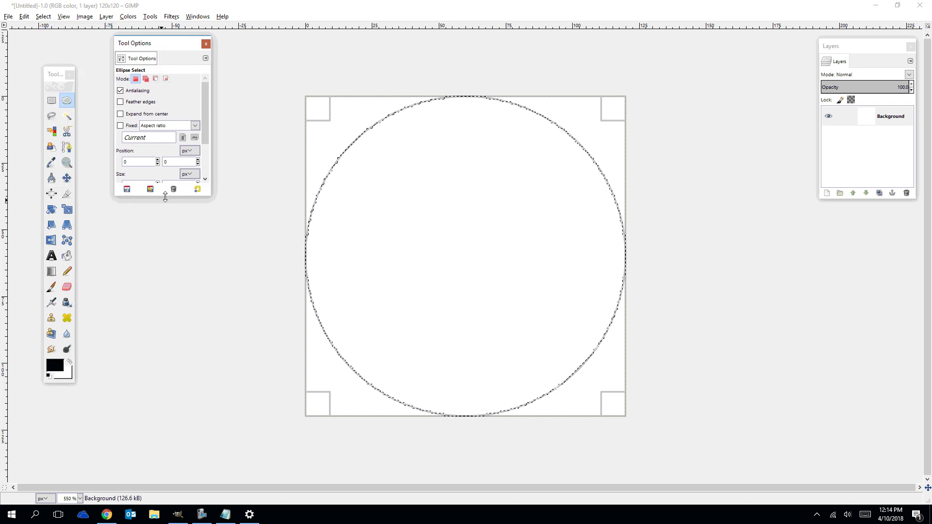
pyautogui.moveTo(162, 196); pyautogui.dragTo(162, 283)
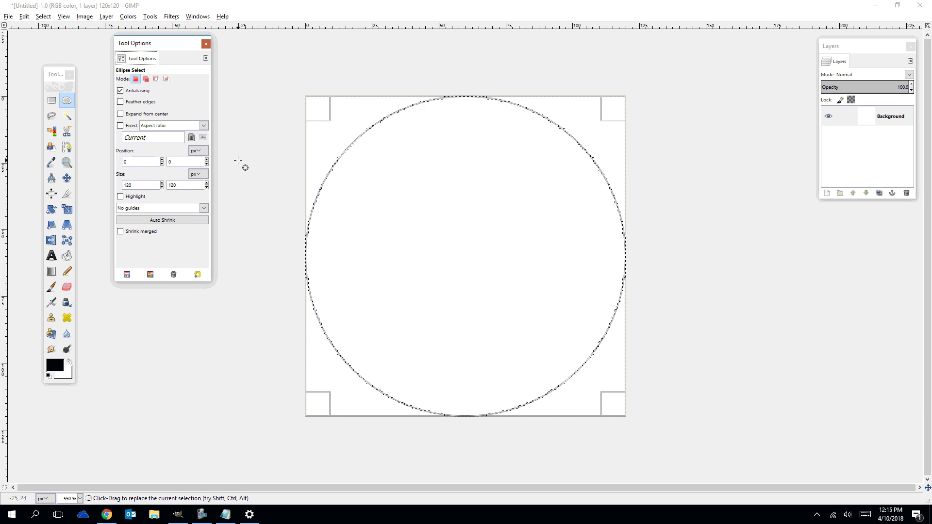
# - Undo the existing selections and draw a new elliptical selection of about 119 × 118 px across the canvas
pyautogui.moveTo(252, 107); pyautogui.dragTo(252, 115)
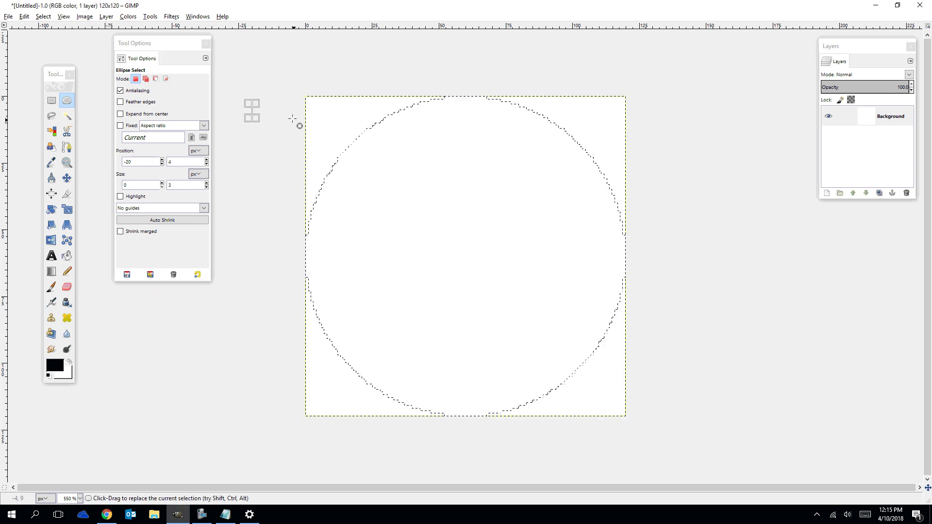
pyautogui.hotkey('ctrl', 'z')
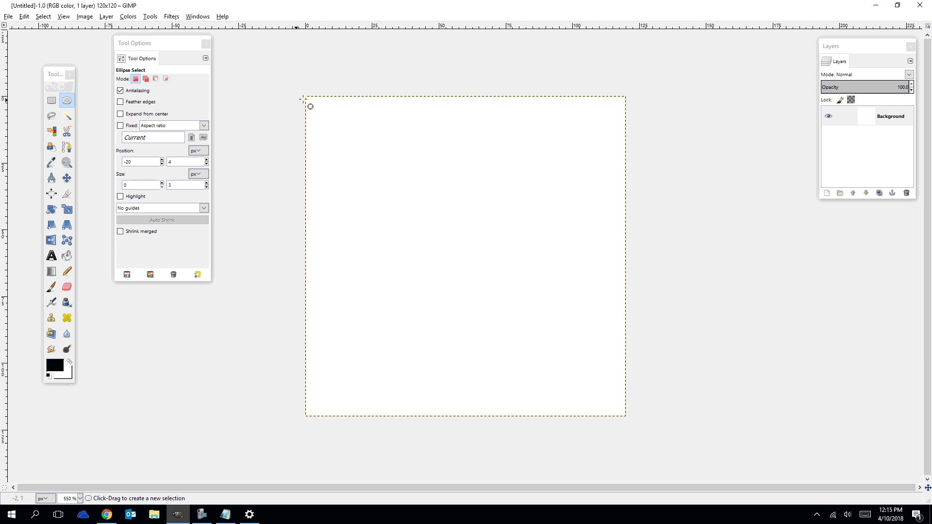
pyautogui.moveTo(309, 98); pyautogui.dragTo(627, 415)
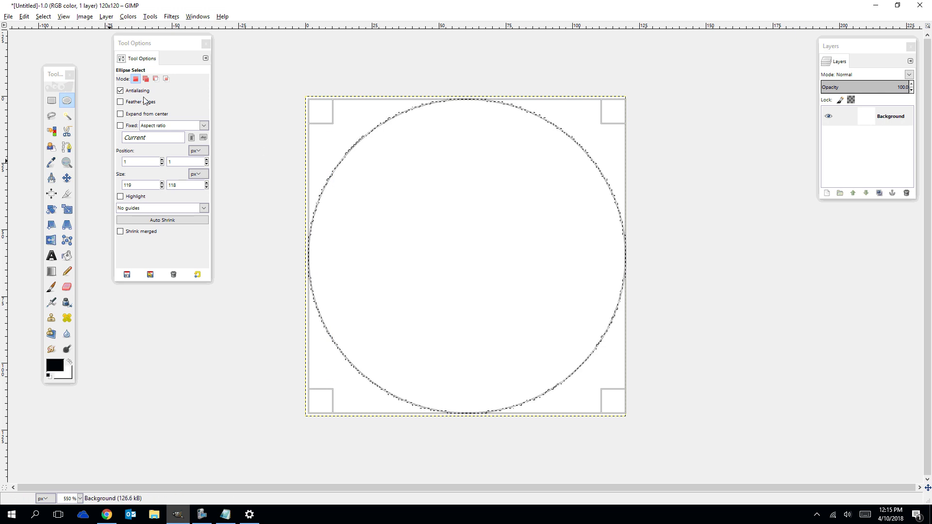
# - Set the elliptical selection's position to 0, 0 and its size to 120 × 120 px
pyautogui.moveTo(150, 44); pyautogui.dragTo(161, 69)
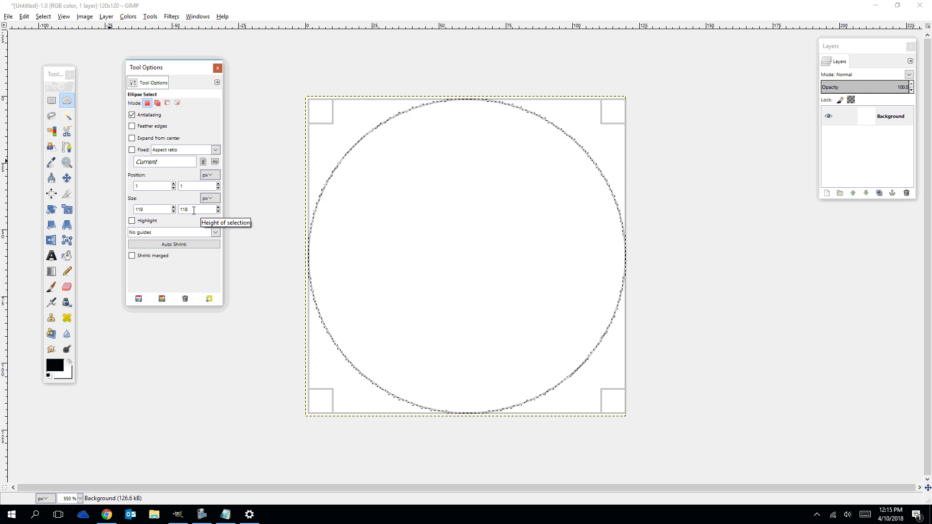
pyautogui.click(173, 188)
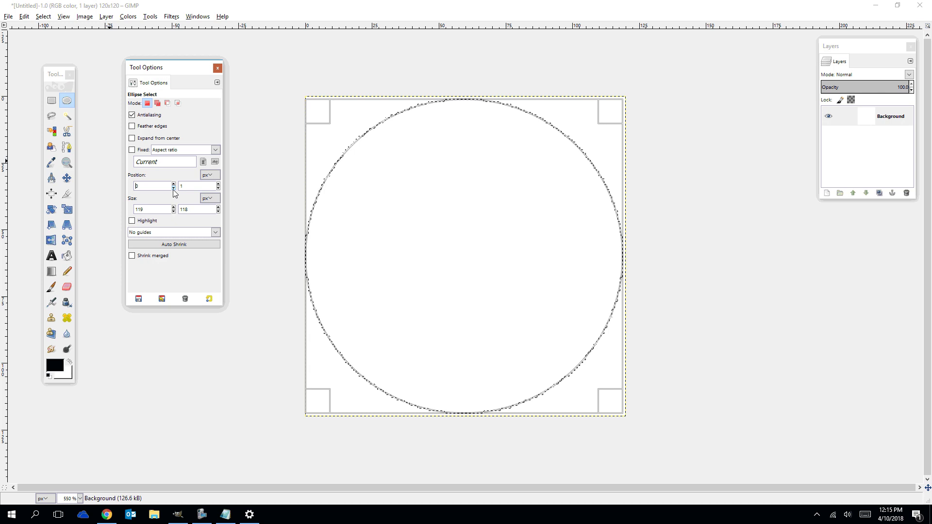
pyautogui.click(217, 189)
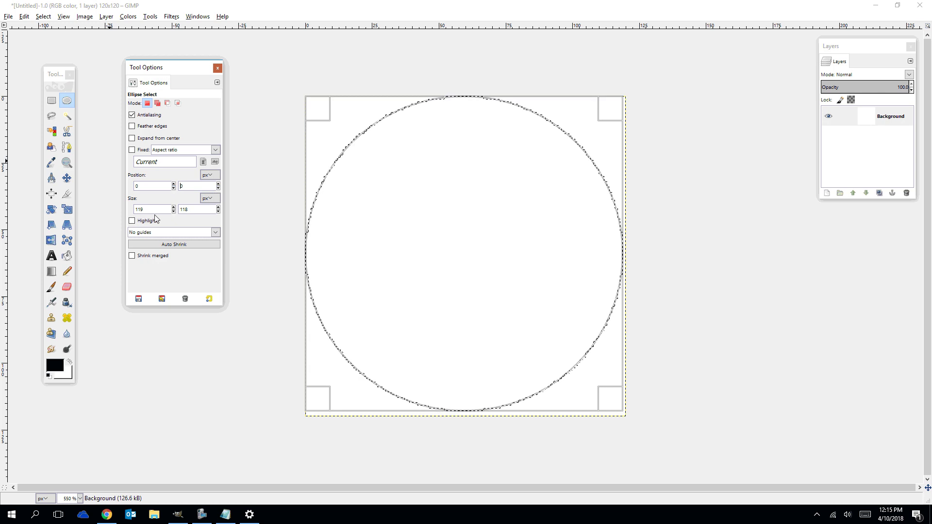
pyautogui.click(174, 208)
pyautogui.click(218, 207)
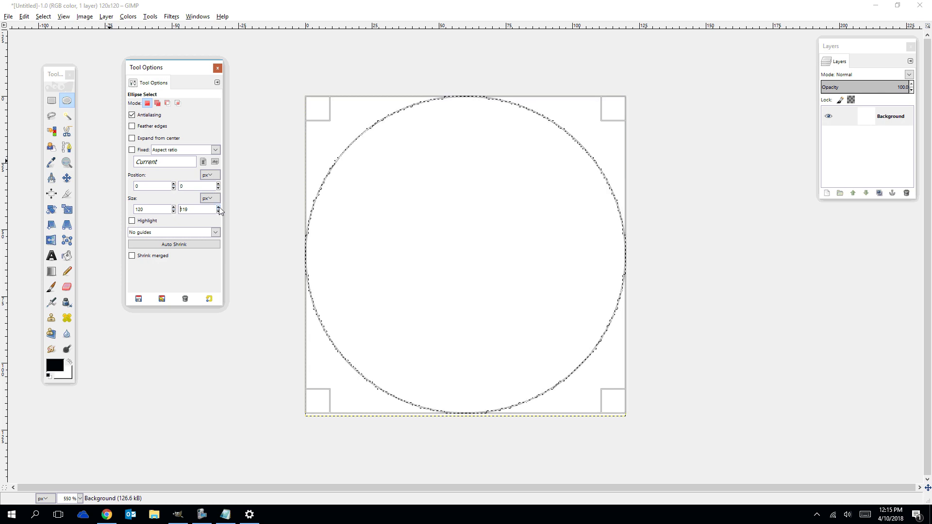
pyautogui.click(218, 207)
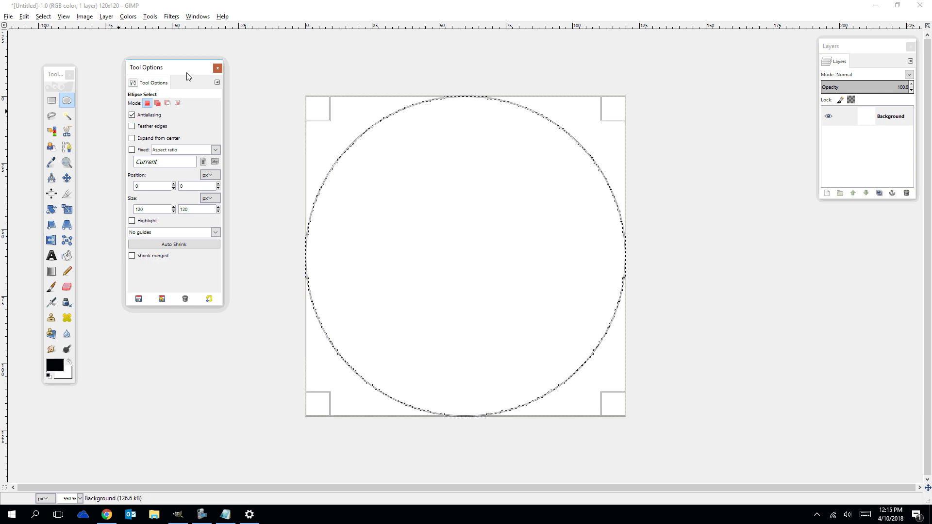
pyautogui.moveTo(188, 76)
pyautogui.mouseDown()
pyautogui.moveTo(168, 108)
pyautogui.moveTo(176, 78)
pyautogui.mouseUp()
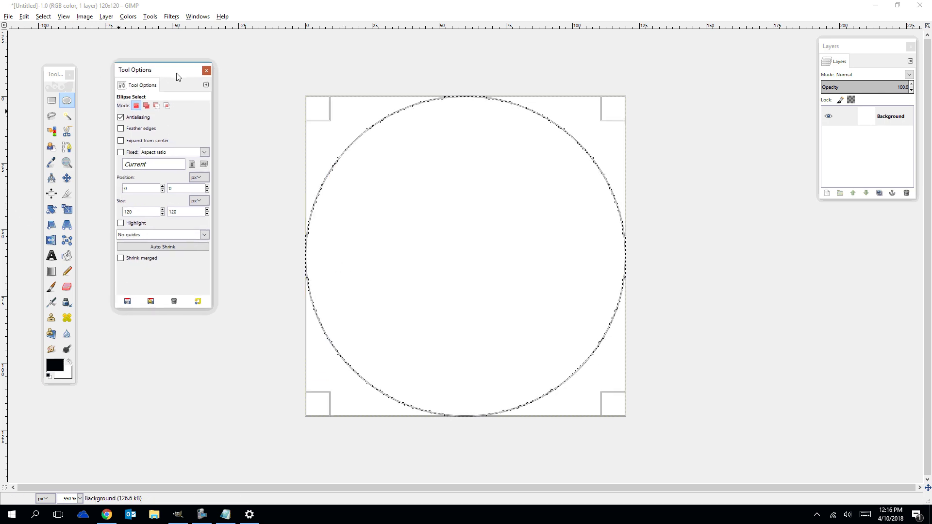
# - Activate the Blend tool and choose the Yellow Contrast gradient from the gradient list
pyautogui.click(50, 276)
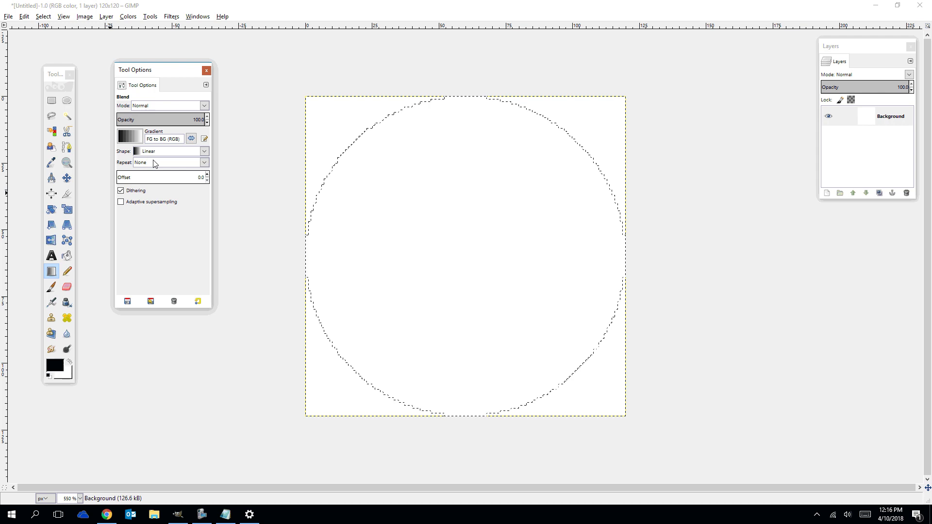
pyautogui.click(129, 140)
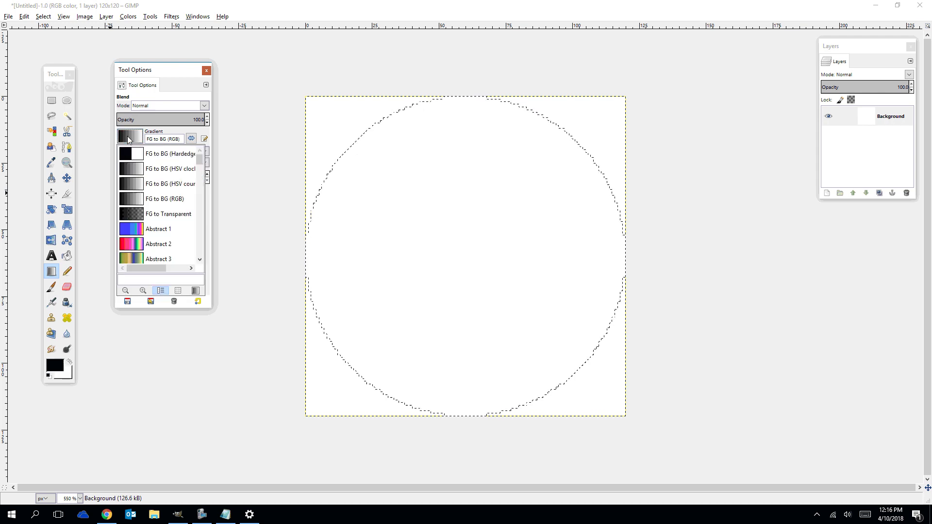
pyautogui.scroll(-2, 182, 181)
pyautogui.scroll(-15, 180, 178)
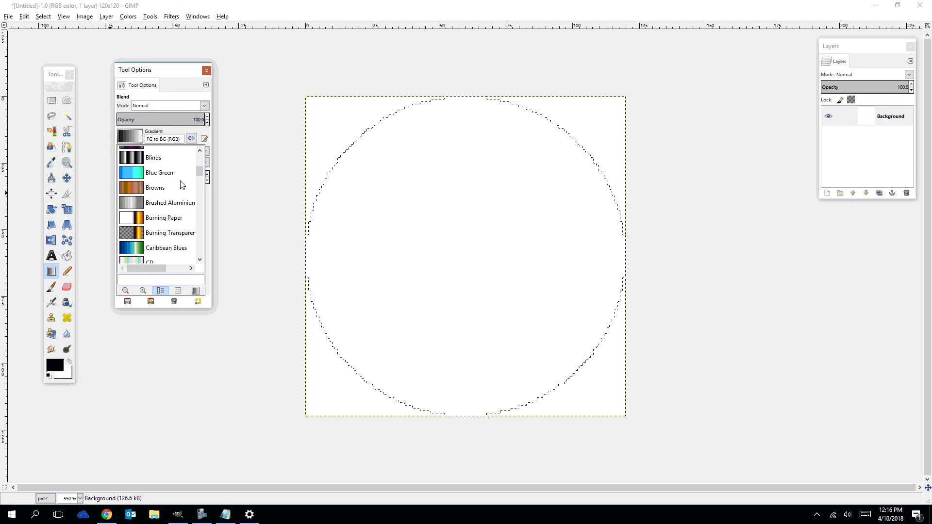
pyautogui.scroll(-15, 182, 187)
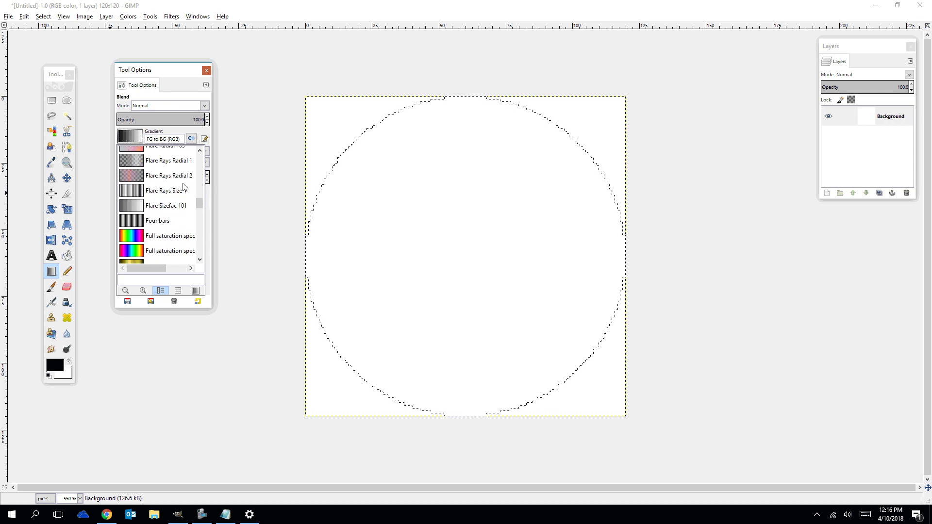
pyautogui.scroll(-15, 183, 186)
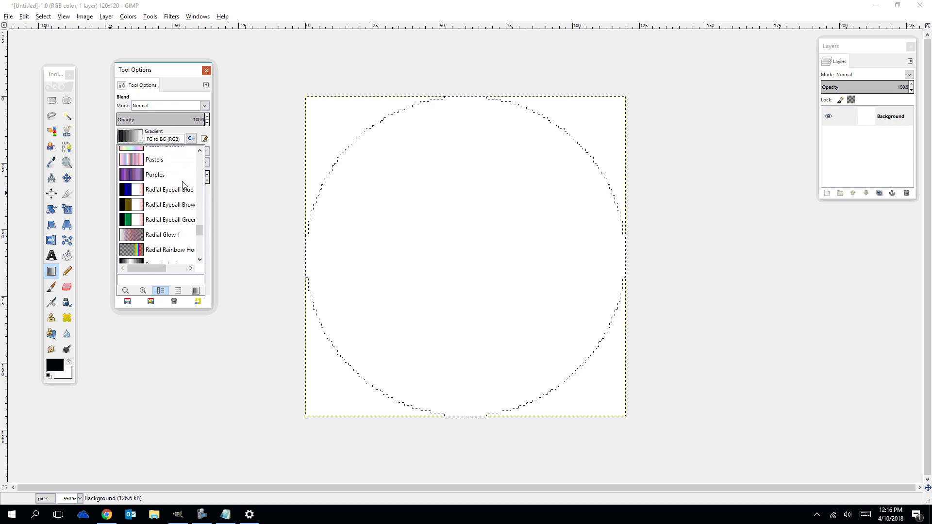
pyautogui.scroll(-2, 182, 185)
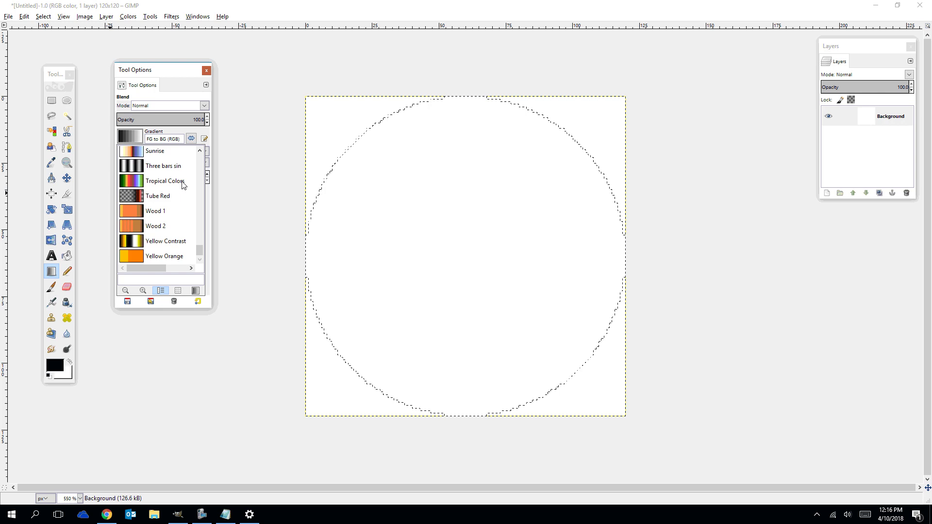
pyautogui.scroll(6, 182, 185)
pyautogui.scroll(6, 182, 182)
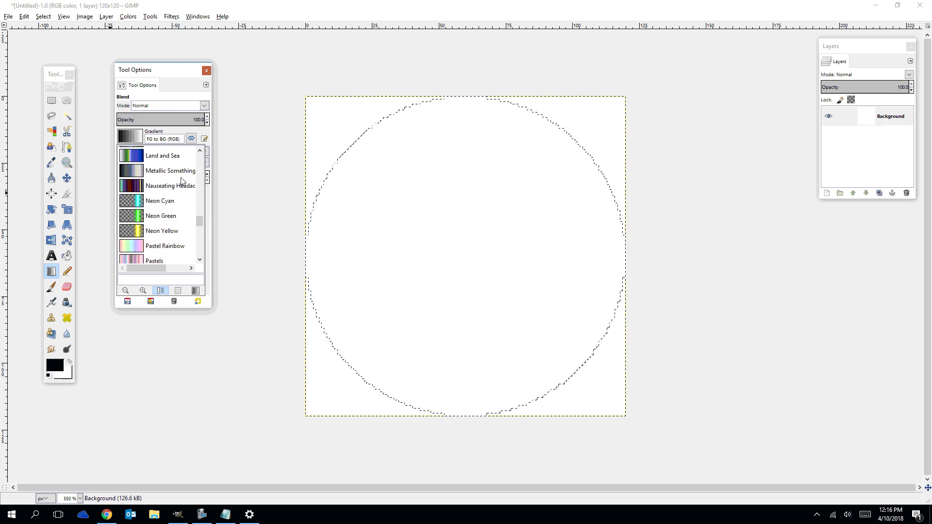
pyautogui.scroll(7, 182, 180)
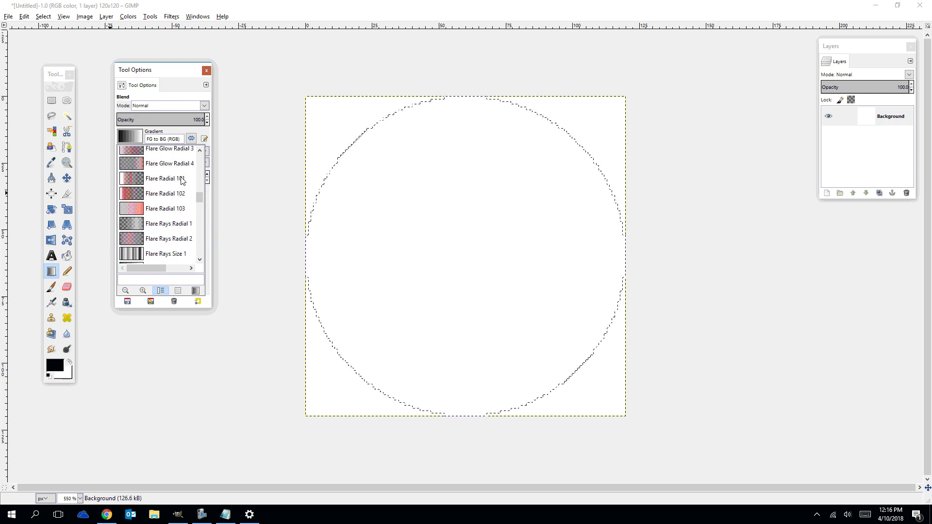
pyautogui.scroll(1, 182, 180)
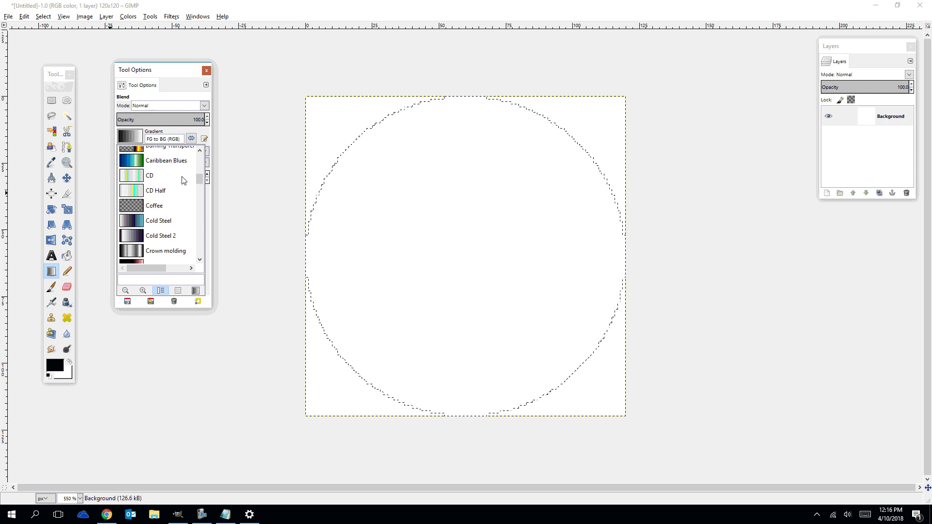
pyautogui.scroll(-8, 182, 180)
pyautogui.scroll(-10, 181, 181)
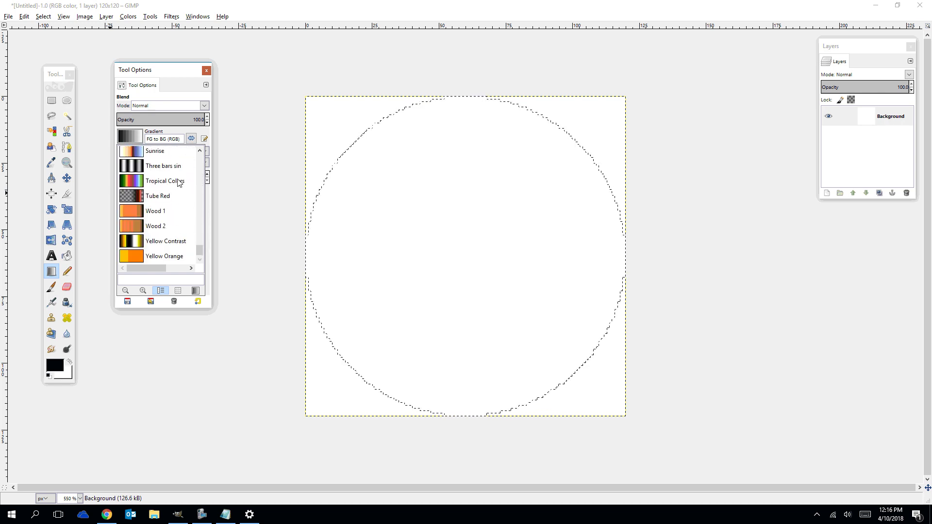
pyautogui.click(131, 243)
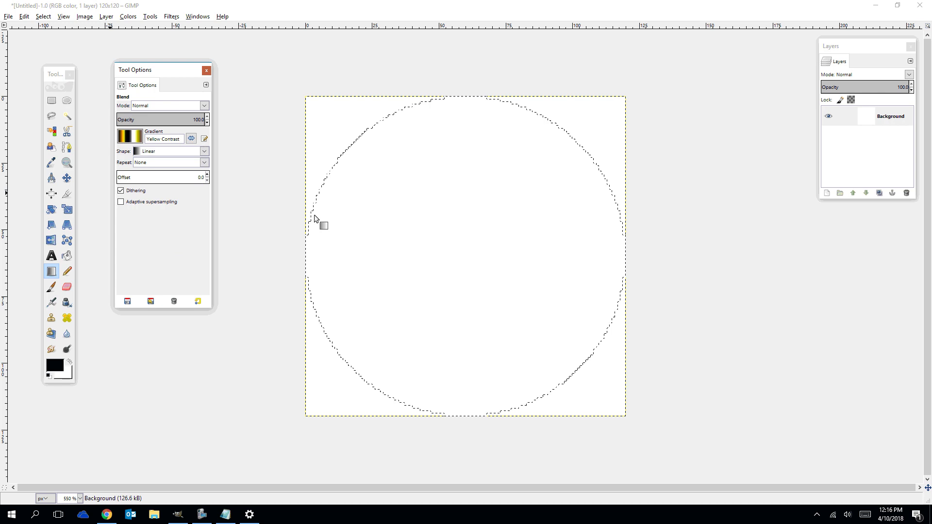
# - Try a linear Yellow Contrast fill diagonally across the circular selection, and undo it
pyautogui.moveTo(372, 127); pyautogui.dragTo(542, 406)
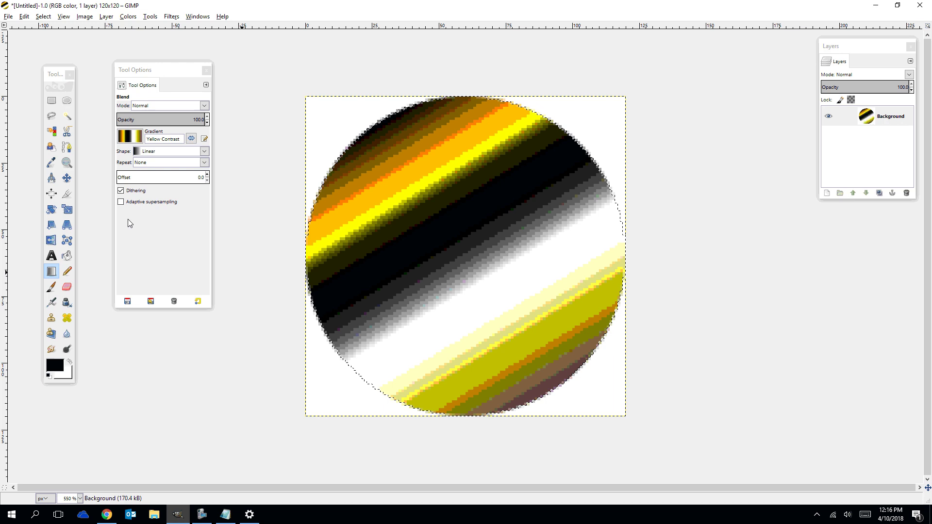
pyautogui.hotkey('ctrl', 'z')
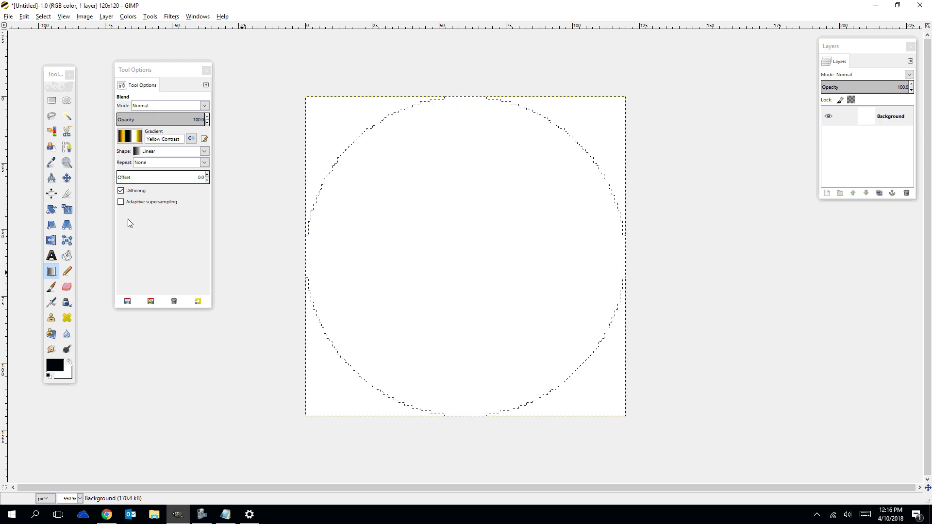
# - Set the gradient shape to Bi-linear, try a diagonal fill from near the circle's centre to its lower-right edge, and undo it
pyautogui.click(146, 151)
pyautogui.click(150, 162)
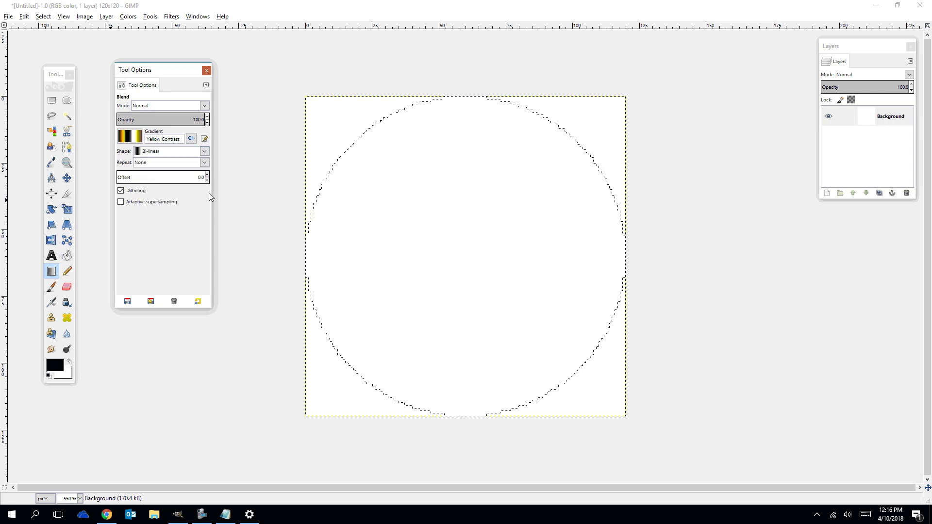
pyautogui.moveTo(458, 245); pyautogui.dragTo(563, 372)
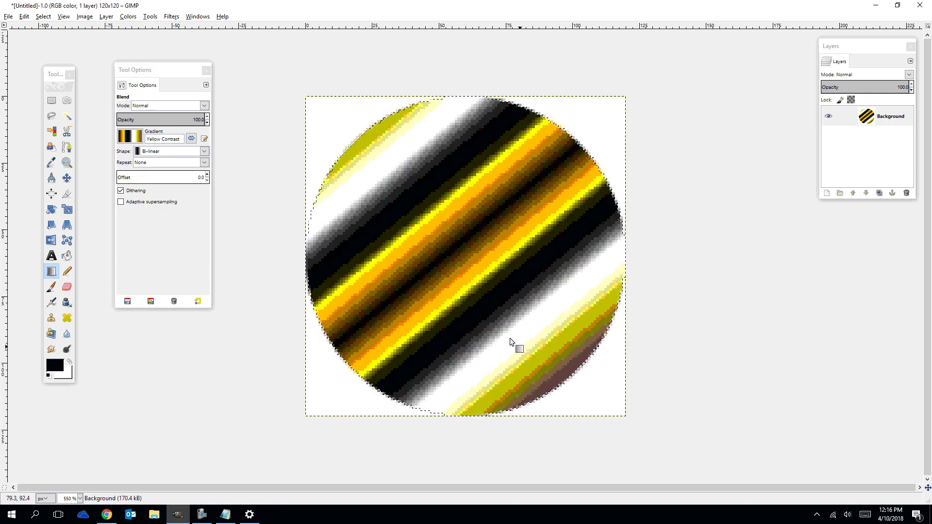
pyautogui.hotkey('ctrl', 'z')
# - Try several bi-linear fills with different start points, directions and lengths inside the circle, undoing each one
pyautogui.moveTo(370, 127); pyautogui.dragTo(545, 399)
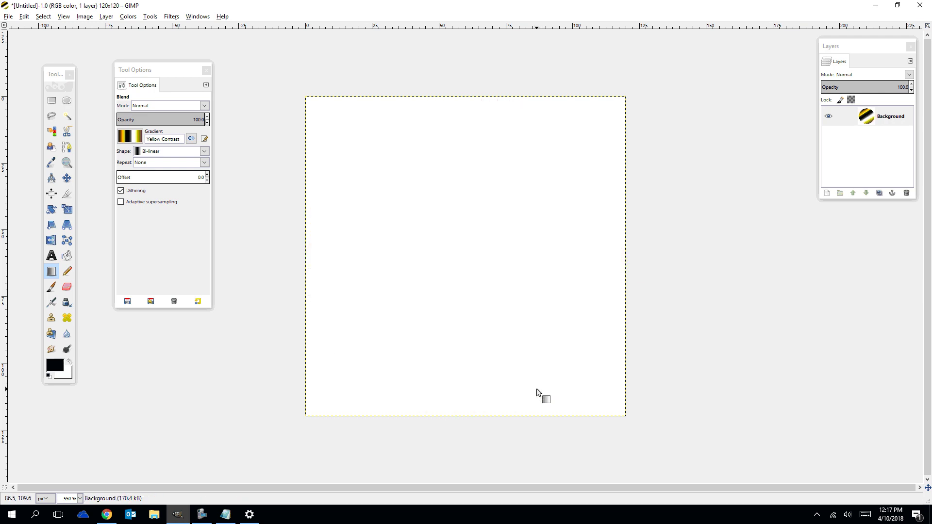
pyautogui.hotkey('ctrl', 'z')
pyautogui.moveTo(464, 262); pyautogui.dragTo(616, 265)
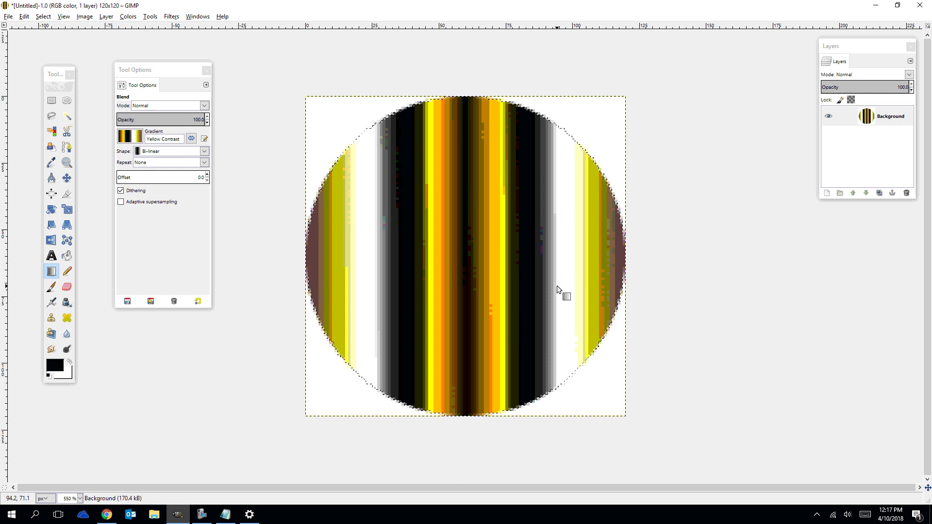
pyautogui.hotkey('ctrl', 'z')
pyautogui.moveTo(460, 261); pyautogui.dragTo(501, 312)
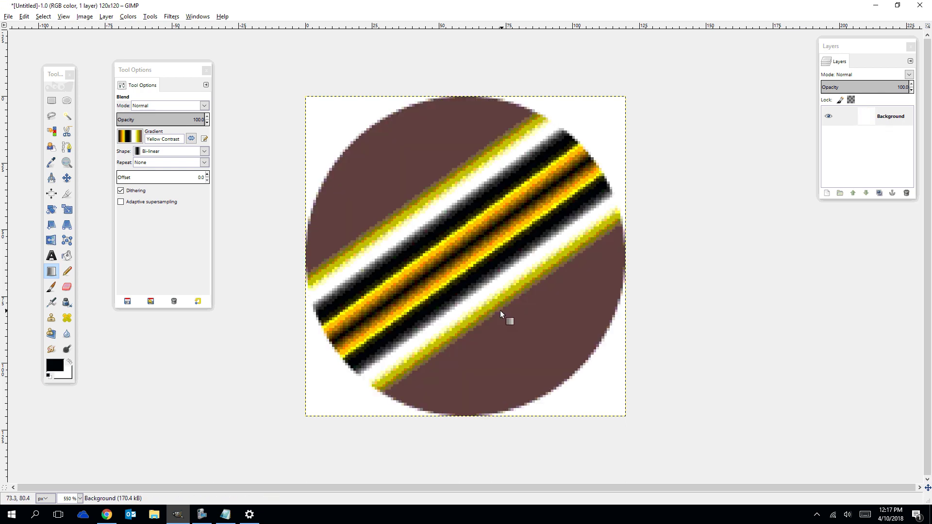
pyautogui.hotkey('ctrl', 'z')
pyautogui.moveTo(412, 173); pyautogui.dragTo(483, 309)
pyautogui.hotkey('ctrl', 'z')
pyautogui.moveTo(454, 223); pyautogui.dragTo(508, 344)
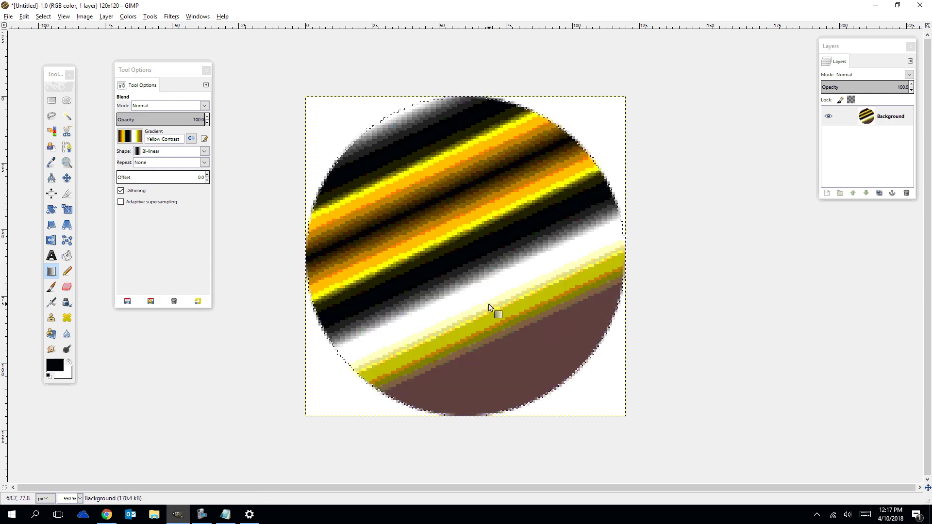
pyautogui.hotkey('ctrl', 'z')
pyautogui.moveTo(458, 216); pyautogui.dragTo(503, 315)
pyautogui.hotkey('ctrl', 'z')
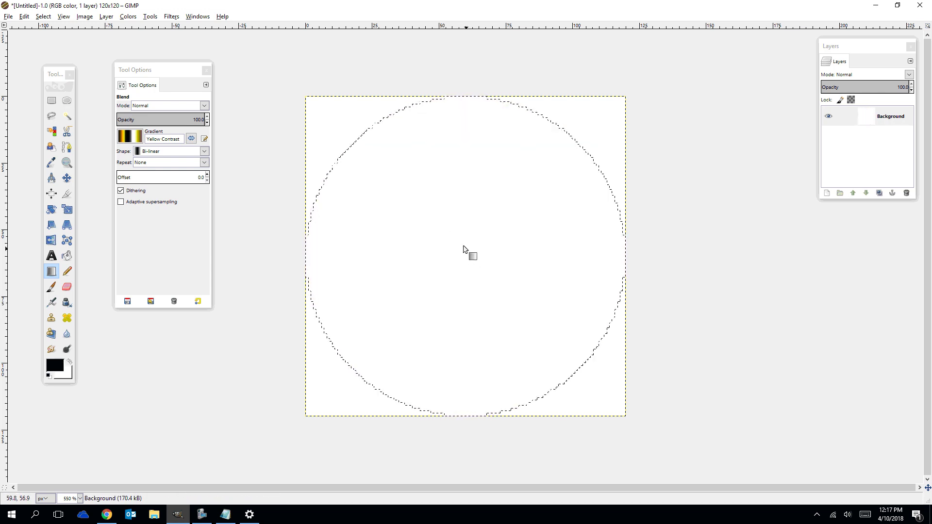
pyautogui.moveTo(386, 117); pyautogui.dragTo(554, 388)
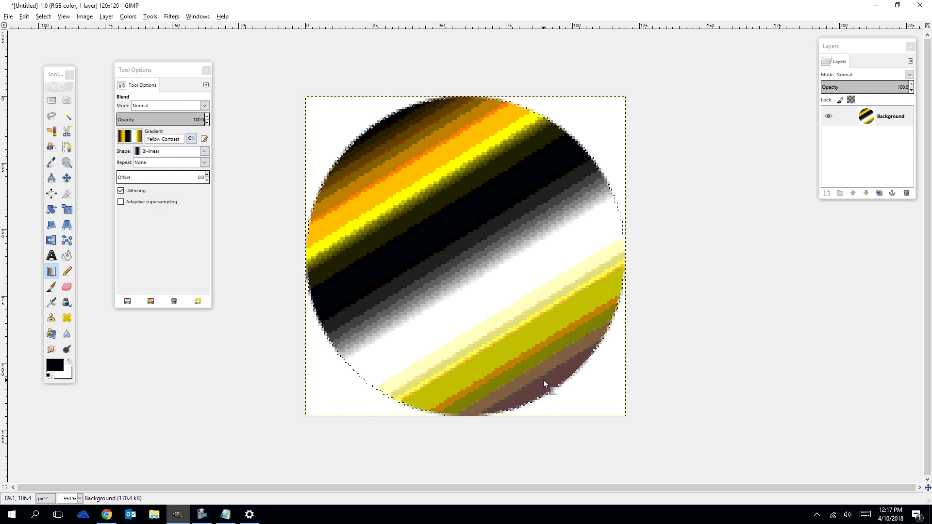
pyautogui.hotkey('ctrl', 'z')
# - Set the gradient shape to Radial, try a fill from the circle's approximate centre to its edge, and undo the fill
pyautogui.click(157, 152)
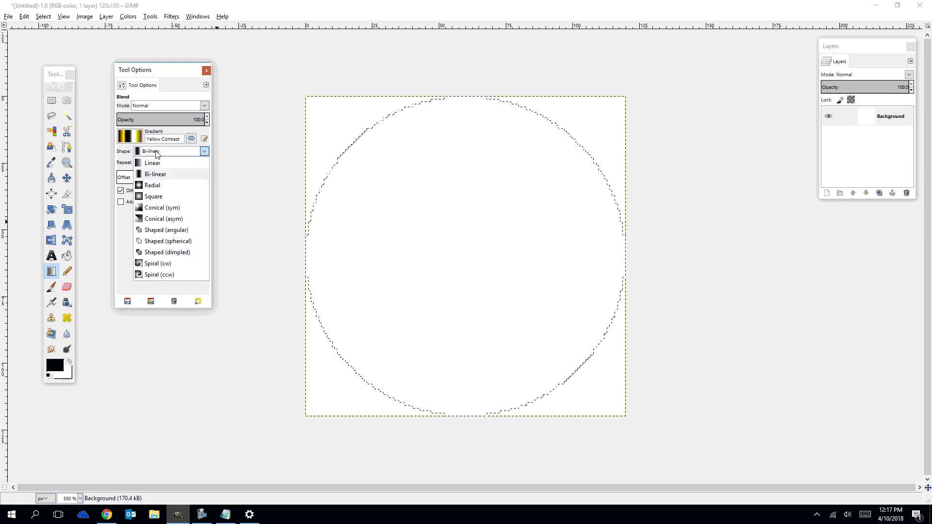
pyautogui.click(152, 185)
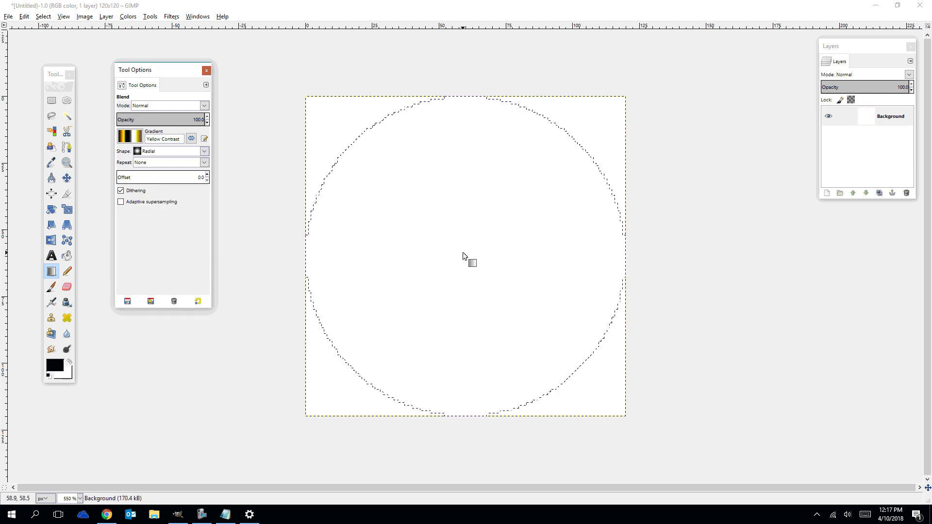
pyautogui.moveTo(463, 256); pyautogui.dragTo(547, 402)
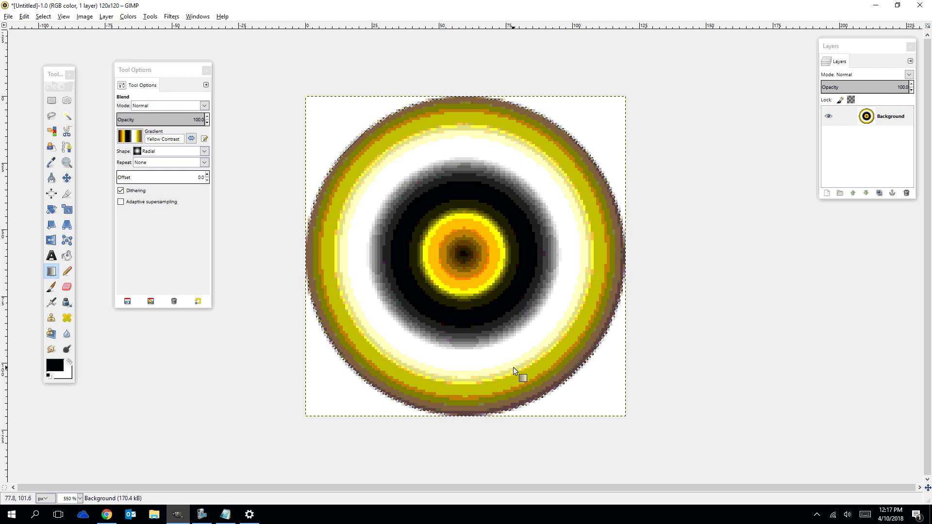
pyautogui.hotkey('ctrl', 'z')
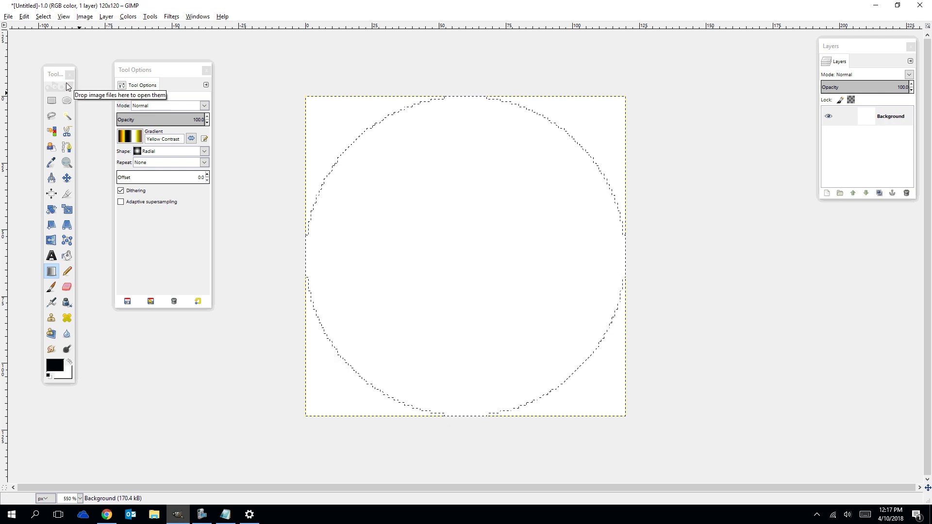
# - Show the image grid and set its spacing to 60 × 60 pixels so the lines cross at the canvas centre
pyautogui.click(63, 17)
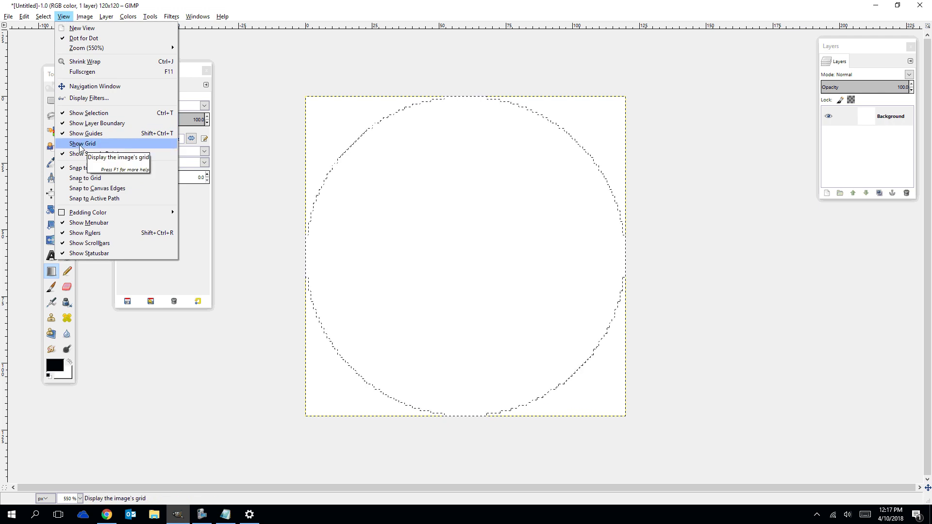
pyautogui.click(80, 145)
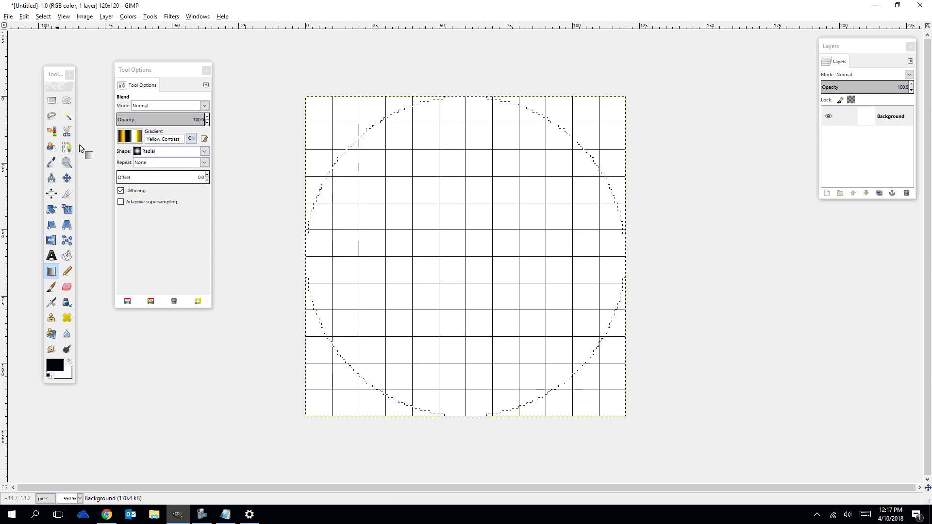
pyautogui.click(81, 17)
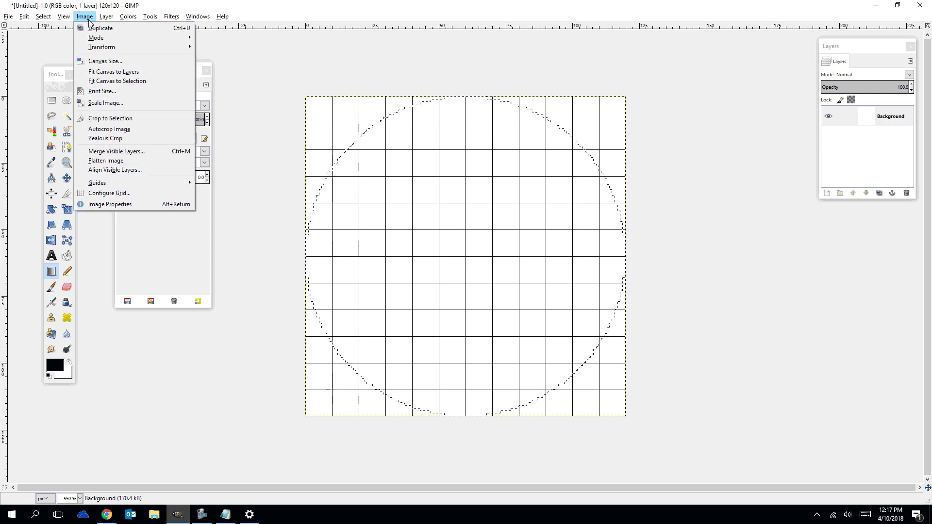
pyautogui.click(112, 196)
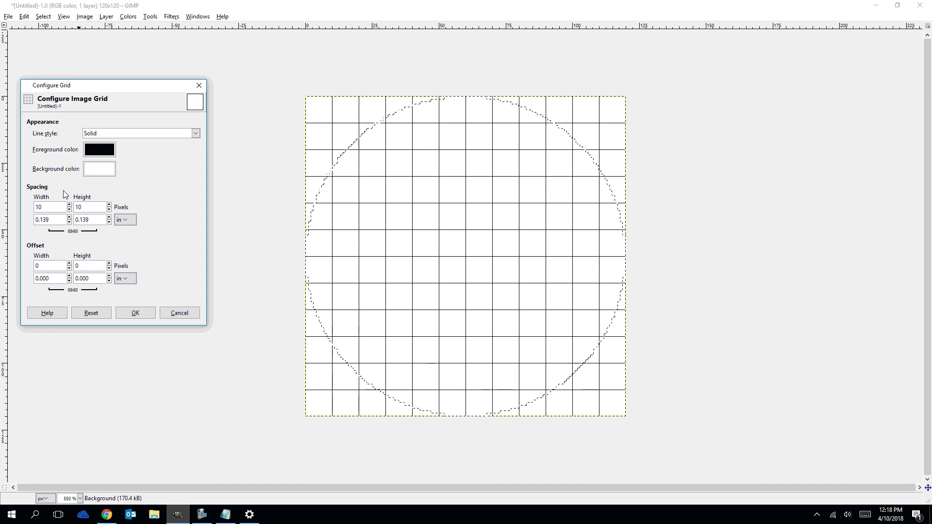
pyautogui.doubleClick(38, 207)
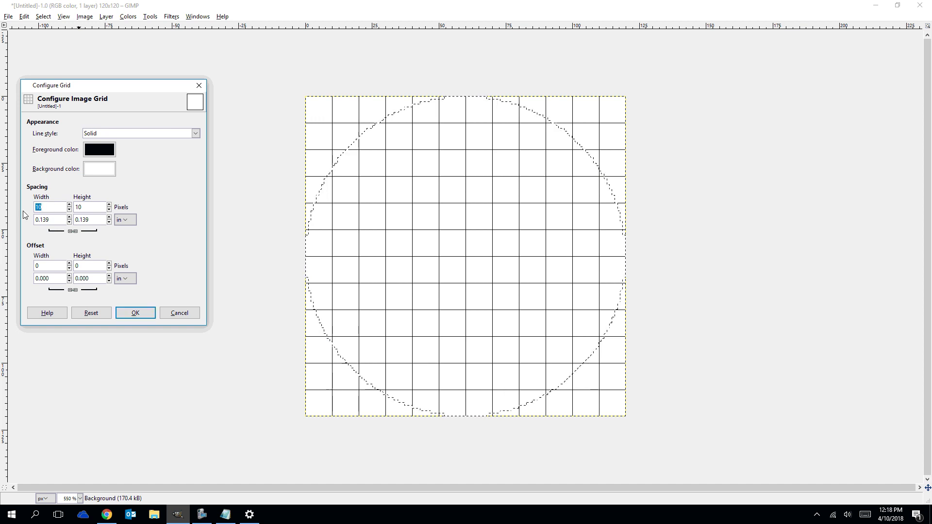
pyautogui.write('620')
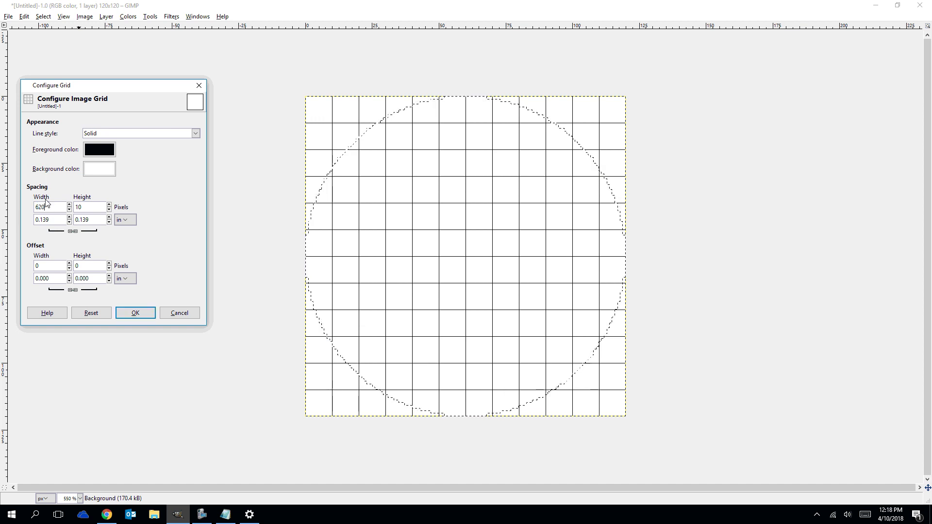
pyautogui.press('BackSpace')
pyautogui.press('BackSpace')
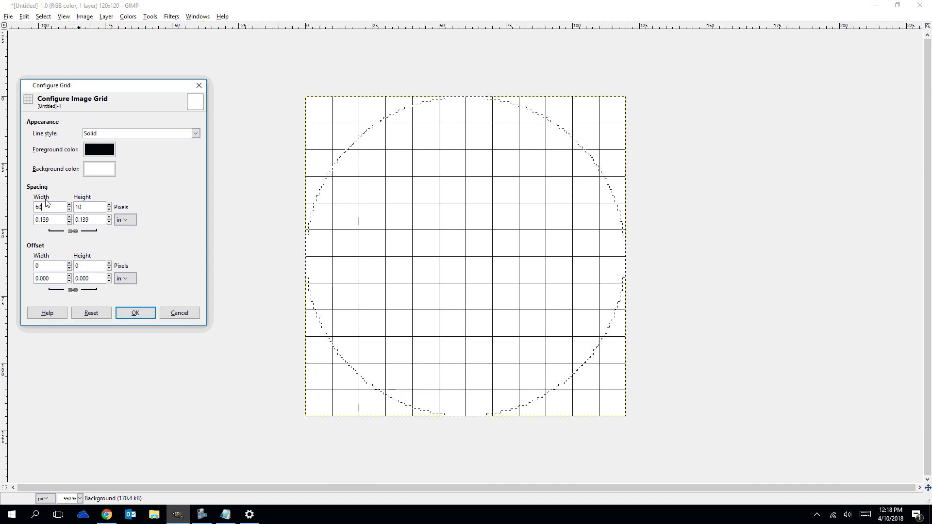
pyautogui.press('Tab')
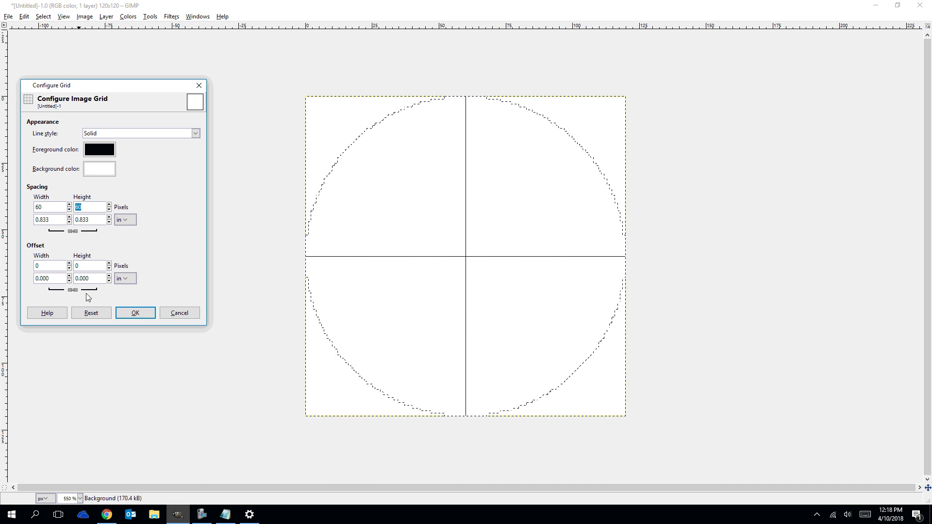
pyautogui.click(122, 316)
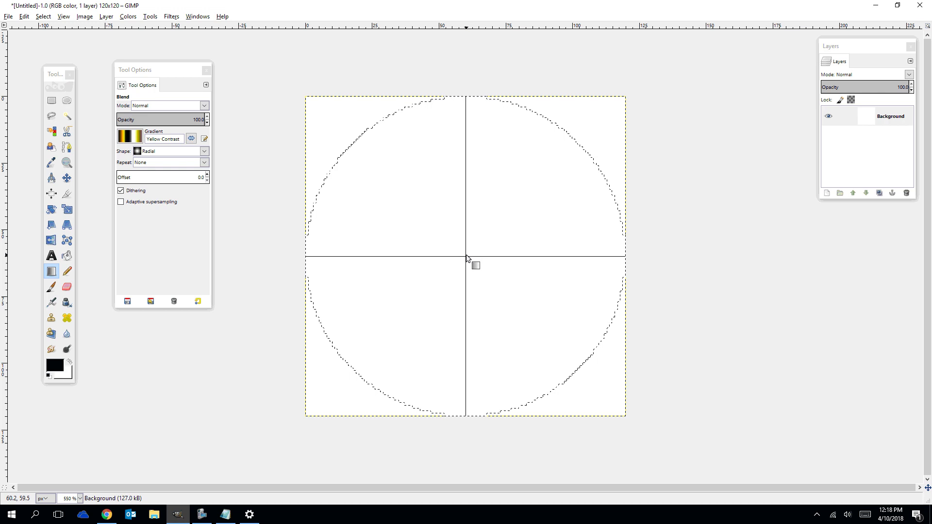
# - Fill the circular selection with the radial Yellow Contrast gradient from the grid intersection to the circle's lower-right edge
pyautogui.moveTo(466, 258); pyautogui.dragTo(562, 385)
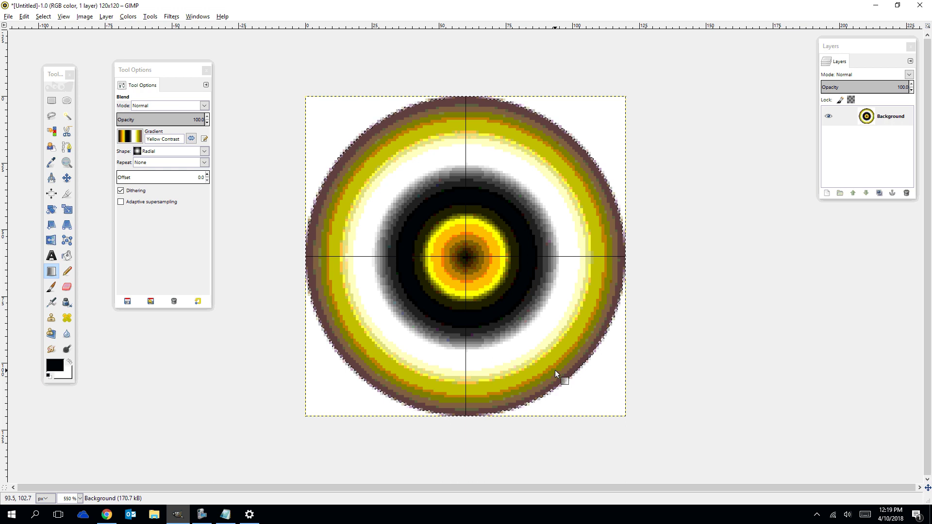
# - Undo the radial fill and try Square gradient fills in the circle from the grid intersection, ending with one running straight down to its edge
pyautogui.hotkey('ctrl', 'z')
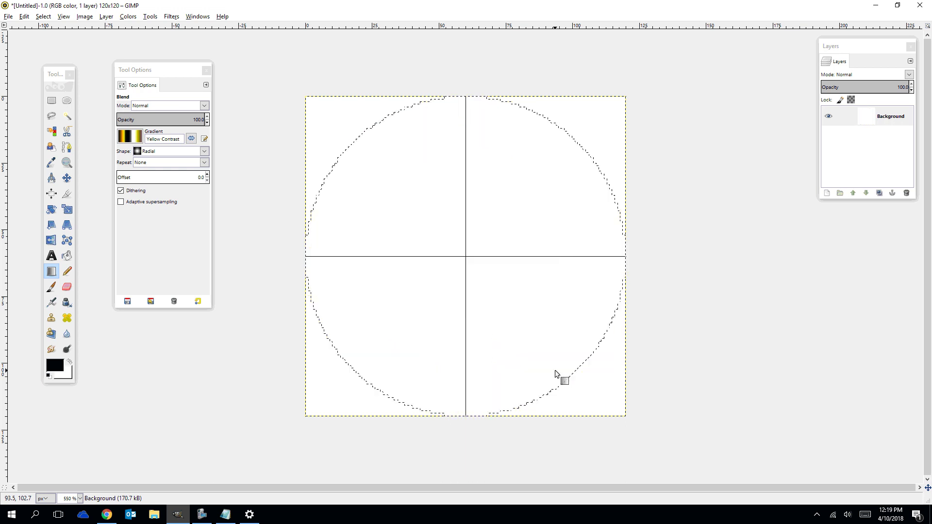
pyautogui.click(150, 153)
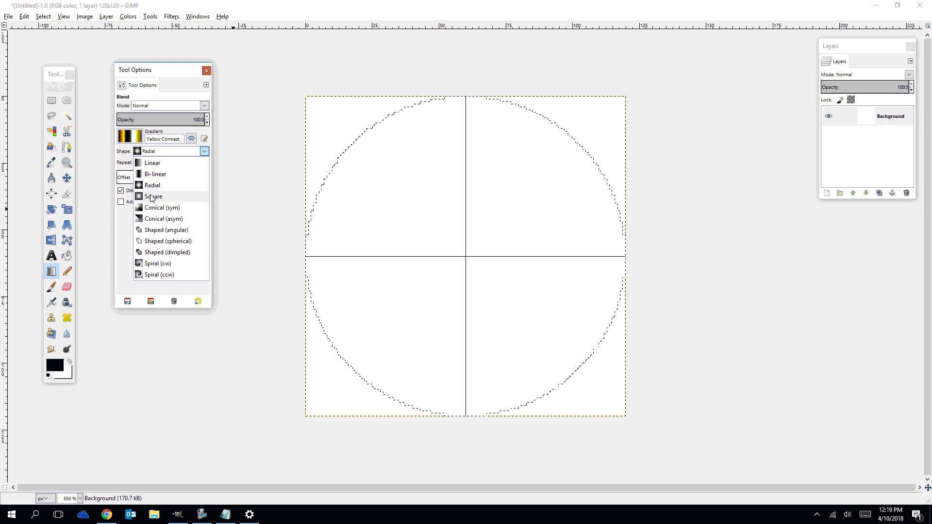
pyautogui.click(151, 197)
pyautogui.moveTo(467, 258); pyautogui.dragTo(570, 369)
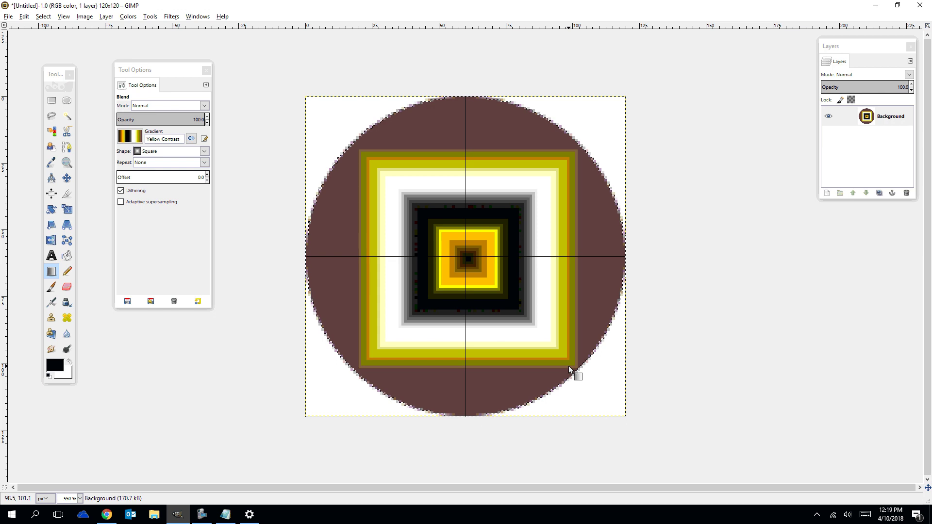
pyautogui.hotkey('ctrl', 'z')
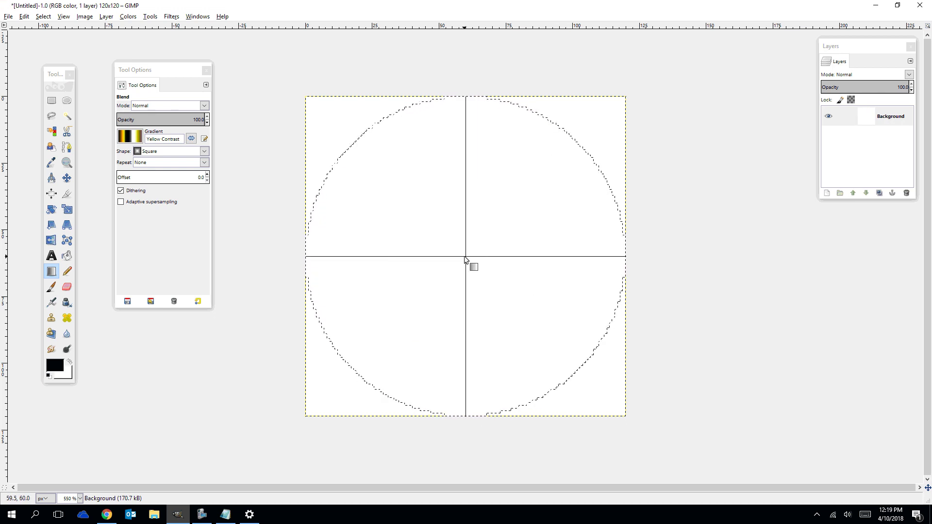
pyautogui.moveTo(464, 257); pyautogui.dragTo(464, 413)
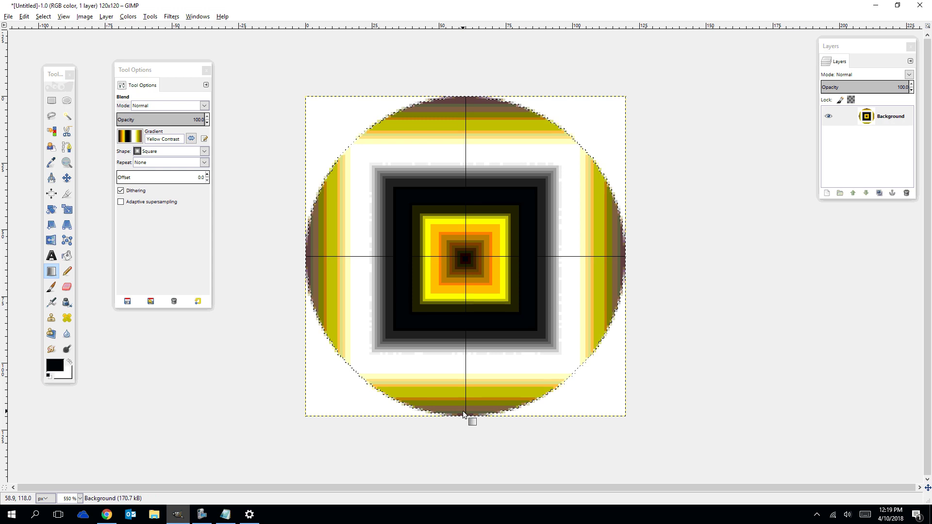
pyautogui.hotkey('ctrl', 'z')
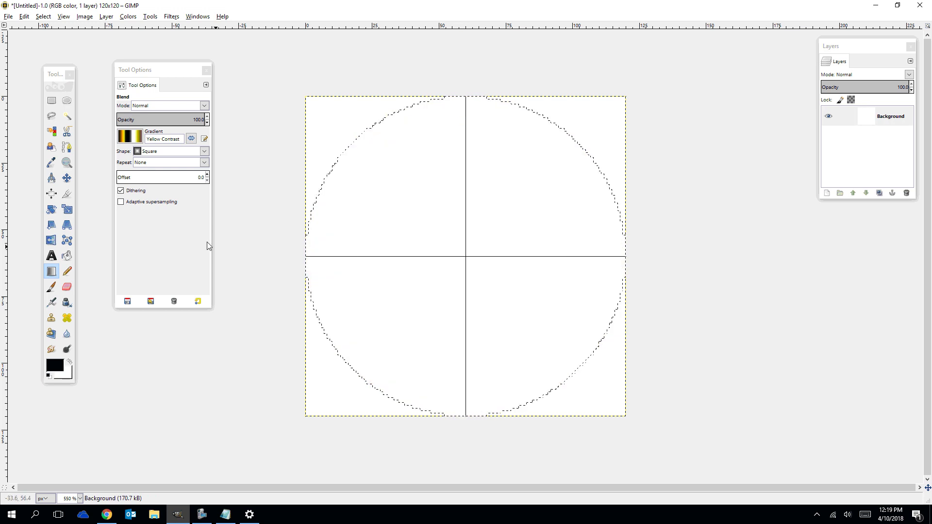
pyautogui.moveTo(465, 257); pyautogui.dragTo(469, 419)
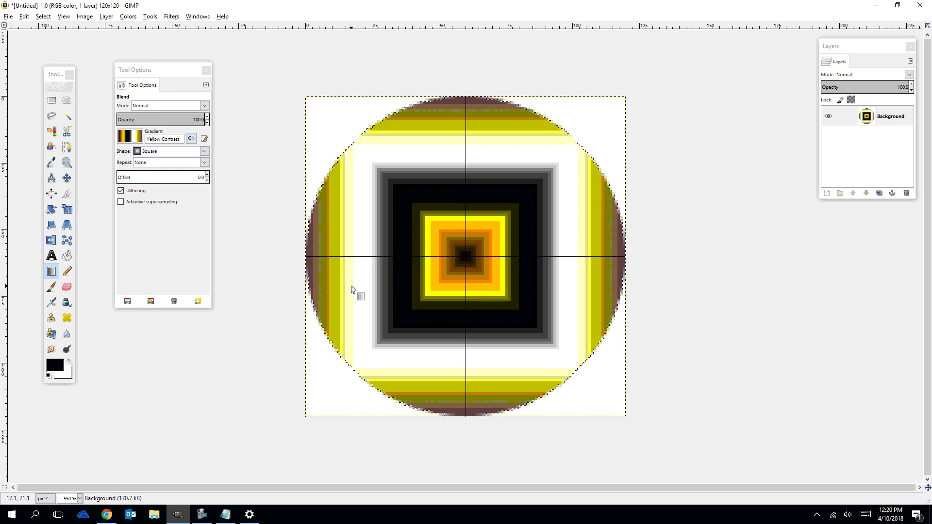
# - Set the gradient shape to Conical (sym) and try two fills from the grid intersection towards the circle's lower-right edge
pyautogui.click(148, 151)
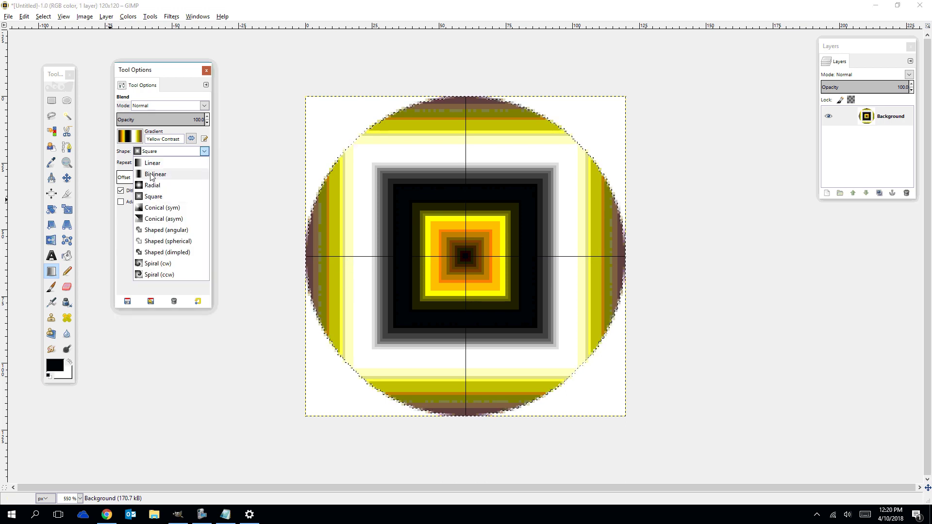
pyautogui.click(155, 208)
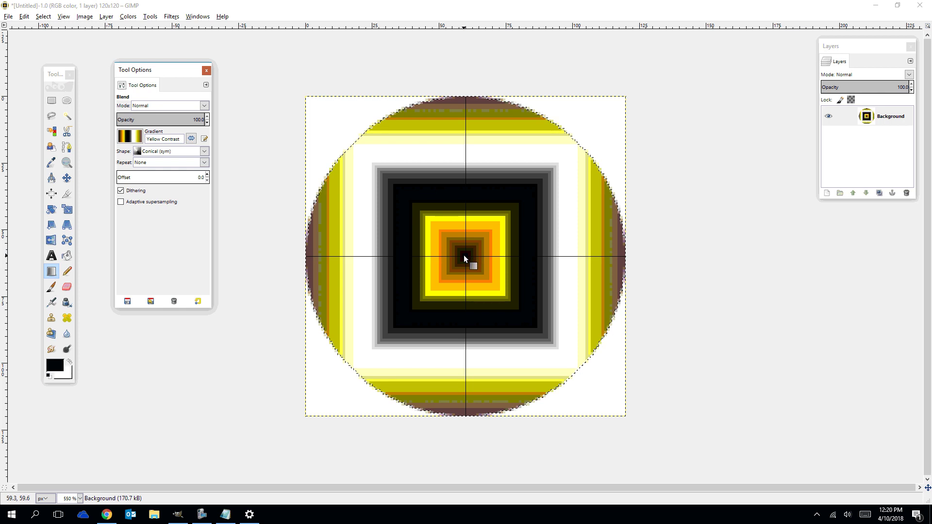
pyautogui.moveTo(465, 255); pyautogui.dragTo(551, 389)
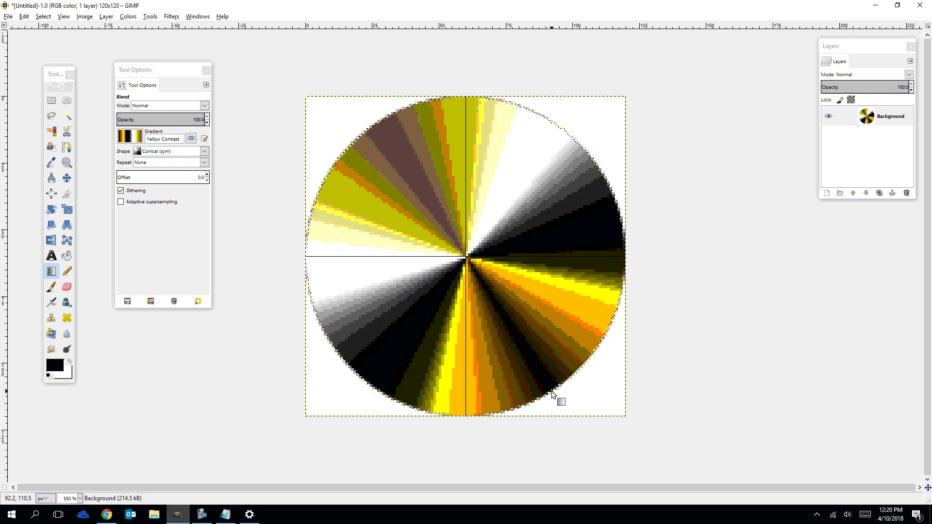
pyautogui.click(166, 151)
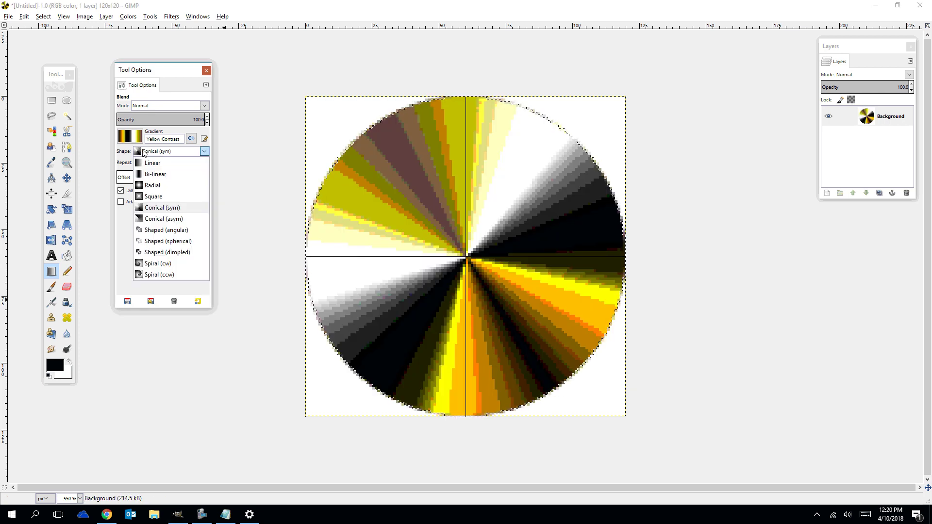
pyautogui.click(166, 208)
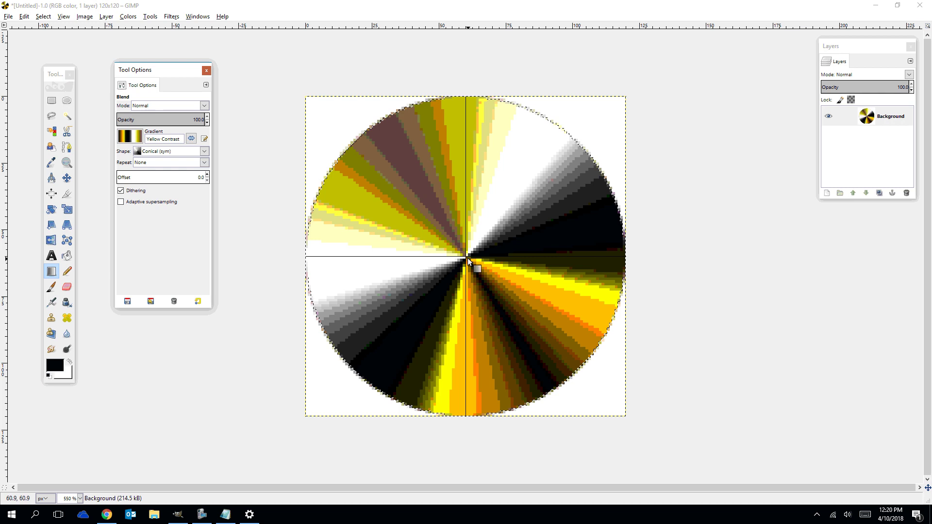
pyautogui.moveTo(466, 257); pyautogui.dragTo(546, 395)
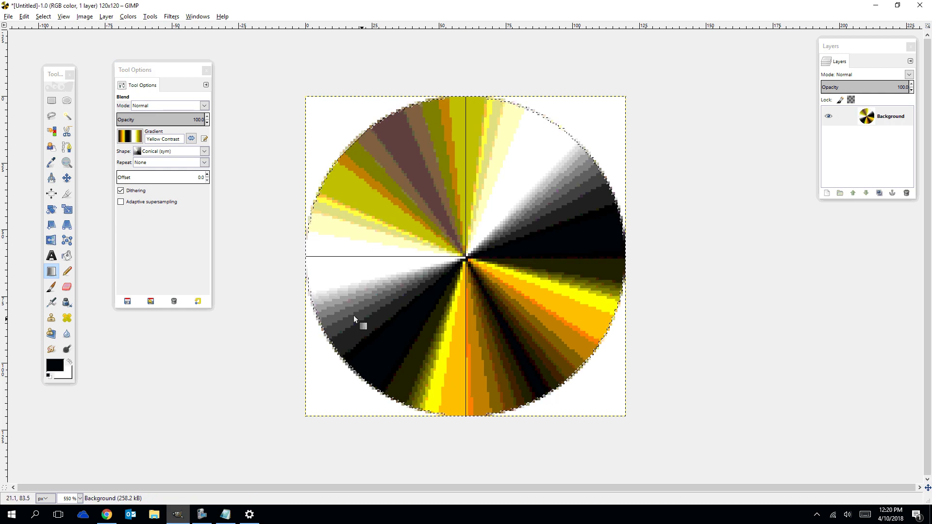
# - Try a Shaped (angular) fill and a Shaped (spherical) fill over the circle, each from the centre towards its lower-right edge
pyautogui.click(165, 151)
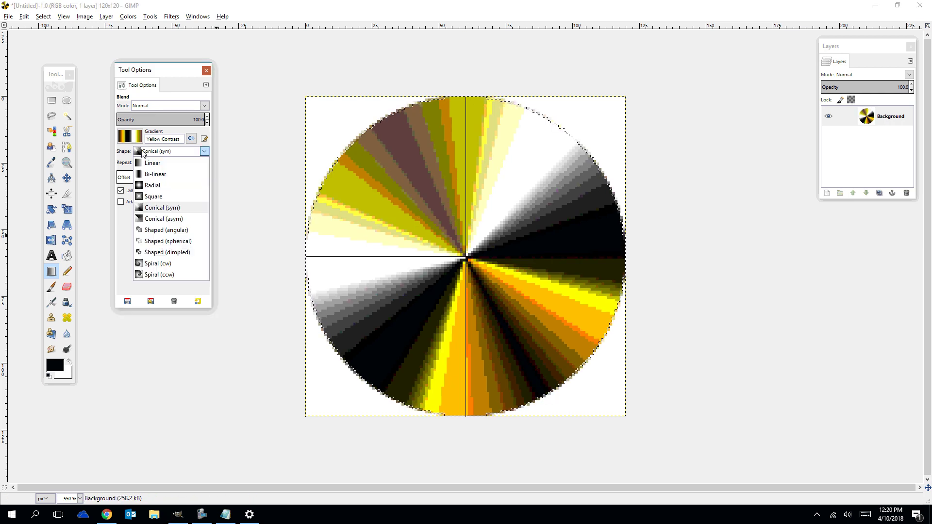
pyautogui.click(155, 235)
pyautogui.moveTo(470, 268); pyautogui.dragTo(555, 363)
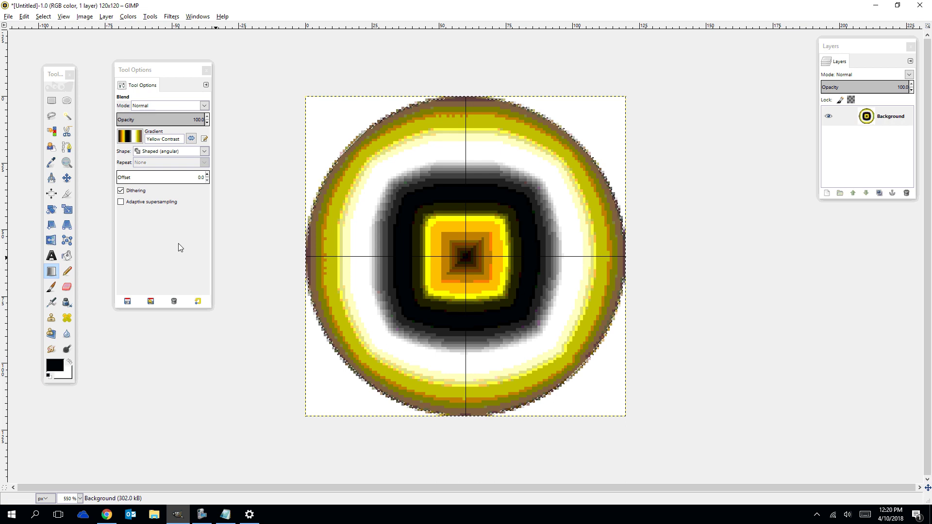
pyautogui.click(204, 151)
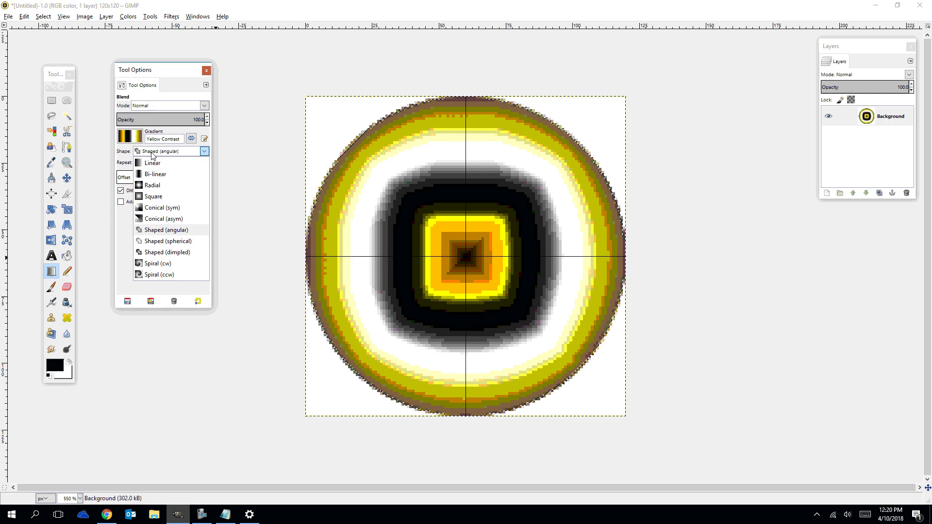
pyautogui.click(168, 241)
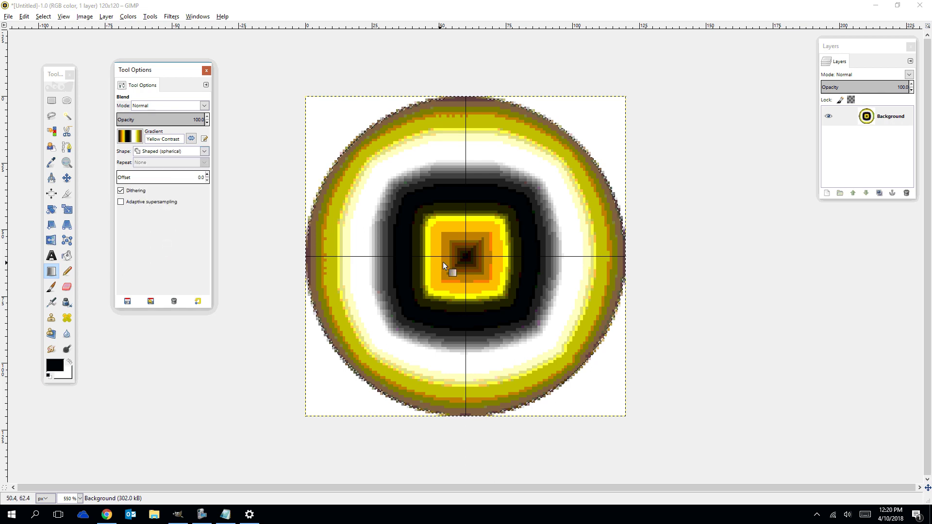
pyautogui.moveTo(465, 255); pyautogui.dragTo(558, 368)
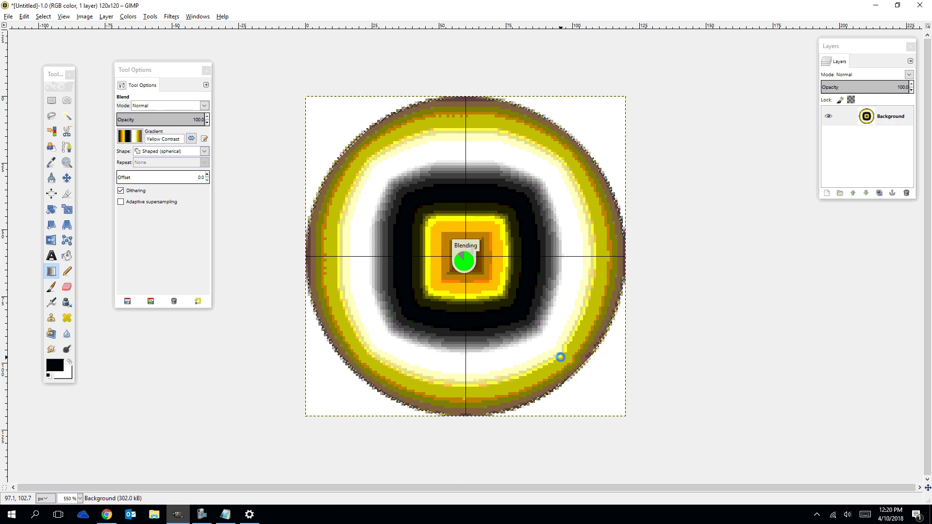
# - Set the gradient shape to Shaped (dimpled) and try a fill from the circle's centre towards its lower-right edge
pyautogui.click(153, 155)
pyautogui.click(175, 252)
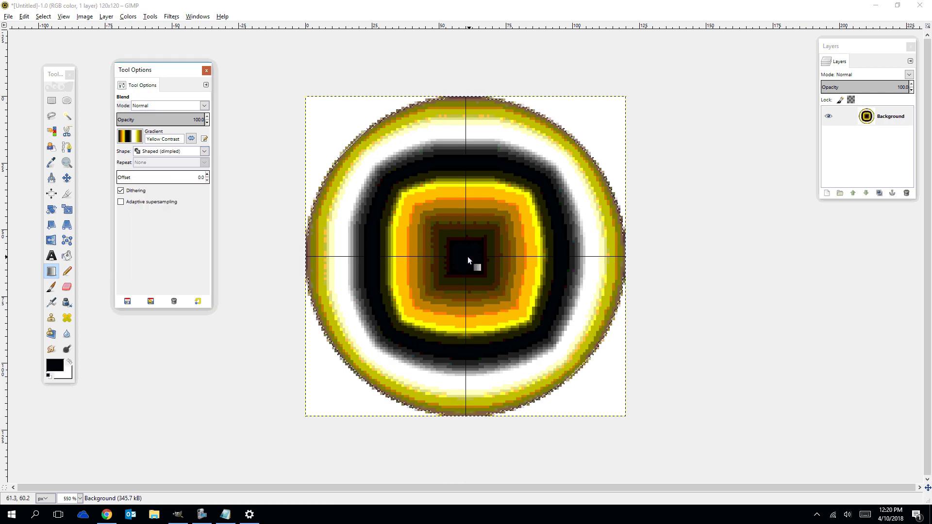
pyautogui.moveTo(468, 259); pyautogui.dragTo(558, 386)
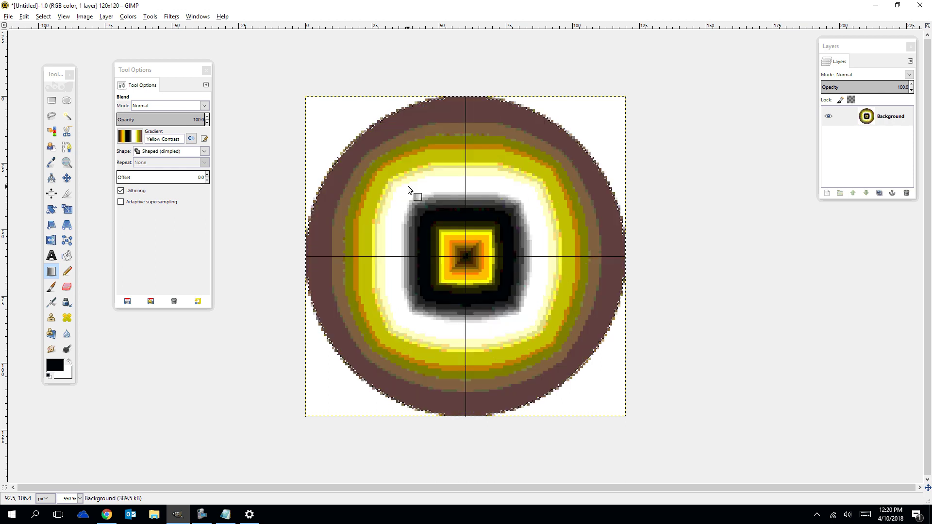
# - Try a Spiral (cw) fill and a Spiral (ccw) fill over the circle, each from the centre to its lower-right edge
pyautogui.click(140, 153)
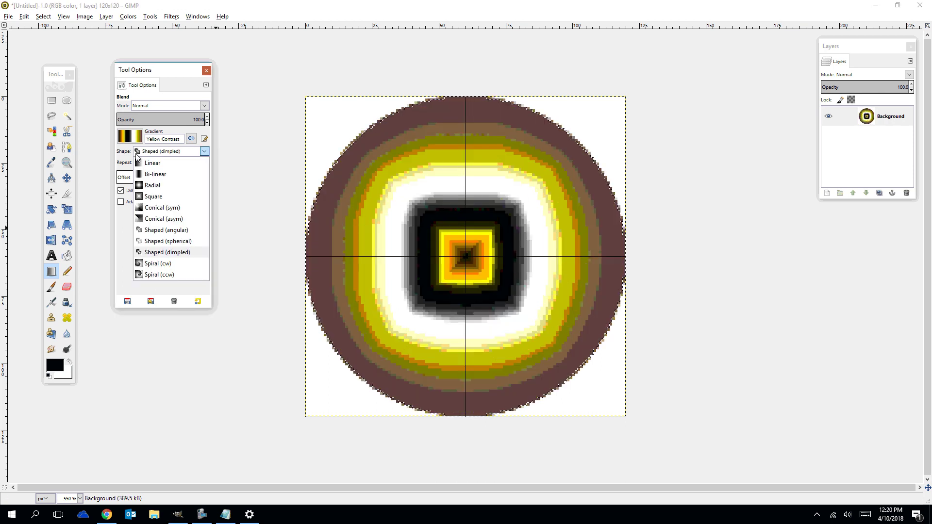
pyautogui.click(155, 263)
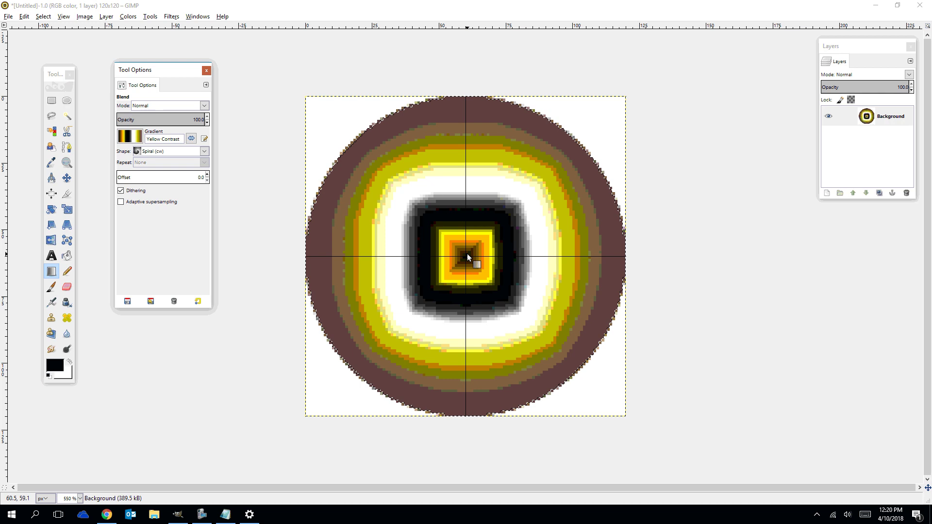
pyautogui.moveTo(467, 254); pyautogui.dragTo(558, 384)
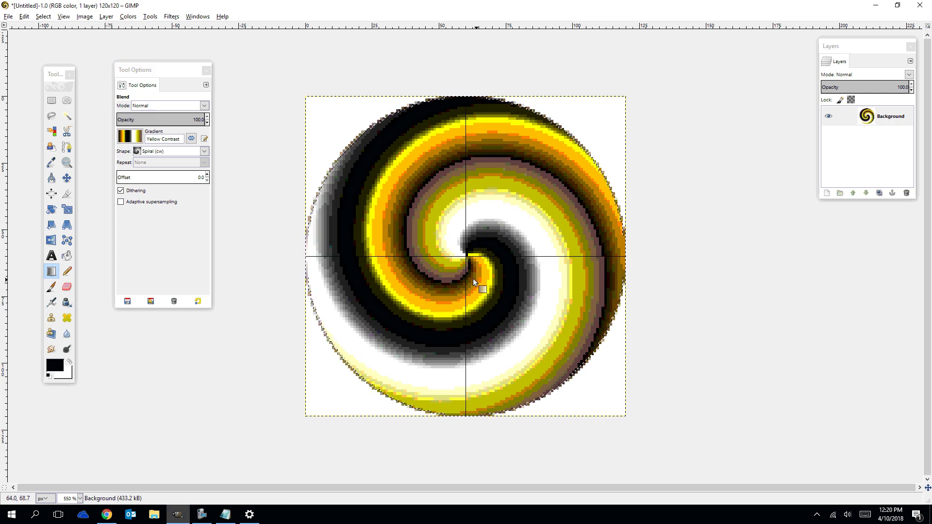
pyautogui.click(204, 151)
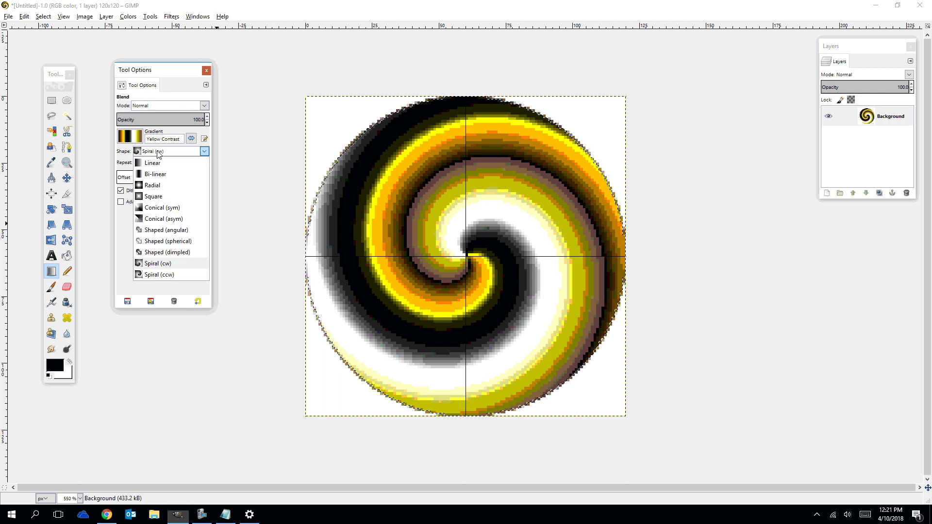
pyautogui.click(160, 275)
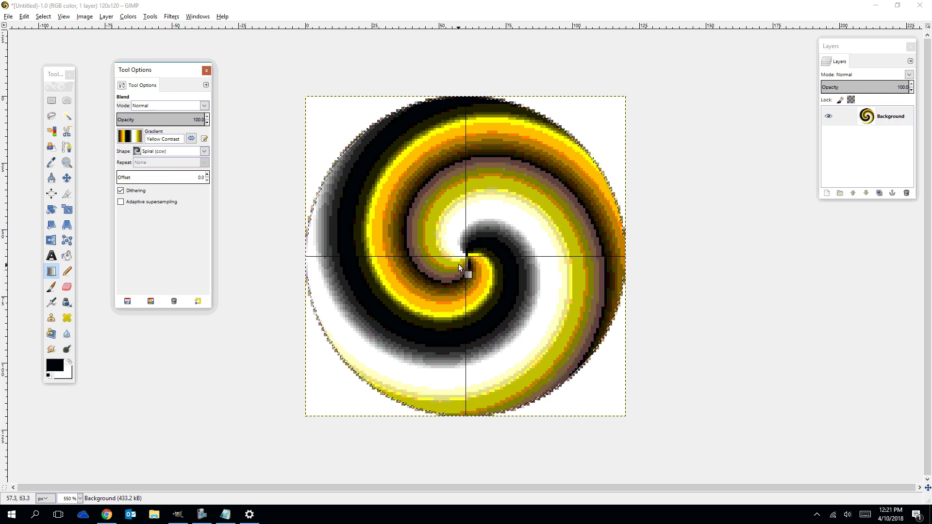
pyautogui.moveTo(466, 260); pyautogui.dragTo(562, 396)
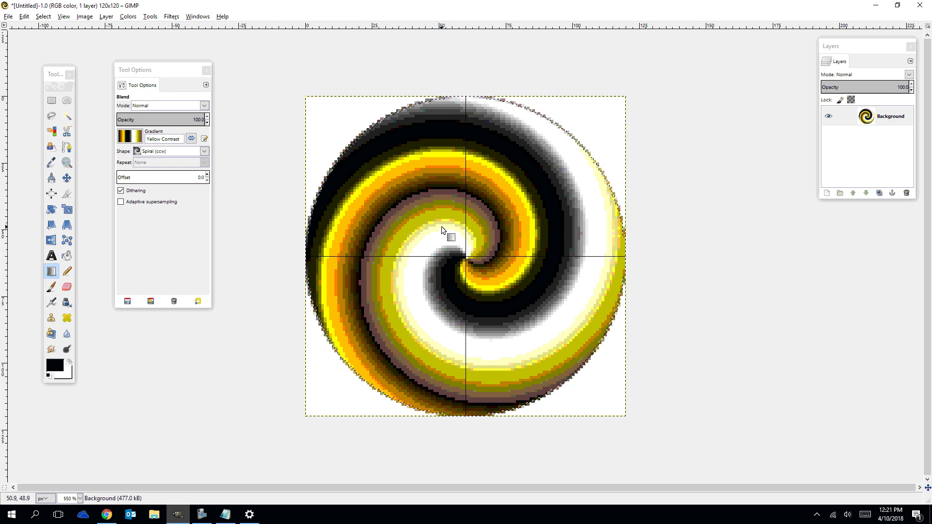
# - Fill the circular selection with a Conical (sym) Yellow Contrast gradient from the grid intersection to its lower-right edge
pyautogui.click(160, 151)
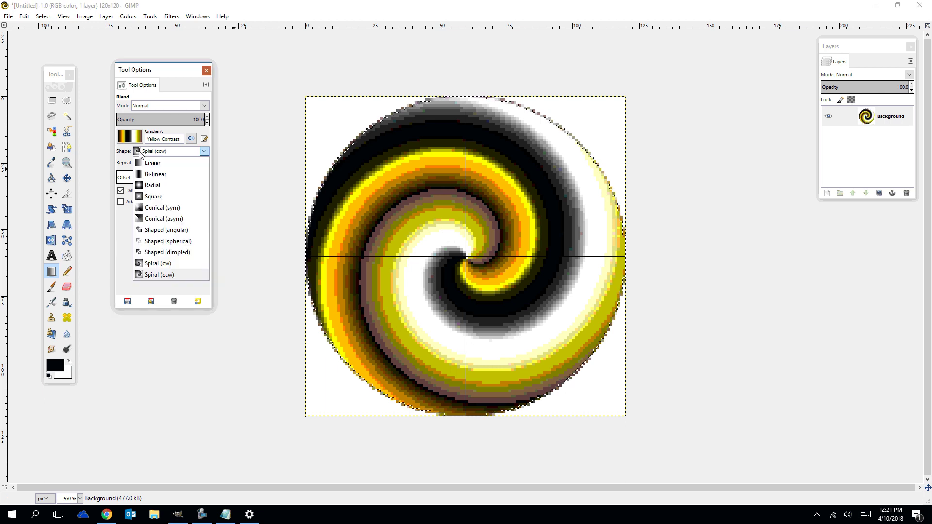
pyautogui.click(139, 208)
pyautogui.moveTo(467, 258); pyautogui.dragTo(570, 386)
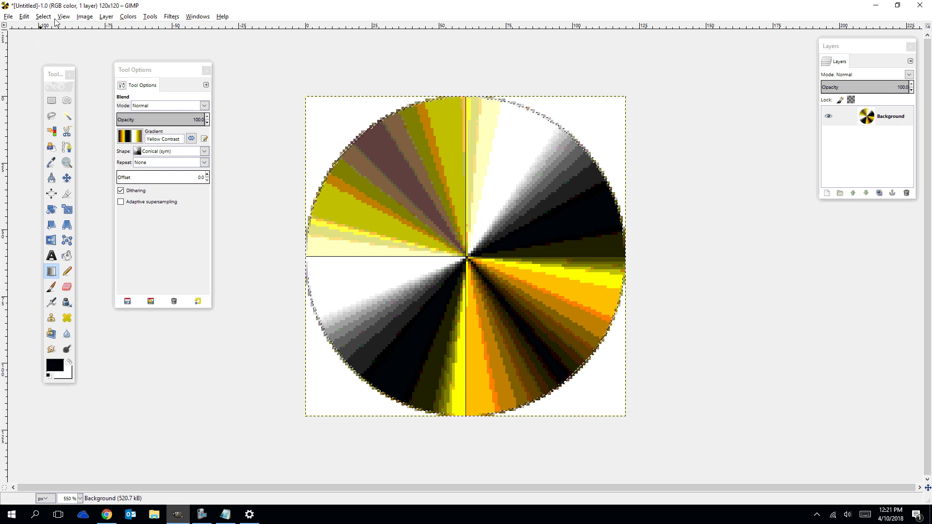
# - Set the image grid spacing to 10 × 10 pixels
pyautogui.click(82, 16)
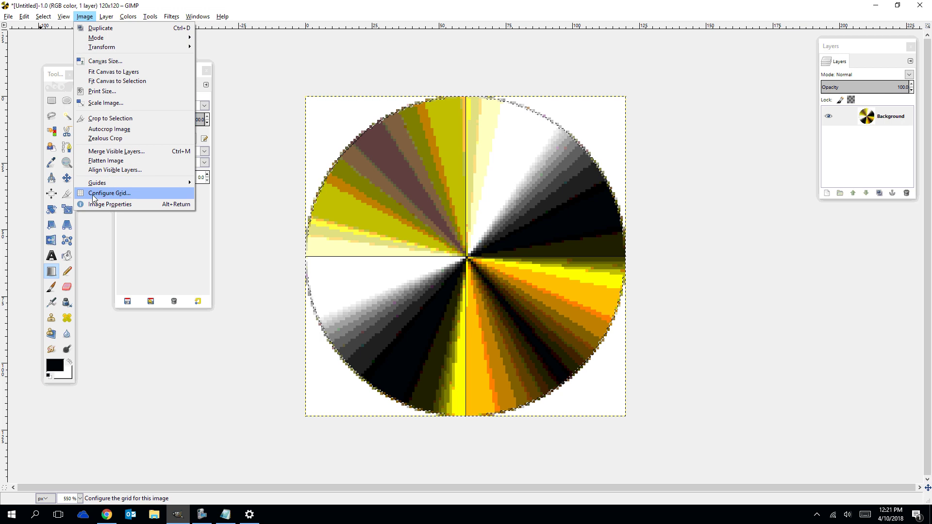
pyautogui.press('Tab')
pyautogui.click(31, 207)
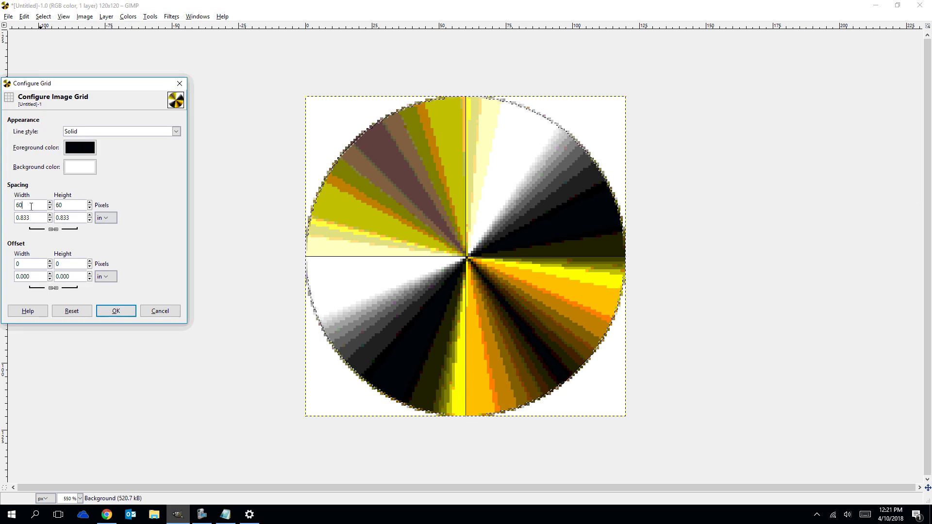
pyautogui.write('1')
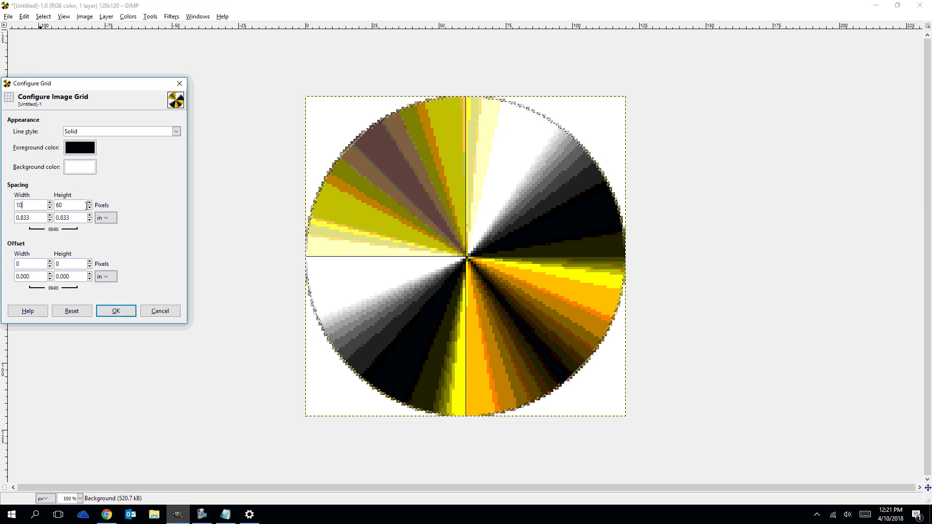
pyautogui.press('Tab')
pyautogui.click(116, 311)
pyautogui.press('Tab')
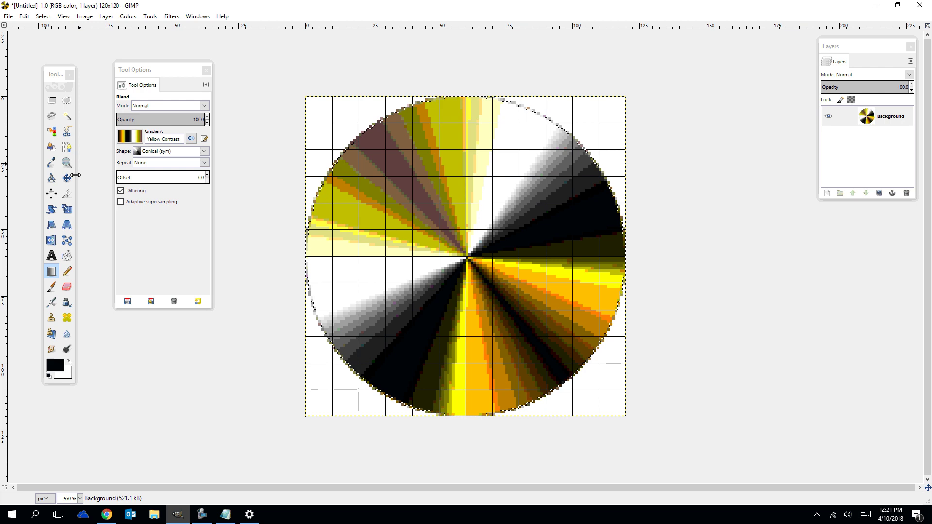
# - Outline an arrow-shaped Free Select polygon through grid points (20,30), (60,30), (60,10), (110,60), (60,110), (60,90) and (20,90), replacing the circular selection
pyautogui.click(52, 117)
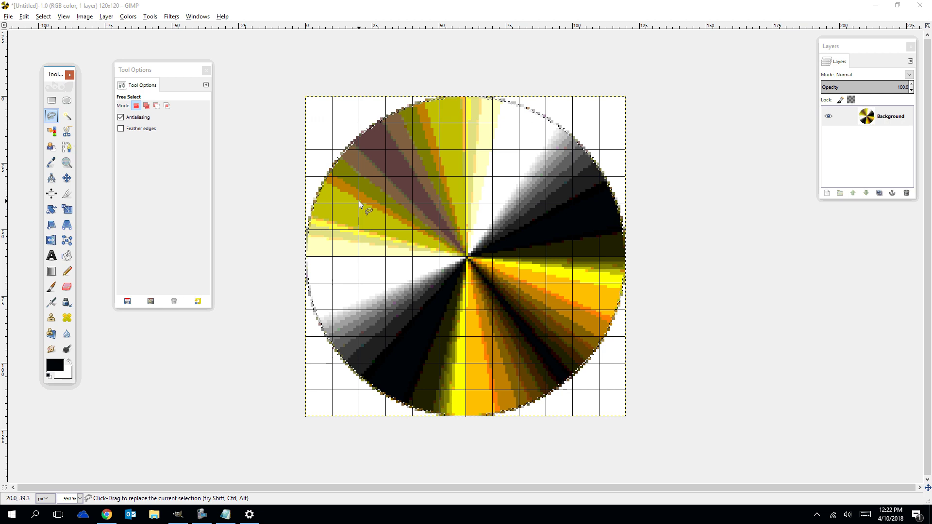
pyautogui.click(358, 176)
pyautogui.click(465, 176)
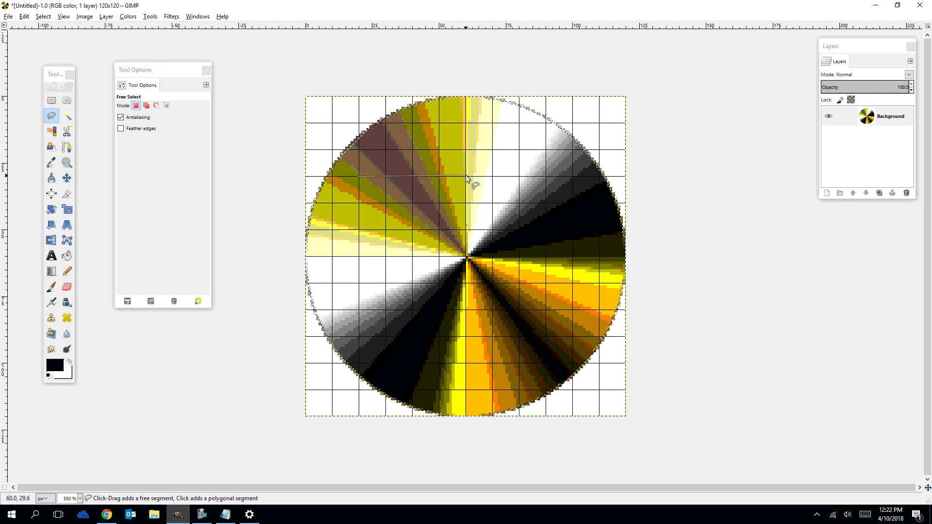
pyautogui.click(465, 123)
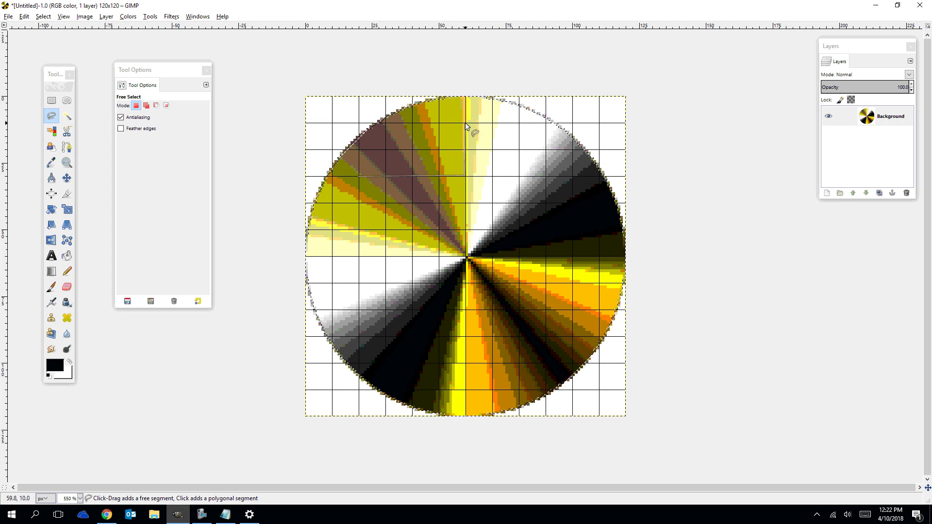
pyautogui.click(600, 256)
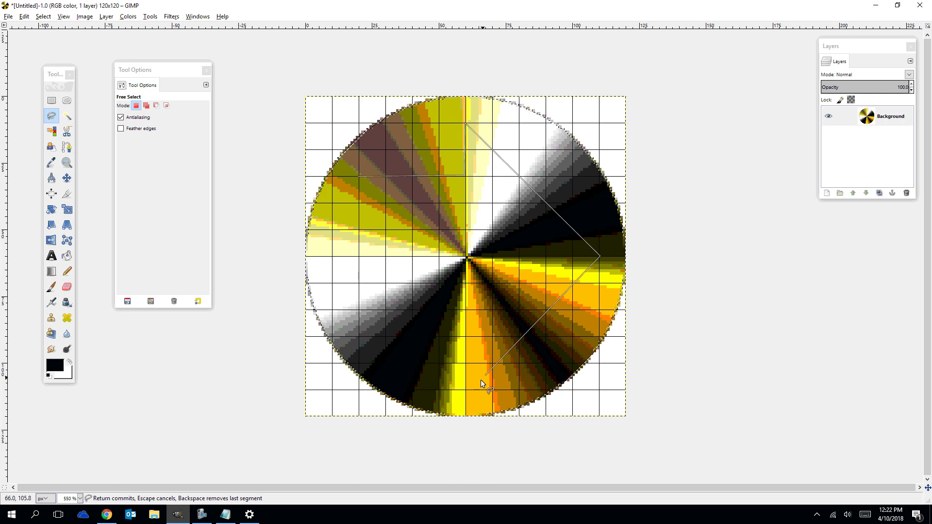
pyautogui.click(466, 390)
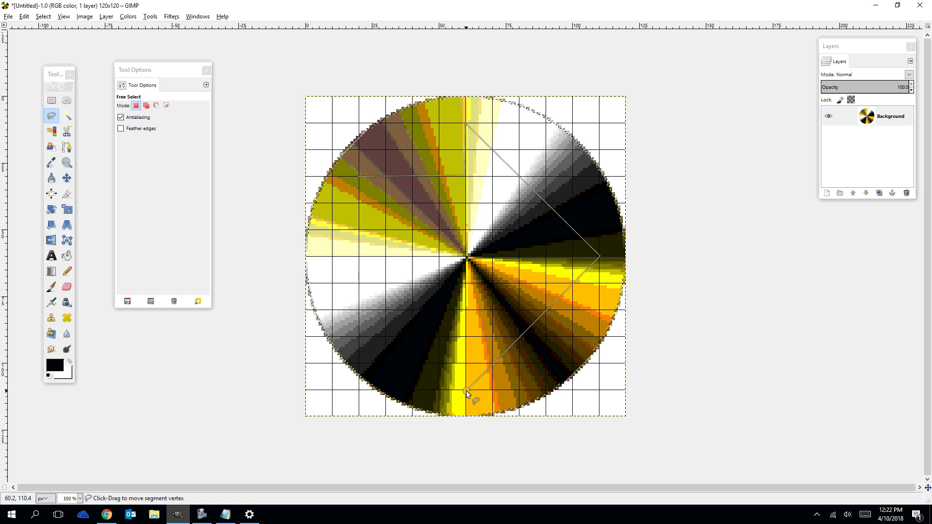
pyautogui.click(466, 337)
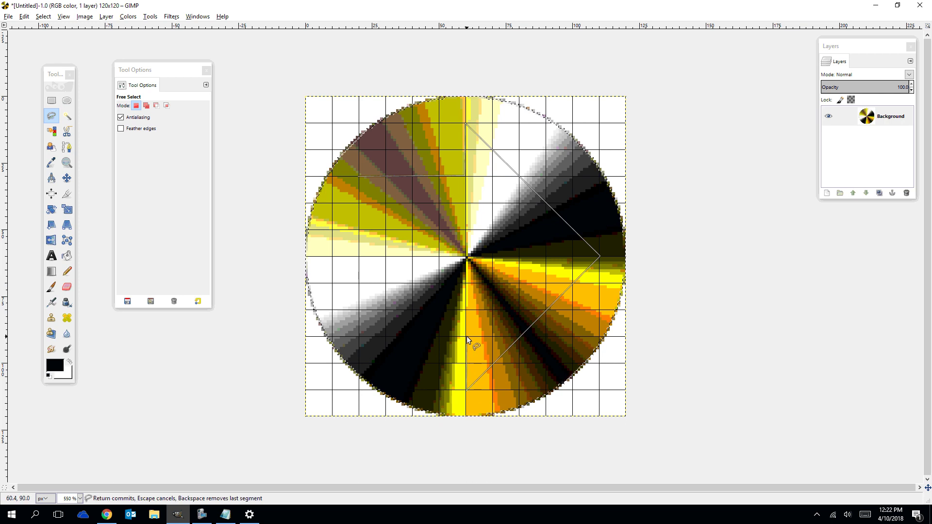
pyautogui.click(358, 336)
pyautogui.click(358, 176)
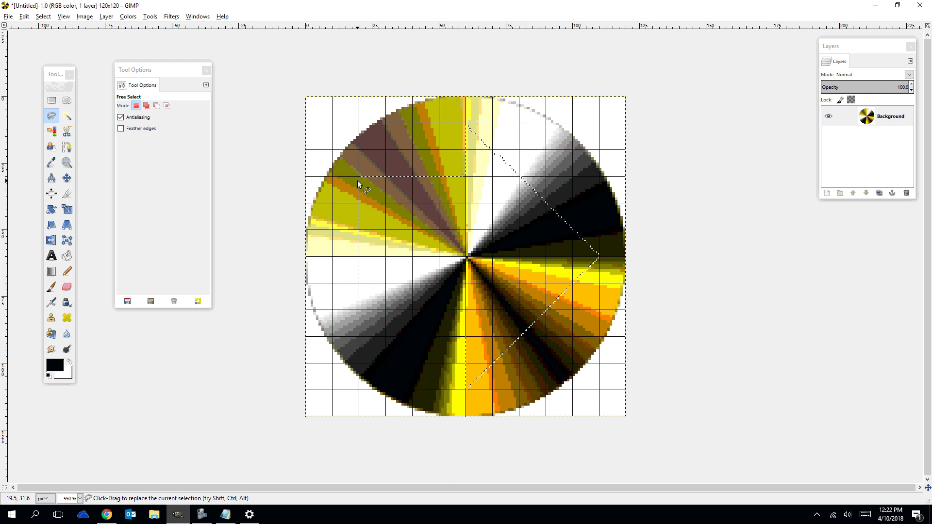
# - Pick the orange from the circle's lower band as the foreground color, open its color settings and select the HTML notation
pyautogui.click(52, 163)
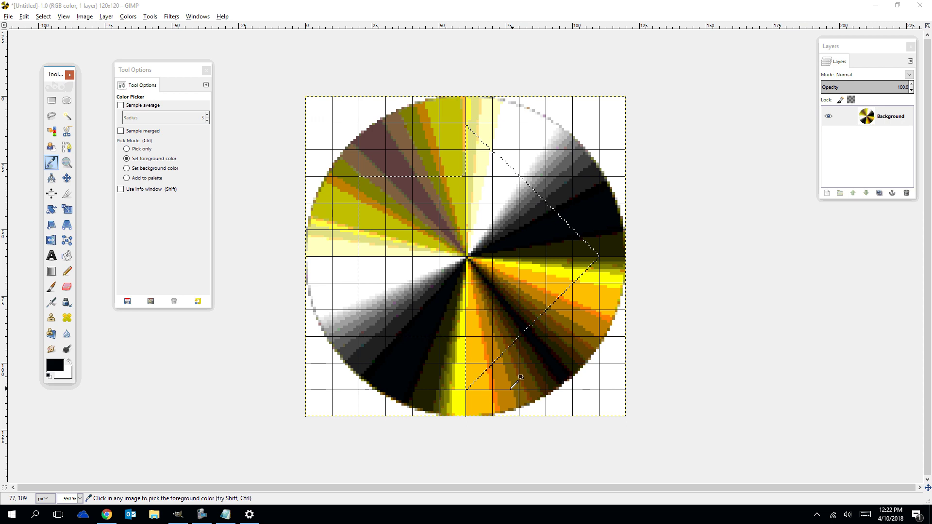
pyautogui.click(493, 385)
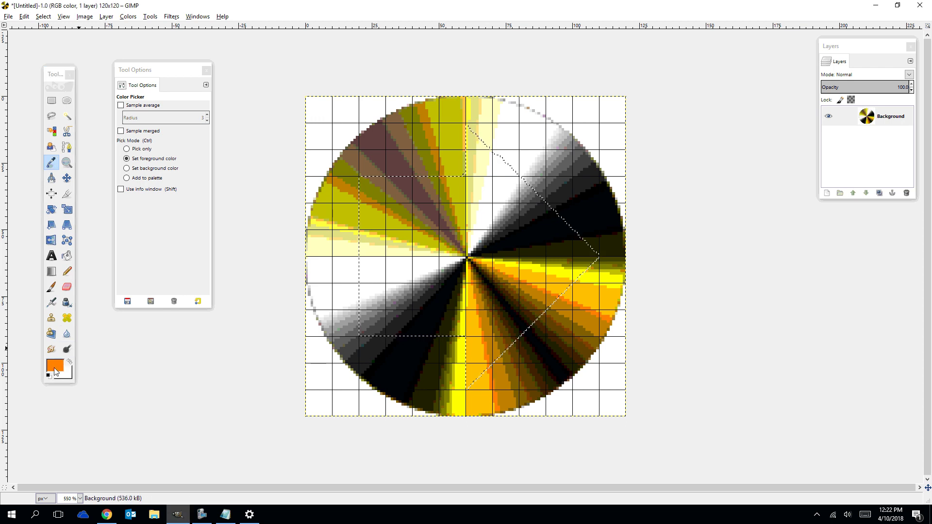
pyautogui.click(54, 369)
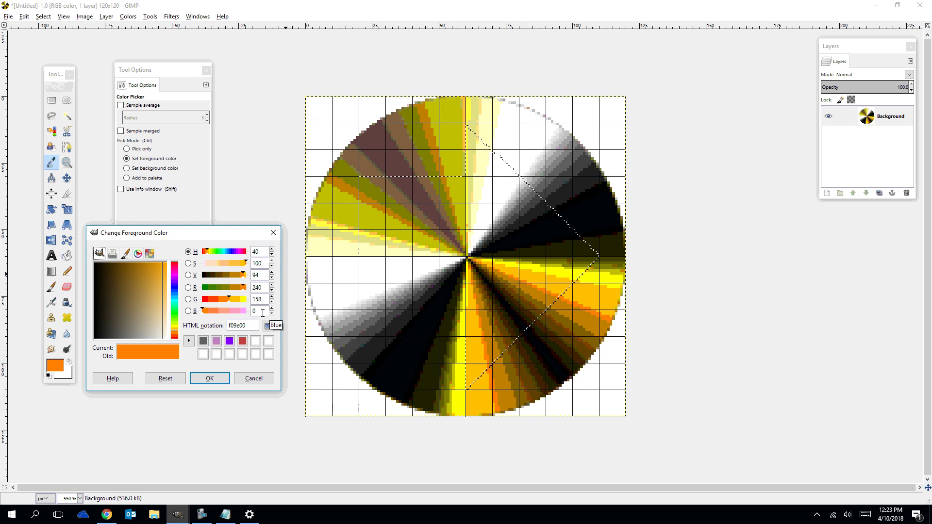
pyautogui.moveTo(251, 325); pyautogui.dragTo(226, 324)
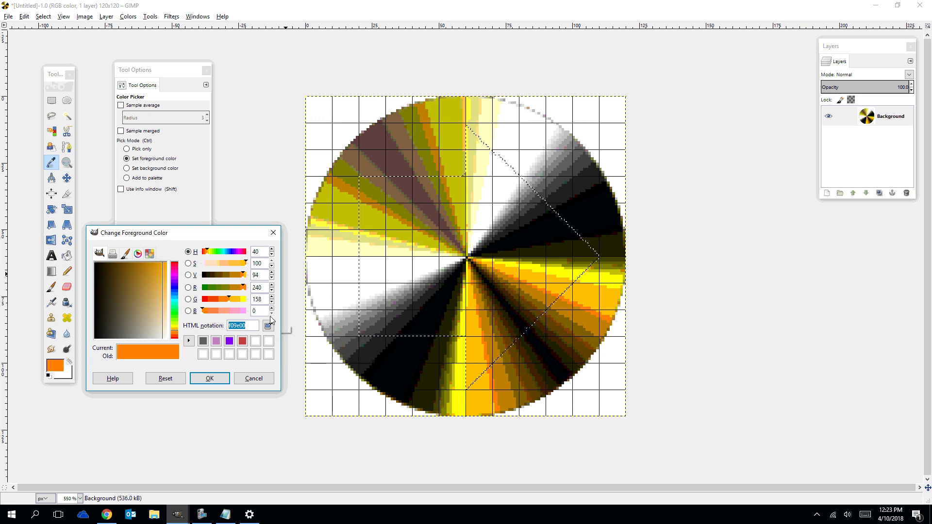
# - Try Bucket Fill with Fill similar colors, applying the orange foreground to individual wedges all around the inside of the arrow selection
pyautogui.doubleClick(71, 262)
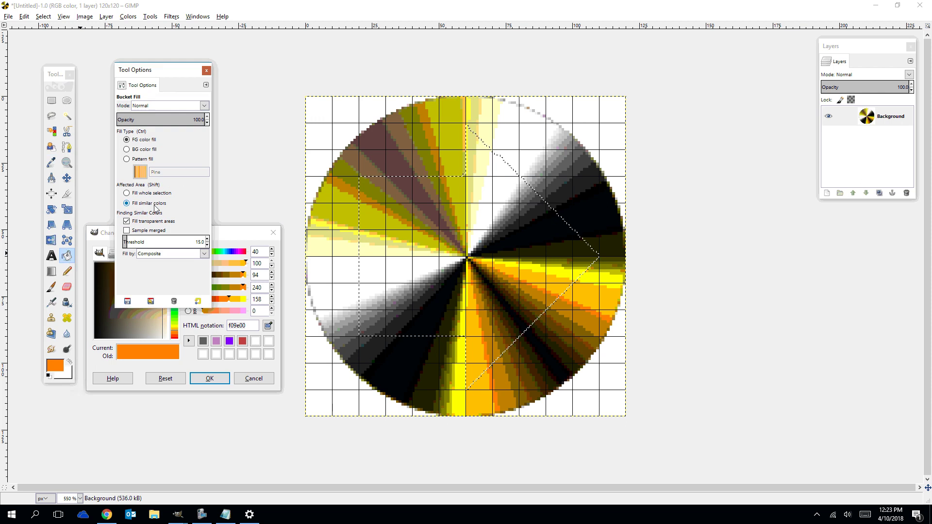
pyautogui.click(126, 193)
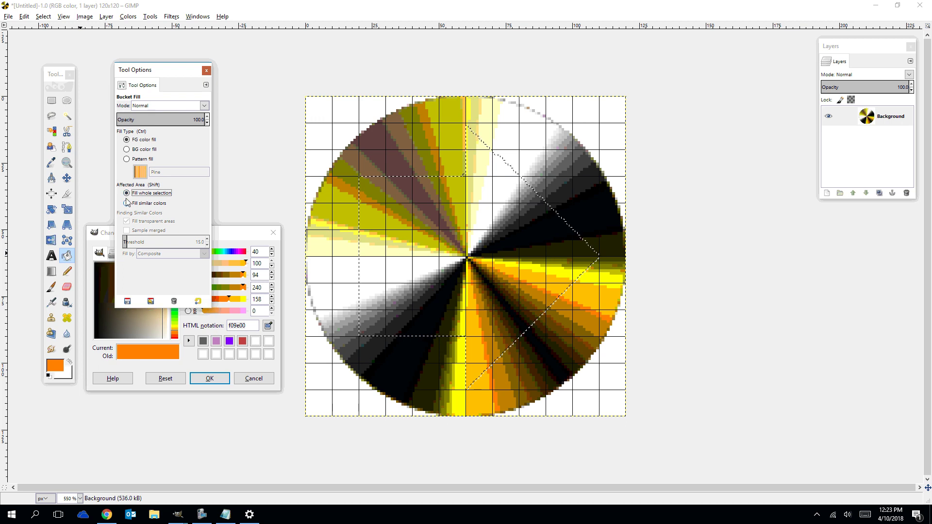
pyautogui.click(127, 203)
pyautogui.click(411, 242)
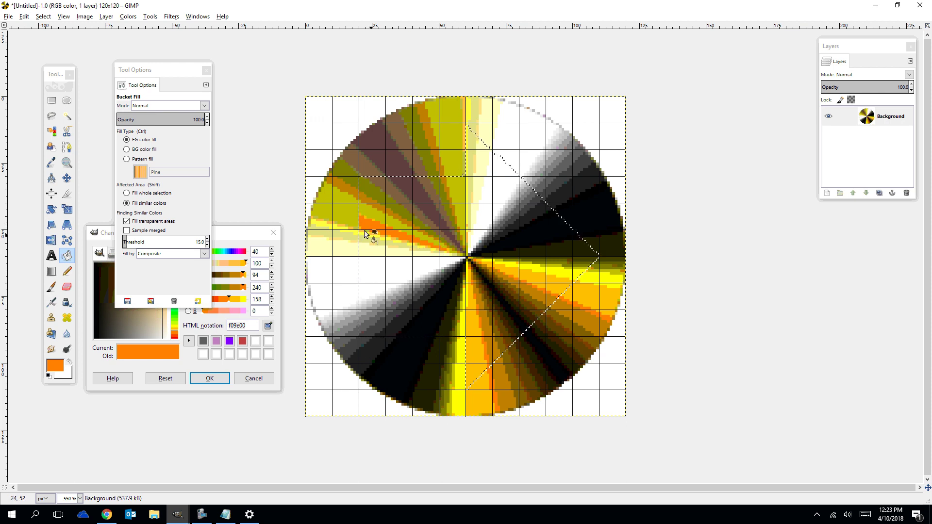
pyautogui.click(408, 216)
pyautogui.click(427, 208)
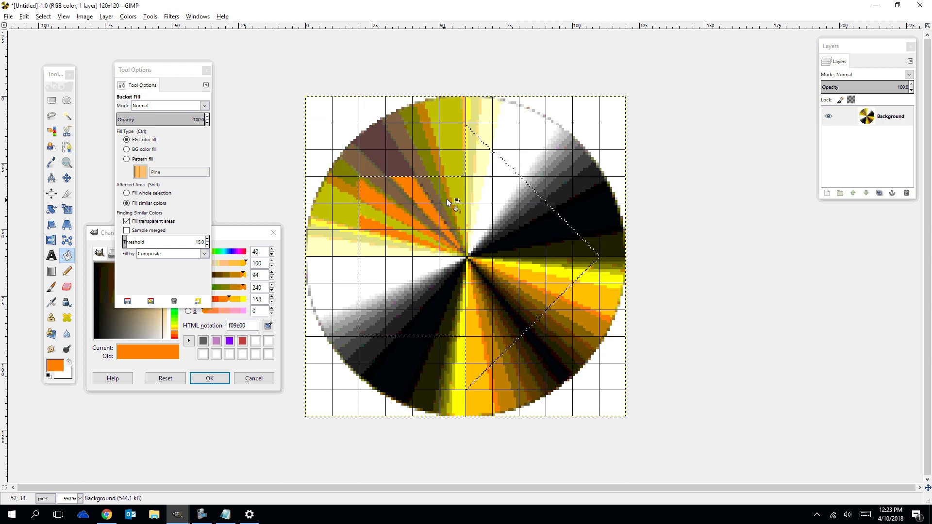
pyautogui.click(491, 199)
pyautogui.click(531, 223)
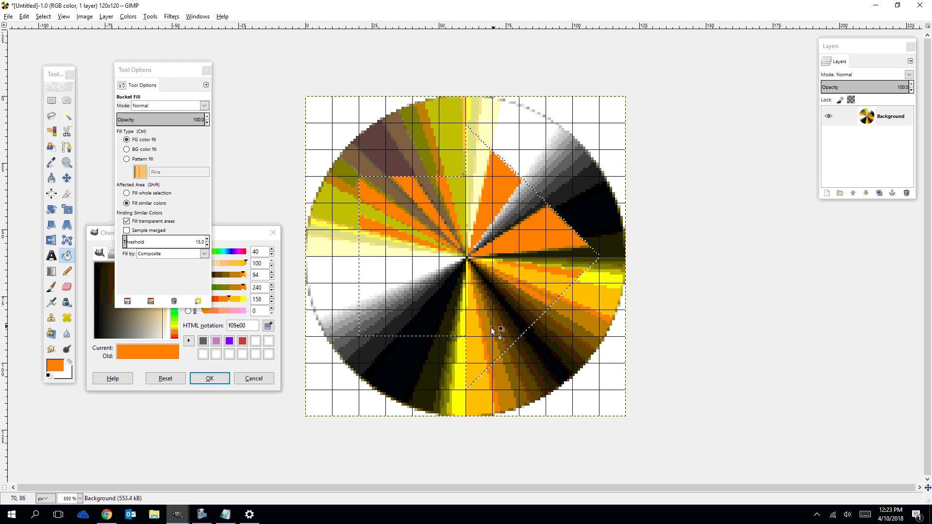
pyautogui.click(474, 340)
pyautogui.click(431, 305)
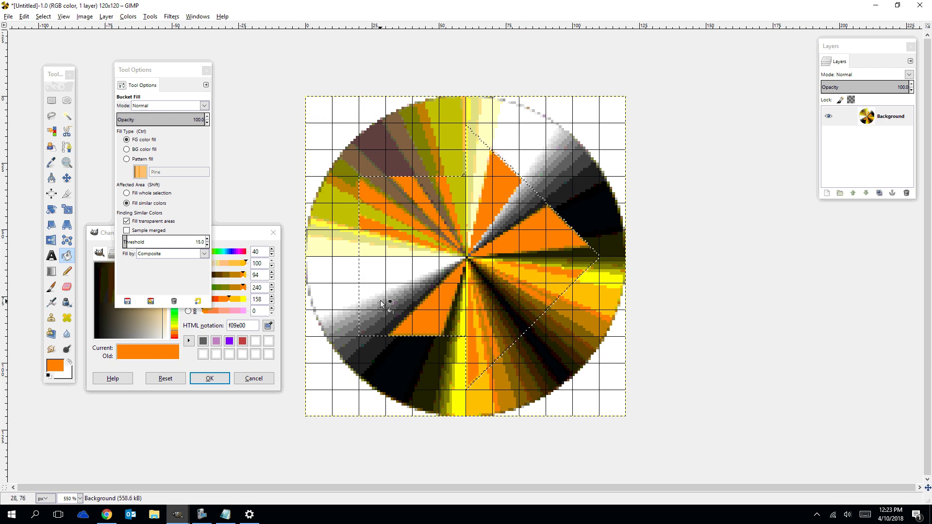
pyautogui.click(371, 265)
pyautogui.click(371, 252)
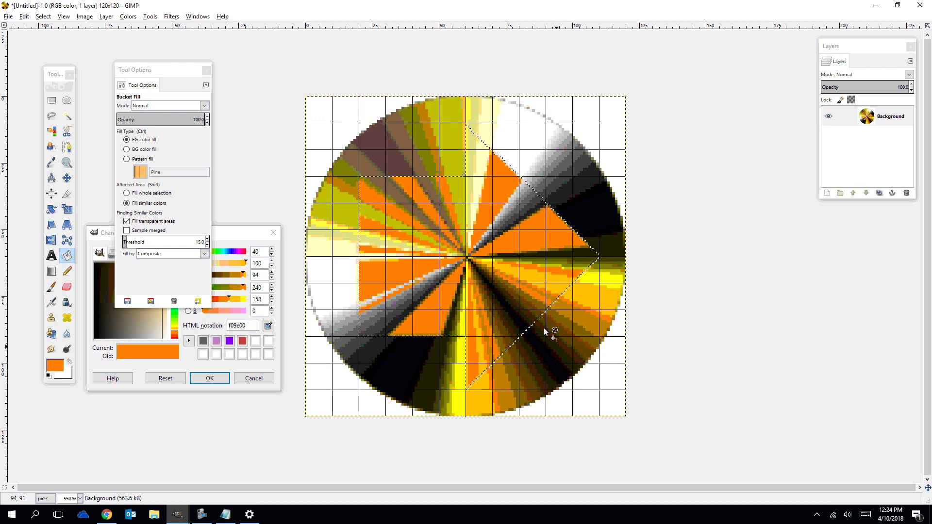
# - Fill the entire arrow selection with the orange foreground color using Fill whole selection
pyautogui.click(140, 195)
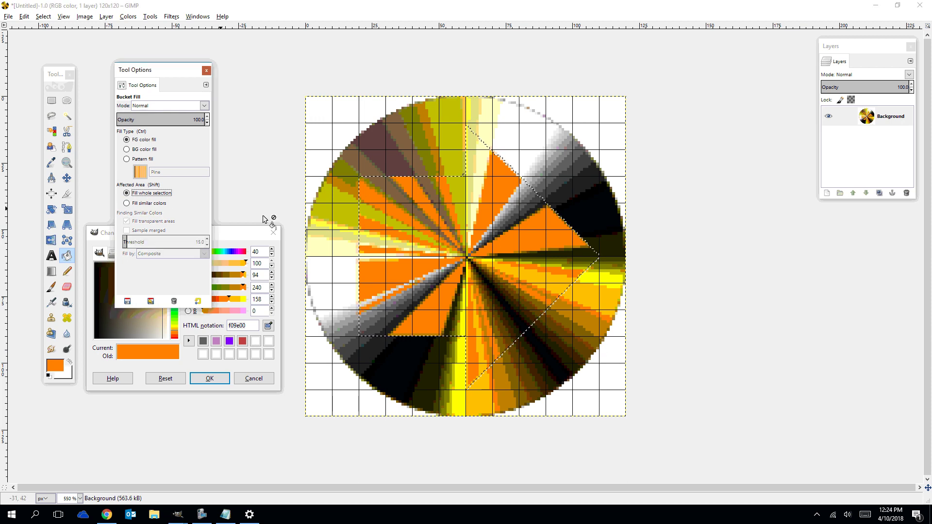
pyautogui.click(453, 236)
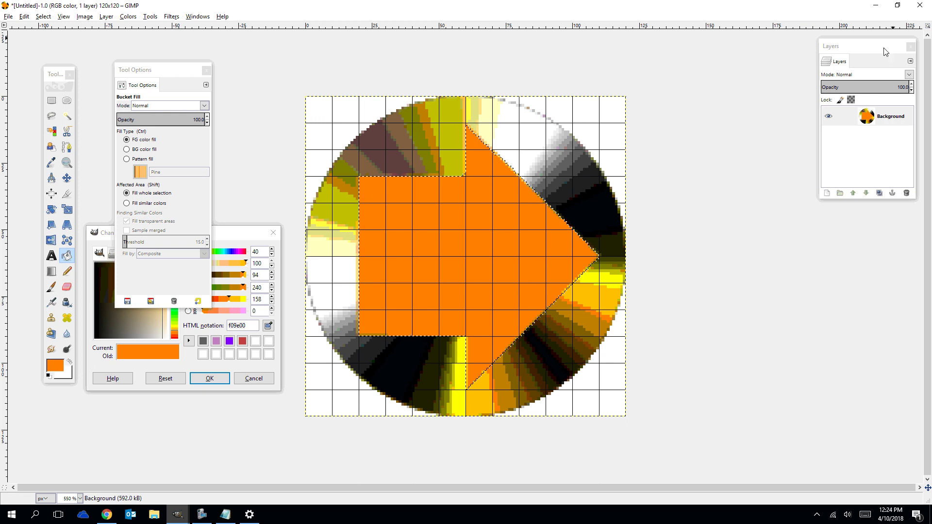
# - Close the Layers dialog, reopen it from the dockable dialogs and place it beside the image's upper-right corner
pyautogui.moveTo(877, 45); pyautogui.dragTo(769, 45)
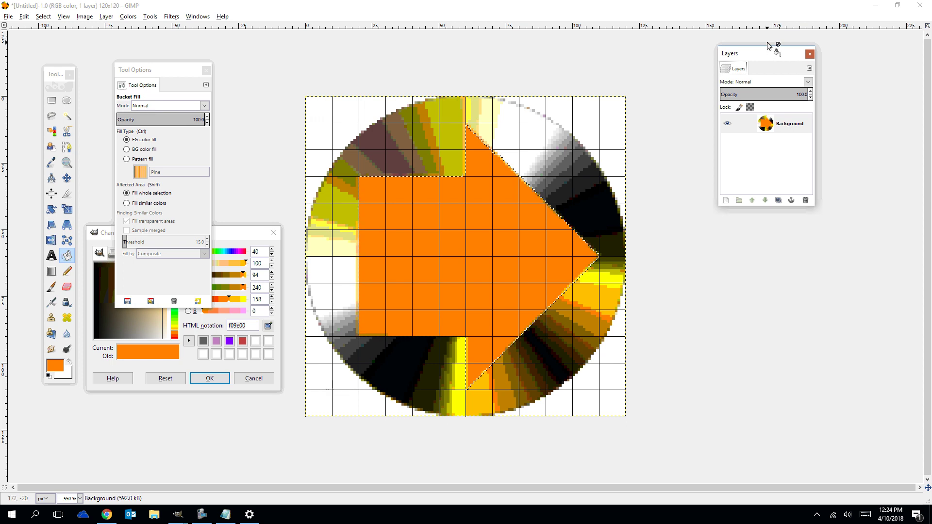
pyautogui.click(810, 52)
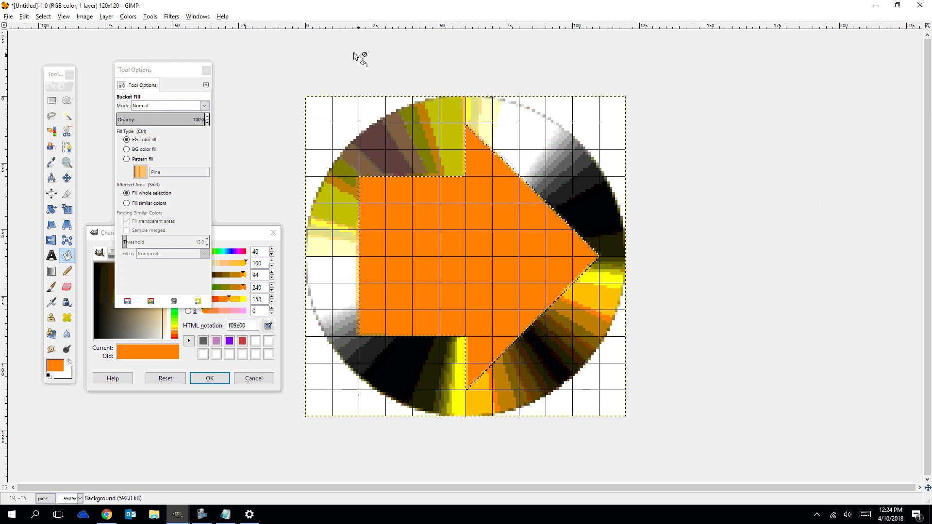
pyautogui.click(200, 17)
pyautogui.moveTo(223, 37)
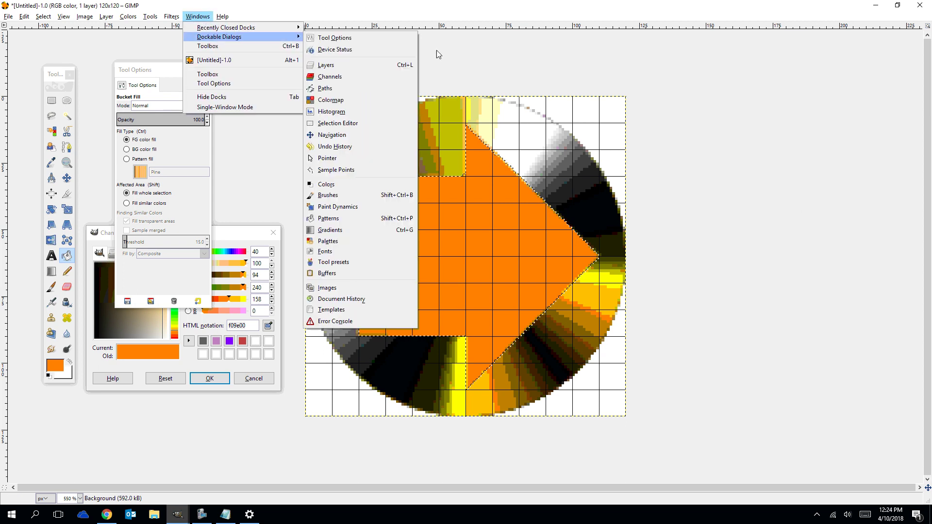
pyautogui.click(400, 65)
pyautogui.moveTo(410, 7); pyautogui.dragTo(738, 43)
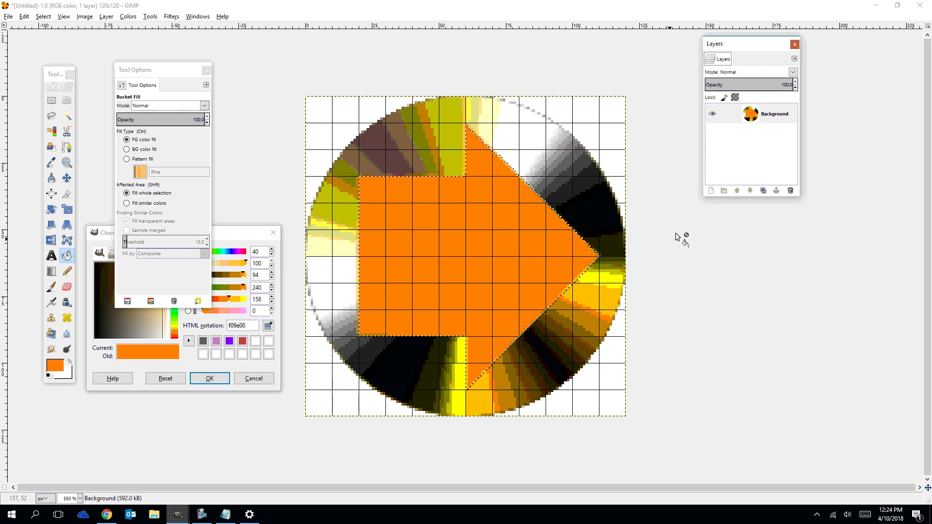
# - Add an alpha channel to the Background layer
pyautogui.rightClick(760, 120)
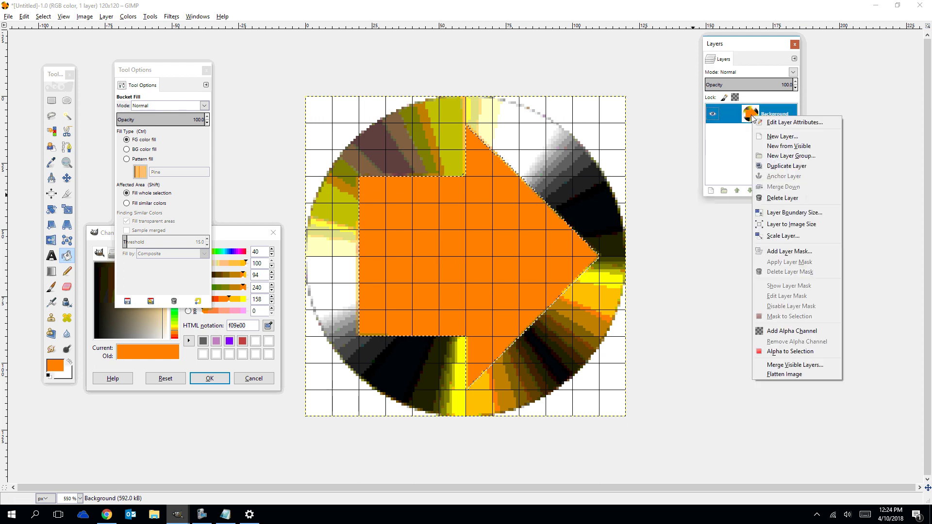
pyautogui.click(776, 335)
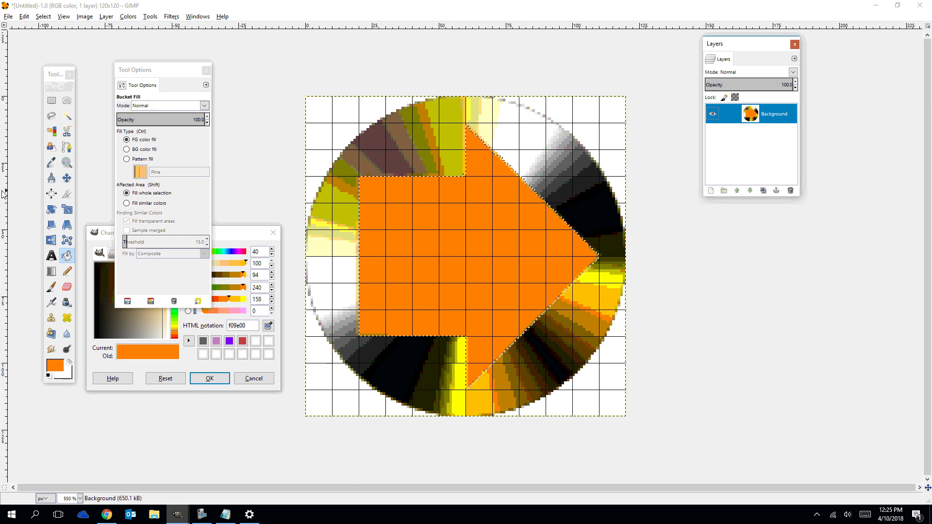
# - Select all white areas by color and delete them to transparency, and refill the selection with the white background color
pyautogui.click(51, 131)
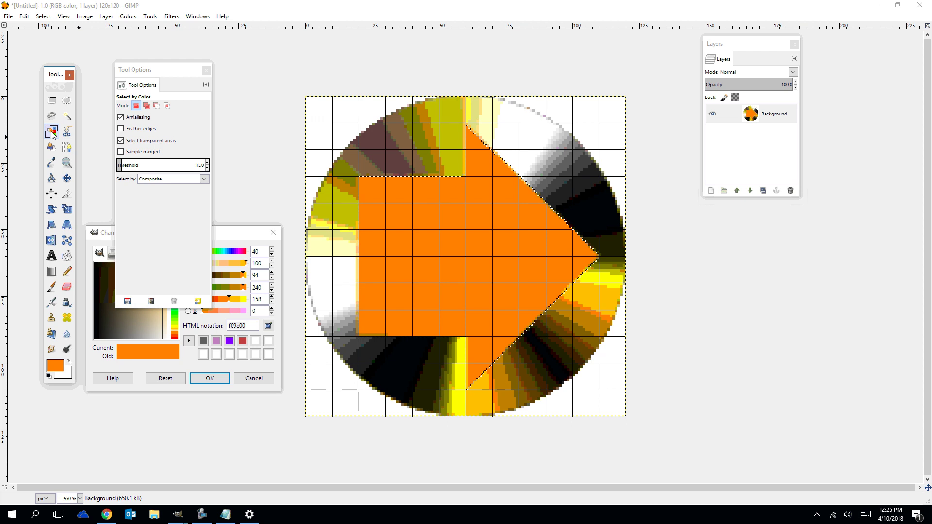
pyautogui.click(321, 124)
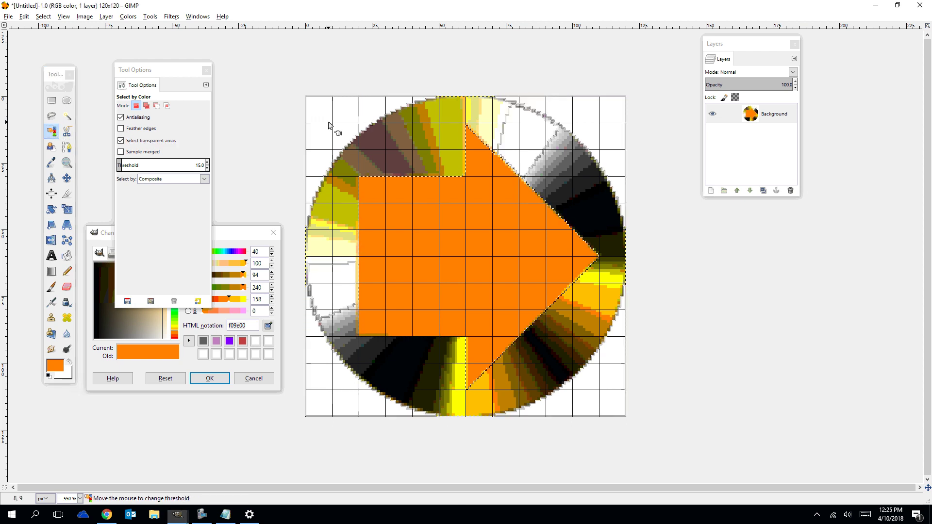
pyautogui.press('Delete')
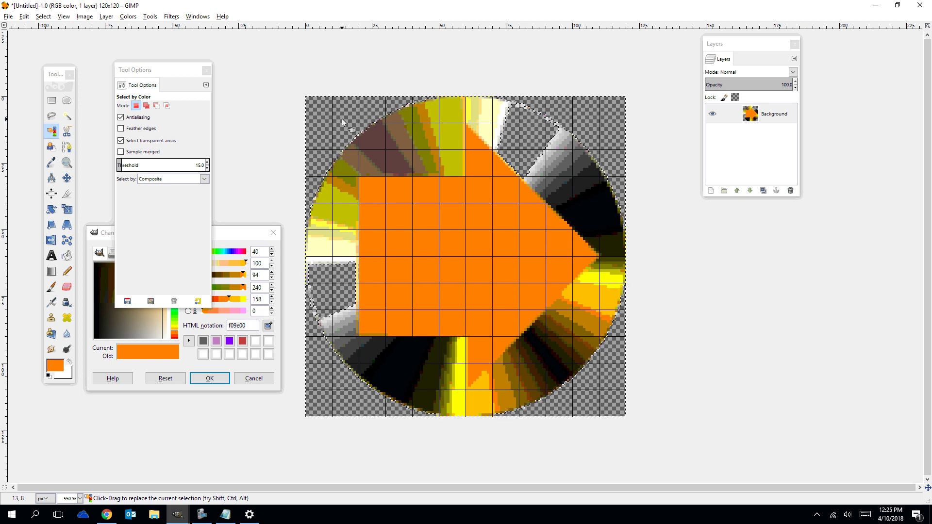
pyautogui.hotkey('ctrl', '.')
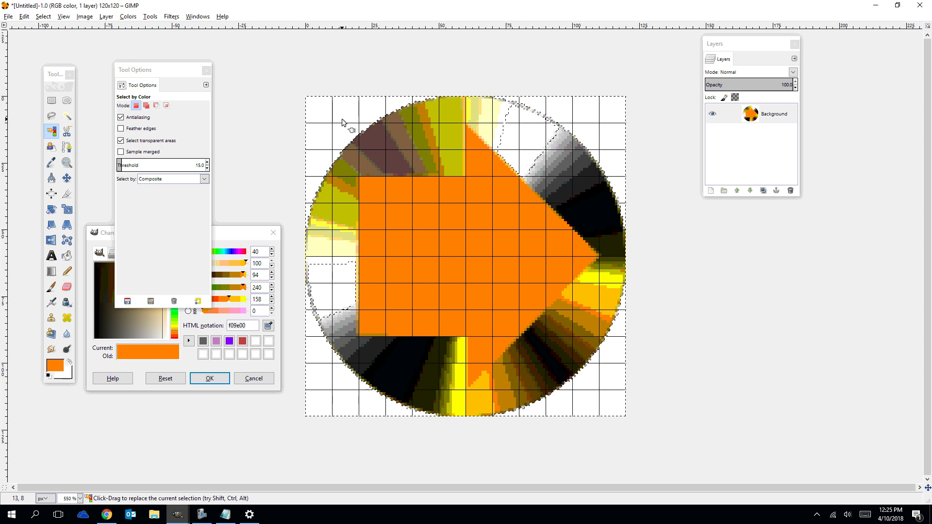
# - Activate Bucket Fill and set the foreground color to the saved purple swatch
pyautogui.click(67, 258)
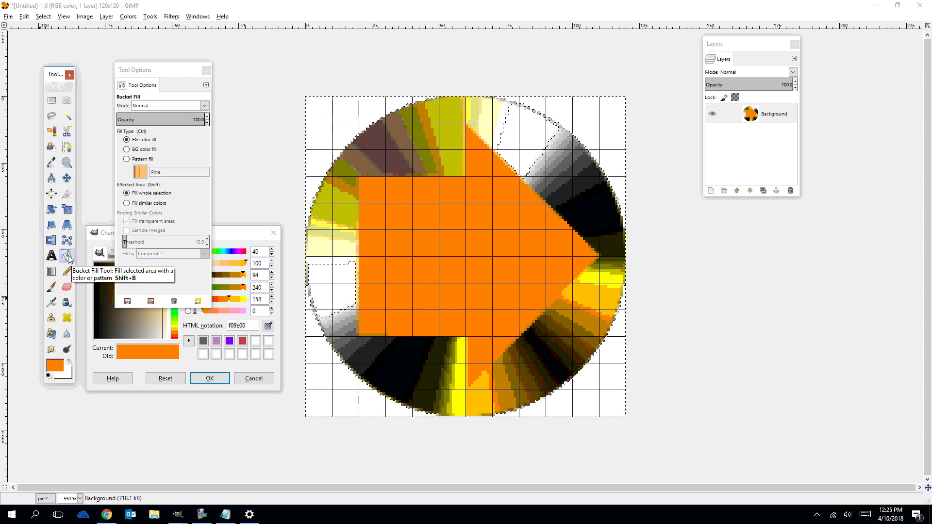
pyautogui.click(229, 342)
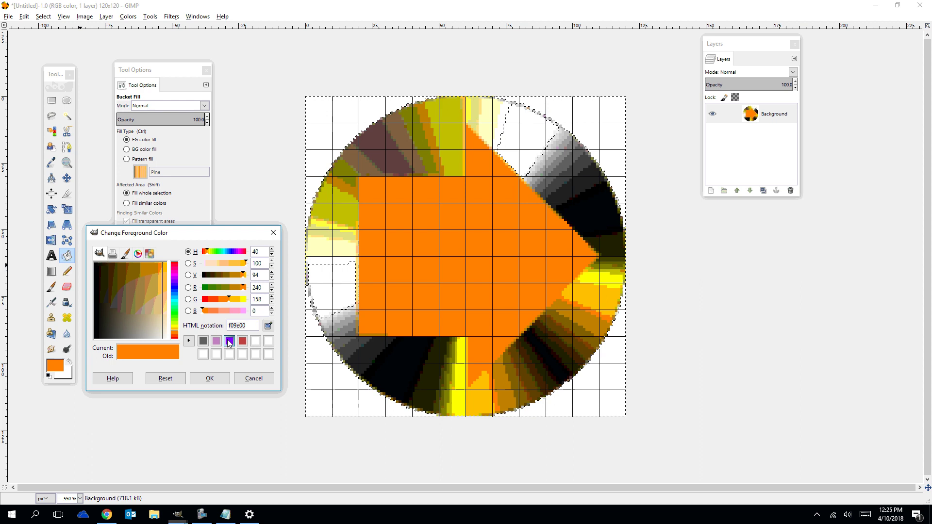
pyautogui.click(210, 378)
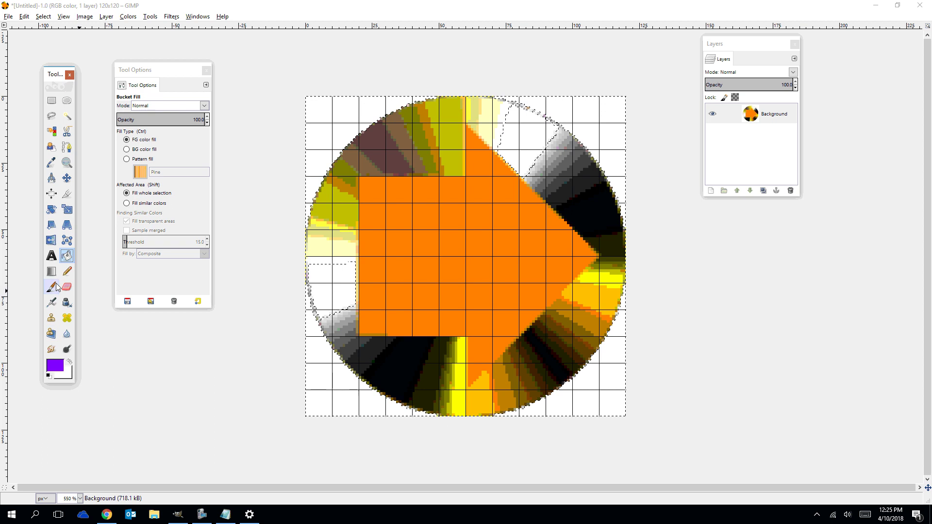
pyautogui.click(54, 369)
pyautogui.click(209, 376)
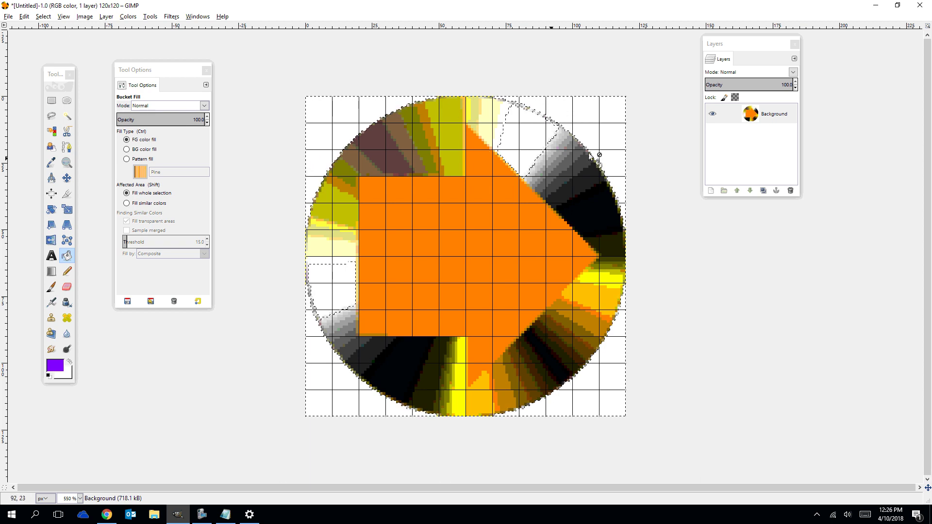
# - Invert the current selection and try to bucket-fill the white corners with the purple foreground color
pyautogui.click(43, 16)
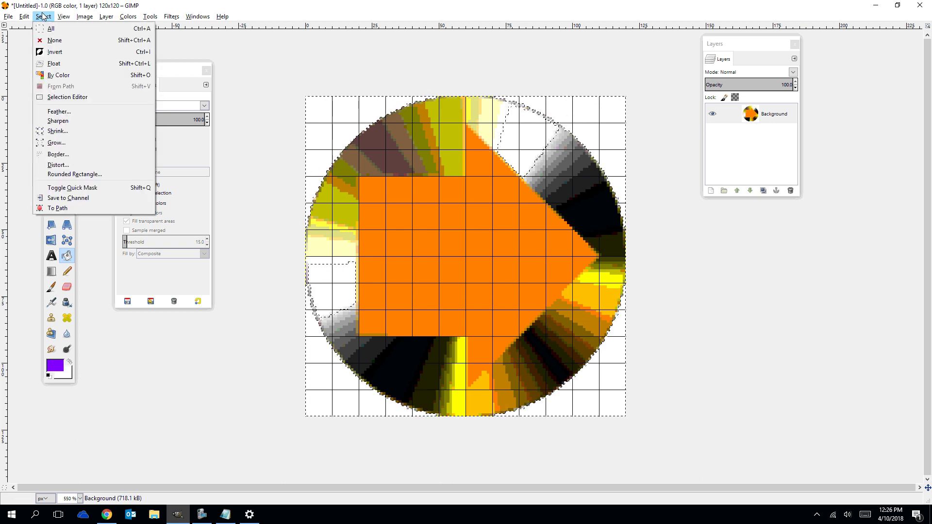
pyautogui.click(53, 52)
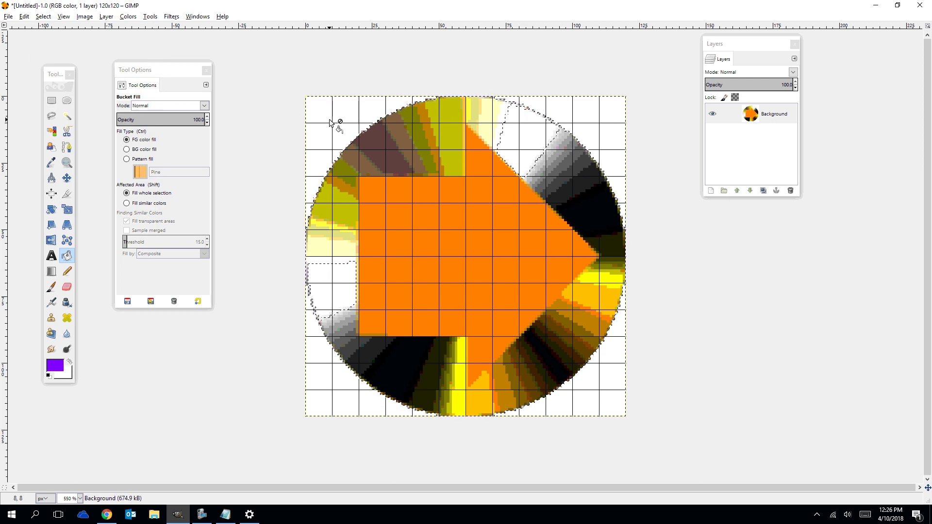
pyautogui.click(175, 71)
pyautogui.click(68, 257)
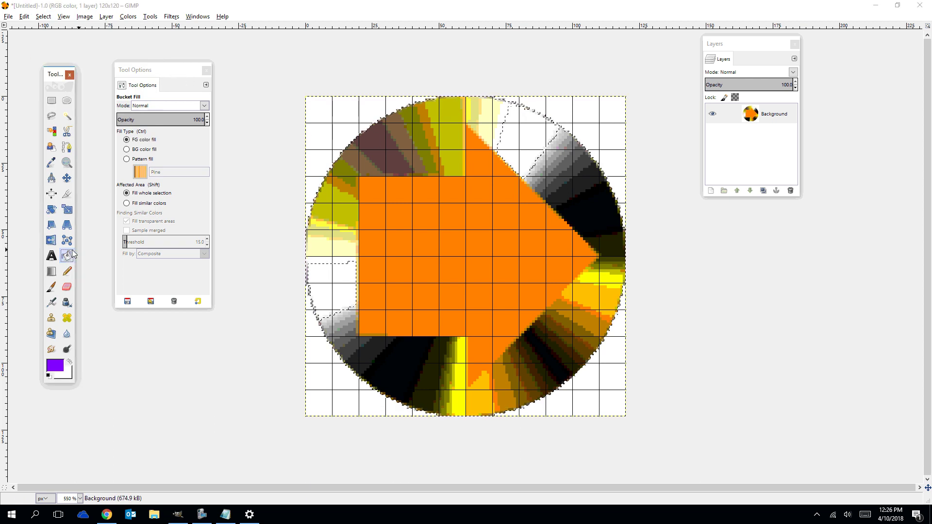
pyautogui.click(317, 119)
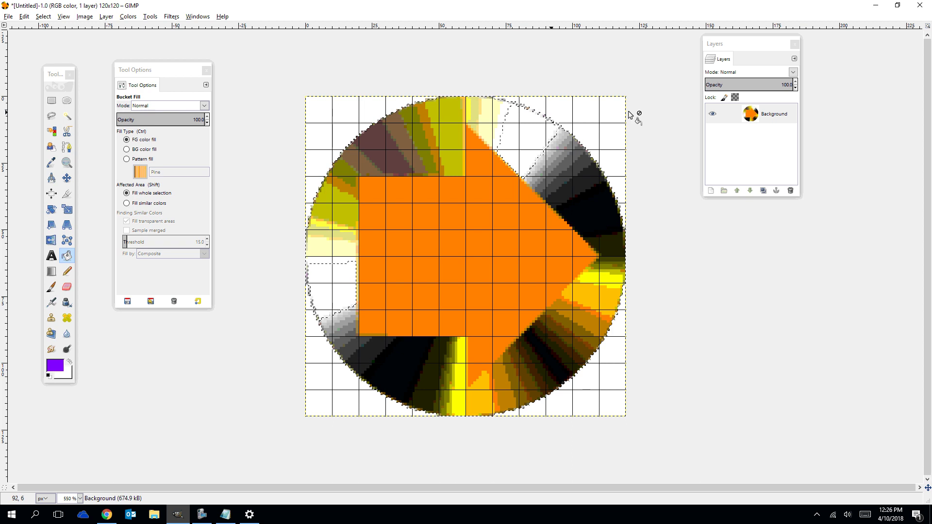
pyautogui.rightClick(754, 118)
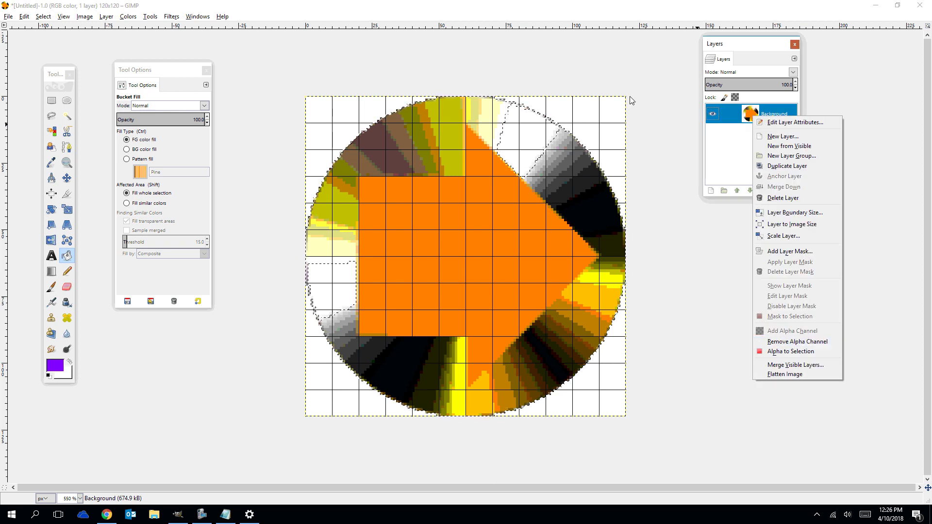
pyautogui.click(641, 84)
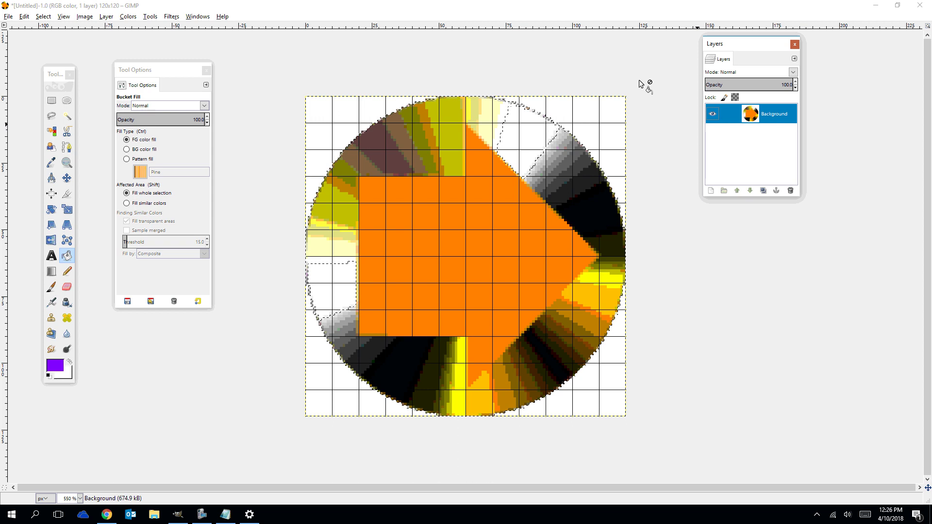
# - Select the full 120 × 120 px circle with Ellipse Select, and invert the selection to cover the corners around it
pyautogui.moveTo(167, 70); pyautogui.dragTo(151, 83)
pyautogui.click(67, 101)
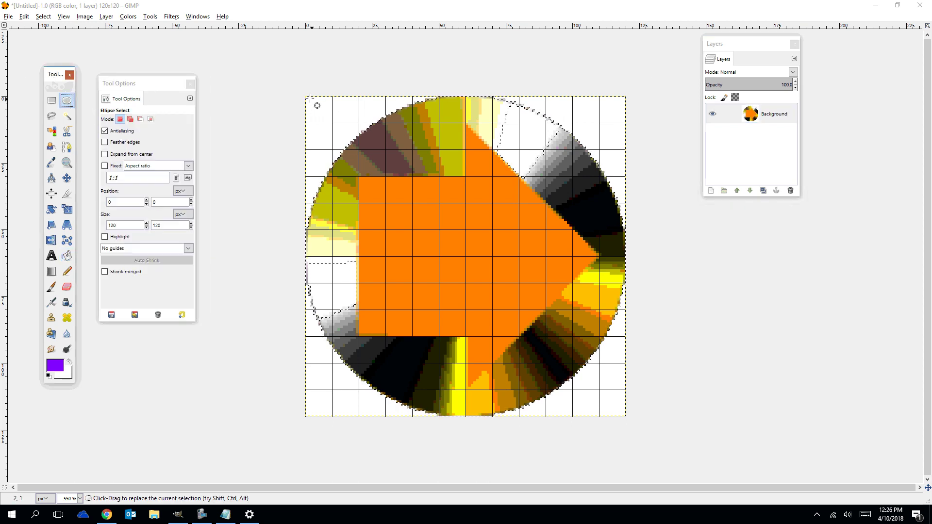
pyautogui.moveTo(306, 96); pyautogui.dragTo(626, 417)
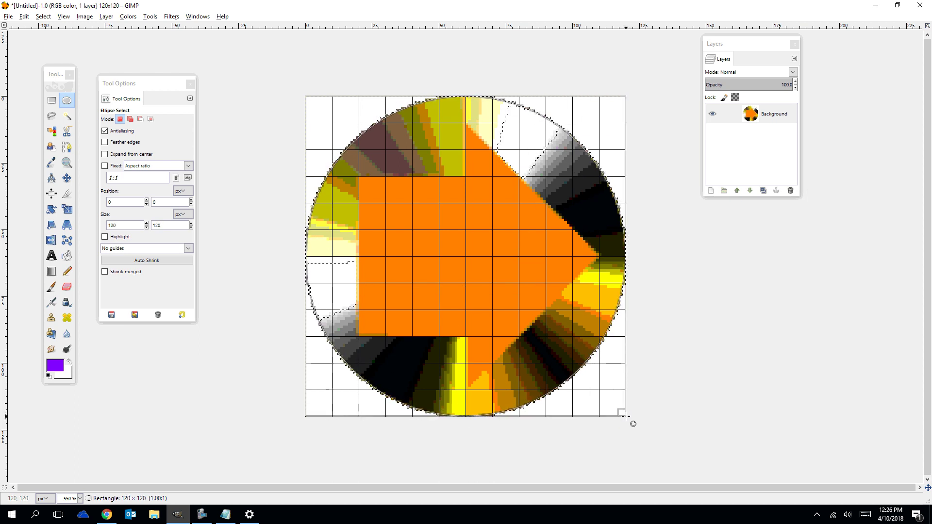
pyautogui.click(49, 16)
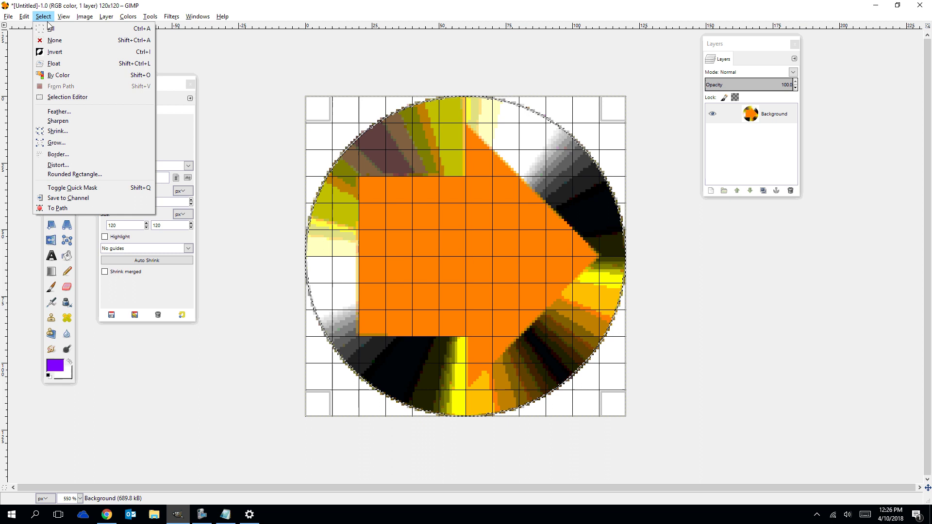
pyautogui.click(54, 51)
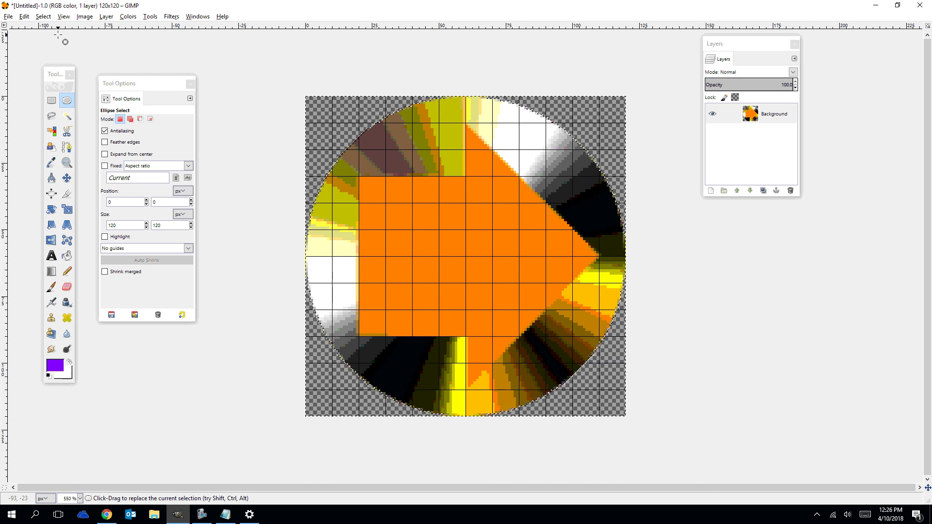
# - Undo the corner deletion and a trial clearing of the circle, restoring the inverted selection of the corners
pyautogui.hotkey('ctrl', 'z')
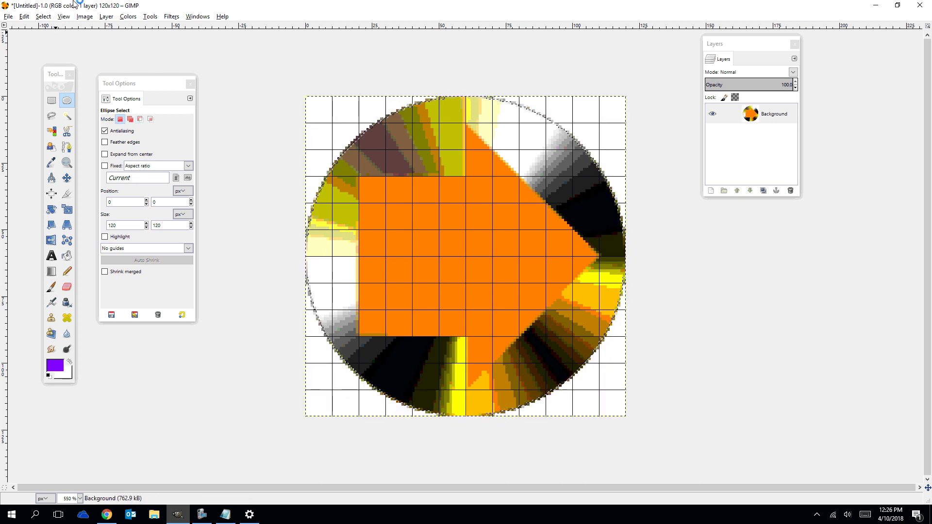
pyautogui.press('Delete')
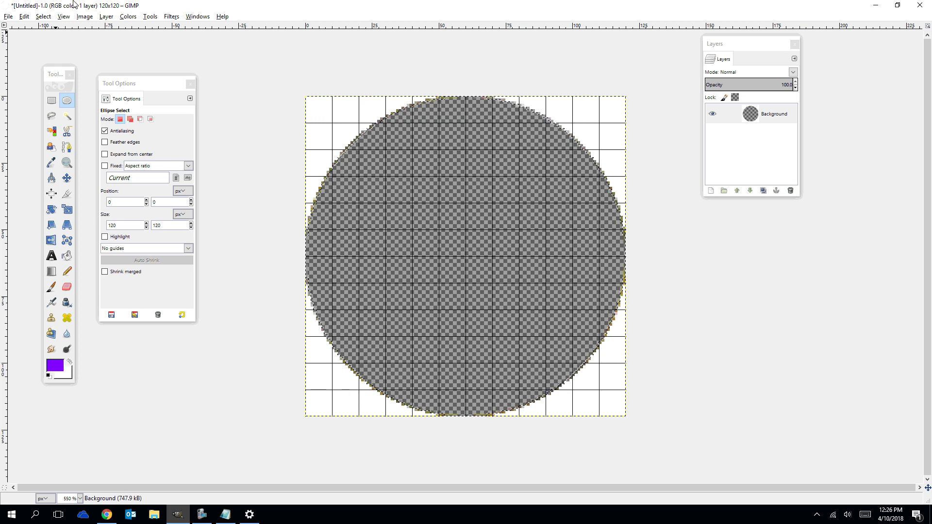
pyautogui.hotkey('ctrl', 'z')
pyautogui.click(43, 16)
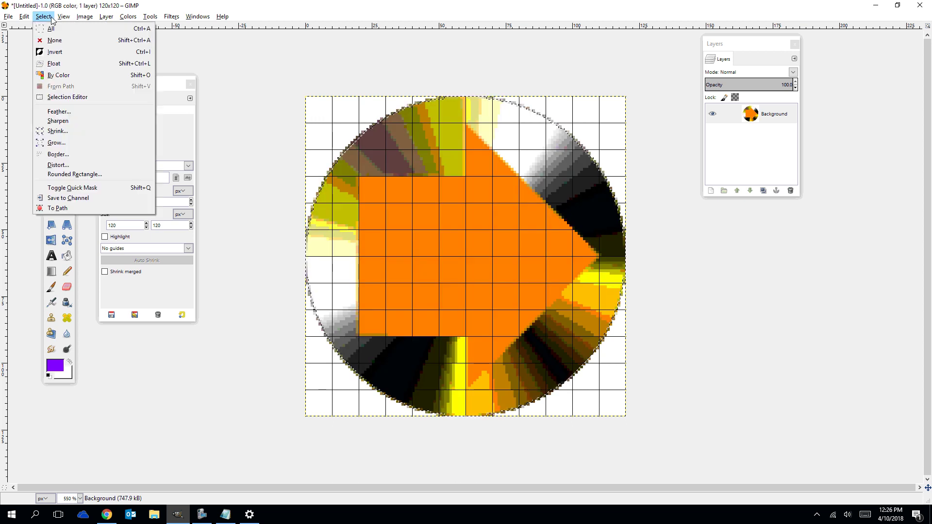
pyautogui.click(45, 48)
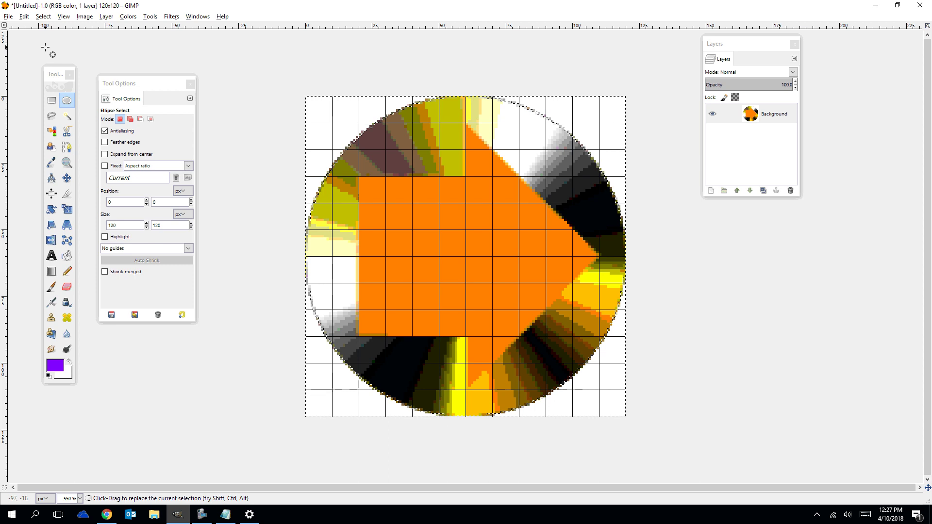
# - Bucket-fill the selected corners around the circle with purple, and select that purple with Select by Color
pyautogui.click(67, 255)
pyautogui.click(316, 130)
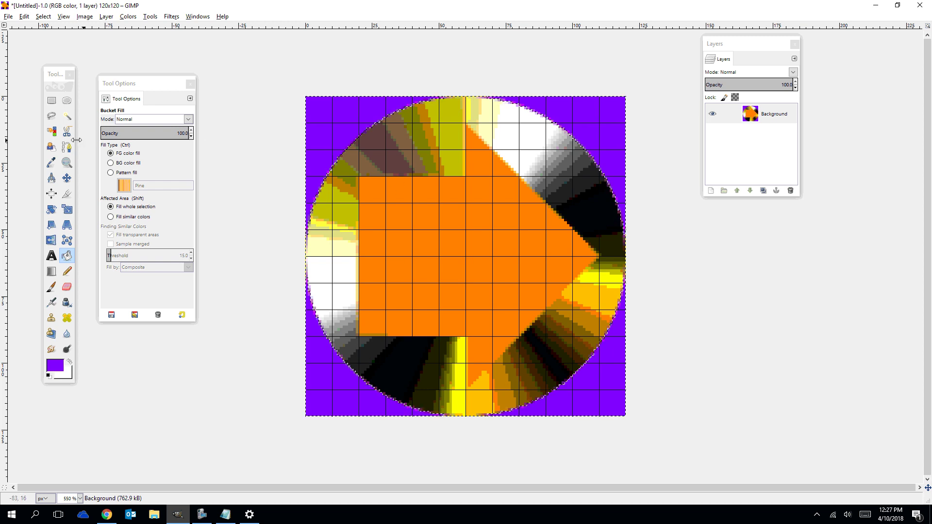
pyautogui.click(51, 131)
pyautogui.click(340, 111)
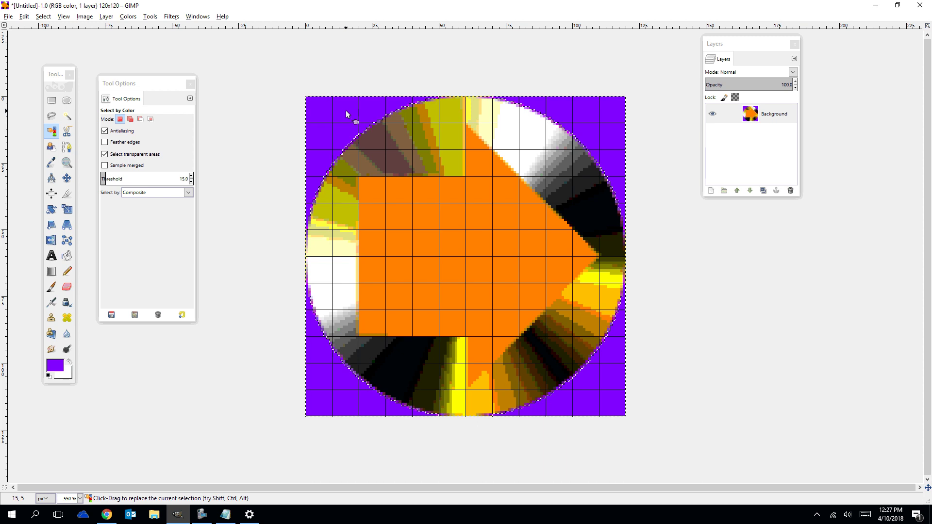
# - Try deleting the purple corners and restore their fill, and try deleting the inverted selection and undo it
pyautogui.press('Delete')
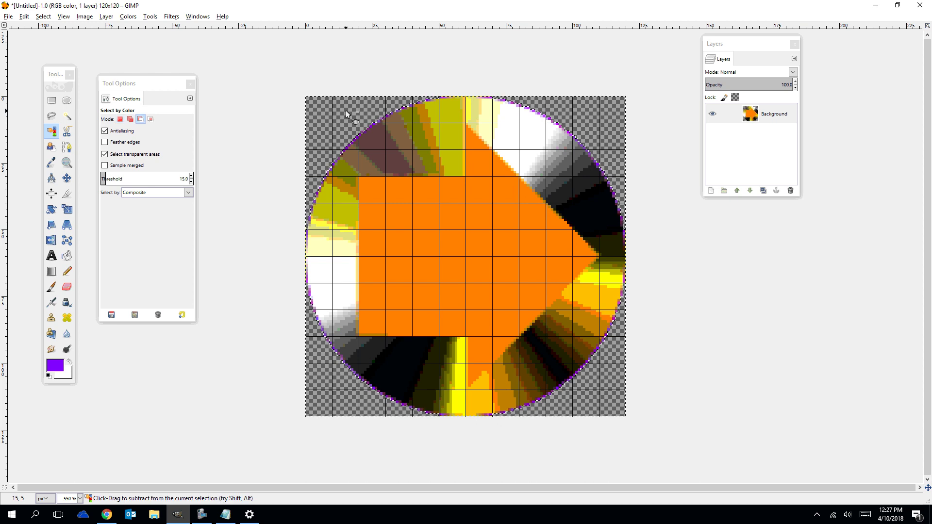
pyautogui.hotkey('ctrl', ',')
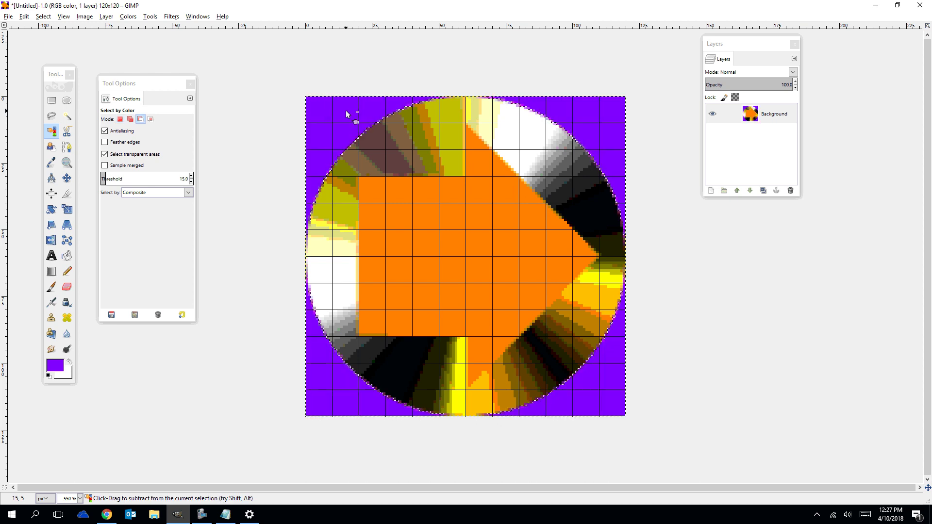
pyautogui.click(43, 16)
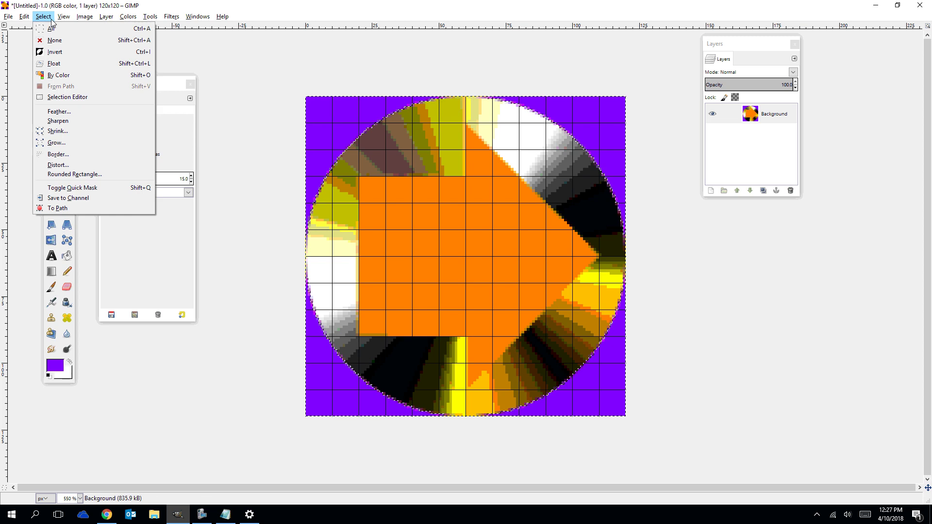
pyautogui.click(51, 52)
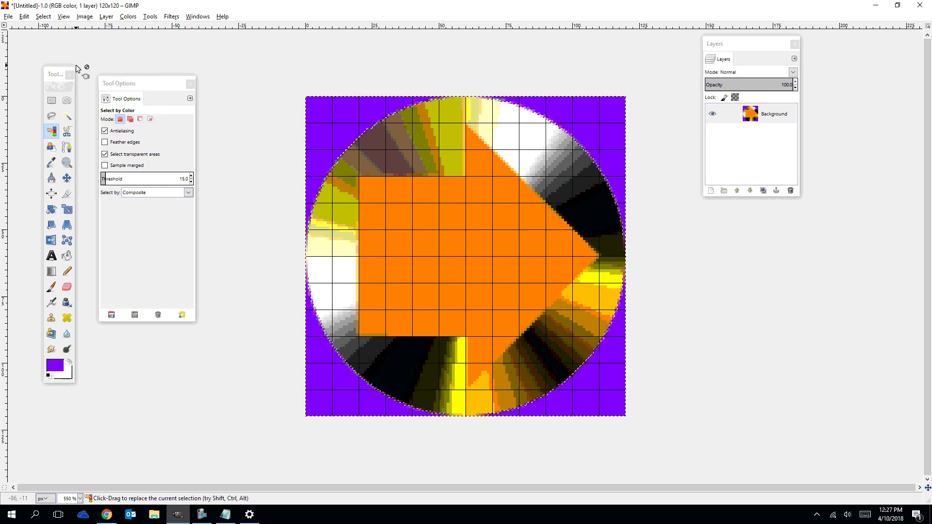
pyautogui.press('Delete')
pyautogui.hotkey('ctrl', 'z')
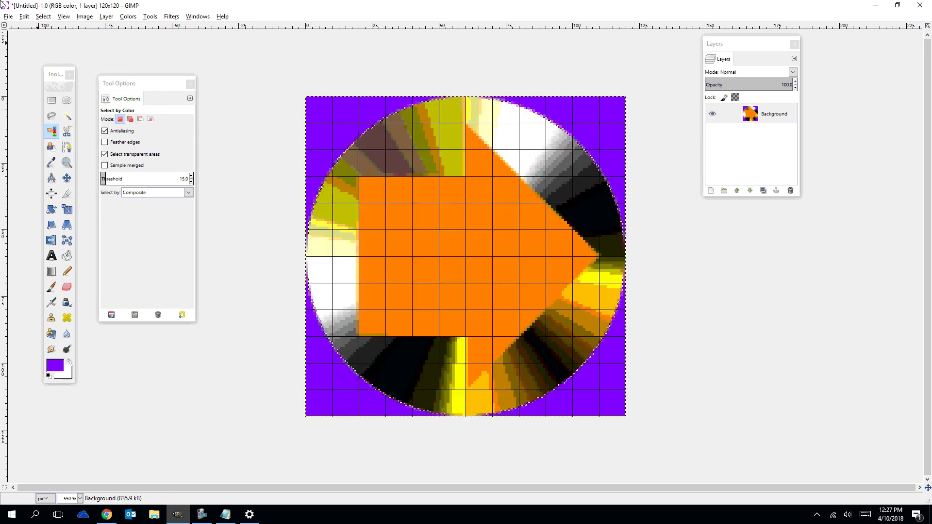
# - Invert the selection back to the purple corners and delete them to transparency
pyautogui.click(44, 16)
pyautogui.click(53, 52)
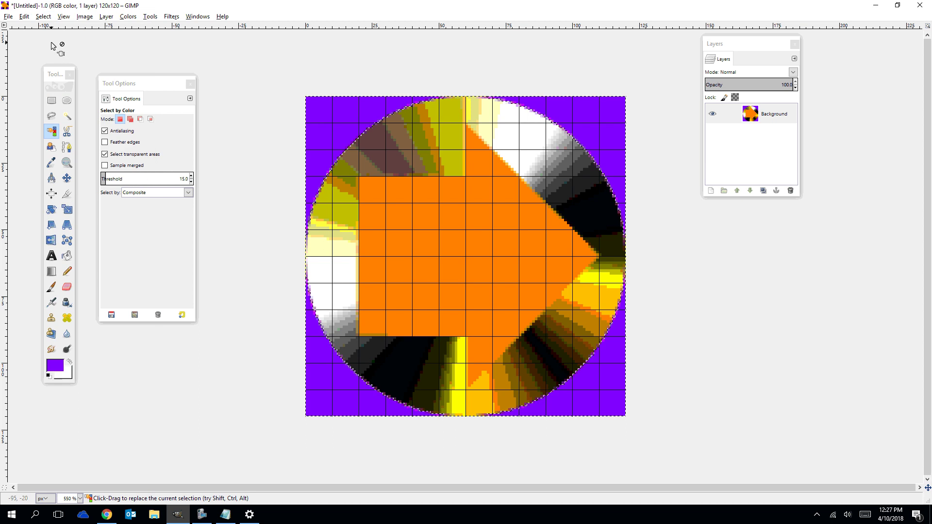
pyautogui.press('Delete')
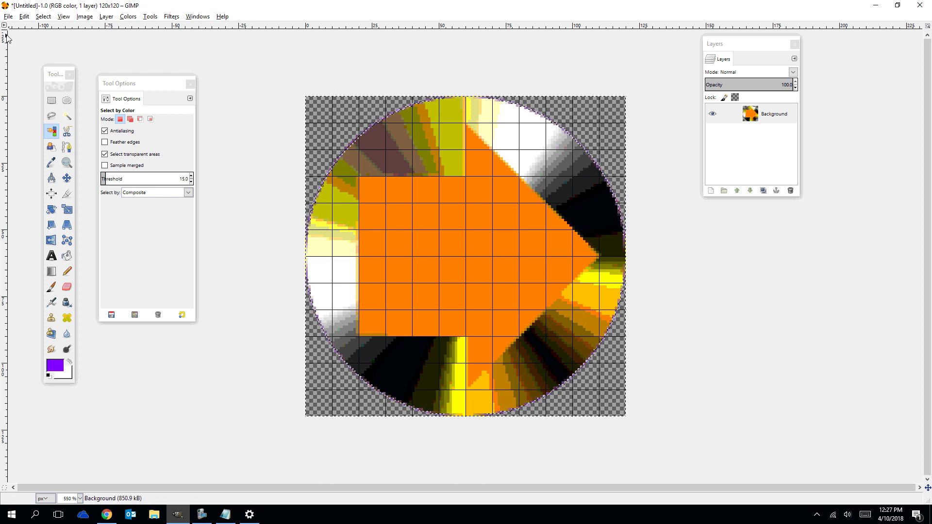
# - Switch to Chrome and search Google for "mario png" in a new tab
pyautogui.click(8, 16)
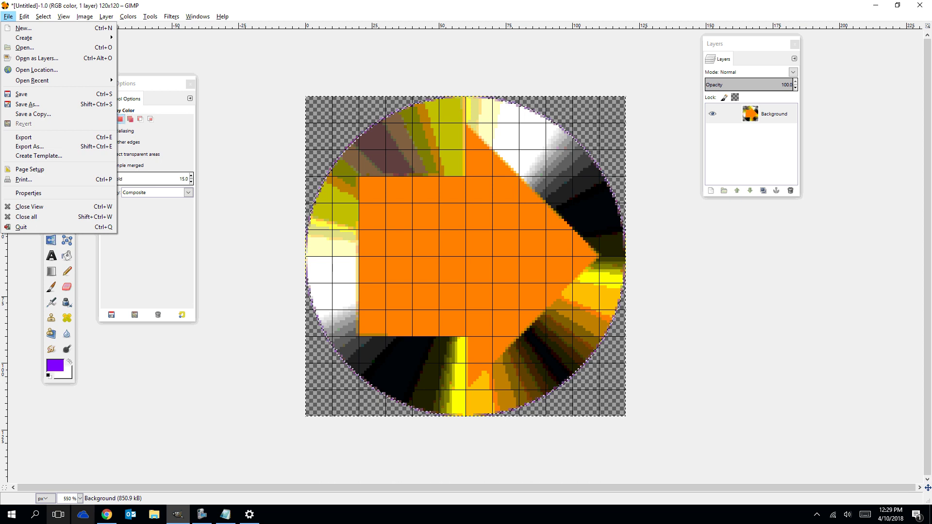
pyautogui.click(107, 517)
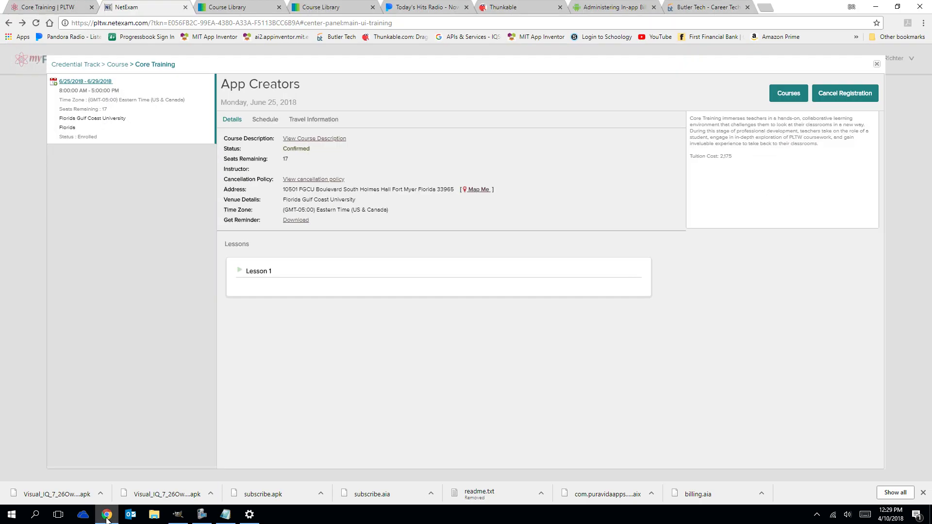
pyautogui.click(761, 9)
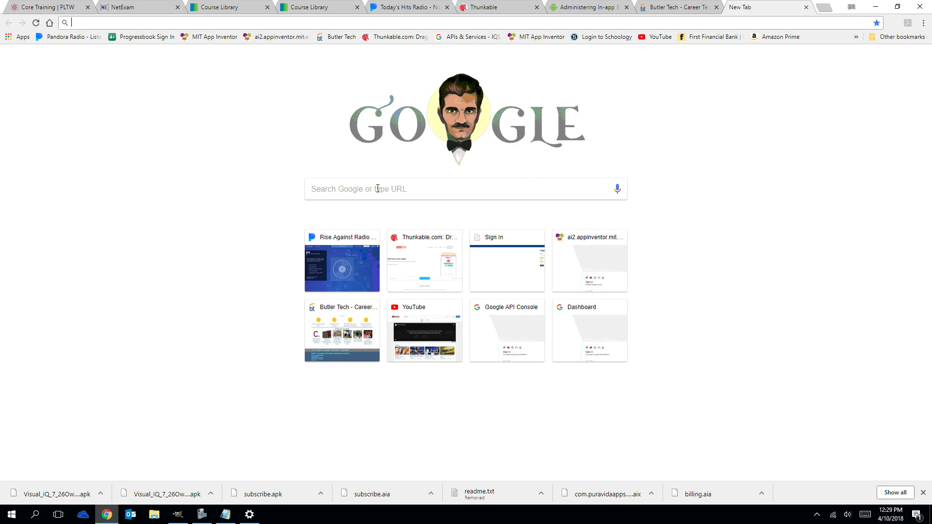
pyautogui.click(380, 187)
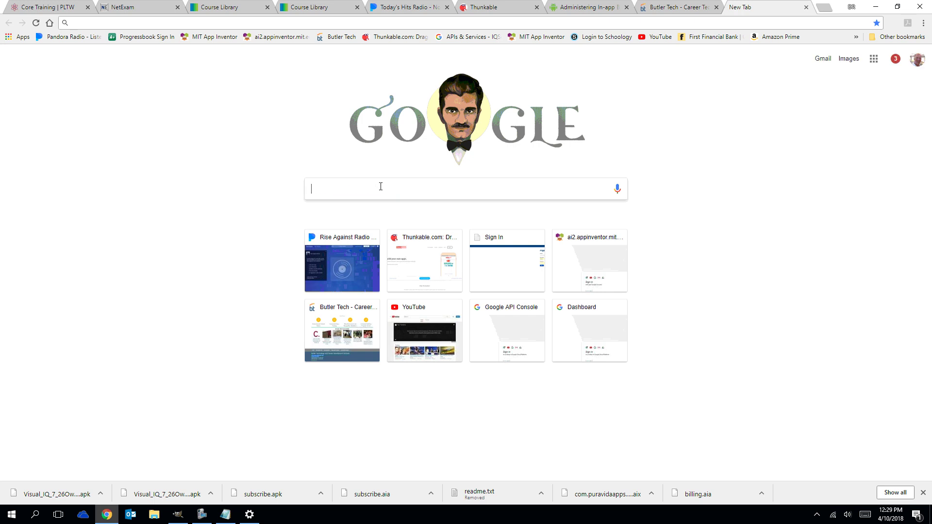
pyautogui.write('mariop')
pyautogui.press('BackSpace')
pyautogui.press('BackSpace')
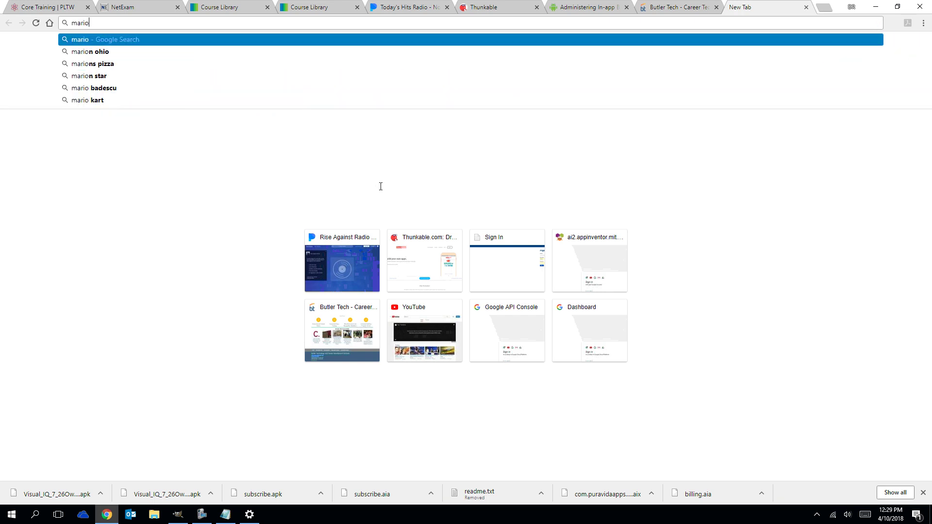
pyautogui.write('o png')
pyautogui.press('Return')
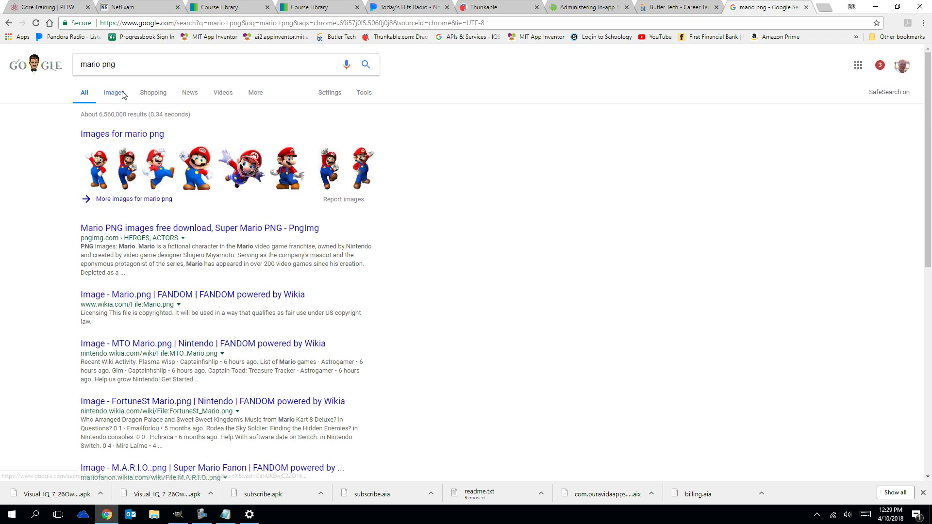
# - Show the image results and open the preview of the 767 × 908 Mario picture from pngimg
pyautogui.click(114, 92)
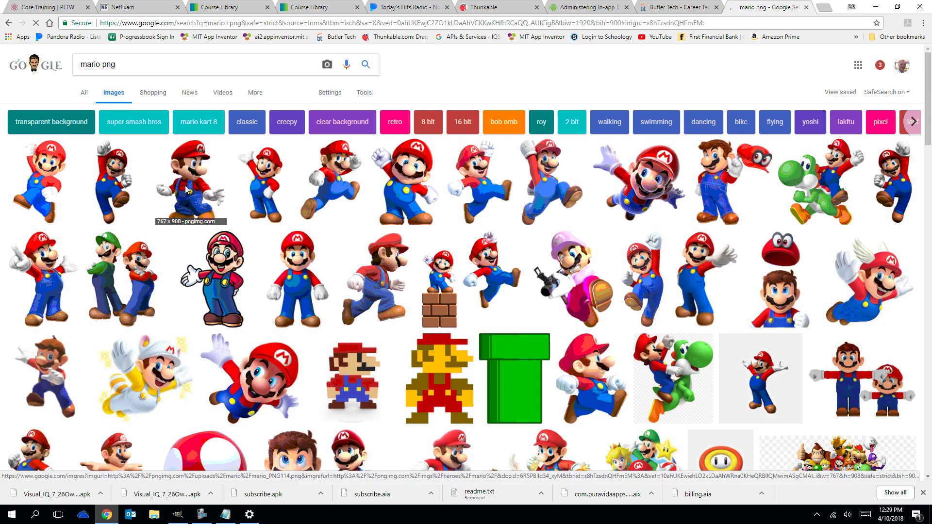
pyautogui.click(186, 189)
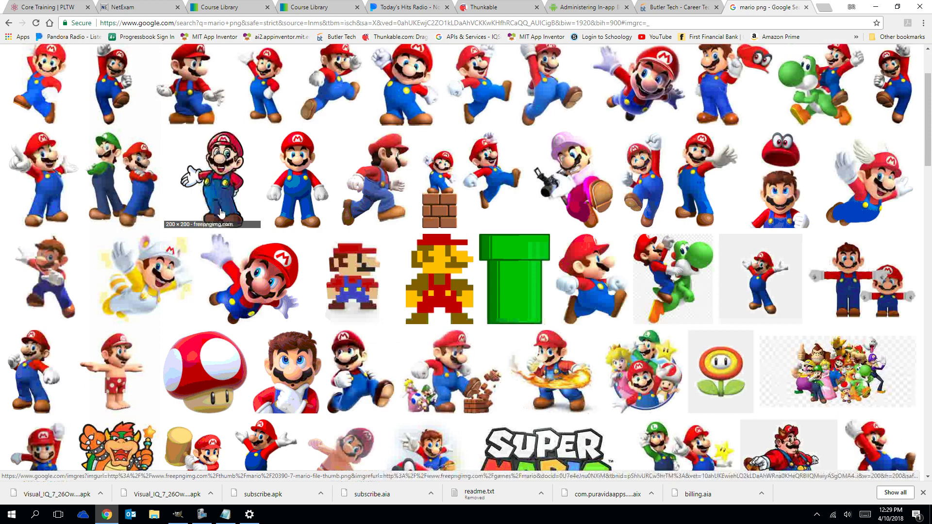
pyautogui.click(188, 81)
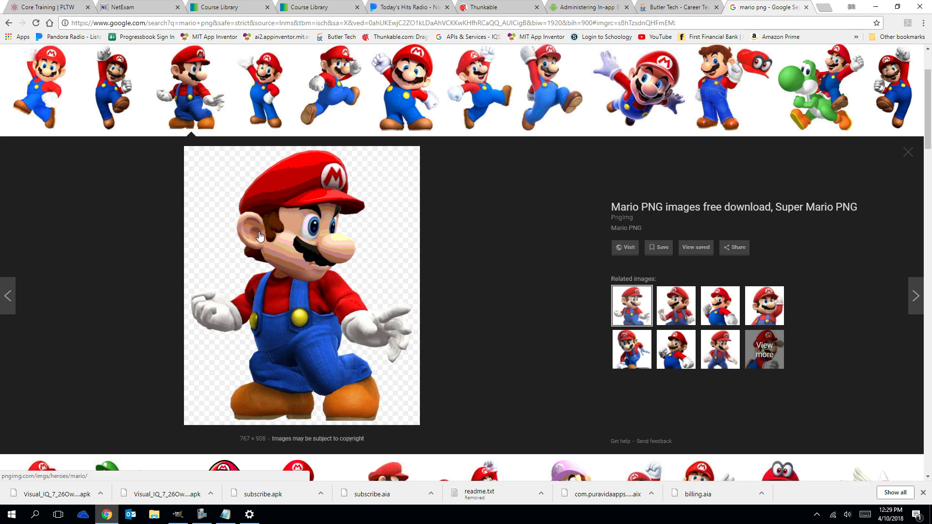
# - Return to the web results, search Google for "mario jpg", and preview the 1024 × 1024 front-facing Mario picture from the image results
pyautogui.click(8, 23)
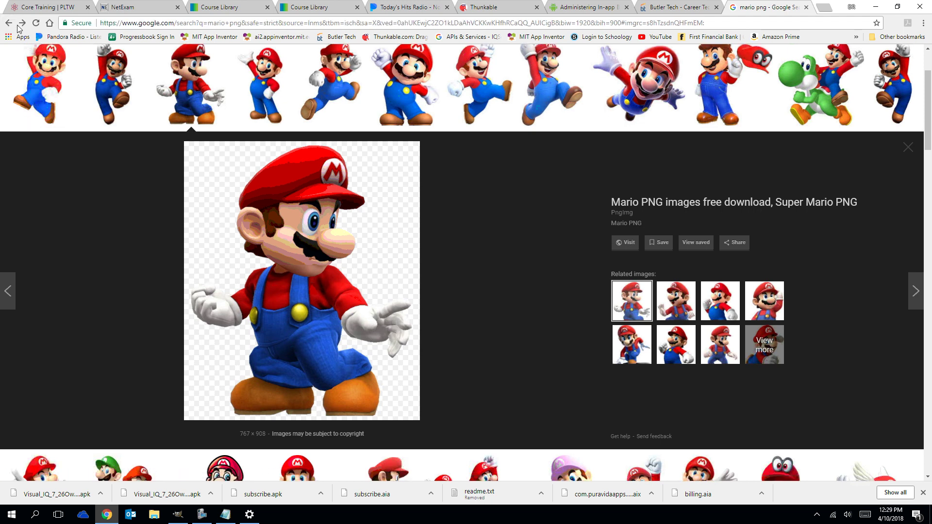
pyautogui.click(6, 23)
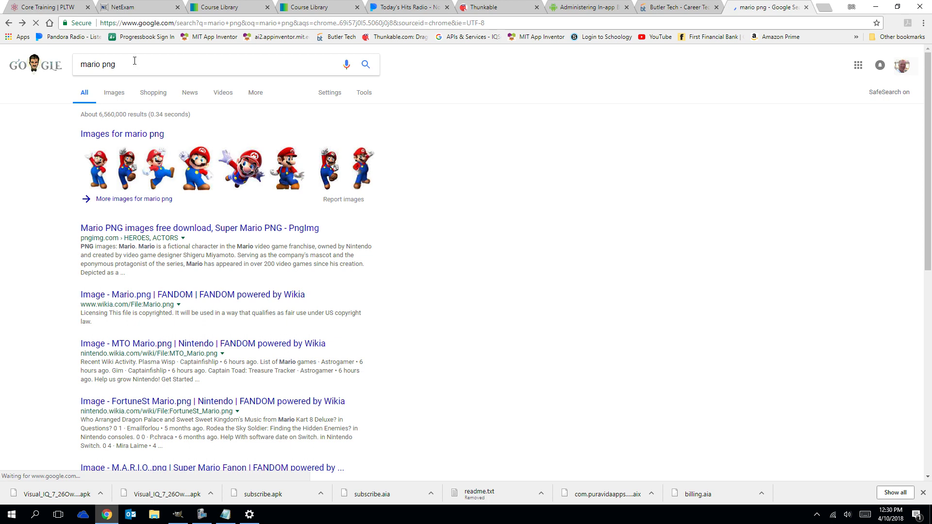
pyautogui.click(148, 62)
pyautogui.press('BackSpace')
pyautogui.press('BackSpace')
pyautogui.press('BackSpace')
pyautogui.press('BackSpace')
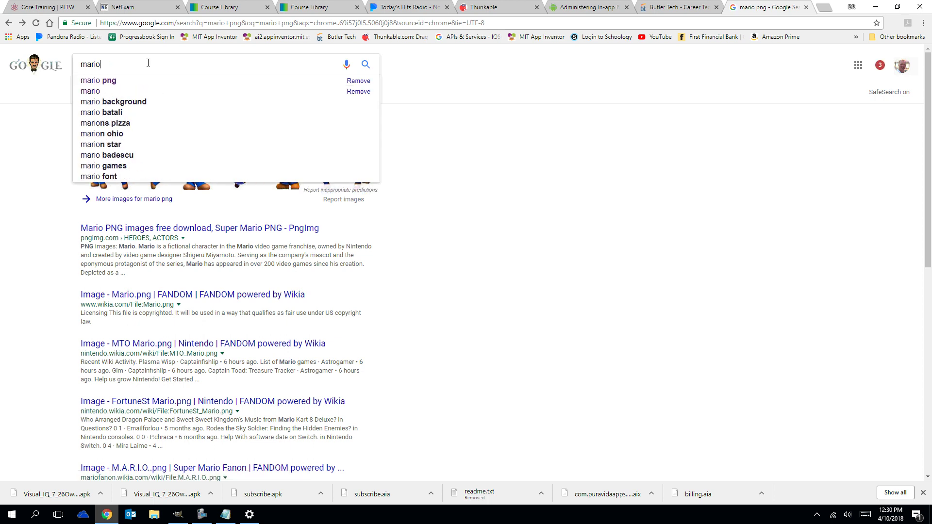
pyautogui.write('jpg')
pyautogui.press('Return')
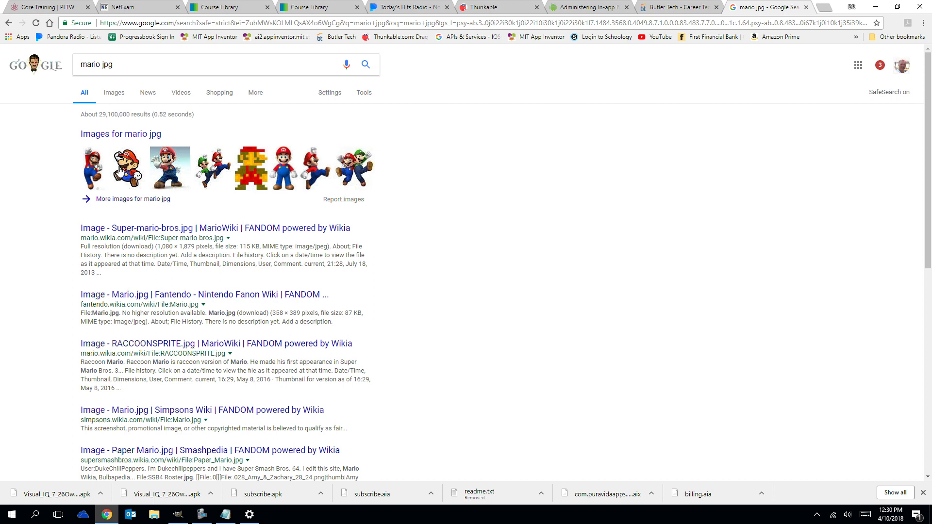
pyautogui.click(96, 170)
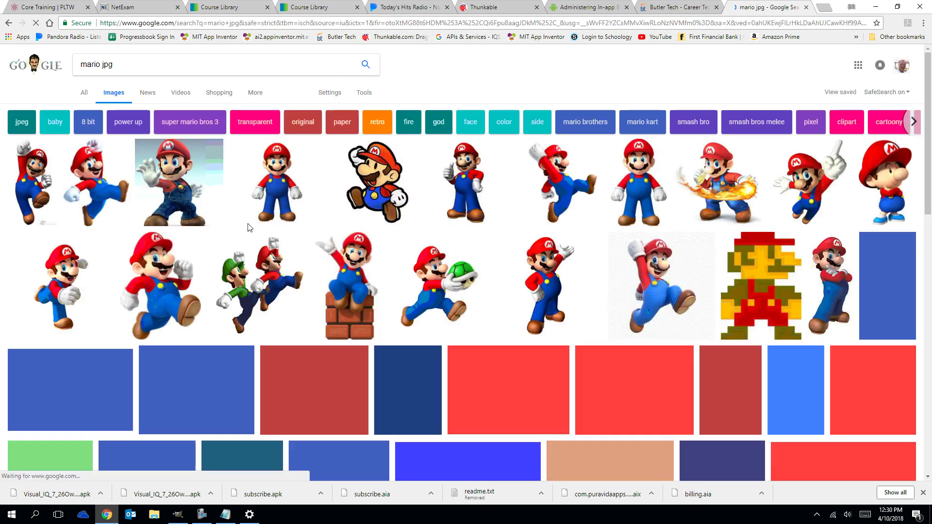
pyautogui.click(272, 185)
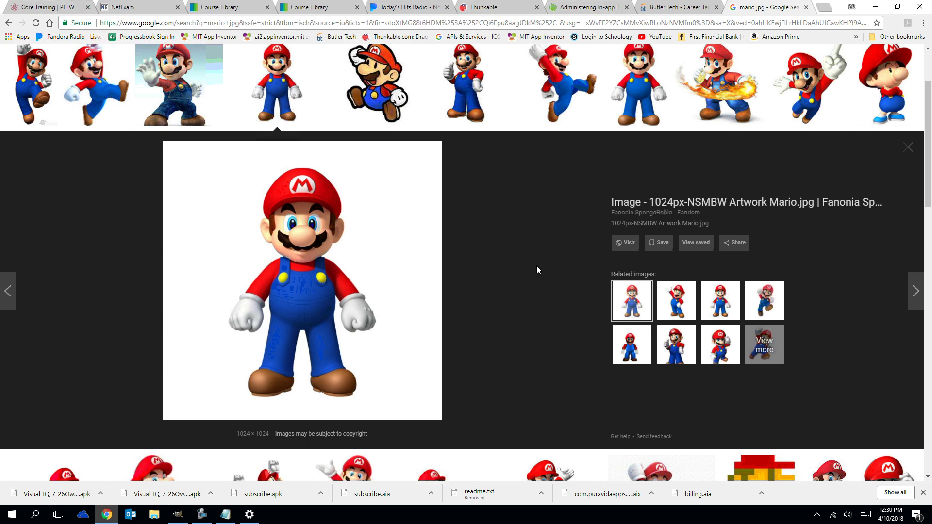
# - Switch to GIMP and export the arrow icon as rightbutton.jpg in the Documents folder
pyautogui.click(202, 514)
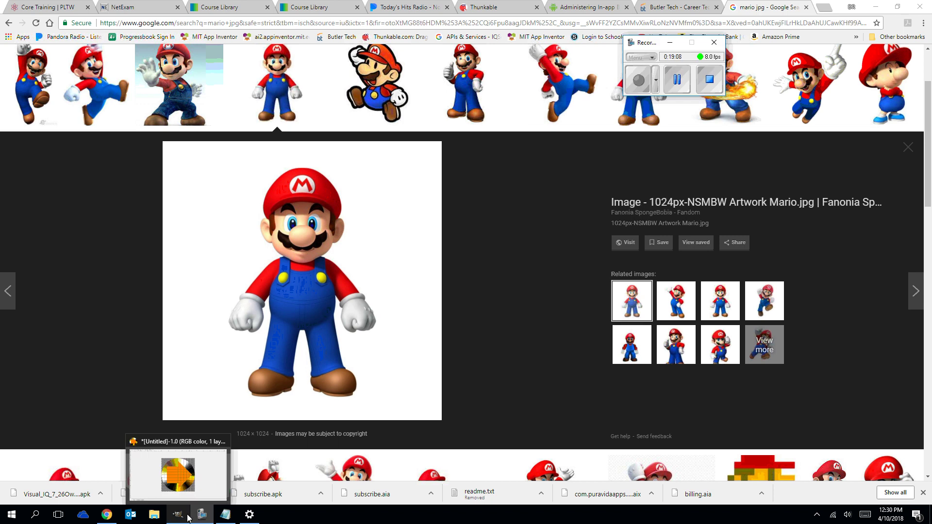
pyautogui.click(178, 514)
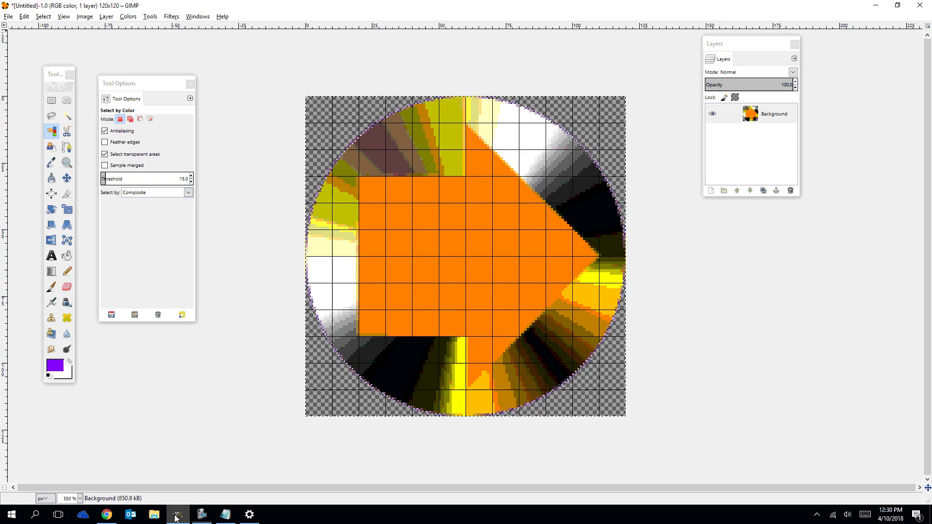
pyautogui.click(9, 16)
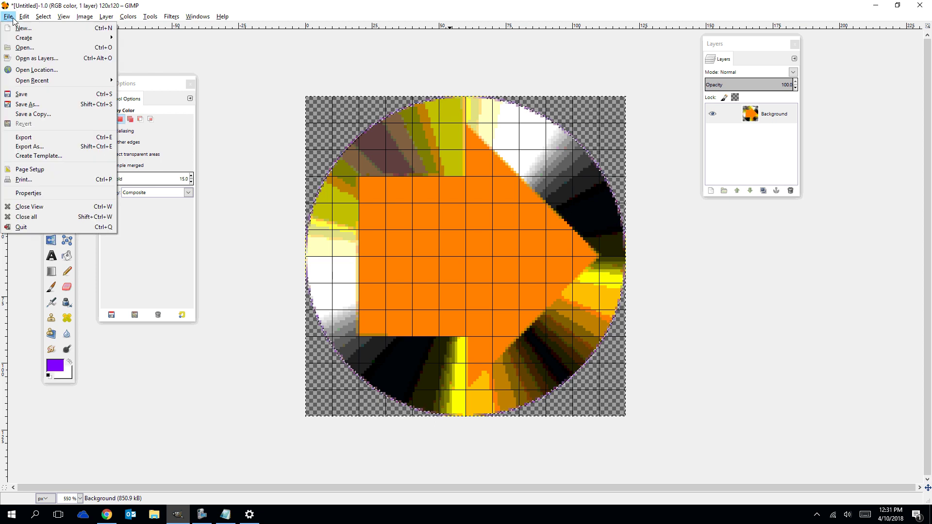
pyautogui.click(29, 146)
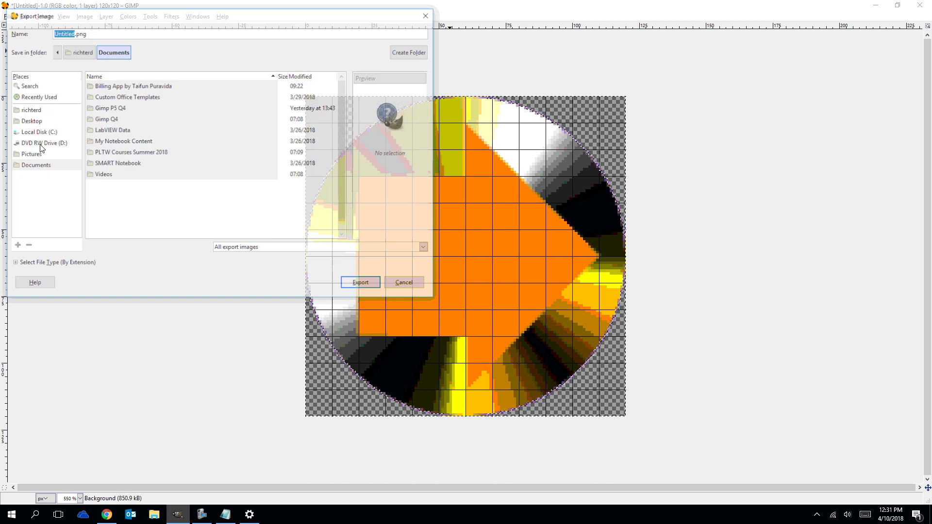
pyautogui.write('right')
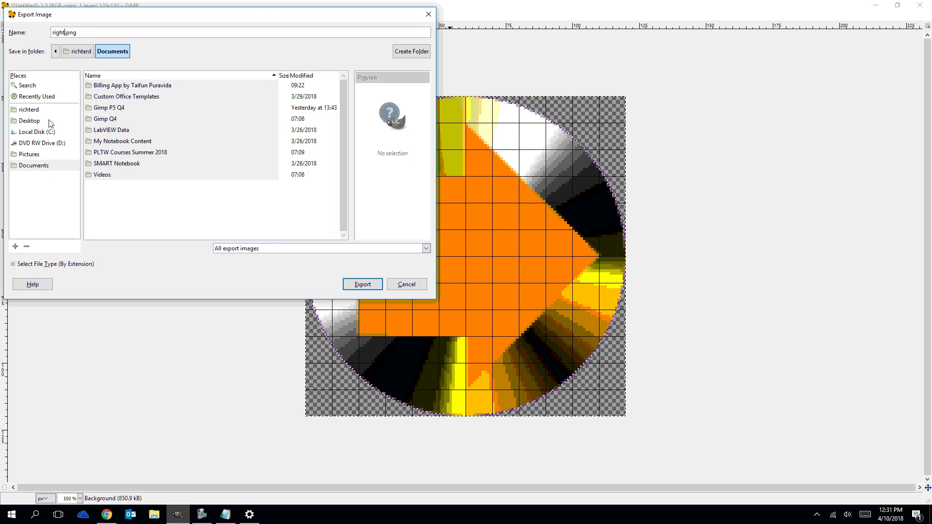
pyautogui.write('button')
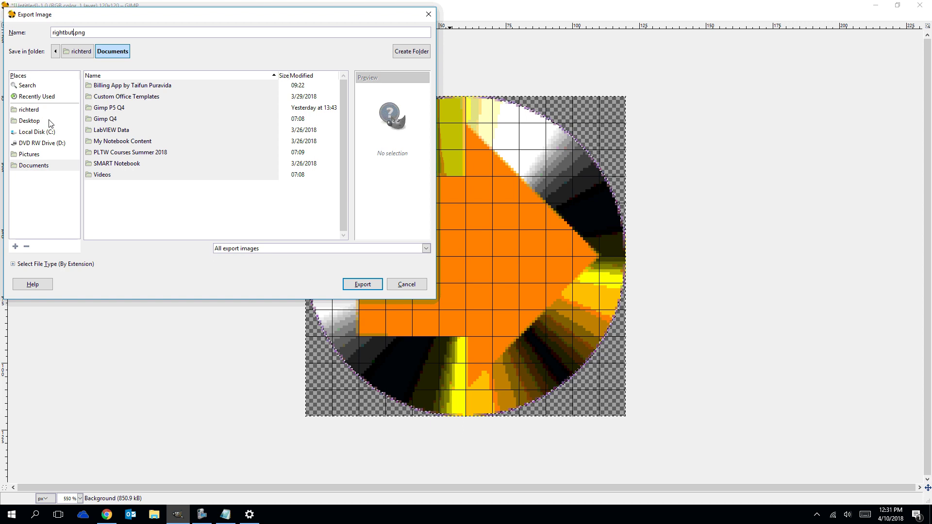
pyautogui.press('End')
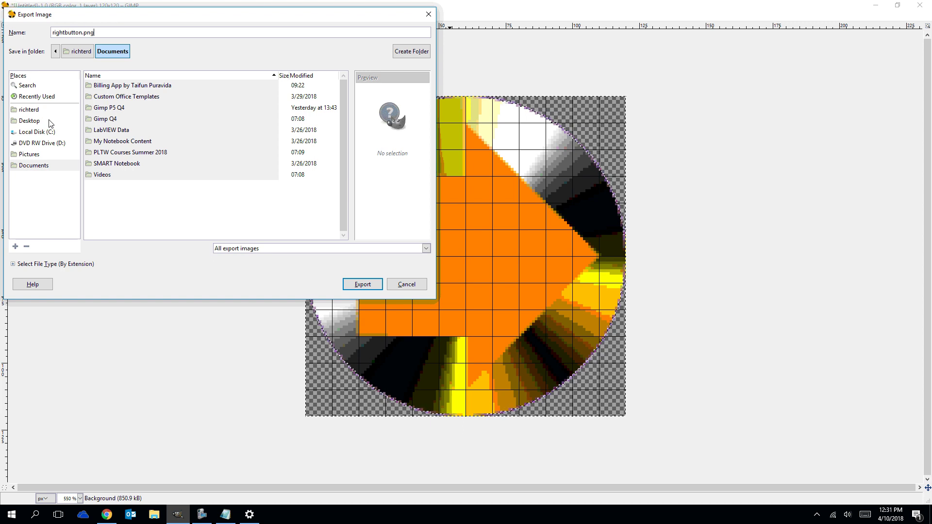
pyautogui.press('BackSpace')
pyautogui.press('BackSpace')
pyautogui.press('BackSpace')
pyautogui.press('BackSpace')
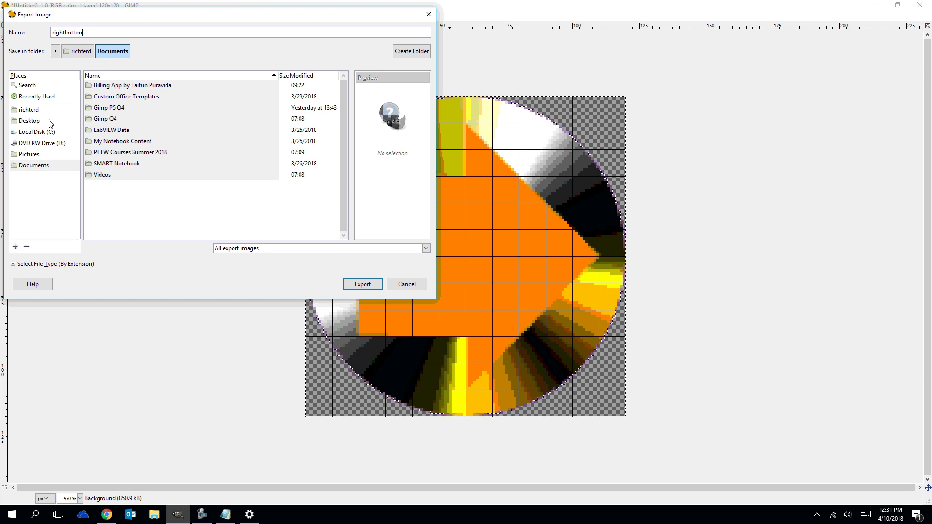
pyautogui.write('.jpg')
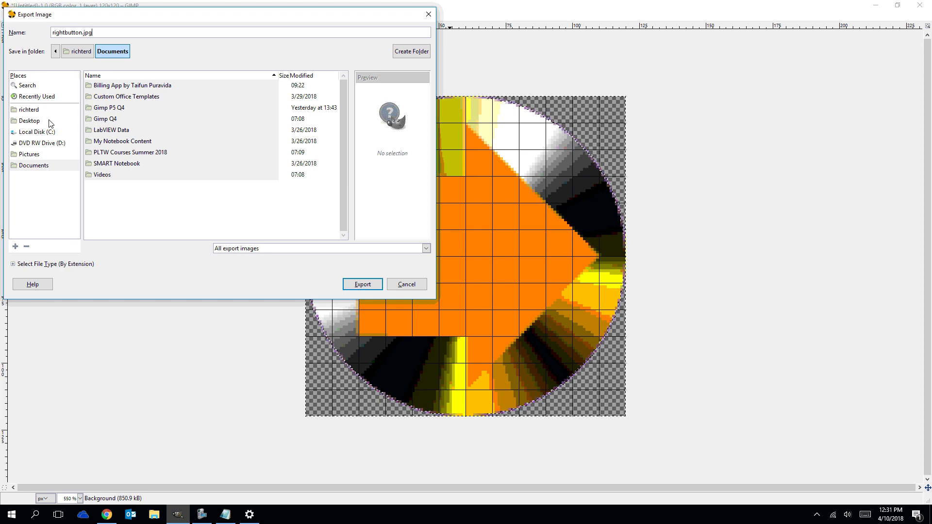
pyautogui.click(366, 282)
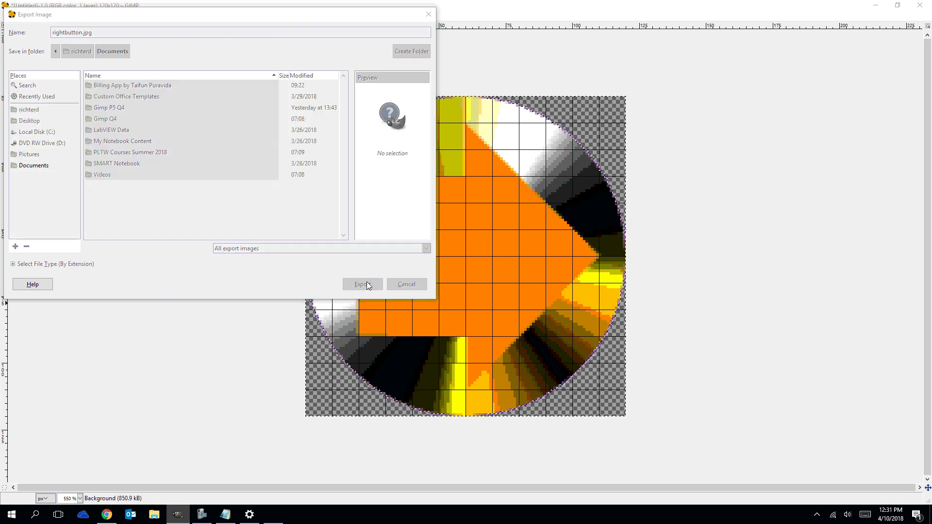
pyautogui.click(467, 323)
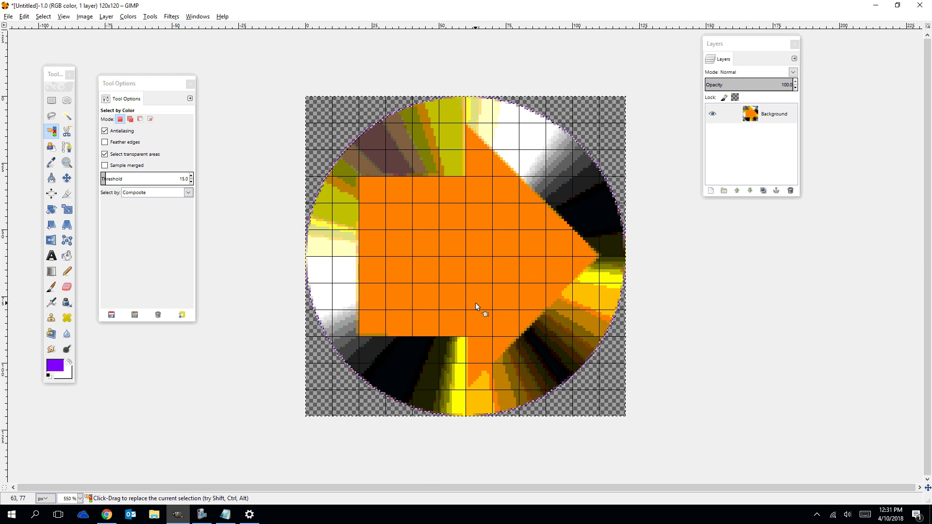
# - Begin a second export of the icon to the Documents folder under the name rightbutton.png
pyautogui.click(8, 17)
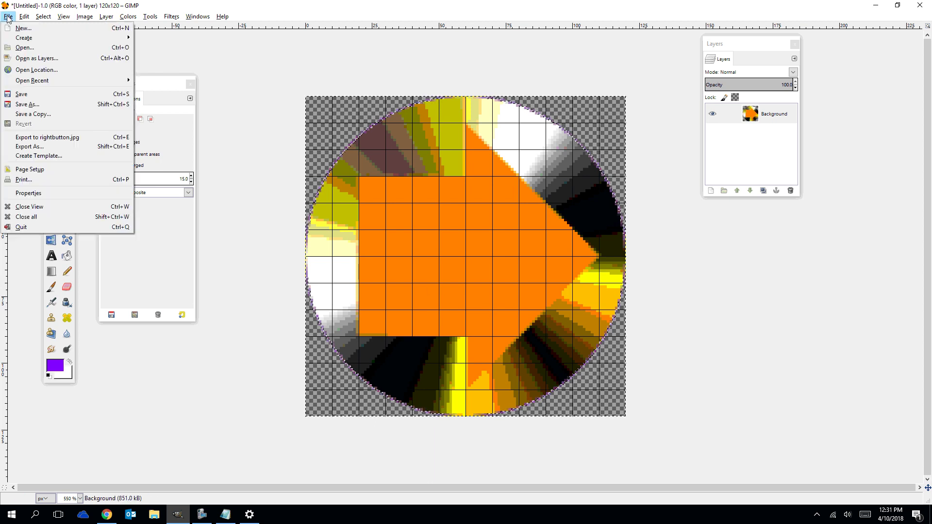
pyautogui.click(51, 146)
pyautogui.click(104, 31)
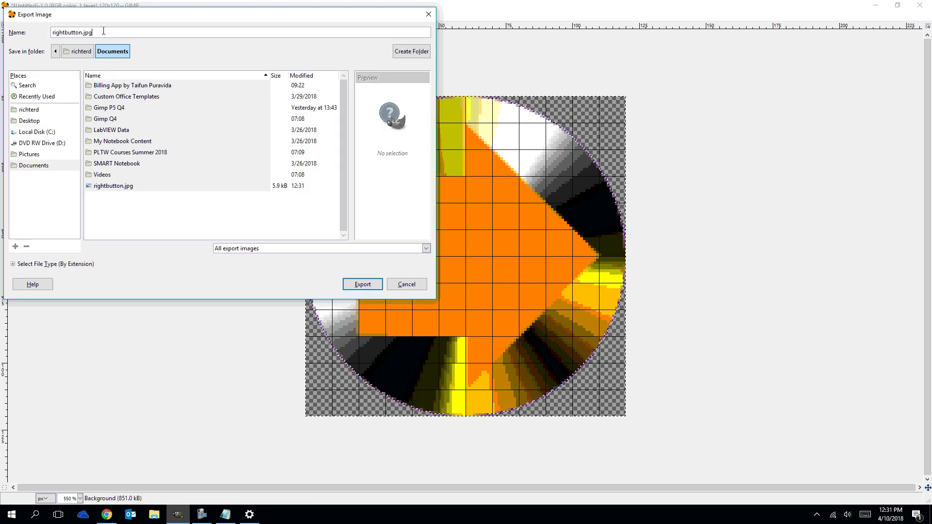
pyautogui.press('BackSpace')
pyautogui.press('BackSpace')
pyautogui.press('BackSpace')
pyautogui.press('BackSpace')
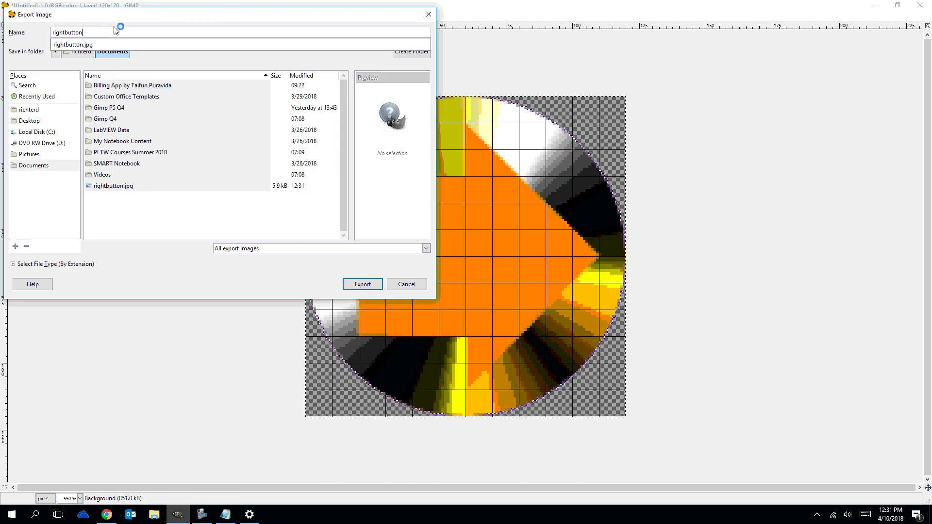
pyautogui.write('png')
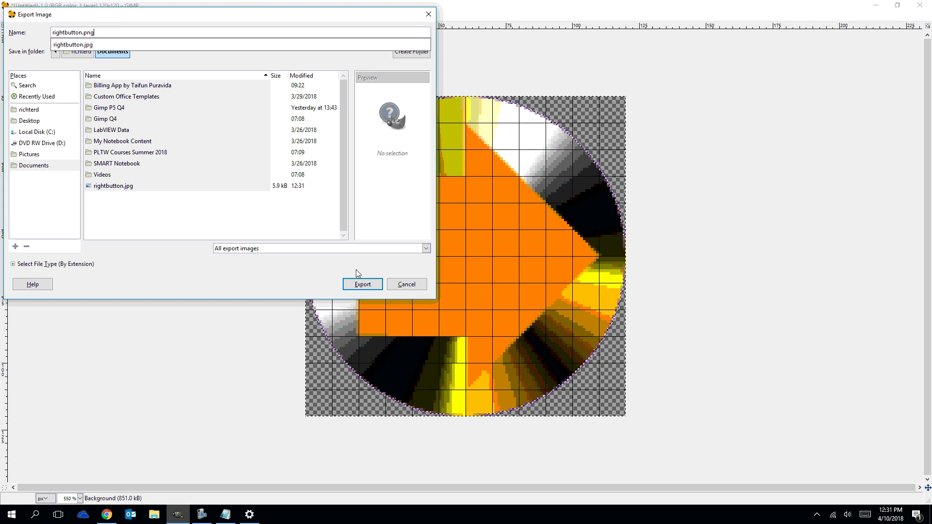
pyautogui.click(367, 286)
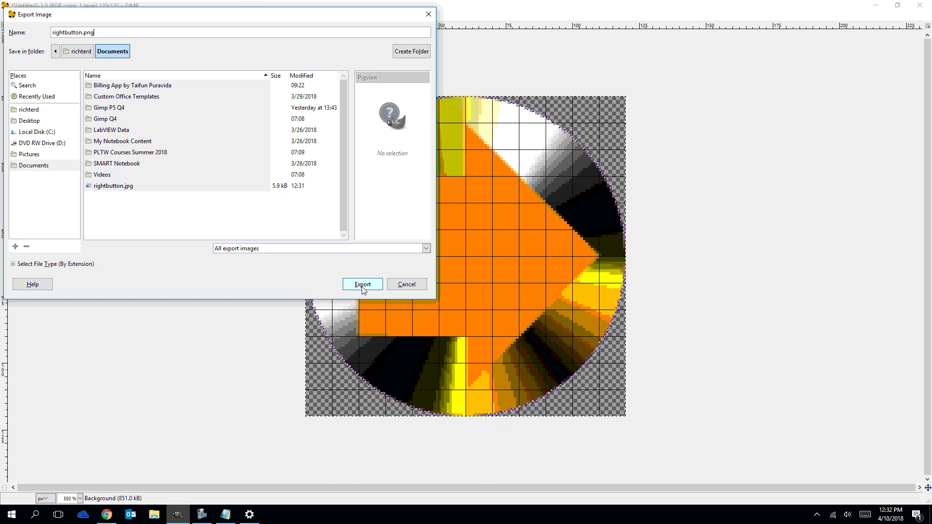
pyautogui.click(358, 289)
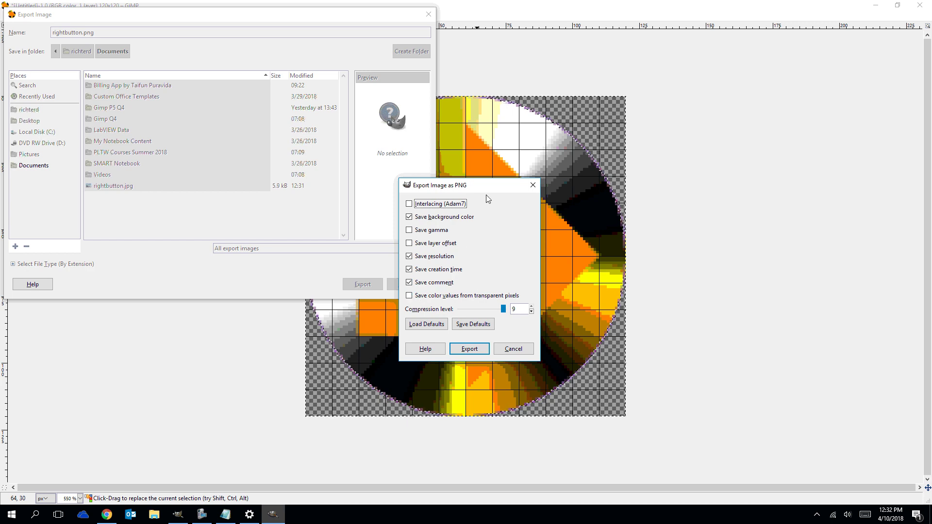
# - Leave the saving of color values from transparent pixels off, save the PNG options as defaults, and complete the export
pyautogui.moveTo(497, 187); pyautogui.dragTo(541, 97)
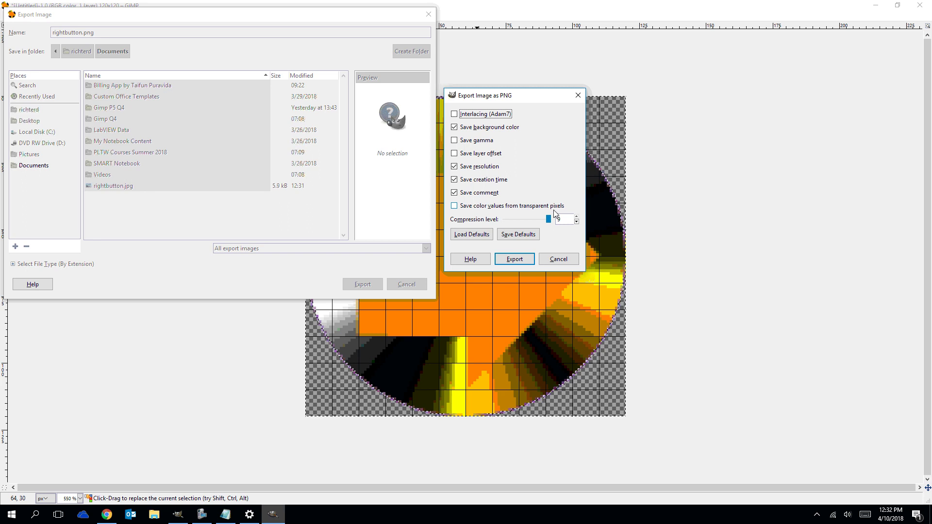
pyautogui.click(456, 206)
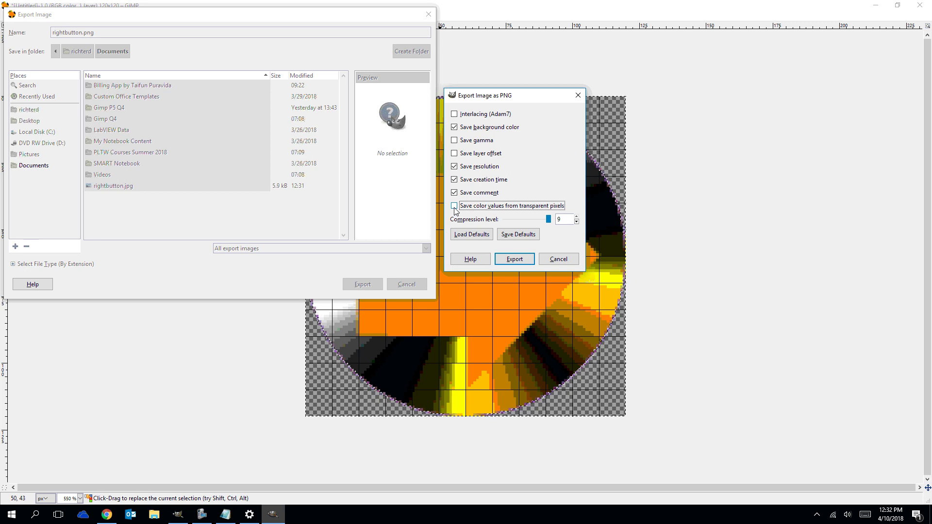
pyautogui.click(524, 239)
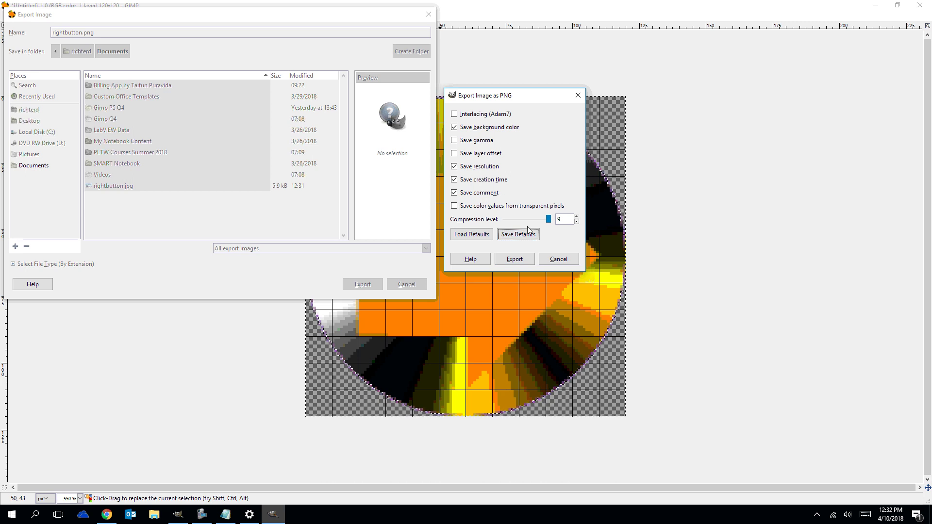
pyautogui.click(519, 260)
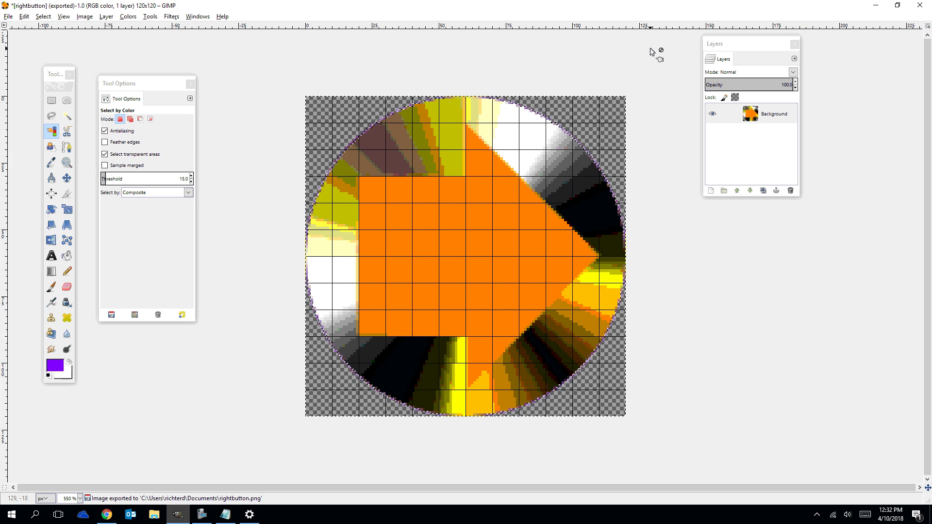
# - Switch to Chrome, open the list of own apps in Thunkable, and look through the projects
pyautogui.click(107, 515)
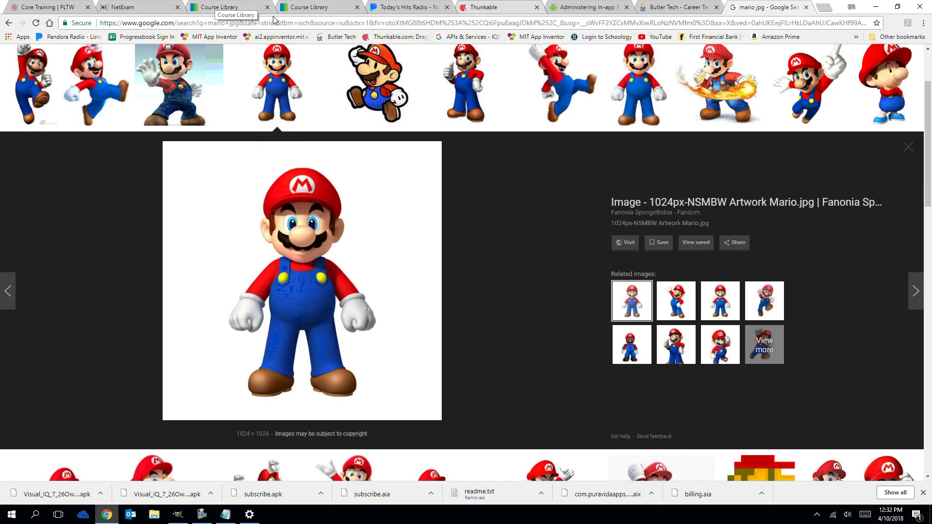
pyautogui.click(500, 9)
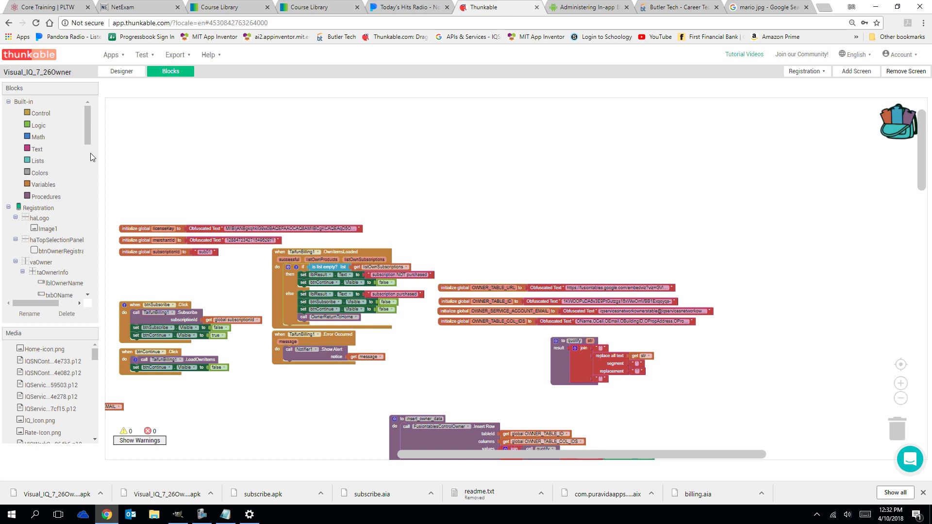
pyautogui.click(112, 56)
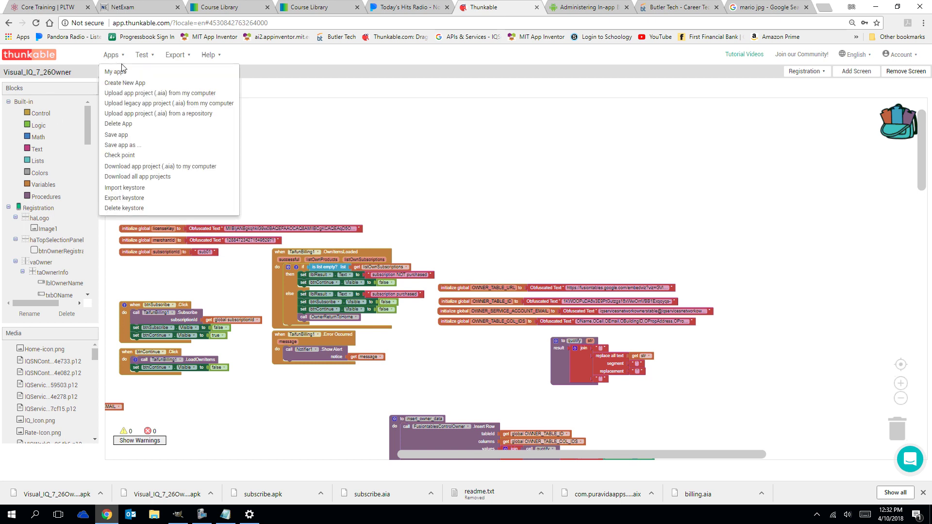
pyautogui.click(119, 72)
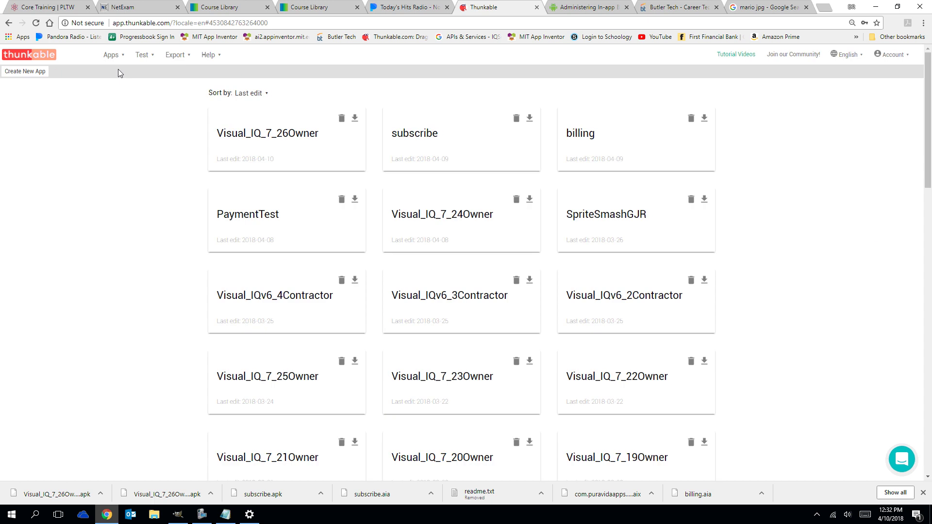
pyautogui.scroll(-1, 675, 240)
pyautogui.scroll(-20, 675, 240)
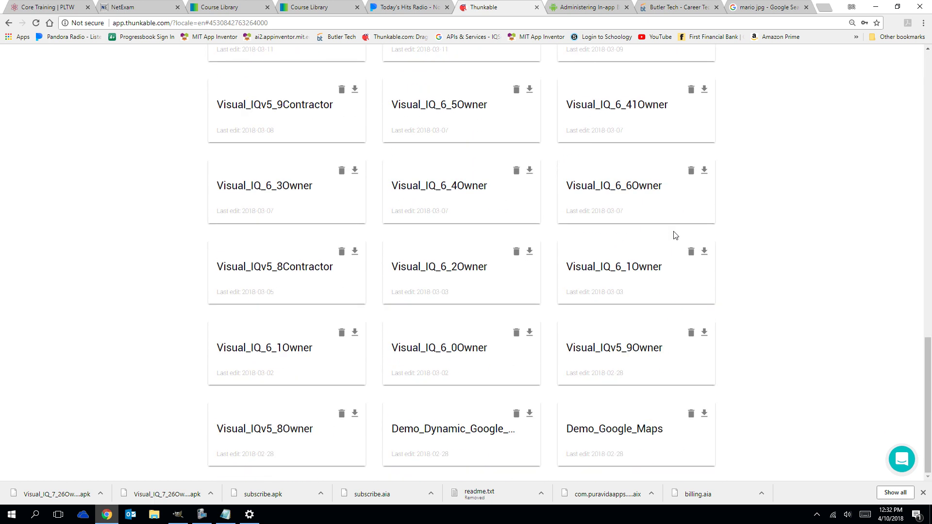
pyautogui.scroll(12, 673, 233)
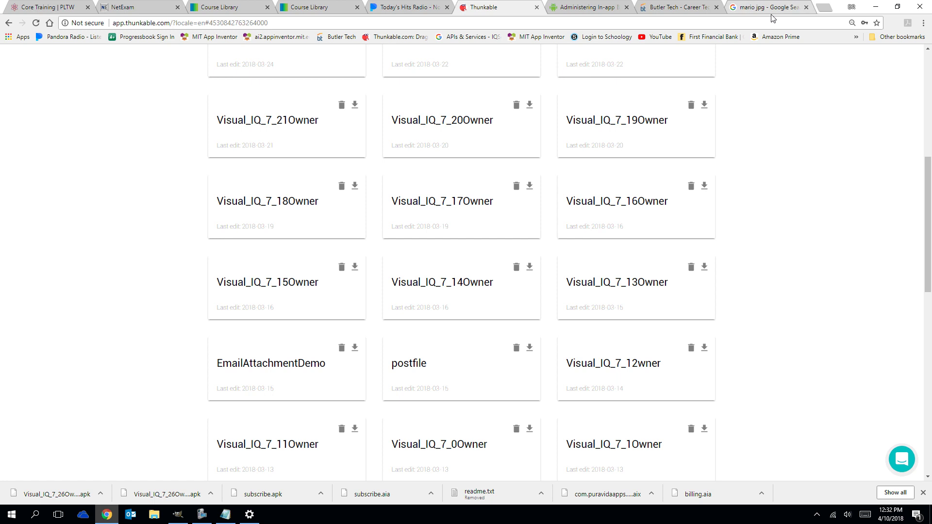
# - Close the Thunkable tab and search Google for "mit app inventor" in a new tab
pyautogui.click(537, 7)
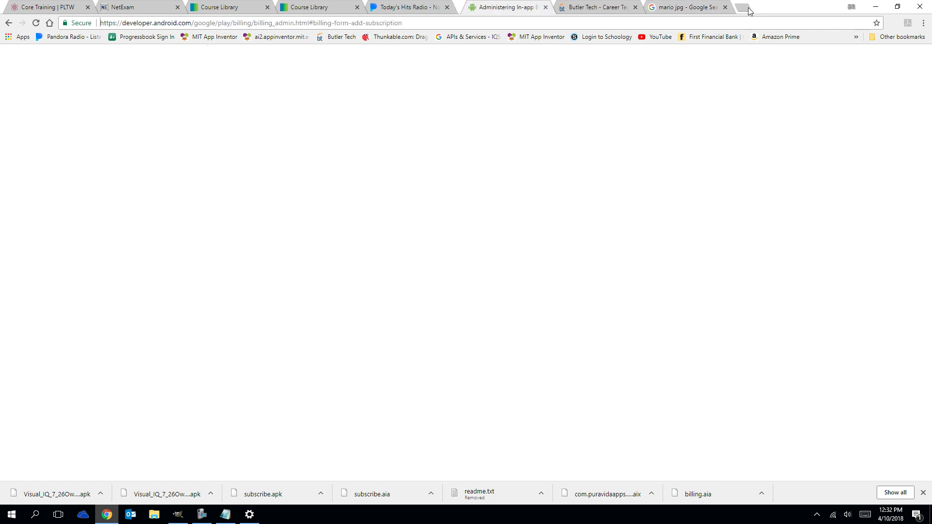
pyautogui.write('mi')
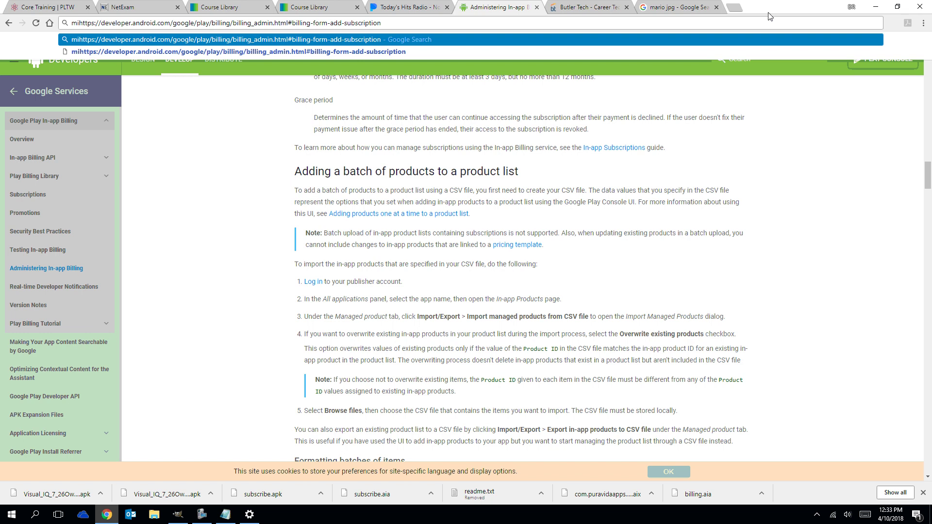
pyautogui.click(734, 8)
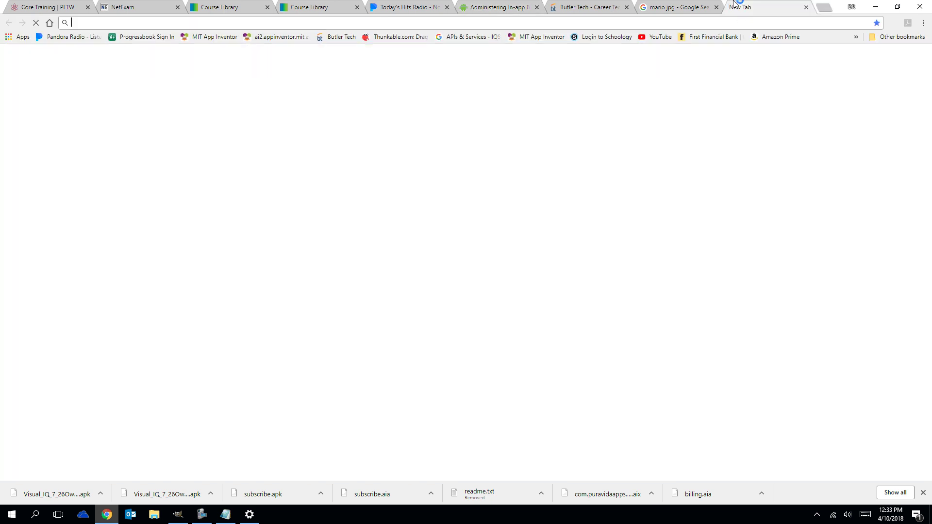
pyautogui.click(396, 188)
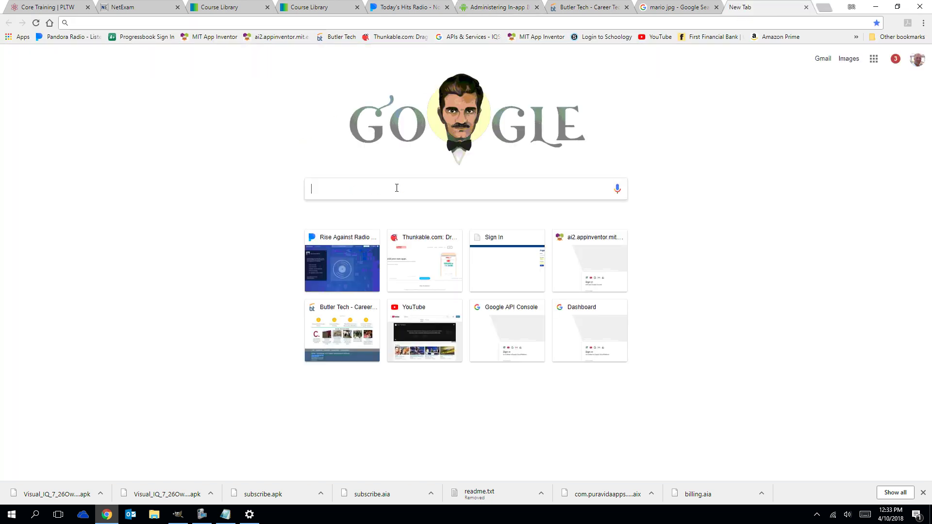
pyautogui.write('mit')
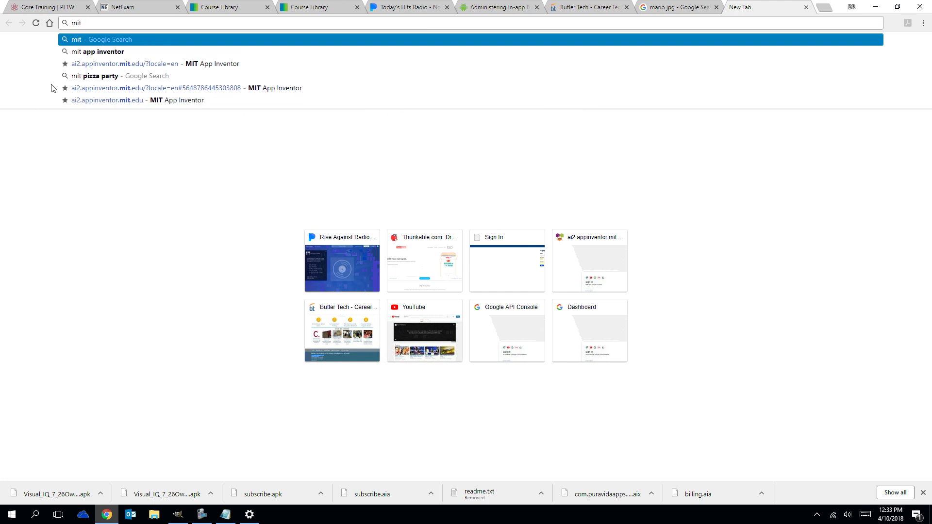
pyautogui.click(90, 53)
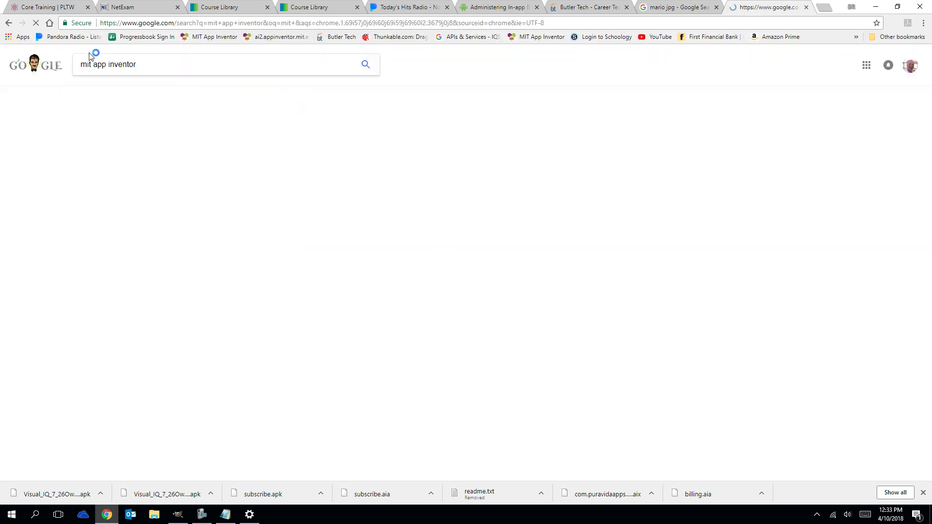
# - Open the MIT App Inventor website from the search results and launch its app builder
pyautogui.click(105, 135)
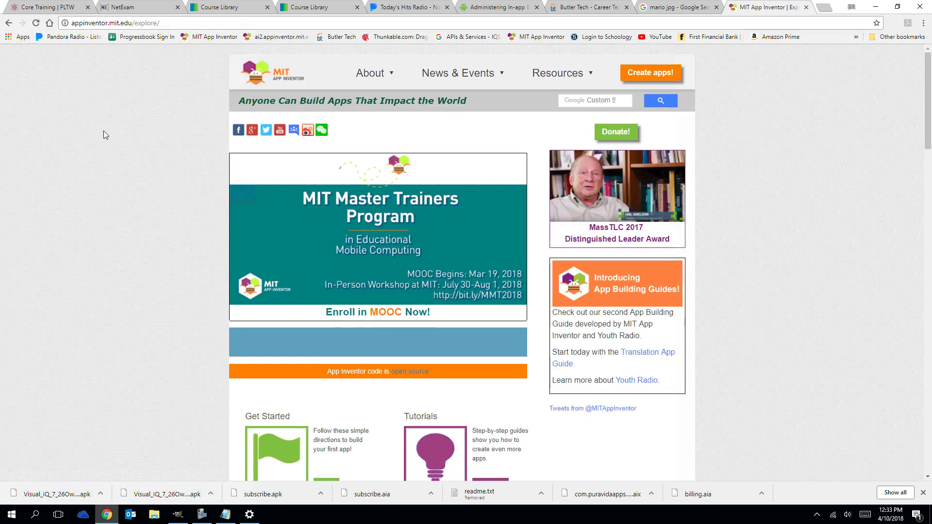
pyautogui.click(639, 71)
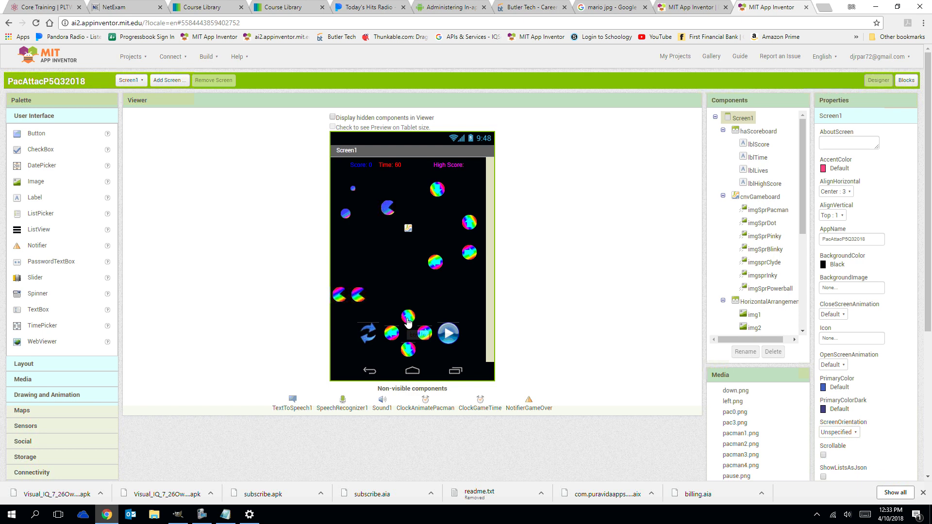
# - Upload the rightbutton JPG from the Documents folder and assign it as the image of btnRight
pyautogui.click(404, 320)
pyautogui.click(427, 339)
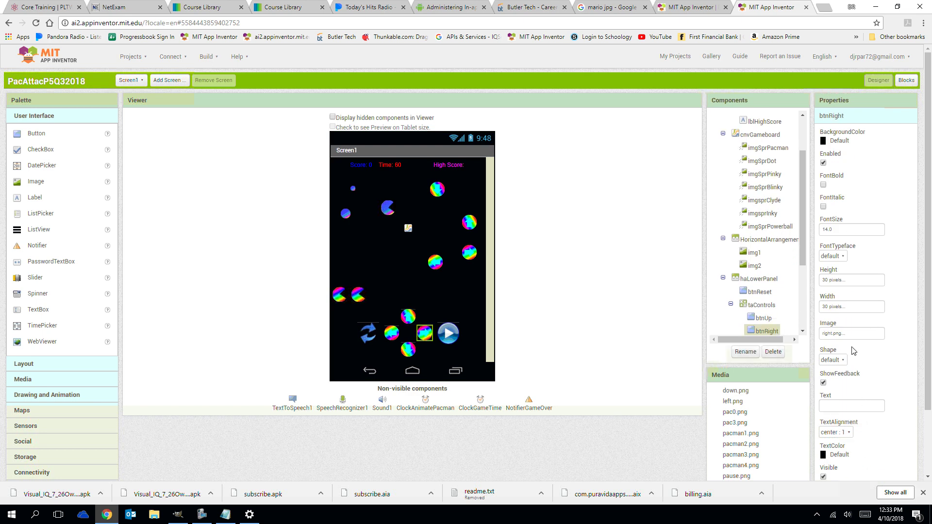
pyautogui.click(845, 334)
pyautogui.click(847, 415)
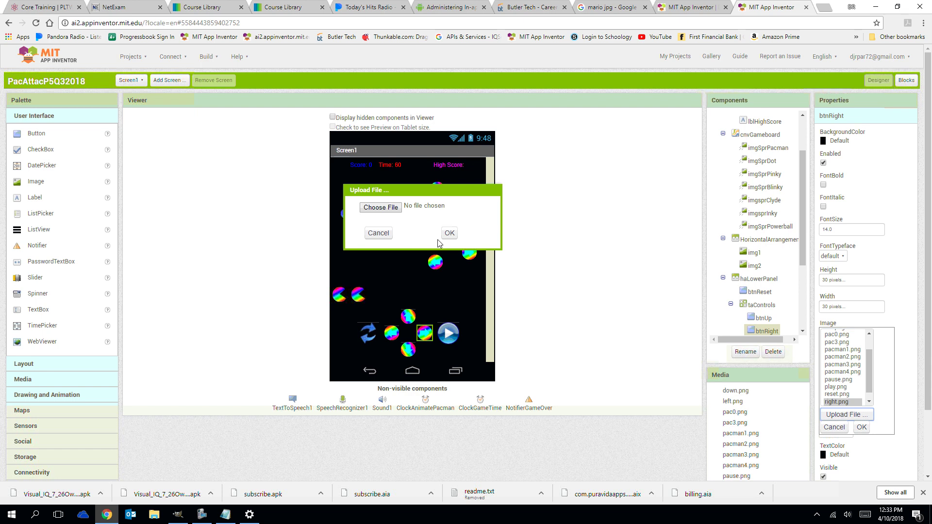
pyautogui.click(395, 210)
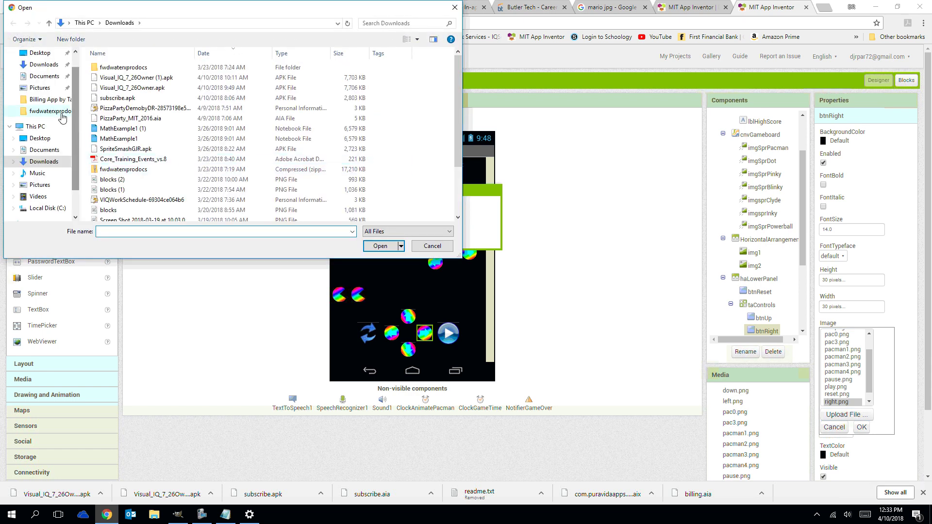
pyautogui.click(40, 76)
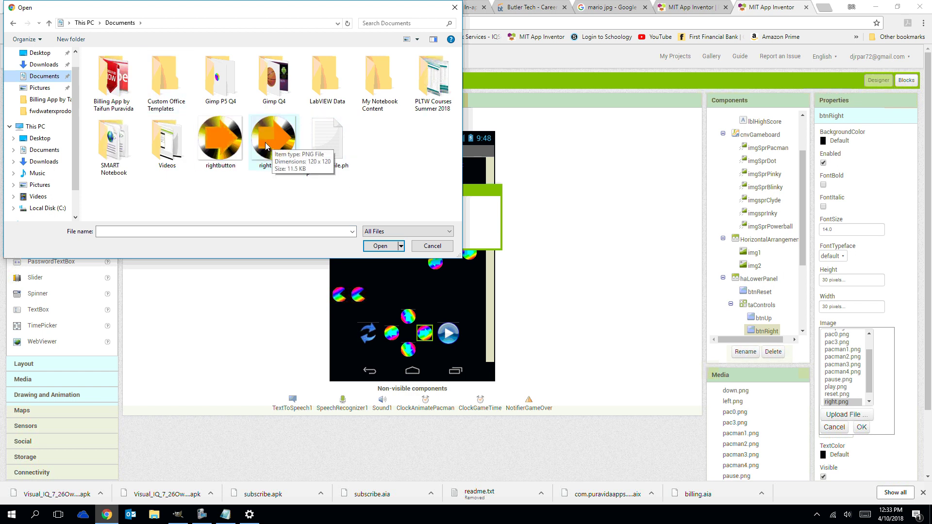
pyautogui.click(215, 146)
pyautogui.click(389, 247)
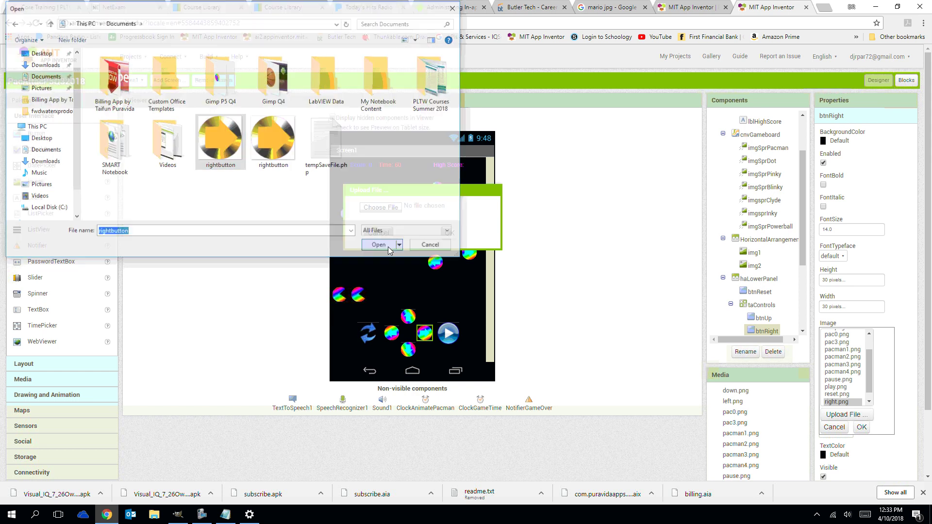
pyautogui.click(451, 236)
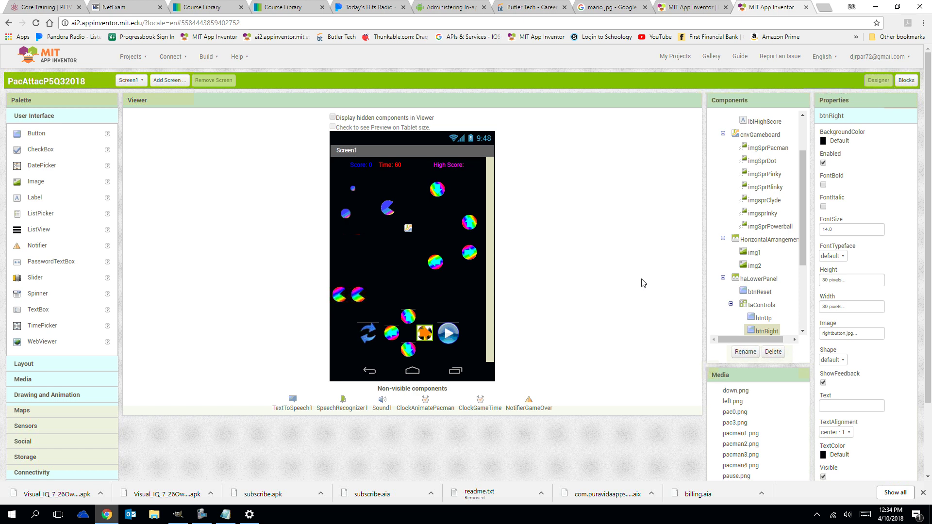
# - Replace the image of btnRight by uploading rightbutton.png from the Documents folder
pyautogui.hotkey('ctrl', '+')
pyautogui.hotkey('ctrl', '+')
pyautogui.hotkey('ctrl', '+')
pyautogui.hotkey('ctrl', '+')
pyautogui.hotkey('ctrl', '+')
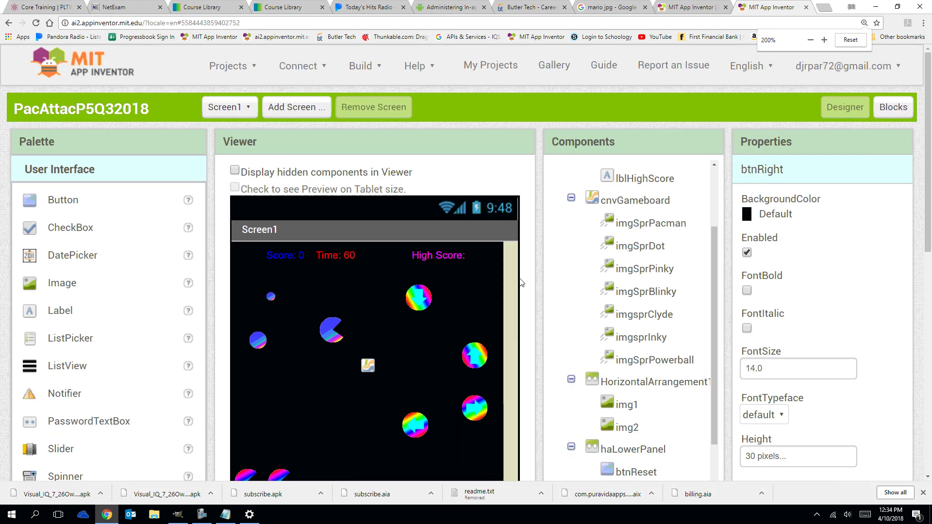
pyautogui.scroll(-1, 927, 209)
pyautogui.scroll(-8, 392, 271)
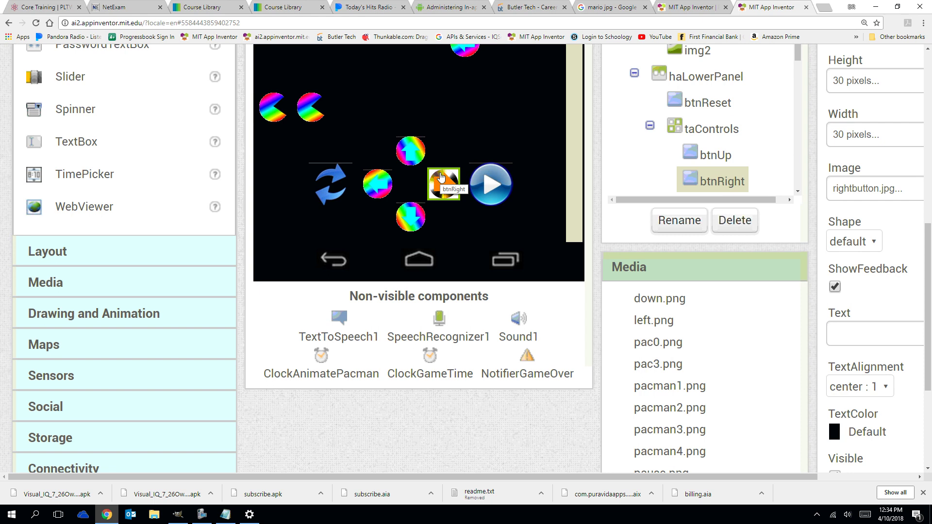
pyautogui.click(891, 192)
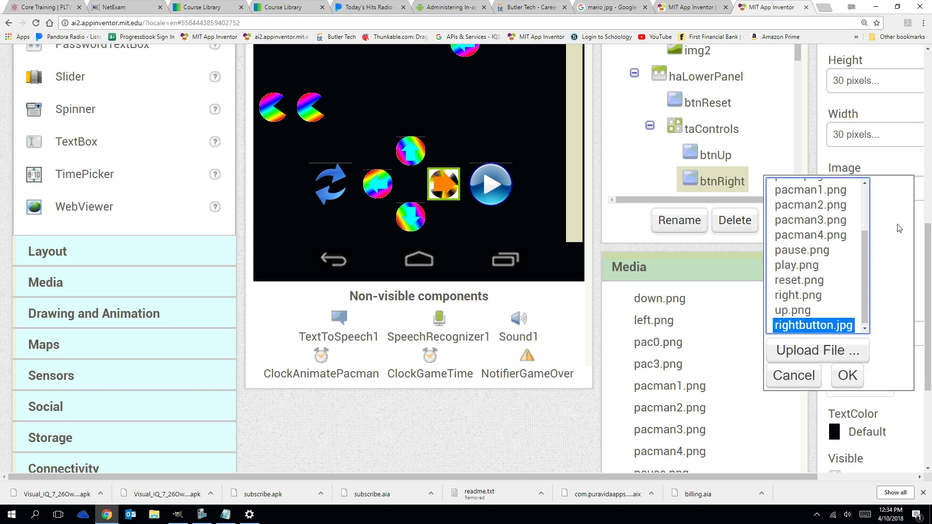
pyautogui.click(817, 350)
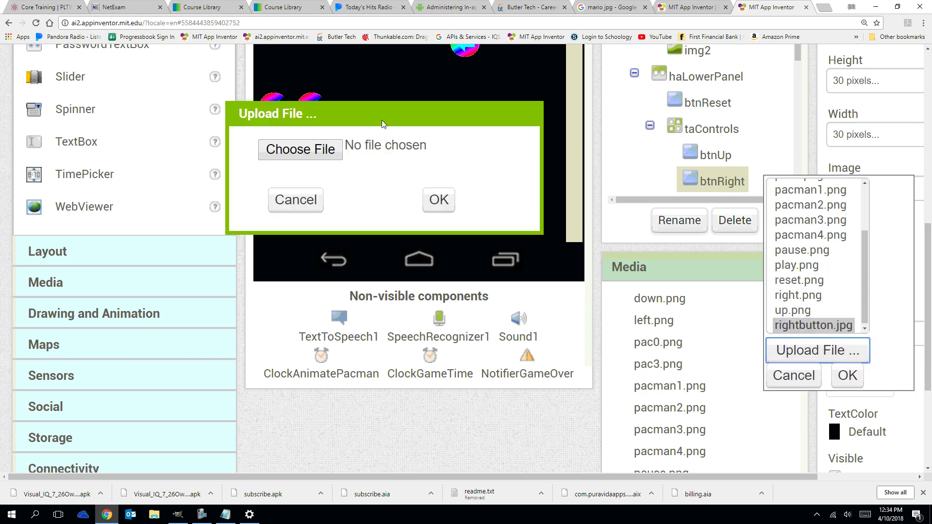
pyautogui.click(297, 151)
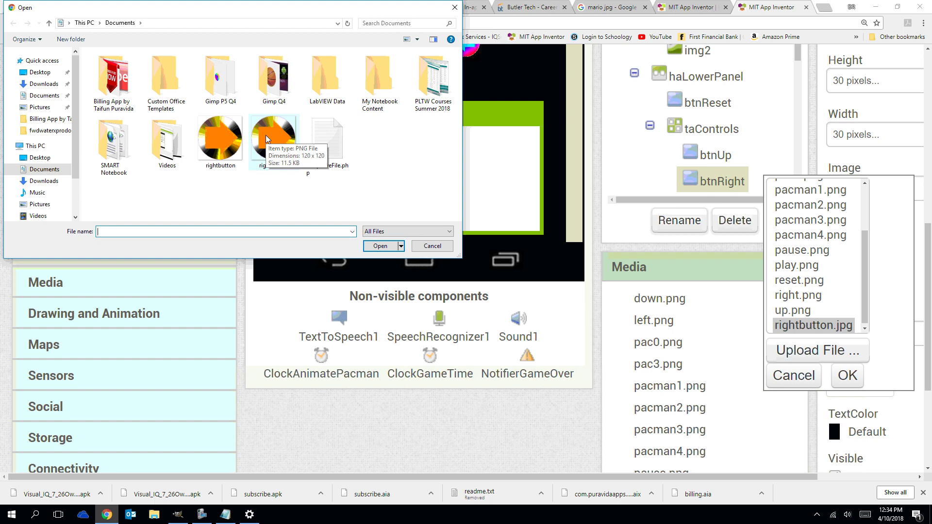
pyautogui.click(266, 139)
pyautogui.click(380, 246)
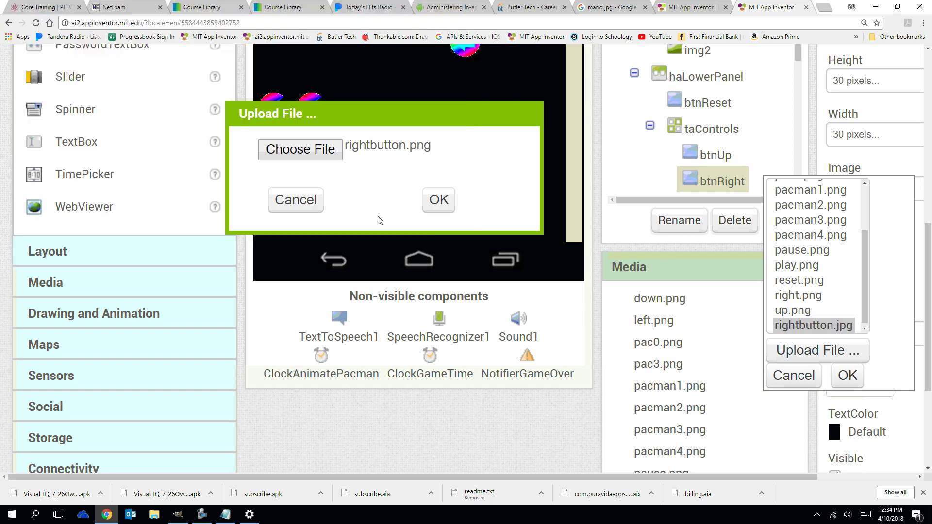
pyautogui.click(438, 201)
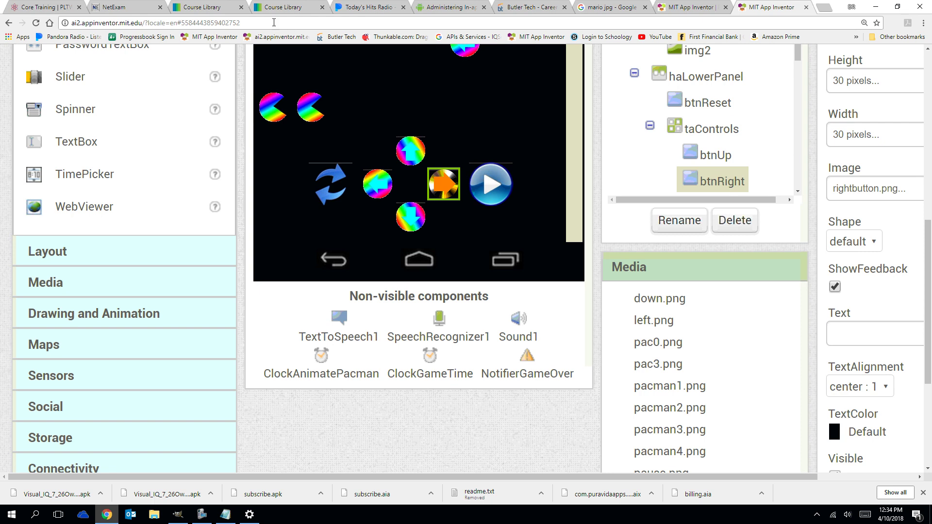
# - Switch to GIMP and rotate the whole right-arrow button image 90° clockwise
pyautogui.click(178, 516)
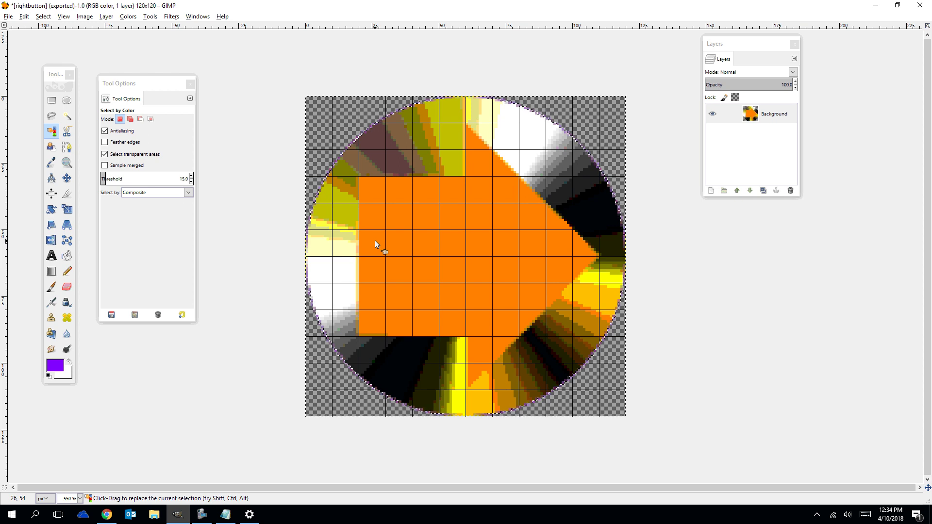
pyautogui.rightClick(437, 230)
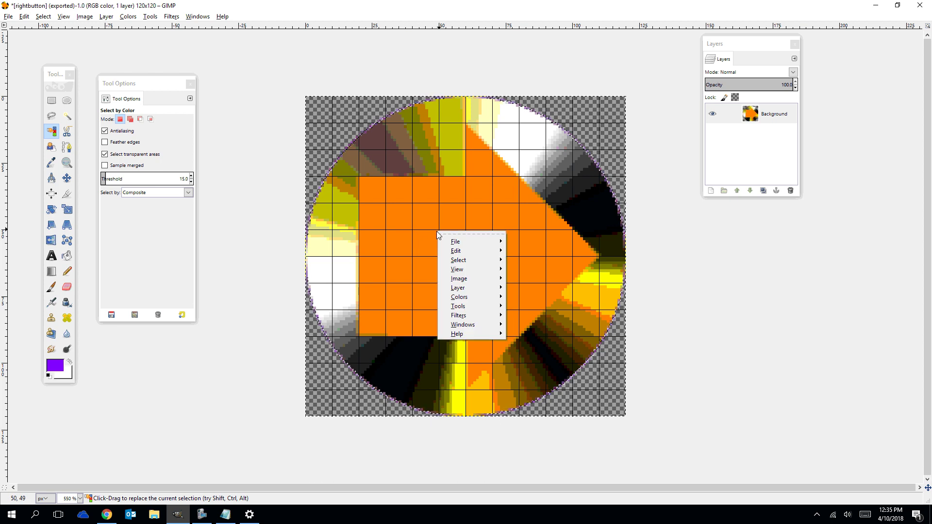
pyautogui.moveTo(477, 277)
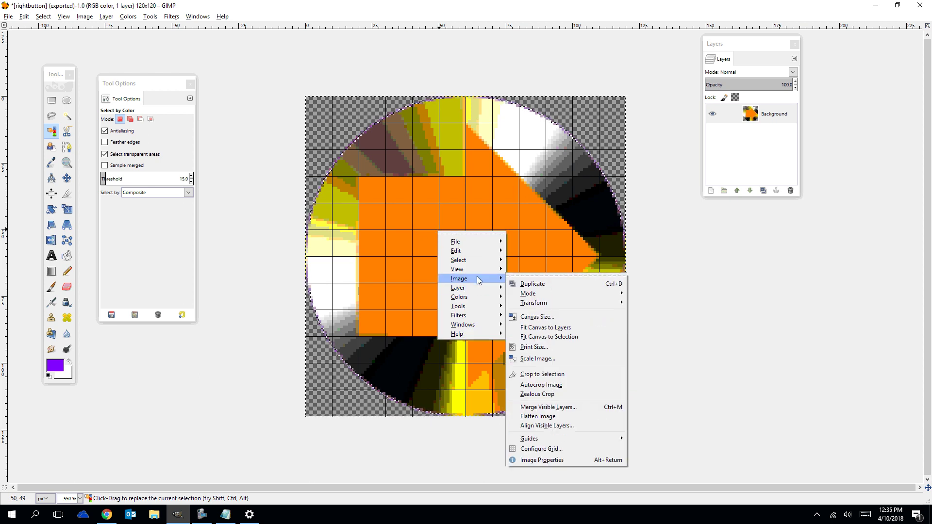
pyautogui.moveTo(563, 306)
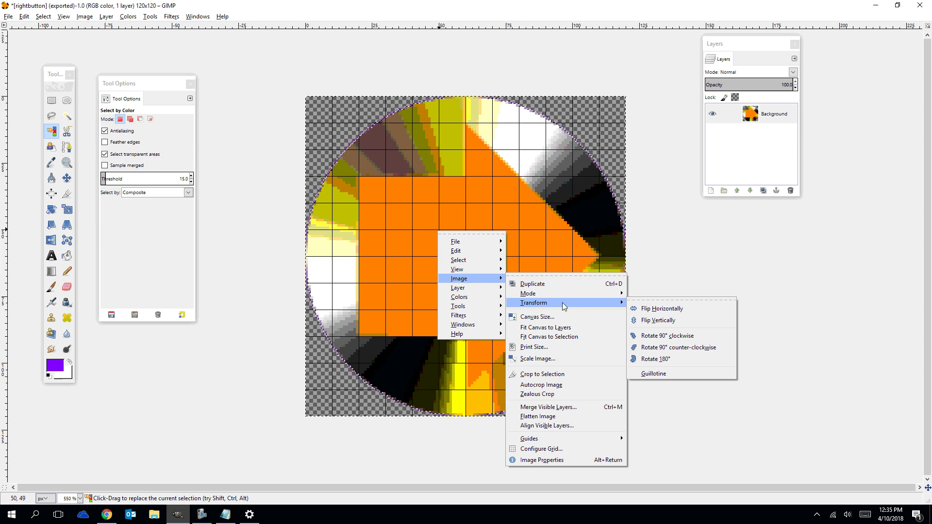
pyautogui.click(668, 336)
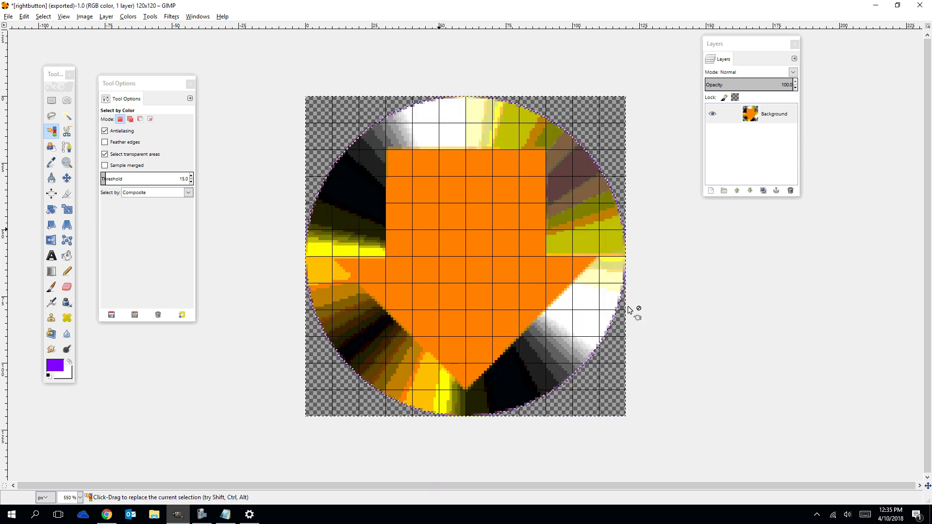
# - Export the rotated arrow image to the Documents folder as down.png with the default PNG options
pyautogui.click(9, 16)
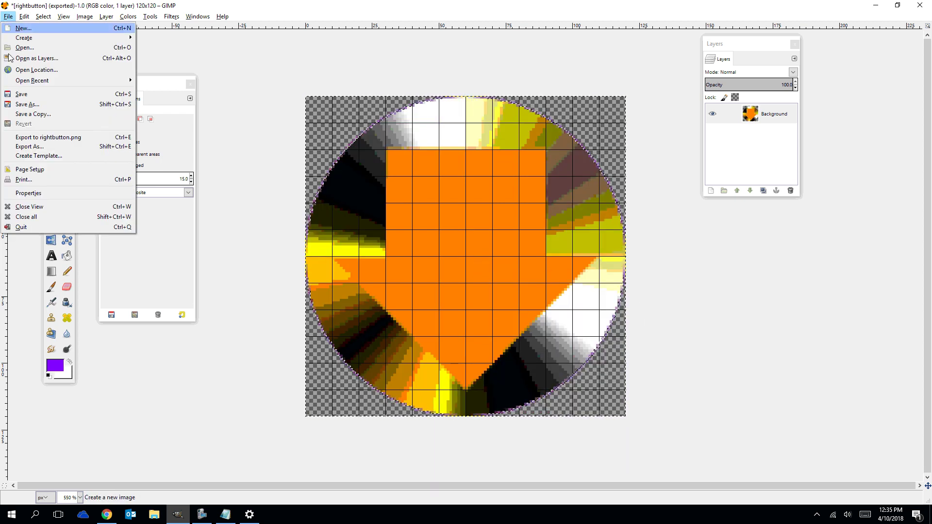
pyautogui.click(25, 147)
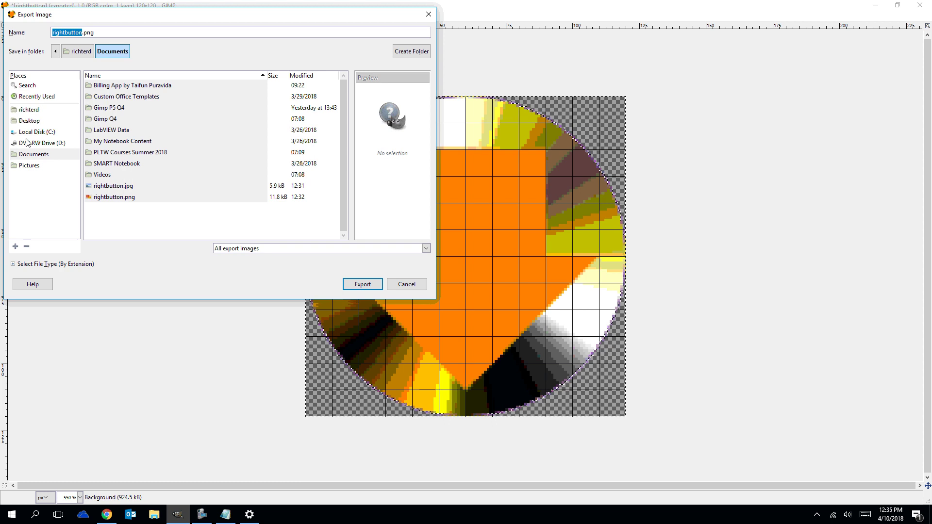
pyautogui.write('down')
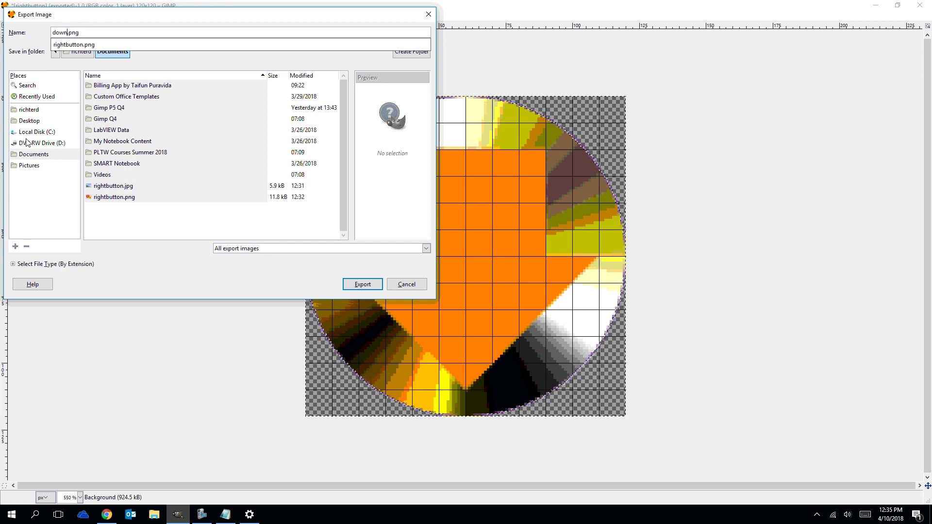
pyautogui.press('Return')
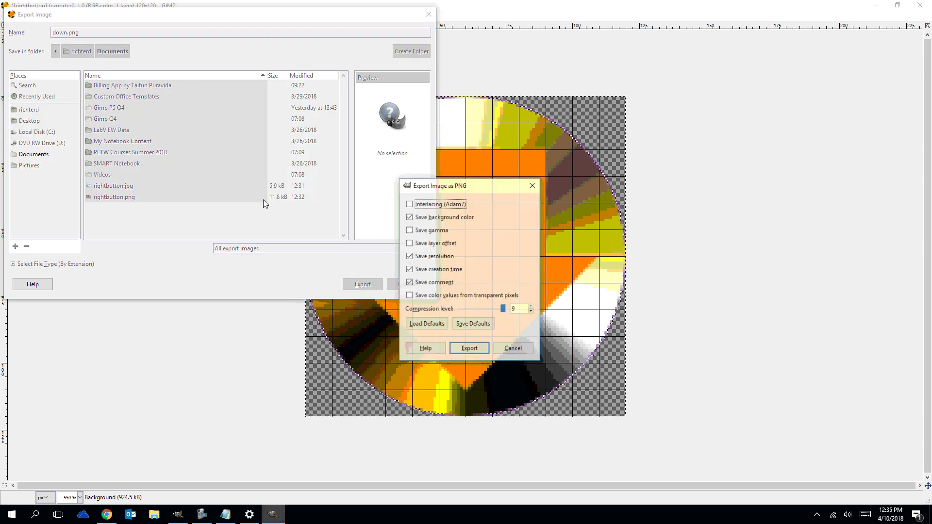
pyautogui.click(483, 353)
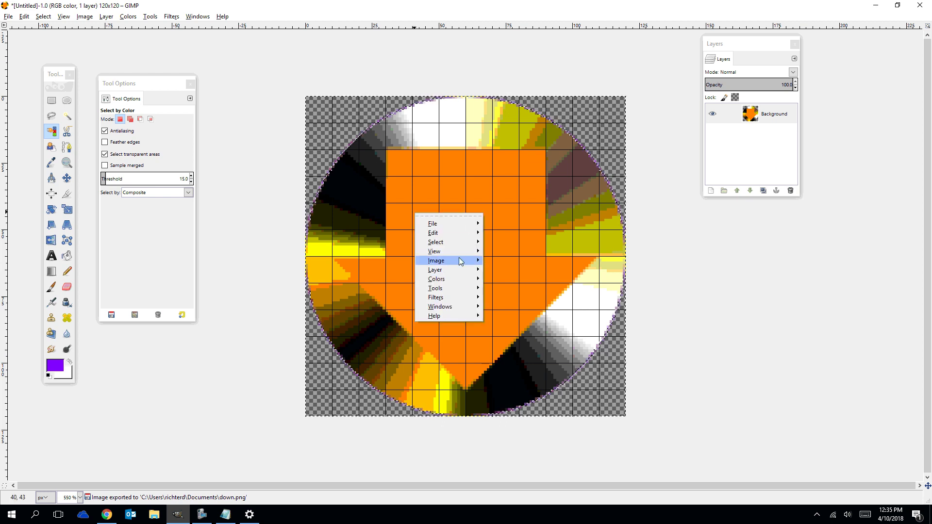
# - Rotate the down-arrow image 90° clockwise and export it to the Documents folder as left.png
pyautogui.moveTo(459, 260)
pyautogui.moveTo(530, 287)
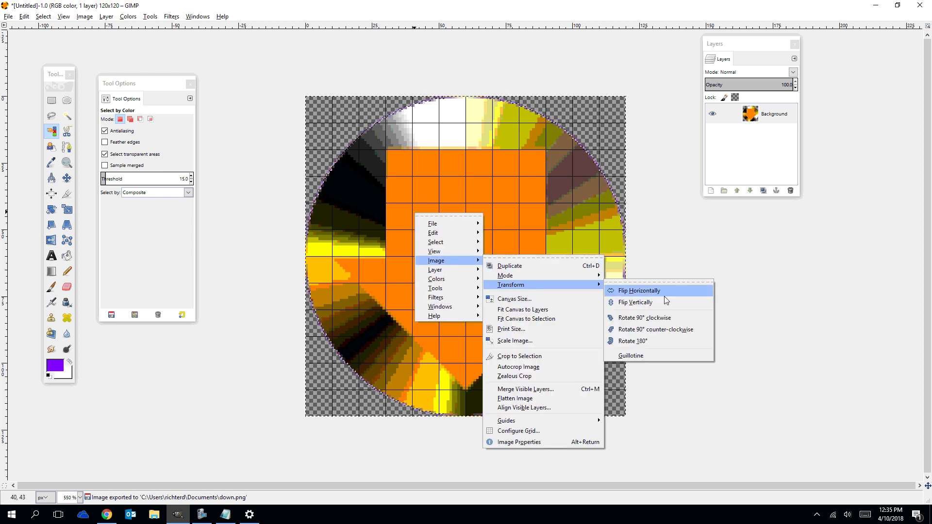
pyautogui.click(663, 317)
pyautogui.click(8, 16)
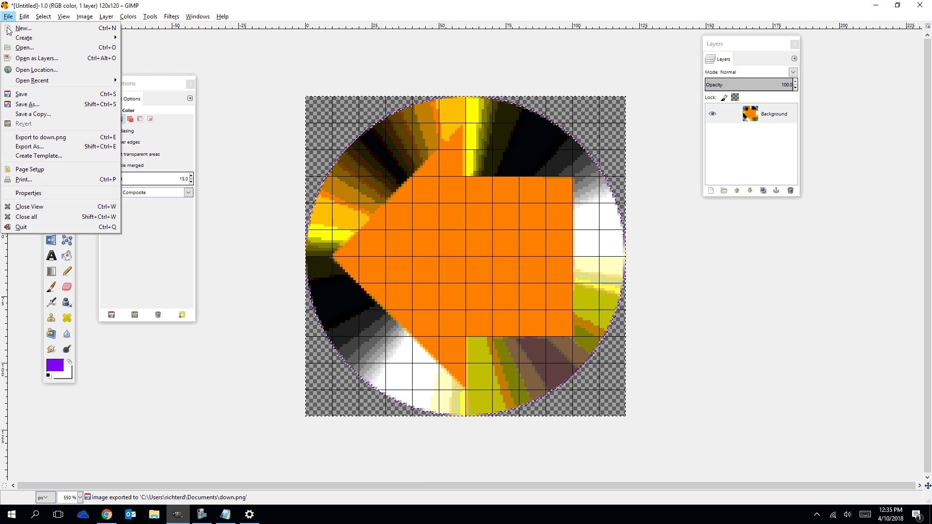
pyautogui.click(32, 144)
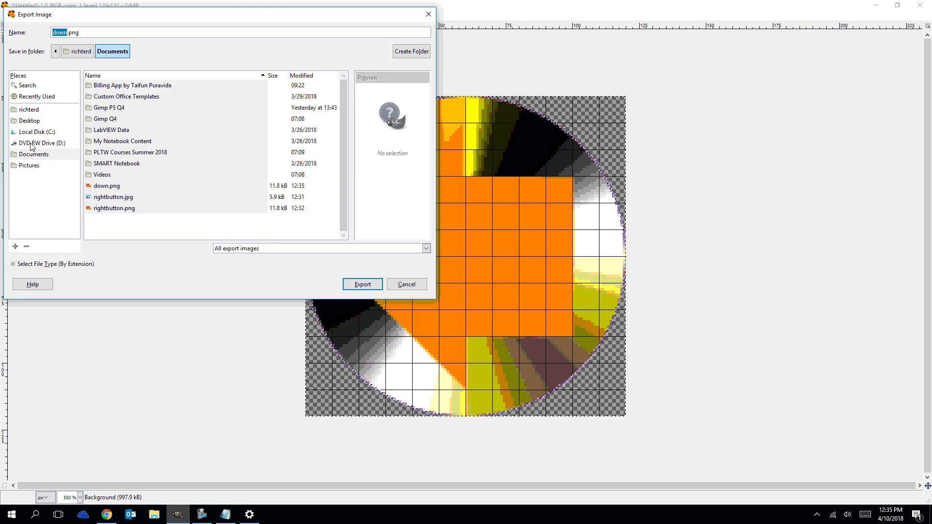
pyautogui.write('left')
pyautogui.press('Return')
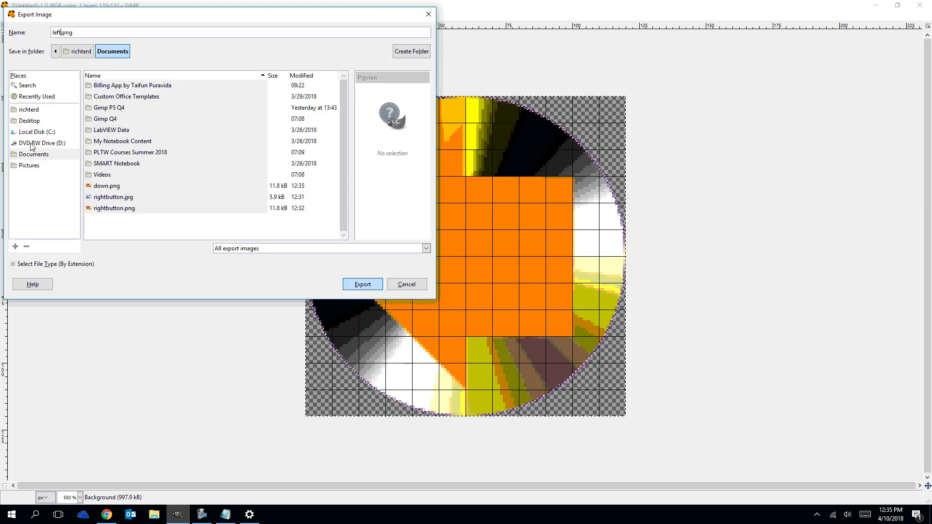
pyautogui.click(469, 349)
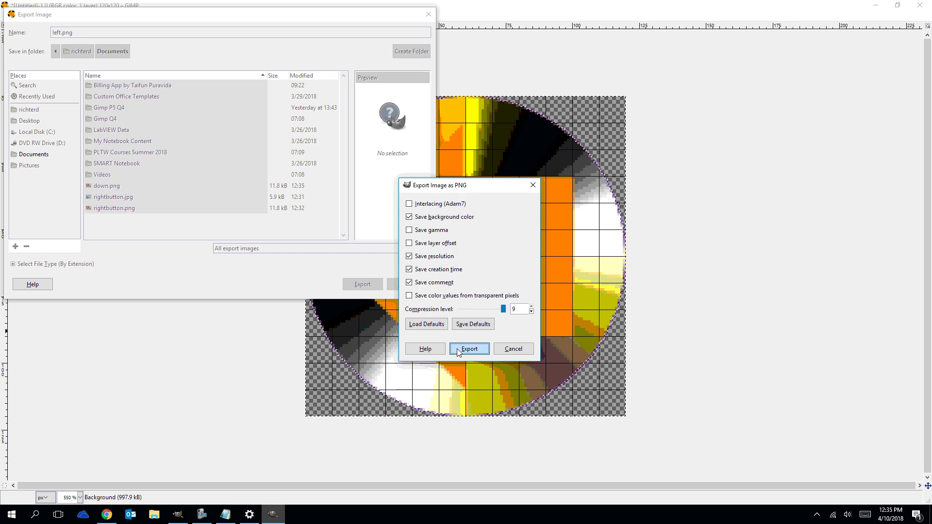
# - Rotate the whole left-arrow button image 90° clockwise so the arrow points up
pyautogui.rightClick(406, 177)
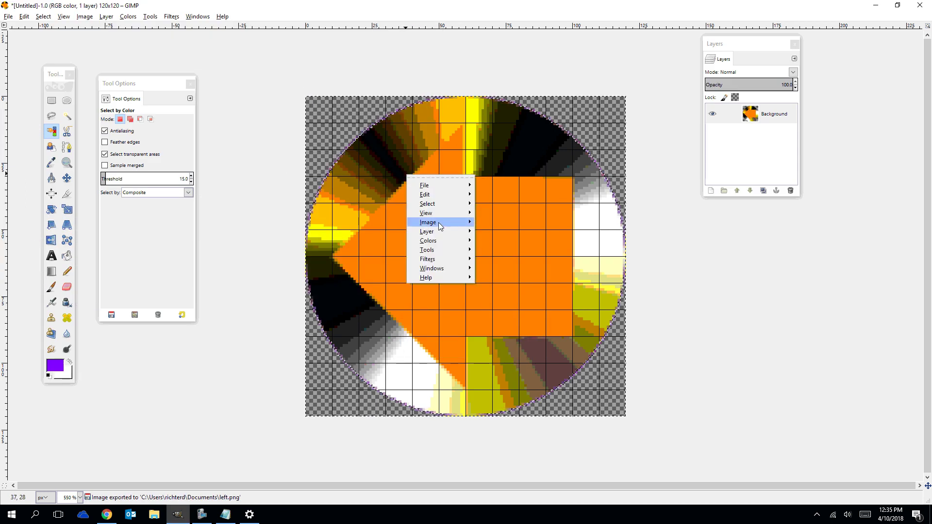
pyautogui.moveTo(437, 223)
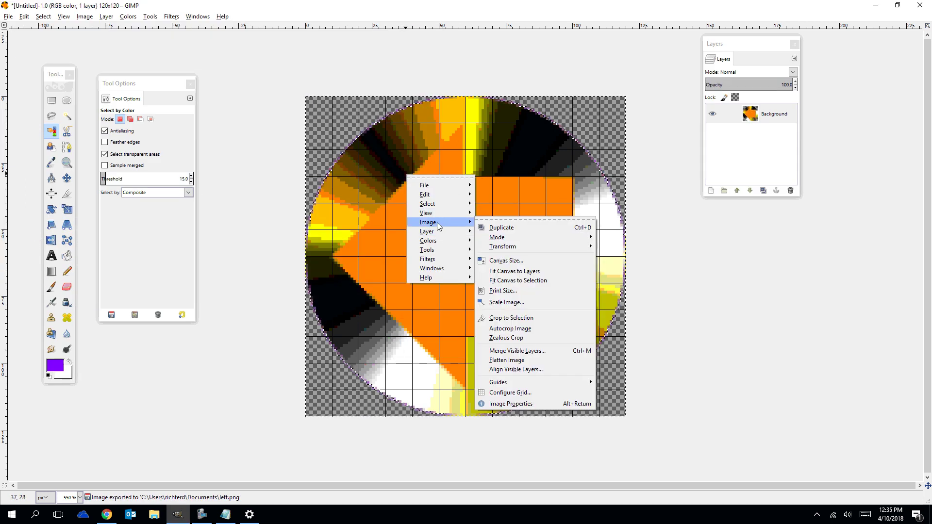
pyautogui.moveTo(530, 246)
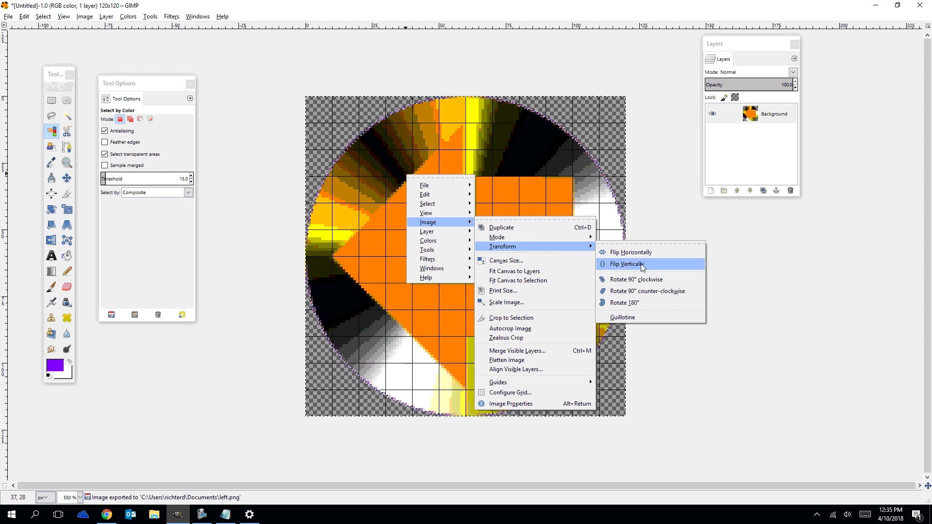
pyautogui.click(636, 279)
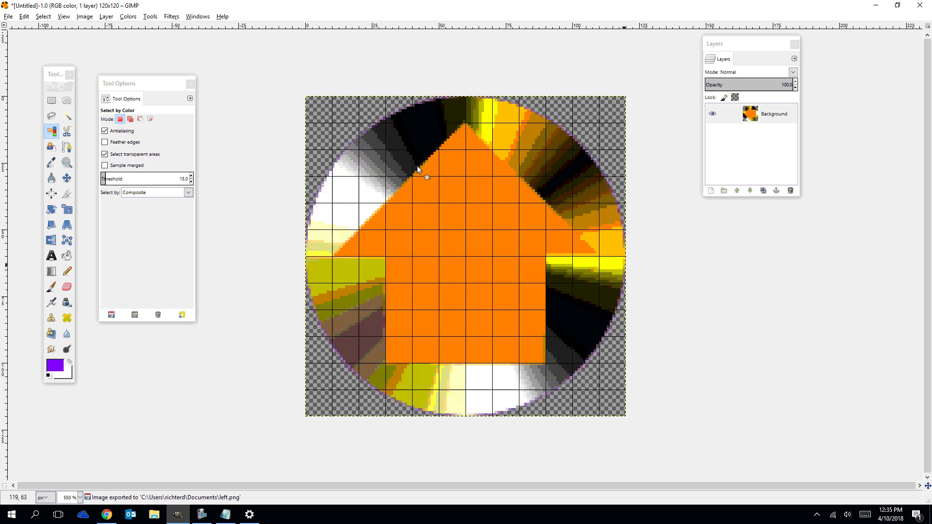
# - Export the rotated arrow image to the Documents folder as up.png with the default PNG options
pyautogui.click(9, 16)
pyautogui.click(29, 148)
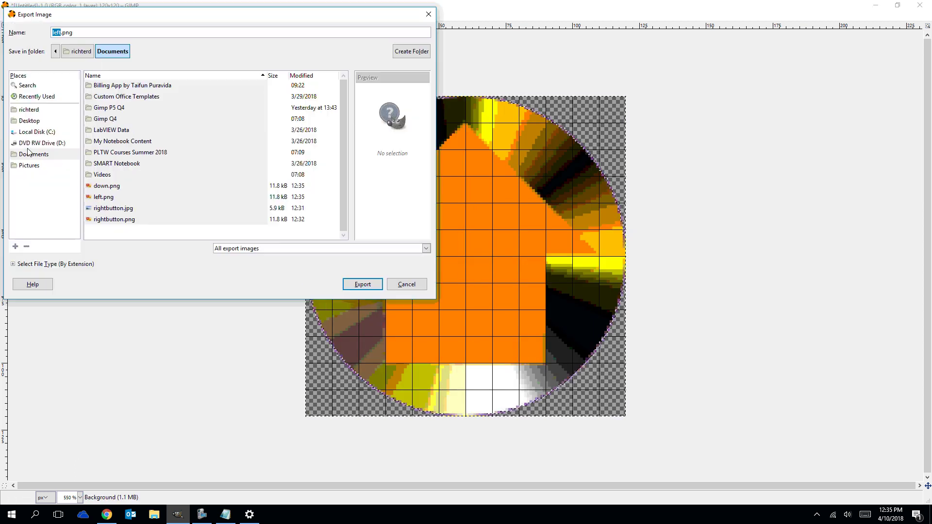
pyautogui.write('up')
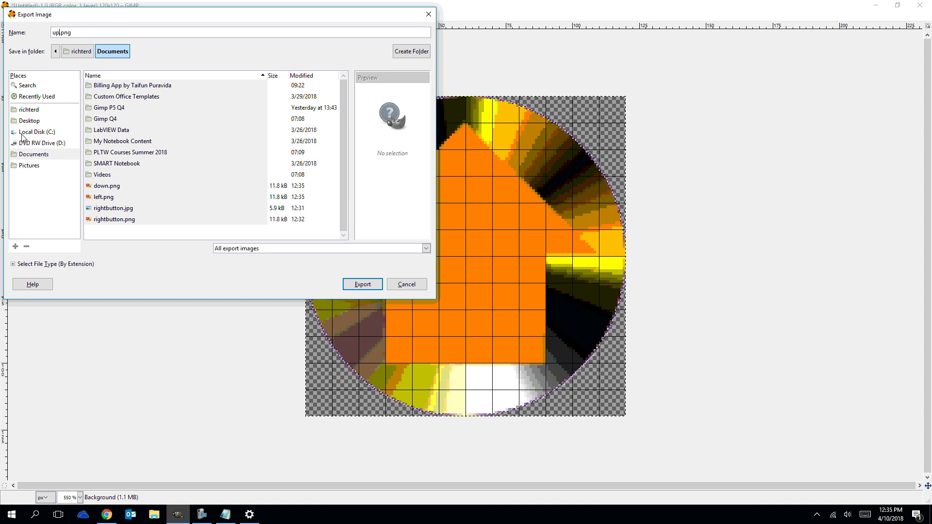
pyautogui.press('Return')
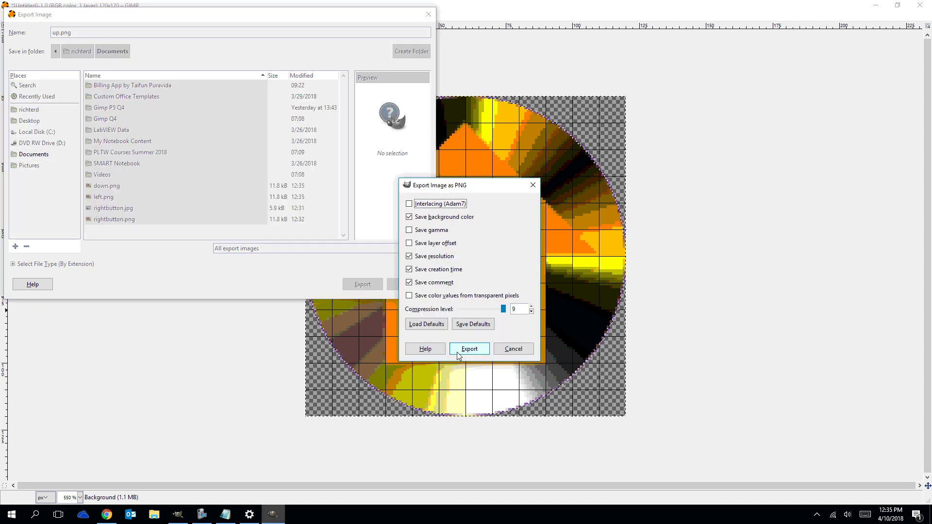
pyautogui.click(456, 350)
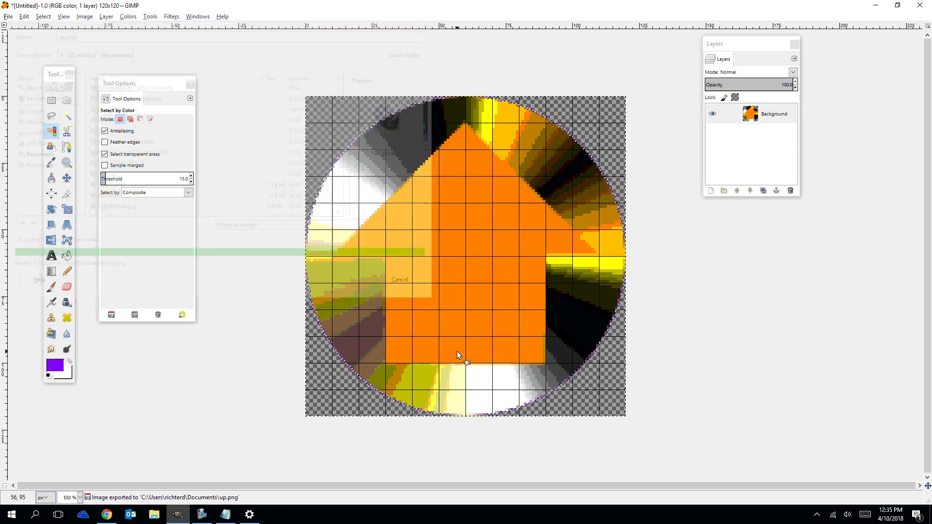
# - In File Explorer, move the down, left, up and both rightbutton images from Documents into the Gimp Q4 folder, and open that folder
pyautogui.click(876, 6)
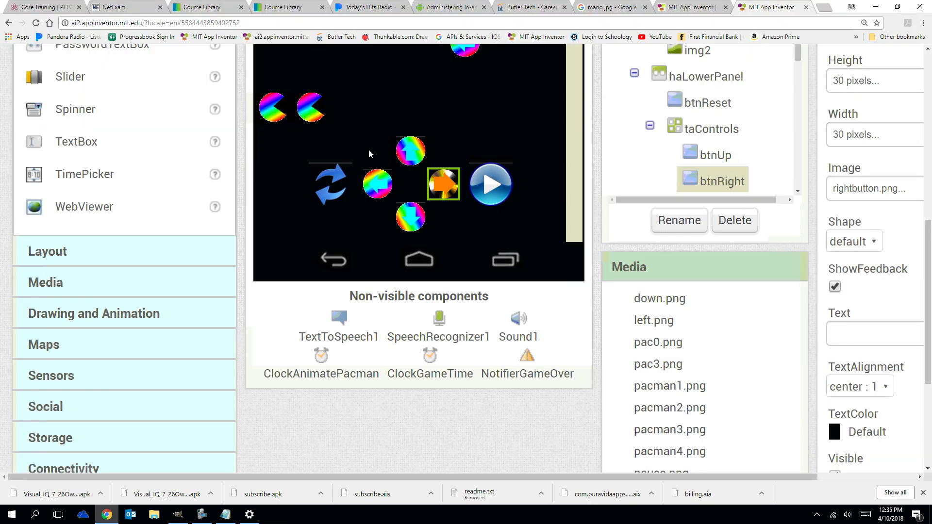
pyautogui.click(153, 518)
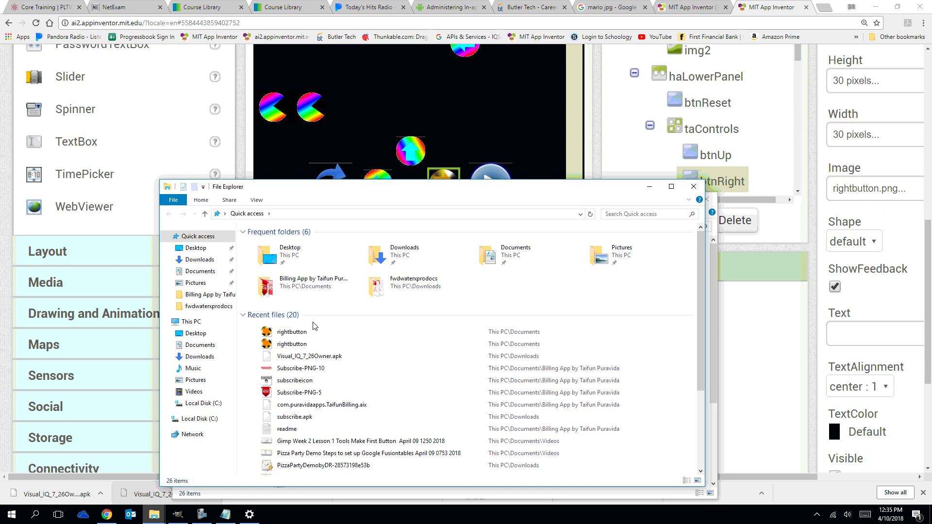
pyautogui.doubleClick(498, 257)
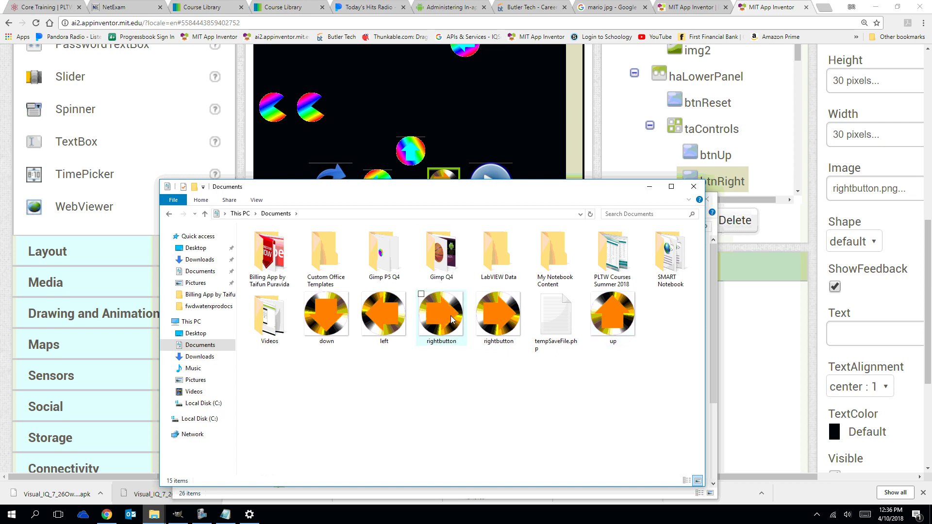
pyautogui.moveTo(497, 312); pyautogui.dragTo(441, 257)
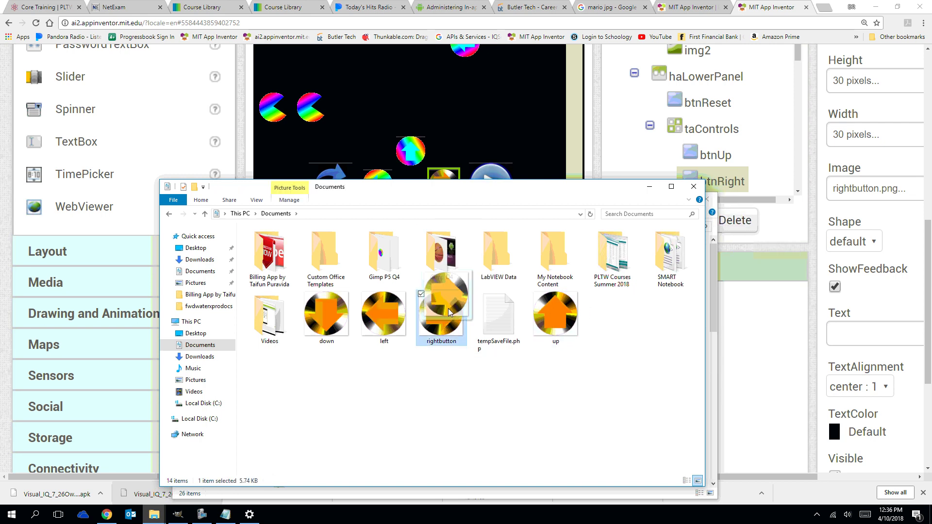
pyautogui.click(441, 309)
pyautogui.moveTo(493, 309); pyautogui.dragTo(444, 262)
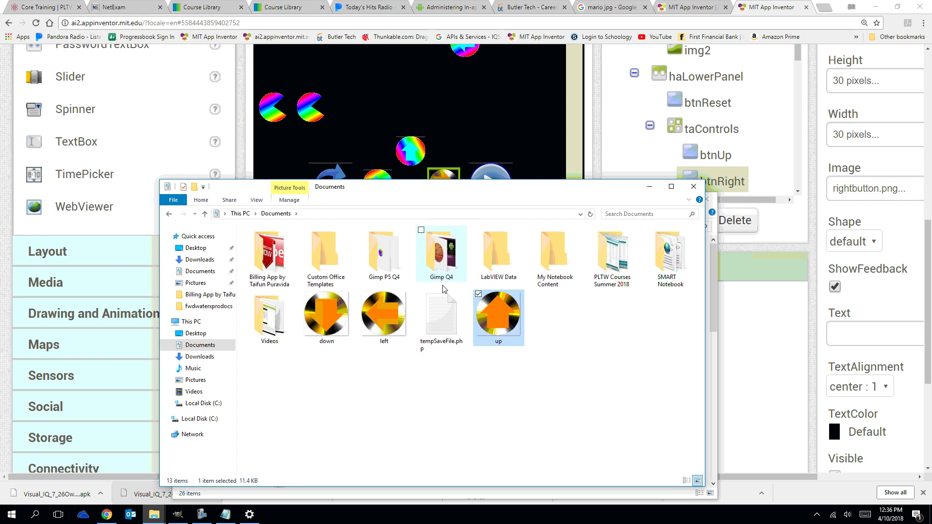
pyautogui.moveTo(385, 318); pyautogui.dragTo(442, 257)
pyautogui.moveTo(326, 316); pyautogui.dragTo(439, 257)
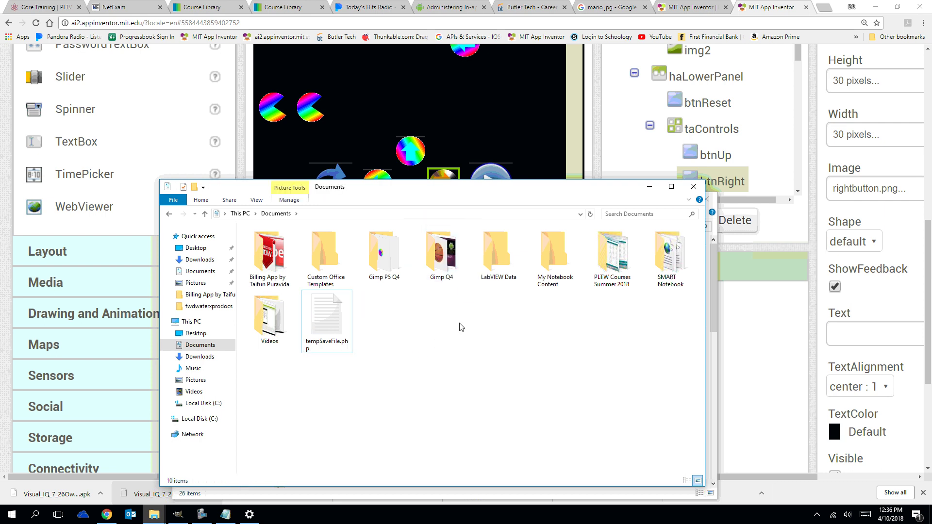
pyautogui.doubleClick(442, 258)
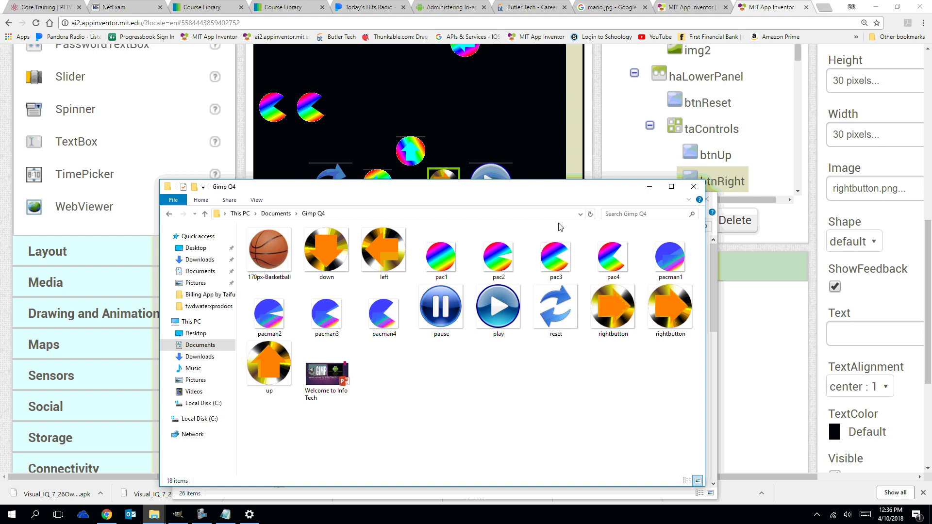
# - Switch to App Inventor and replace the image of btnUp by uploading up.png from the Gimp Q4 folder, overwriting the existing file
pyautogui.click(184, 110)
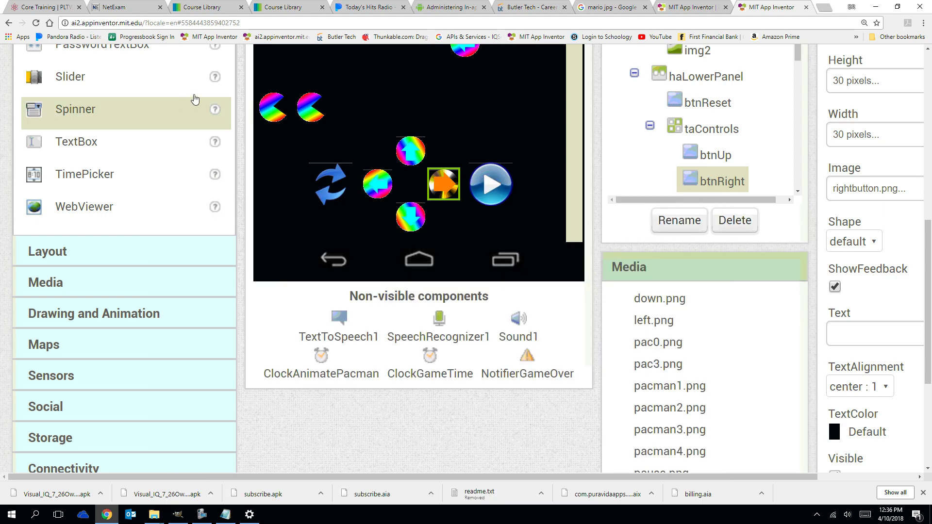
pyautogui.click(415, 157)
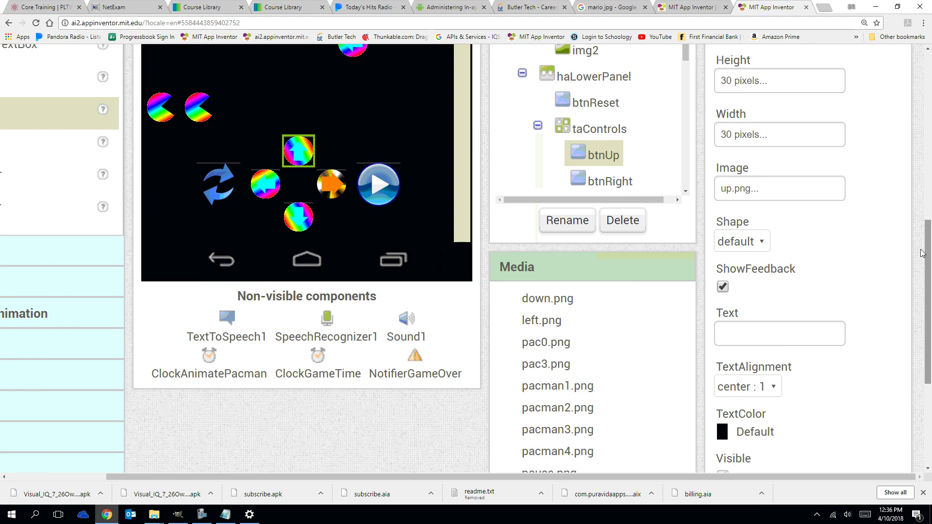
pyautogui.click(800, 192)
pyautogui.click(776, 350)
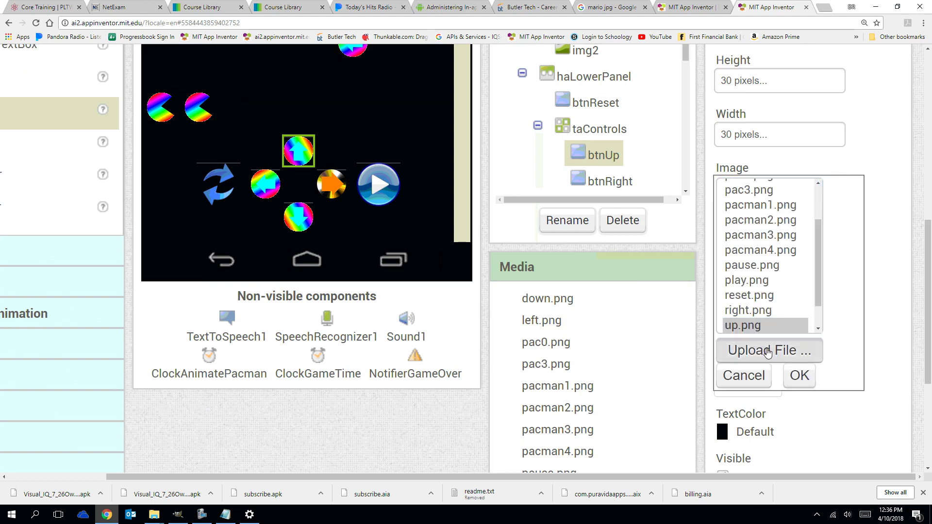
pyautogui.click(271, 148)
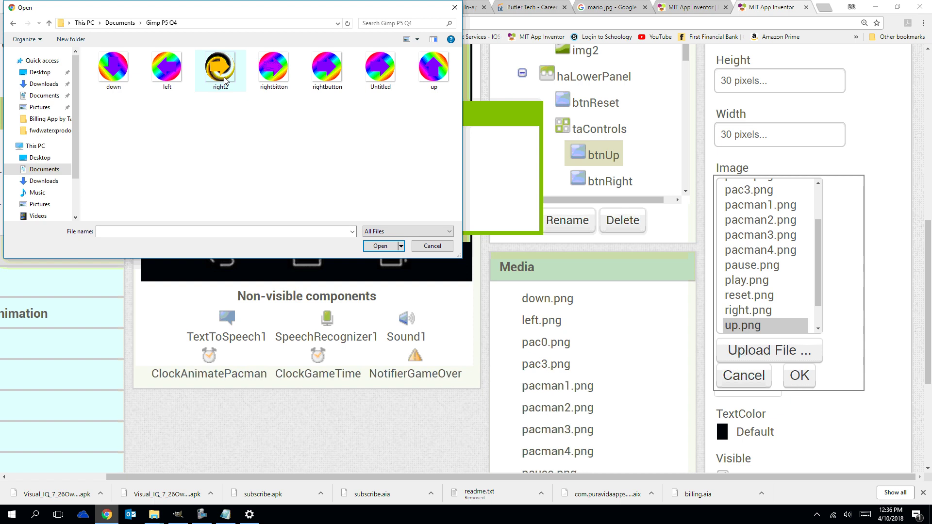
pyautogui.click(19, 24)
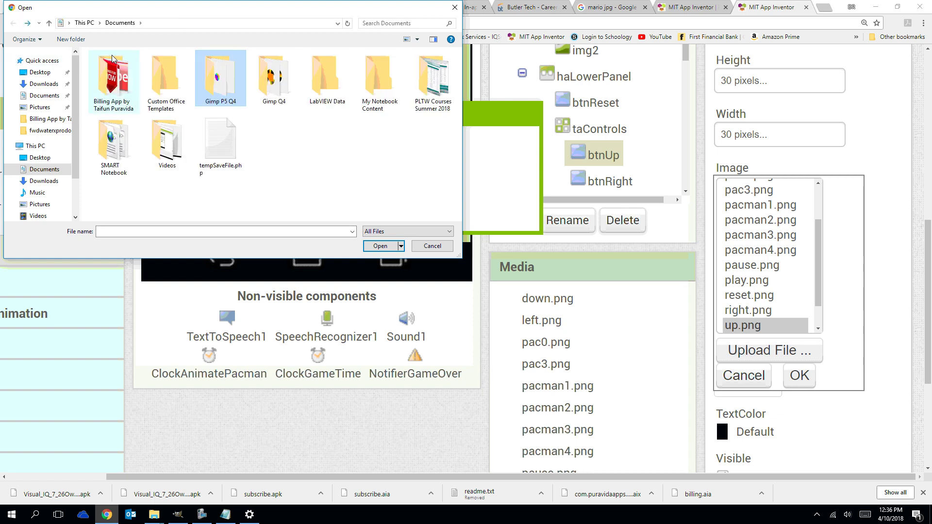
pyautogui.doubleClick(267, 75)
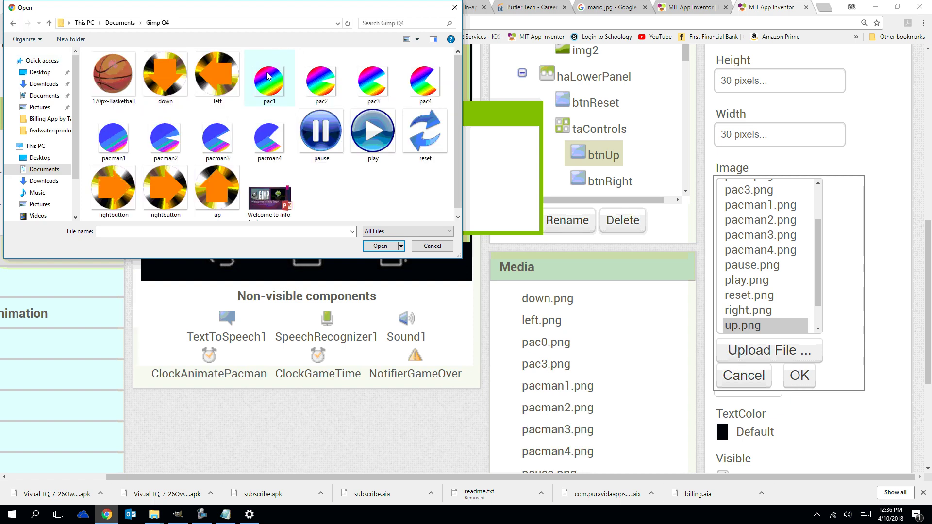
pyautogui.click(217, 189)
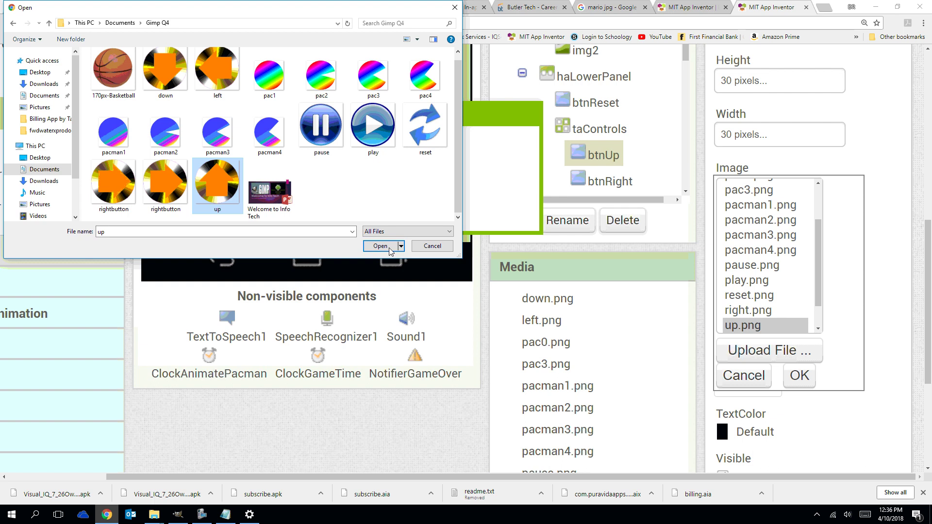
pyautogui.click(382, 245)
pyautogui.click(423, 200)
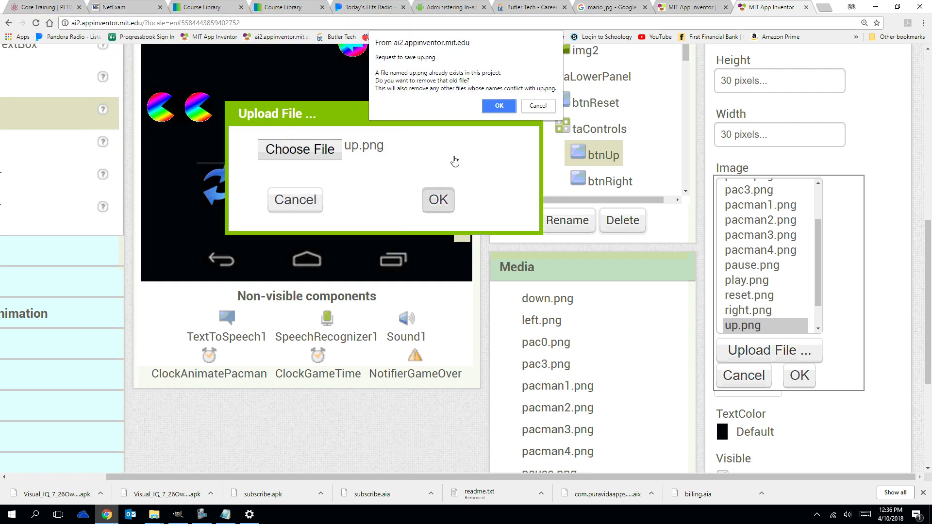
pyautogui.click(490, 110)
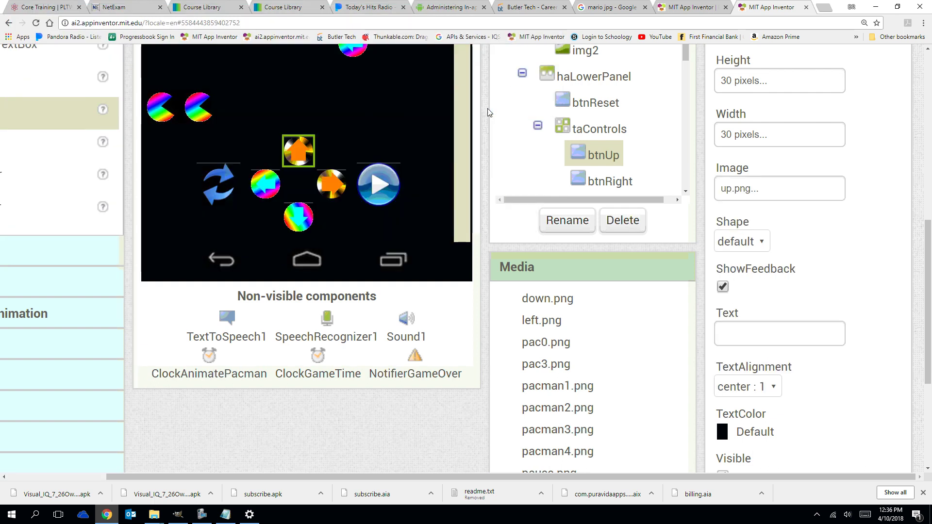
# - Switch to GIMP and undo the edits back to the plain gradient disc without an arrow on the white background
pyautogui.click(183, 519)
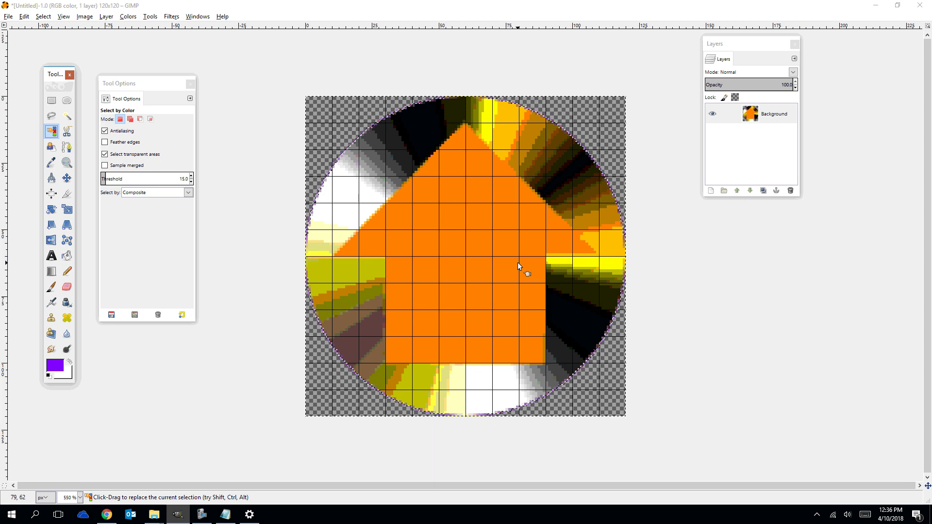
pyautogui.hotkey('ctrl', 'z')
pyautogui.hotkey('ctrl', 'z')
pyautogui.hotkey('ctrl', 'z')
pyautogui.hotkey('ctrl', 'z')
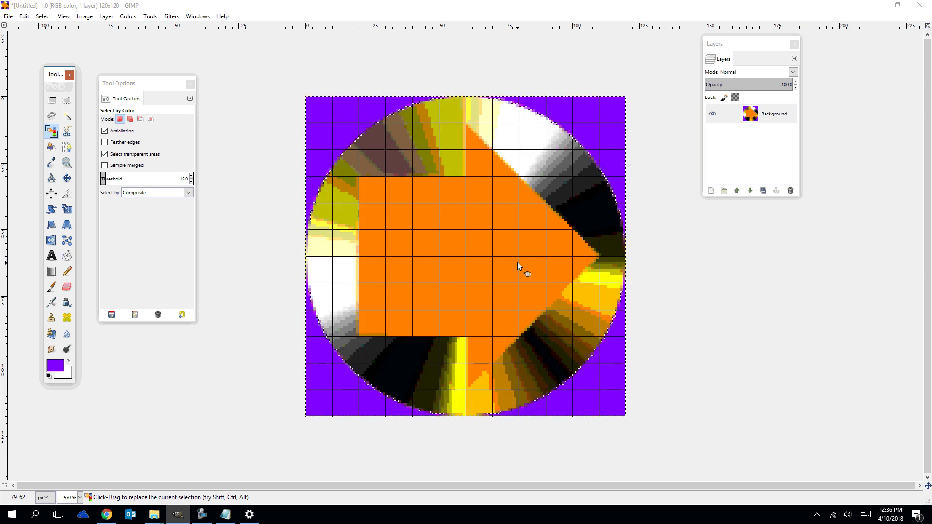
pyautogui.press('Delete')
pyautogui.hotkey('ctrl', 'z')
pyautogui.hotkey('ctrl', 'z')
pyautogui.hotkey('ctrl', 'z')
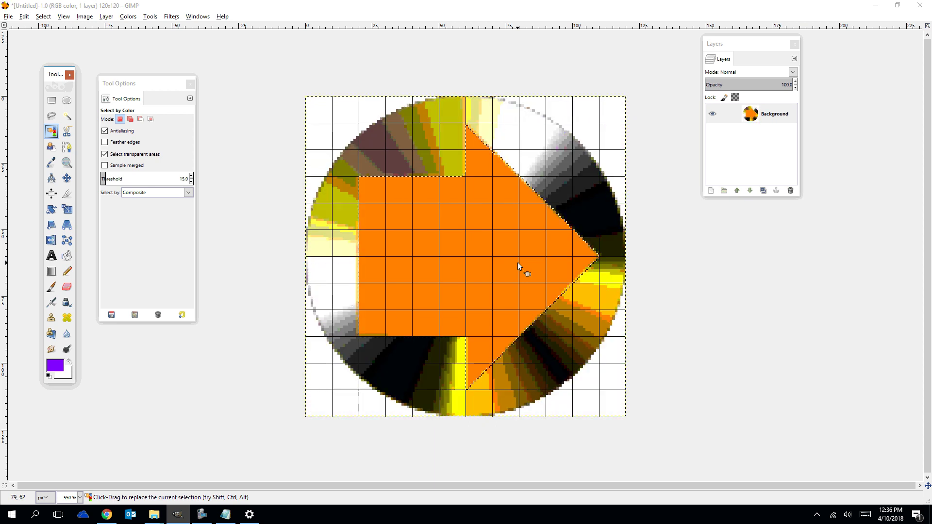
pyautogui.hotkey('ctrl', 'z')
pyautogui.hotkey('ctrl', 'z')
pyautogui.hotkey('ctrl', 'z')
pyautogui.hotkey('ctrl', 'z')
pyautogui.hotkey('ctrl', 'z')
pyautogui.hotkey('ctrl', 'z')
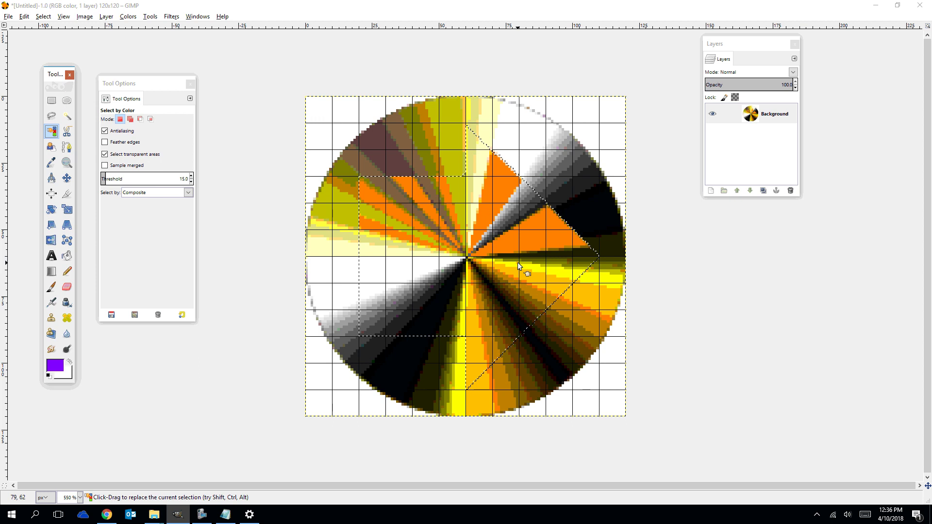
pyautogui.hotkey('ctrl', 'z')
pyautogui.hotkey('ctrl', 'z')
pyautogui.hotkey('ctrl', 'z')
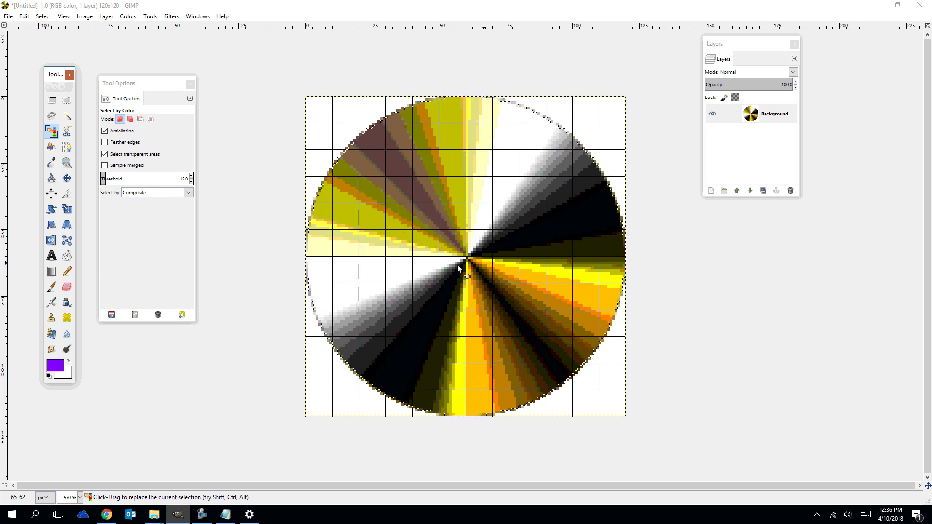
# - Invert the circular selection and add an alpha channel to the Background layer
pyautogui.click(43, 17)
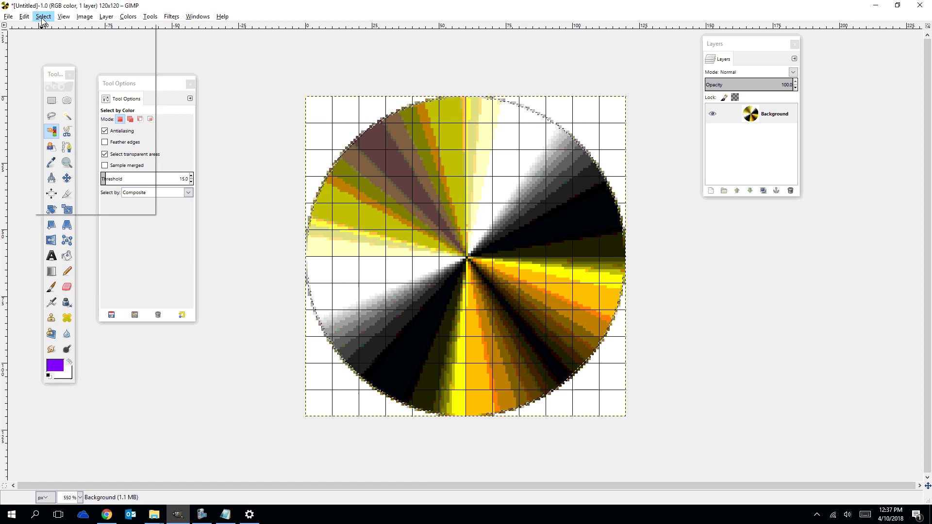
pyautogui.click(58, 75)
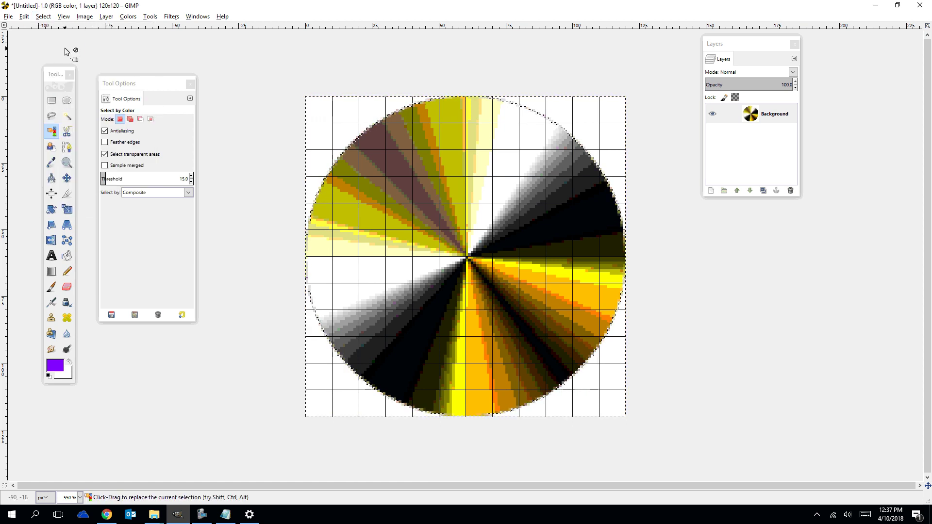
pyautogui.rightClick(749, 121)
pyautogui.click(772, 337)
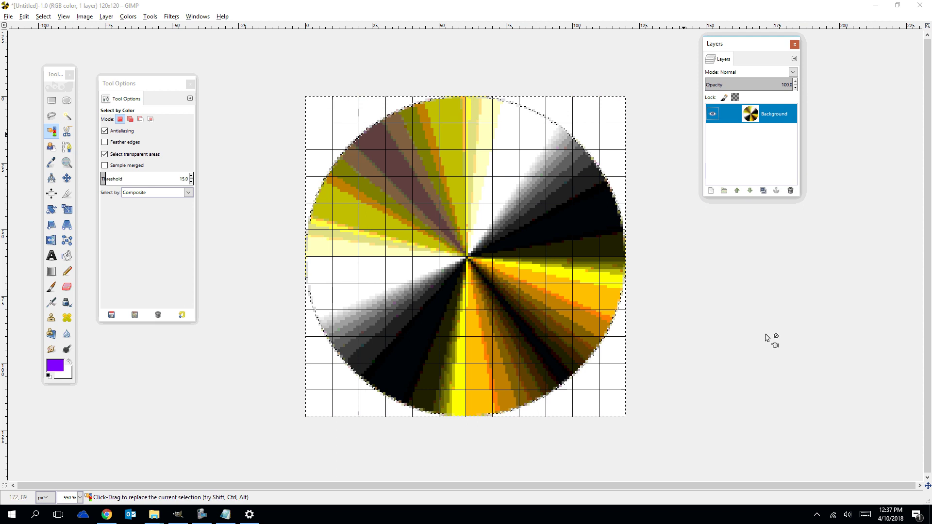
# - Draw a 120 × 120 px ellipse selection at position 0, 0 around the disc and invert the selection
pyautogui.click(68, 103)
pyautogui.moveTo(306, 97); pyautogui.dragTo(612, 422)
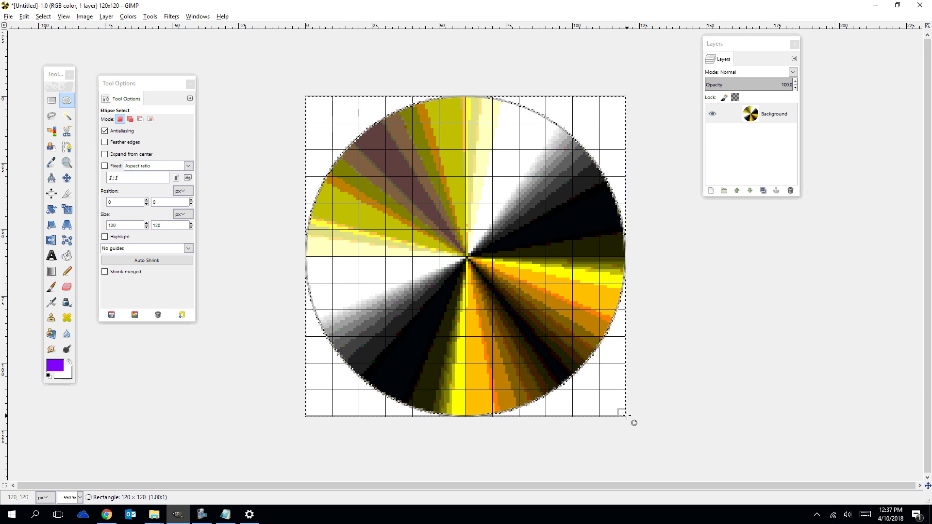
pyautogui.moveTo(634, 423); pyautogui.dragTo(634, 422)
pyautogui.click(44, 16)
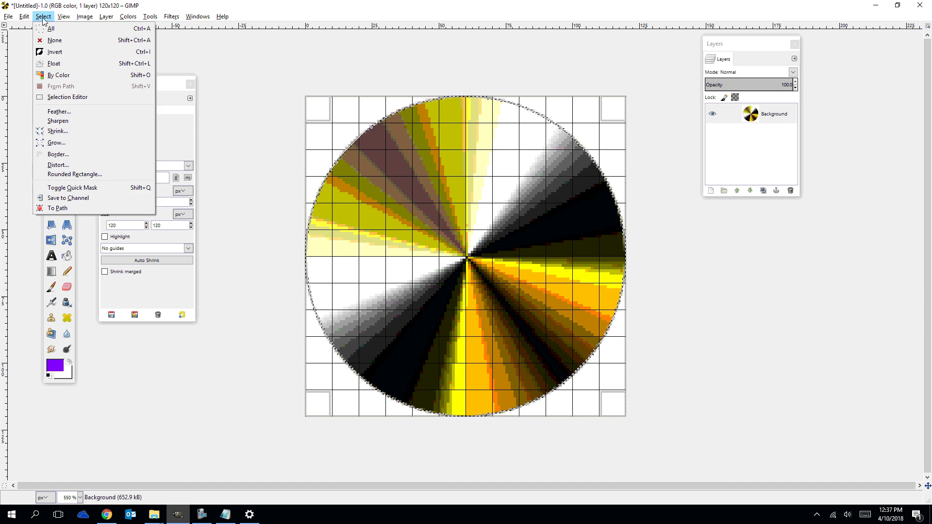
pyautogui.click(48, 53)
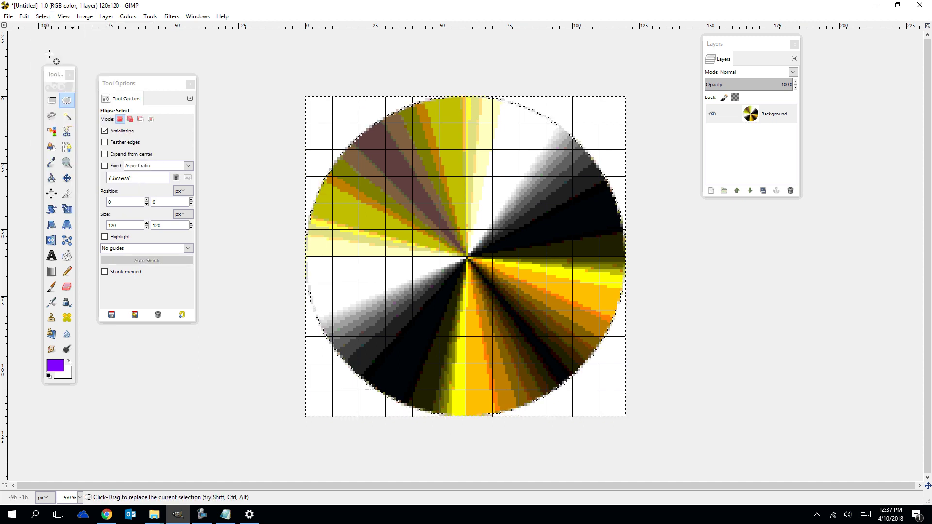
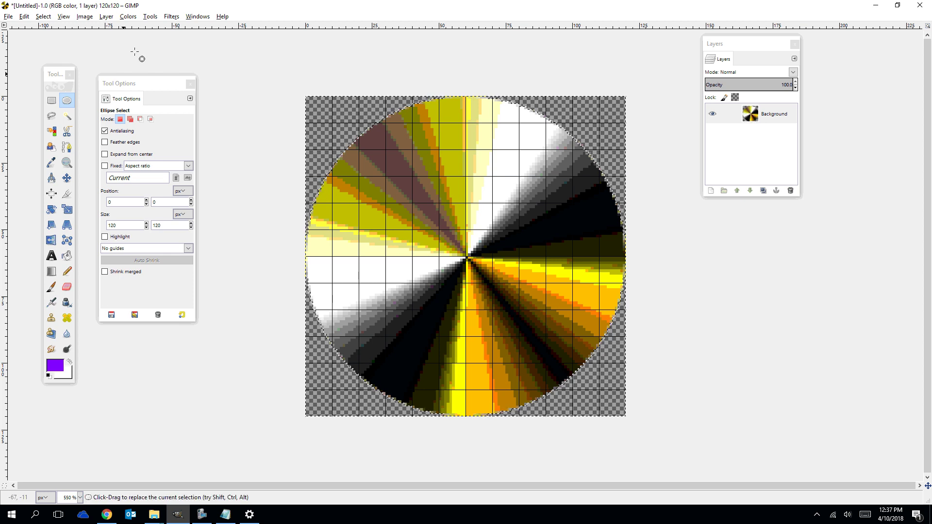
# - Choose the Free Select tool and configure the image grid with a spacing of 60 × 60 pixels
pyautogui.click(52, 118)
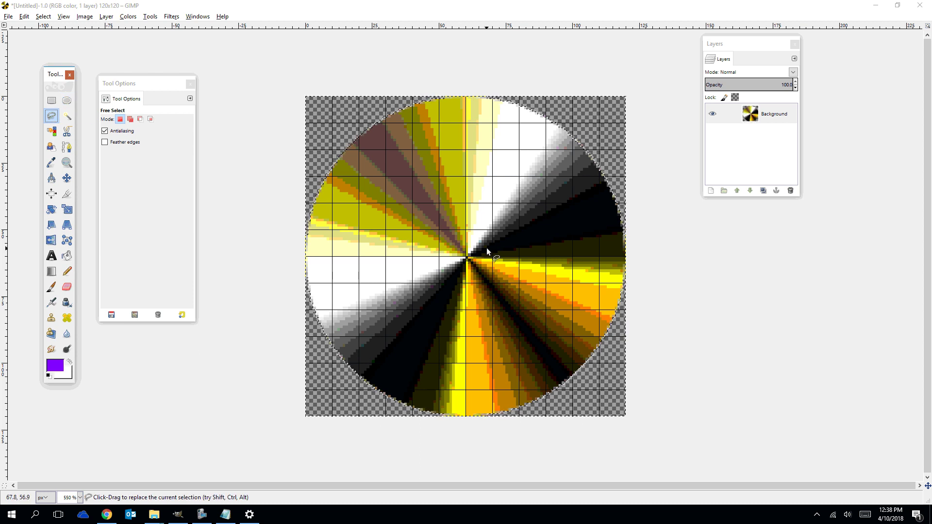
pyautogui.click(64, 17)
pyautogui.moveTo(84, 17)
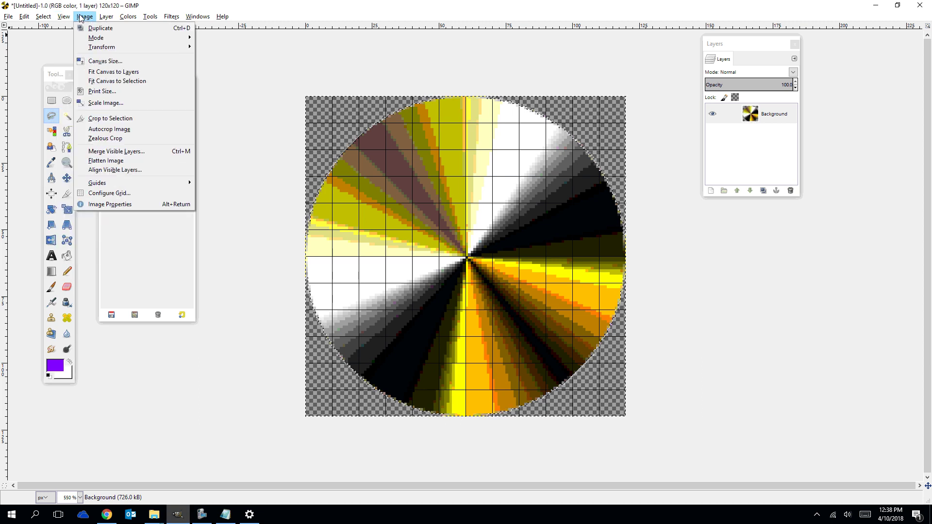
pyautogui.click(96, 193)
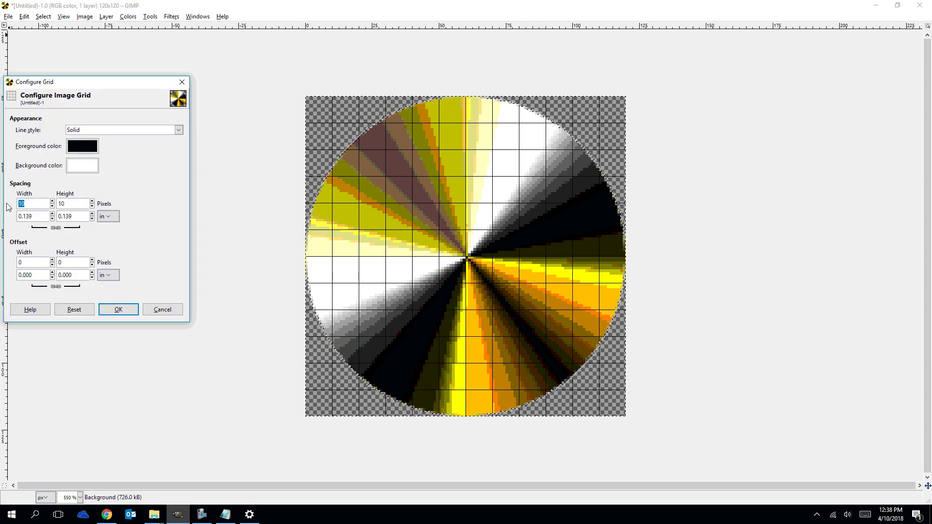
pyautogui.write('6')
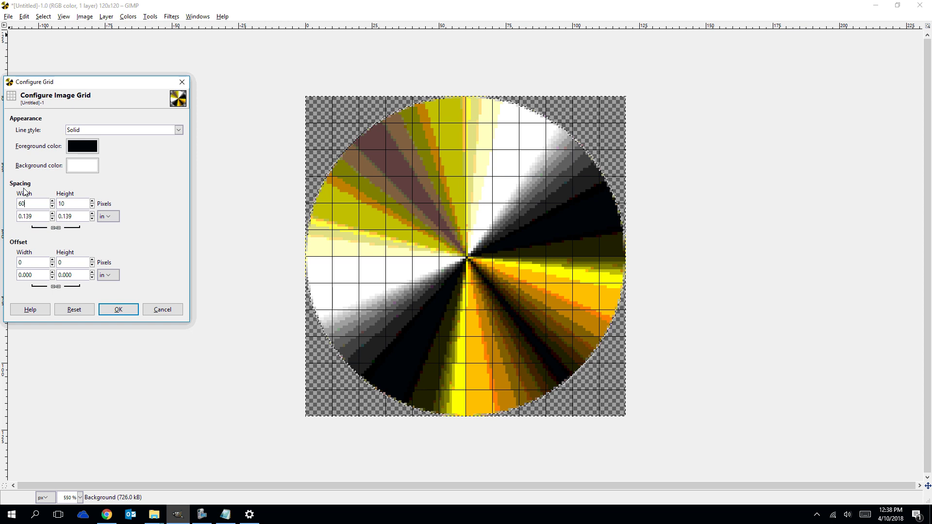
pyautogui.write('0')
pyautogui.press('Tab')
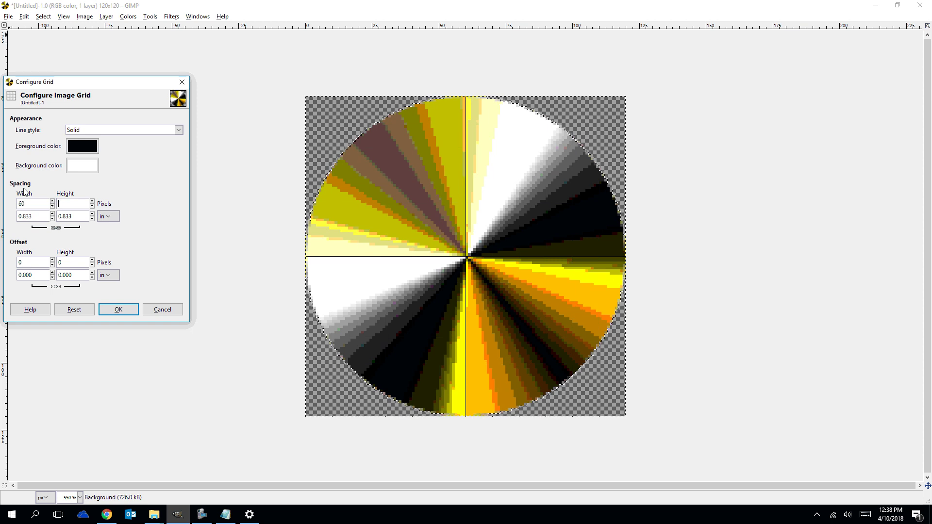
pyautogui.write('60')
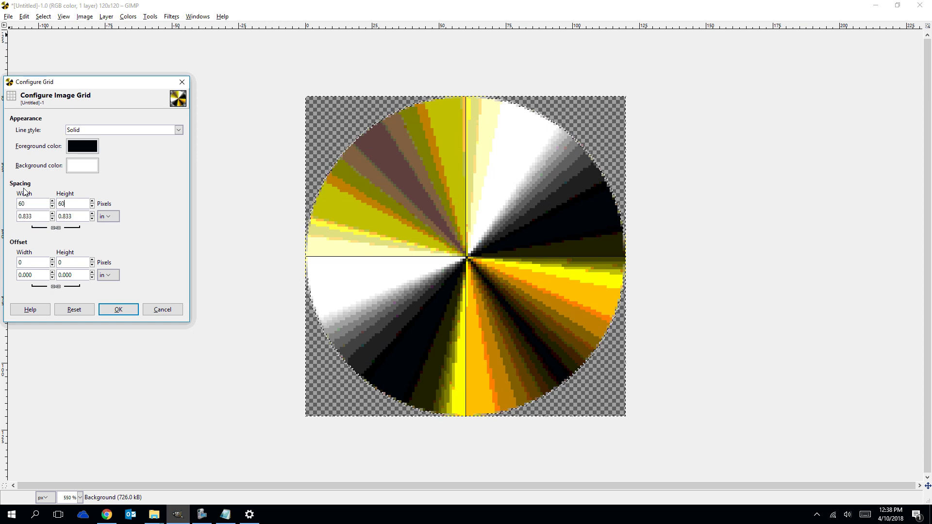
pyautogui.click(120, 311)
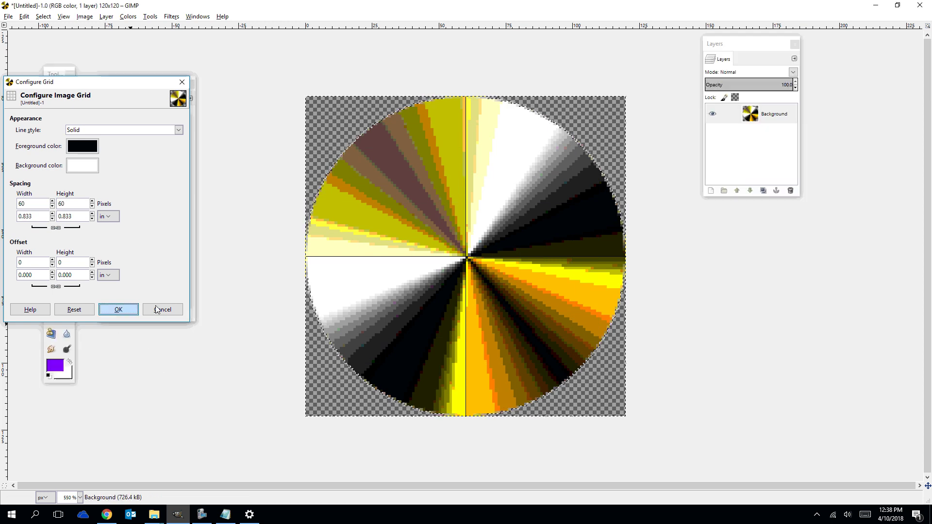
# - Draw a narrow free-select wedge from the disc's centre out past its right edge, spanning evenly above and below the horizontal grid line
pyautogui.click(467, 257)
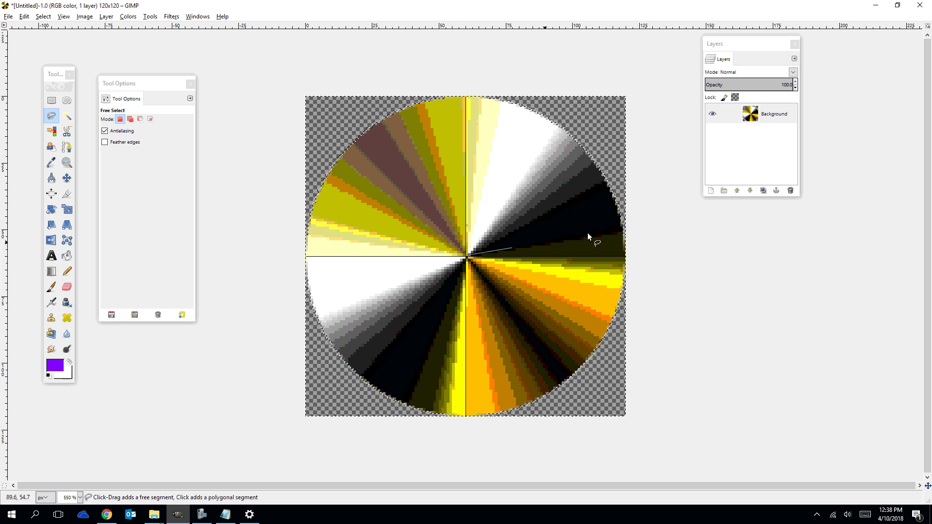
pyautogui.click(628, 233)
pyautogui.click(629, 284)
pyautogui.click(467, 257)
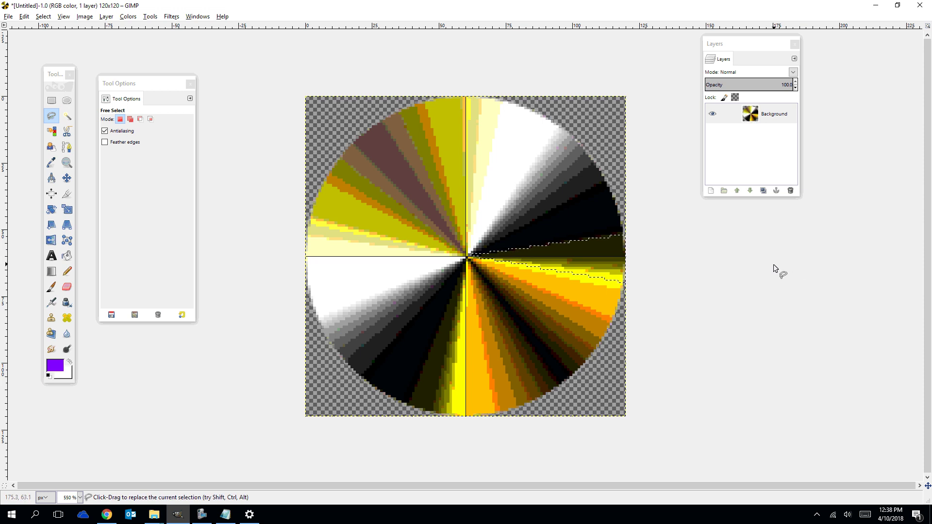
# - Export the full disc as pac1.png to the Documents folder with the default PNG options
pyautogui.click(8, 16)
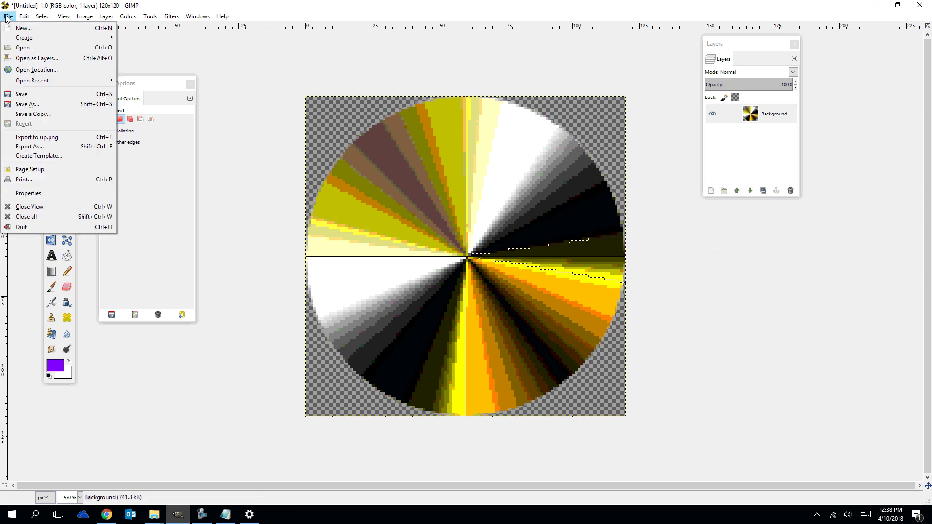
pyautogui.click(33, 146)
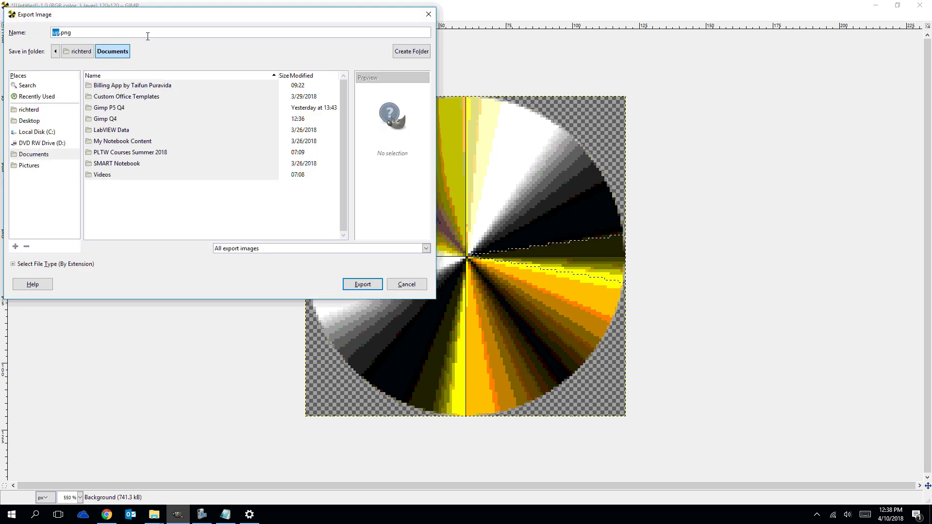
pyautogui.write('pac1')
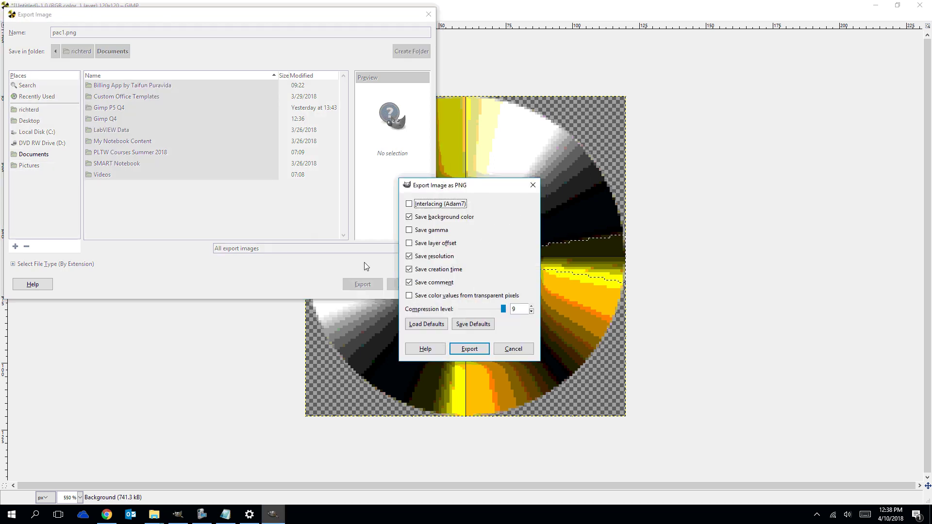
pyautogui.click(464, 350)
# - Delete the selected narrow wedge from the disc and export the image as pac2.png to the Documents folder
pyautogui.click(773, 265)
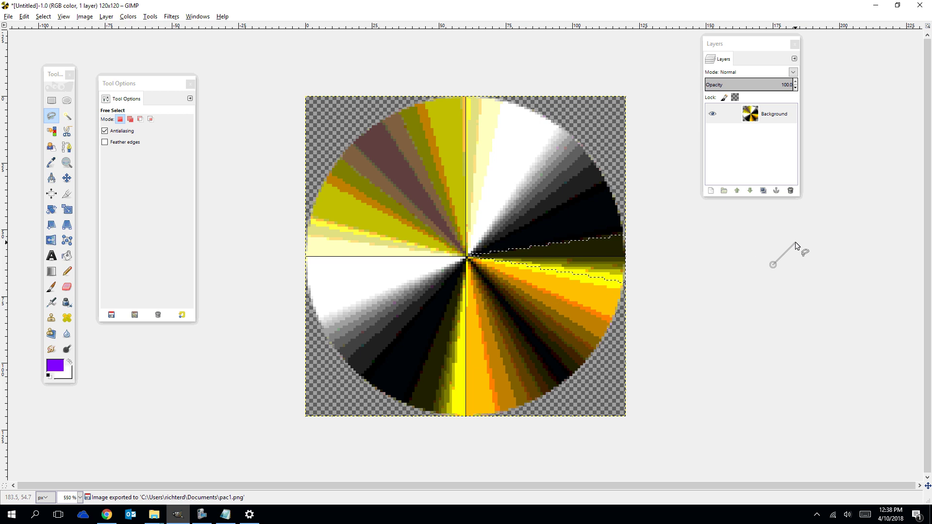
pyautogui.press('Delete')
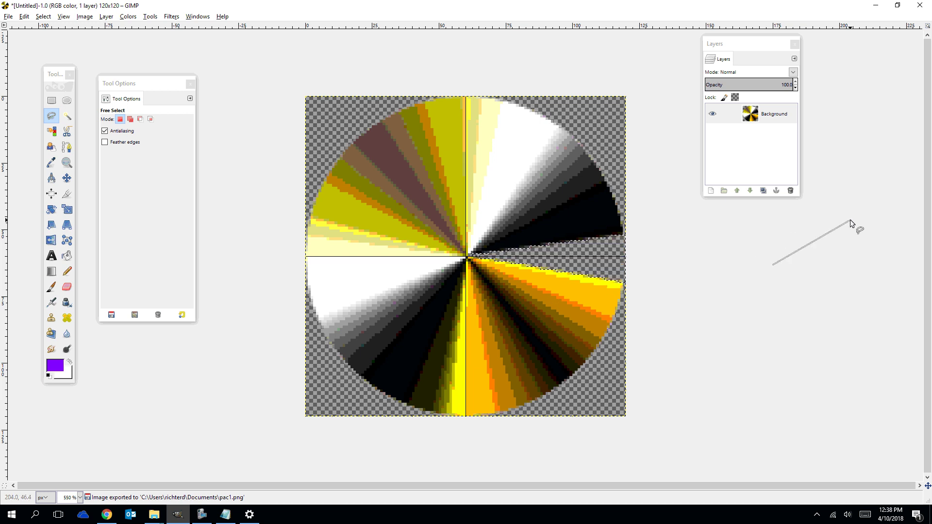
pyautogui.click(8, 16)
pyautogui.click(37, 145)
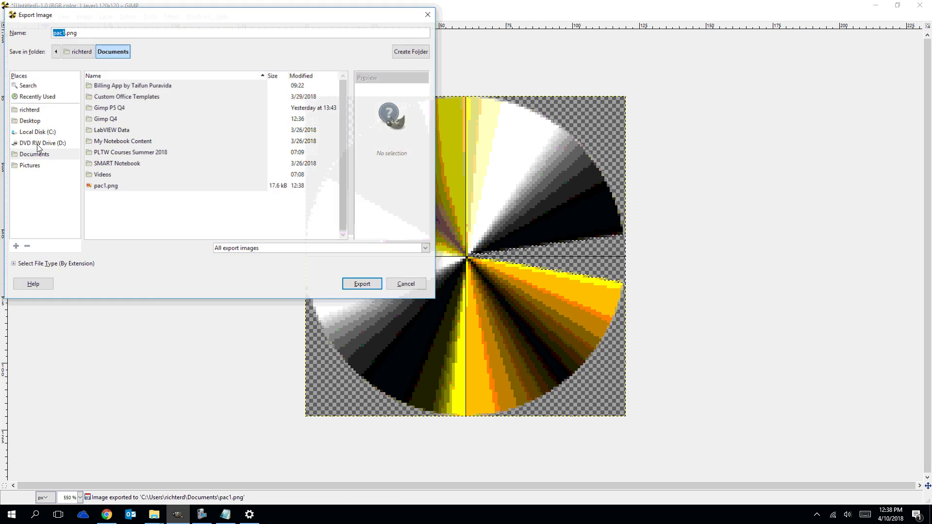
pyautogui.write('pac2')
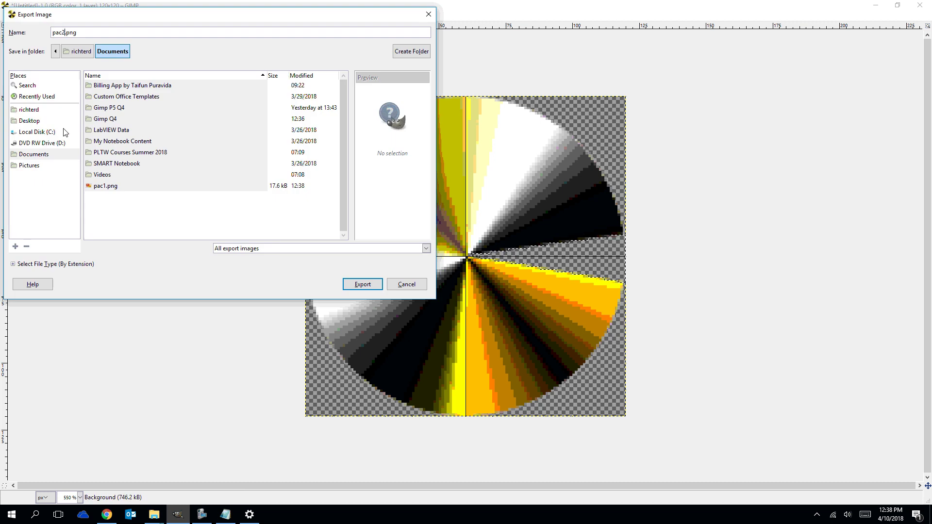
pyautogui.press('Return')
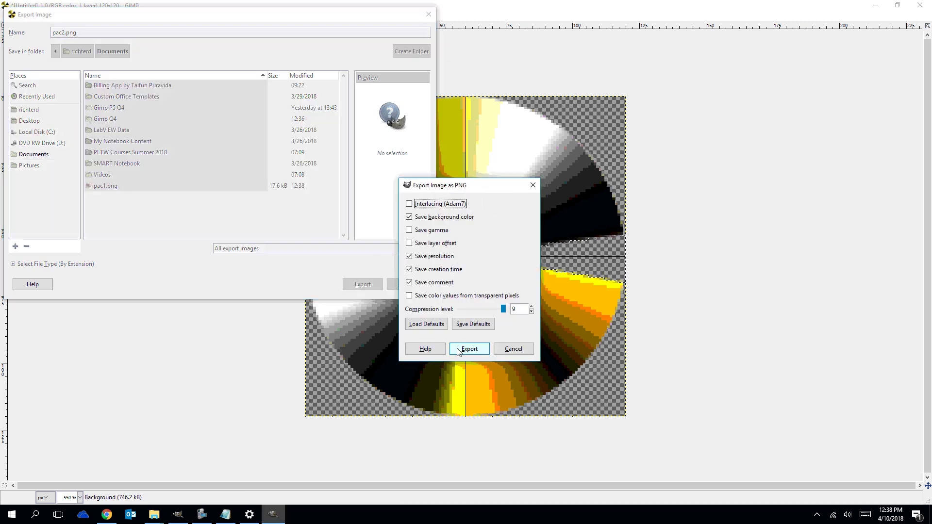
pyautogui.click(459, 346)
pyautogui.click(466, 256)
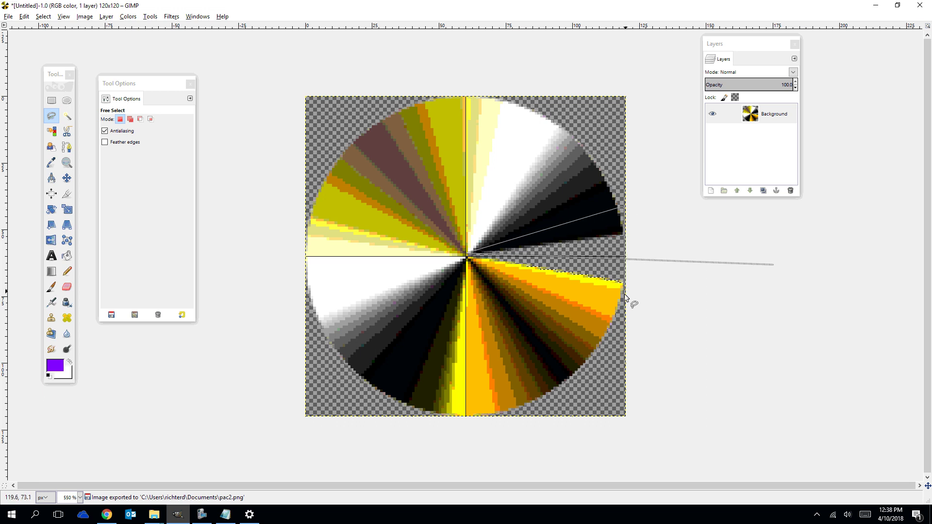
pyautogui.click(622, 310)
pyautogui.click(466, 254)
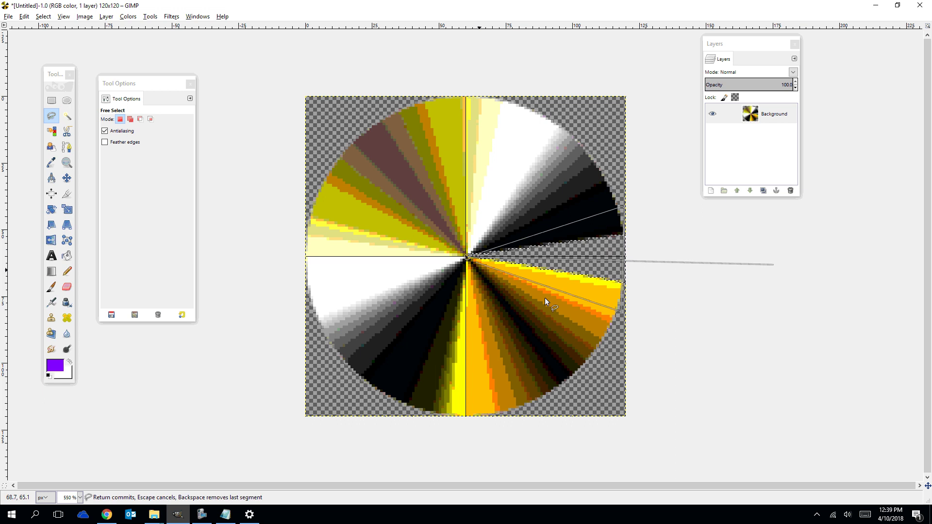
pyautogui.click(661, 313)
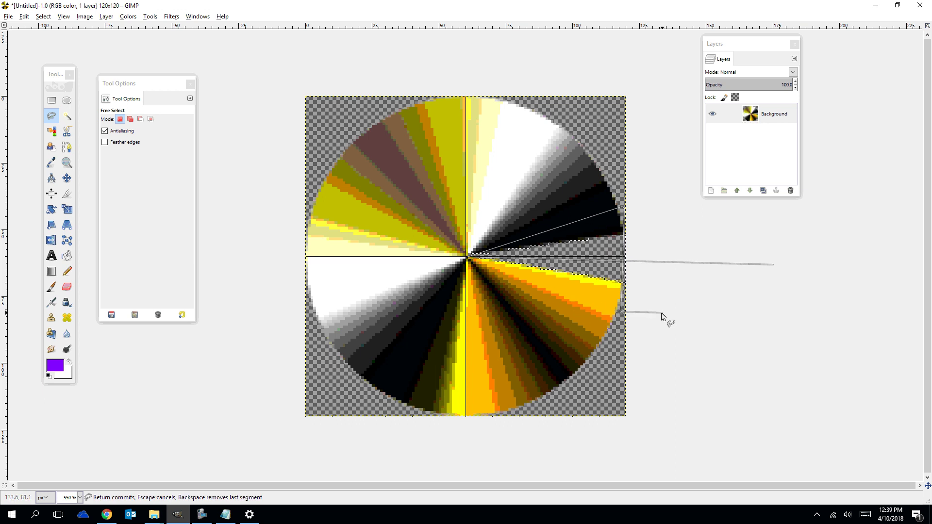
pyautogui.click(770, 239)
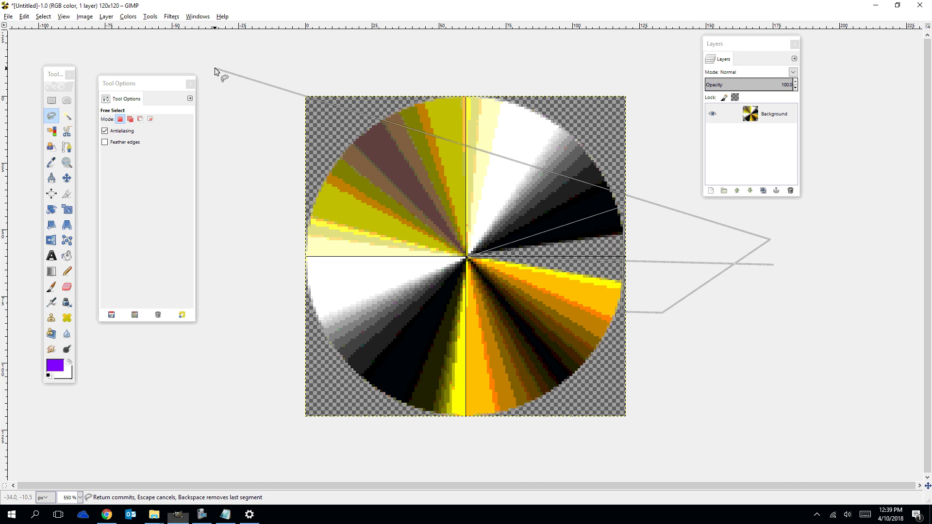
pyautogui.click(51, 100)
pyautogui.click(164, 51)
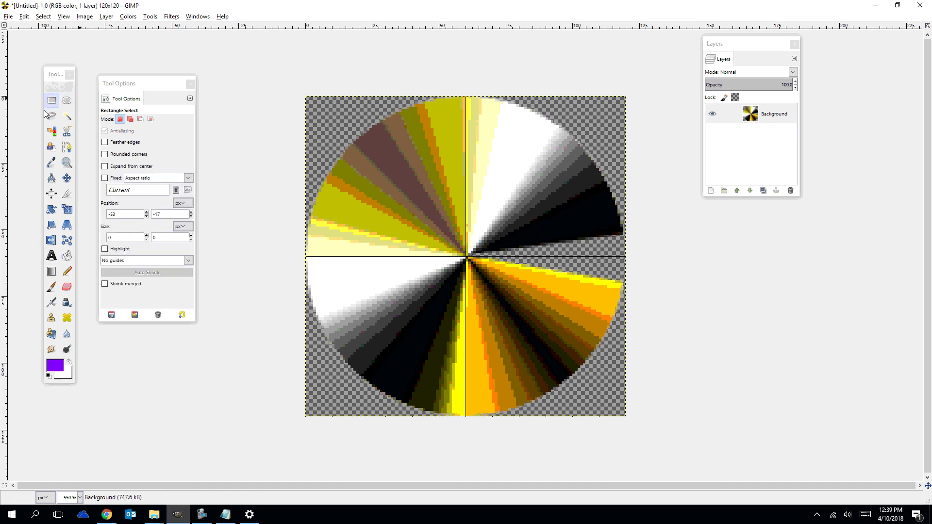
pyautogui.click(52, 102)
pyautogui.doubleClick(51, 101)
pyautogui.click(52, 101)
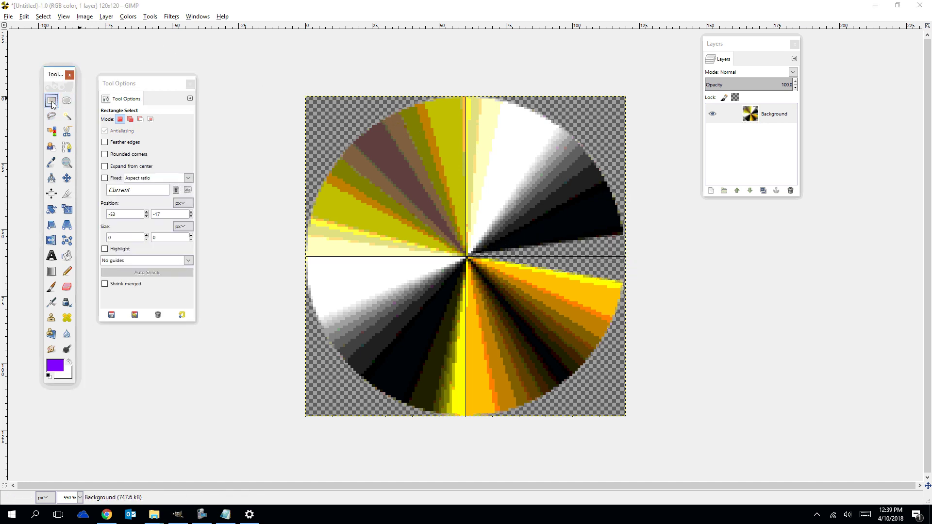
# - Close the Tool Options dialog
pyautogui.click(191, 83)
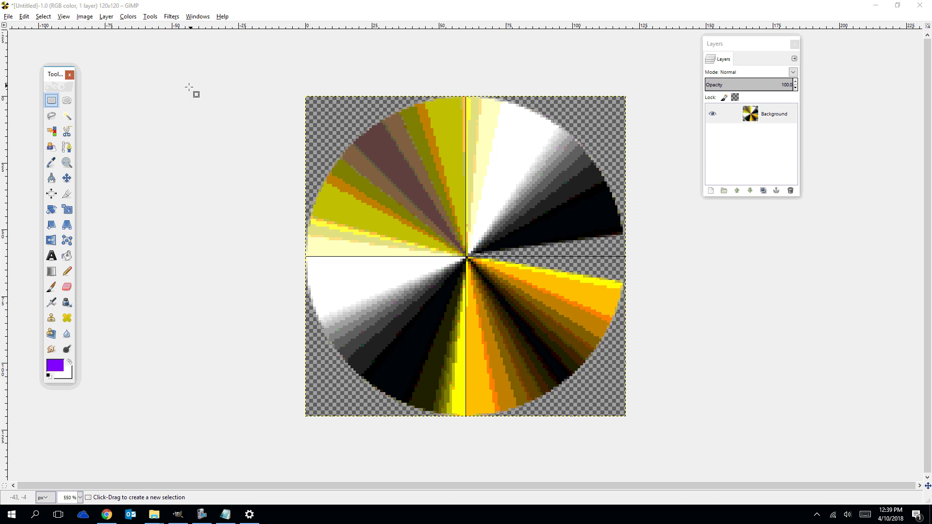
pyautogui.click(152, 72)
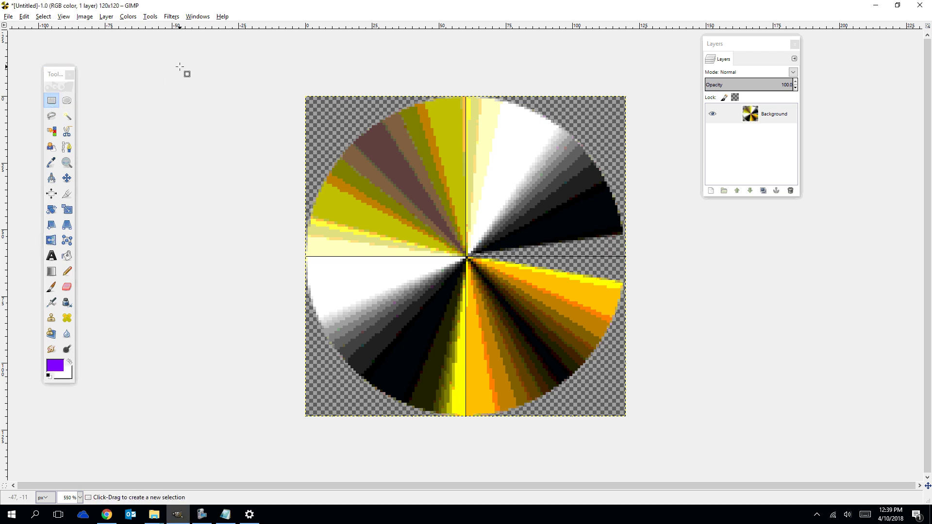
# - Select a wider wedge around the mouth from the disc's centre to its right edge with Free Select and delete it
pyautogui.click(51, 115)
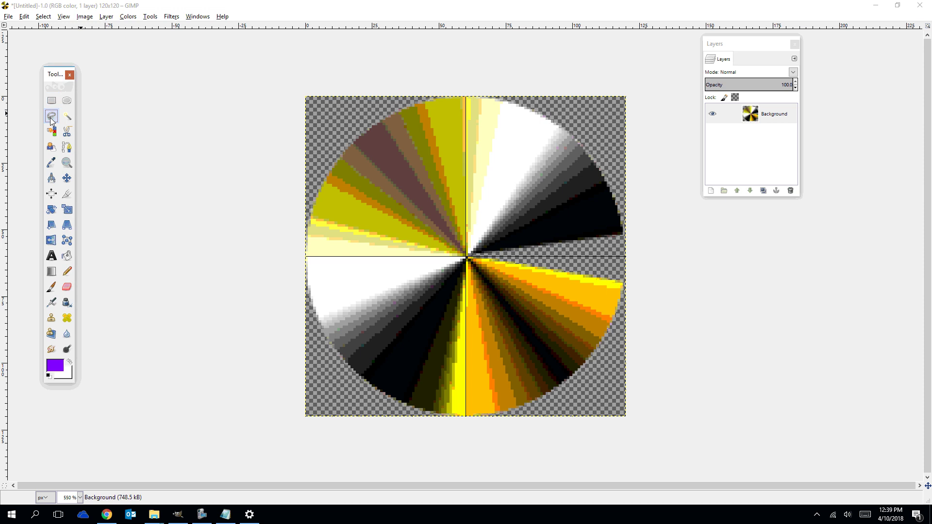
pyautogui.click(466, 256)
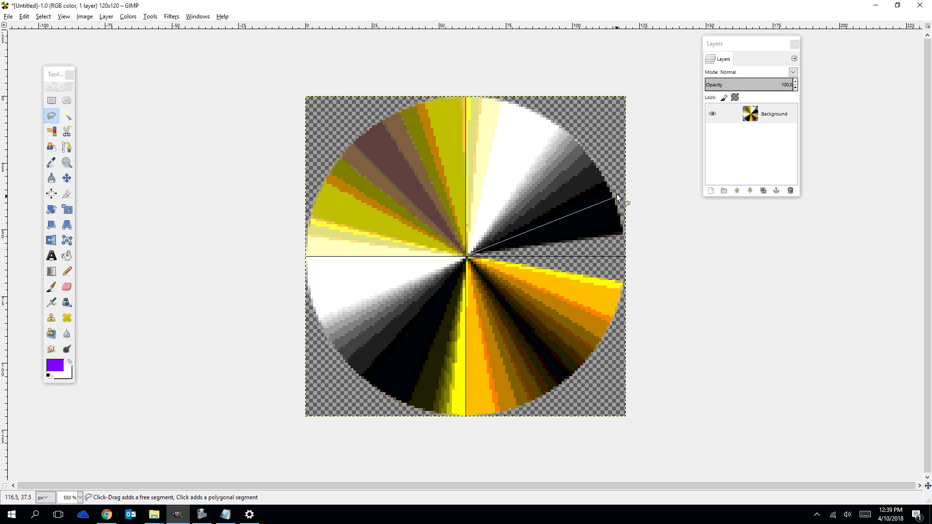
pyautogui.moveTo(617, 191)
pyautogui.mouseDown()
pyautogui.moveTo(645, 257)
pyautogui.moveTo(618, 318)
pyautogui.mouseUp()
pyautogui.click(467, 257)
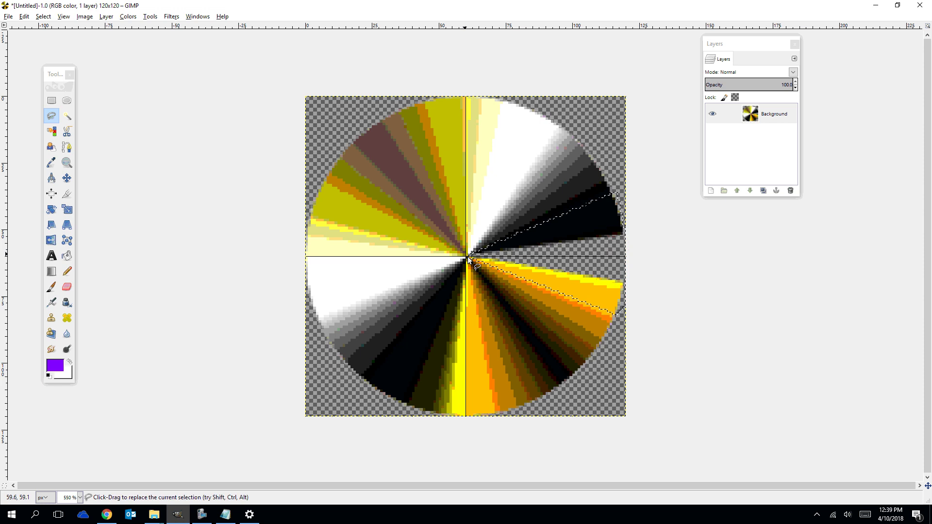
pyautogui.press('Delete')
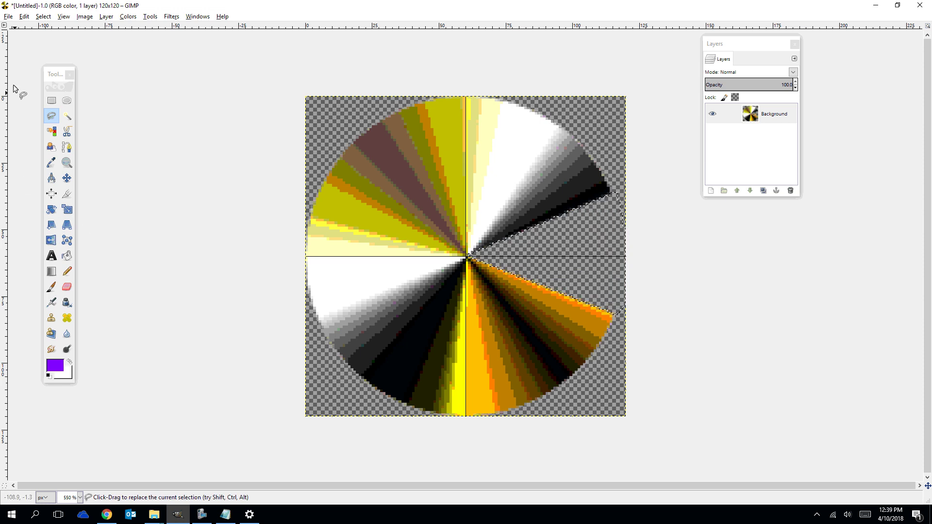
# - Export the disc with the wider mouth as pac3.png to the Documents folder
pyautogui.click(8, 17)
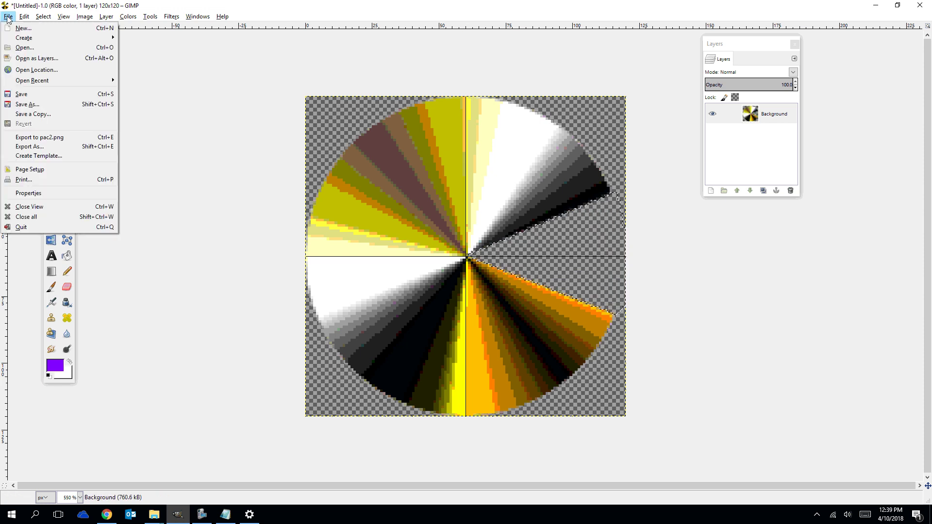
pyautogui.click(19, 147)
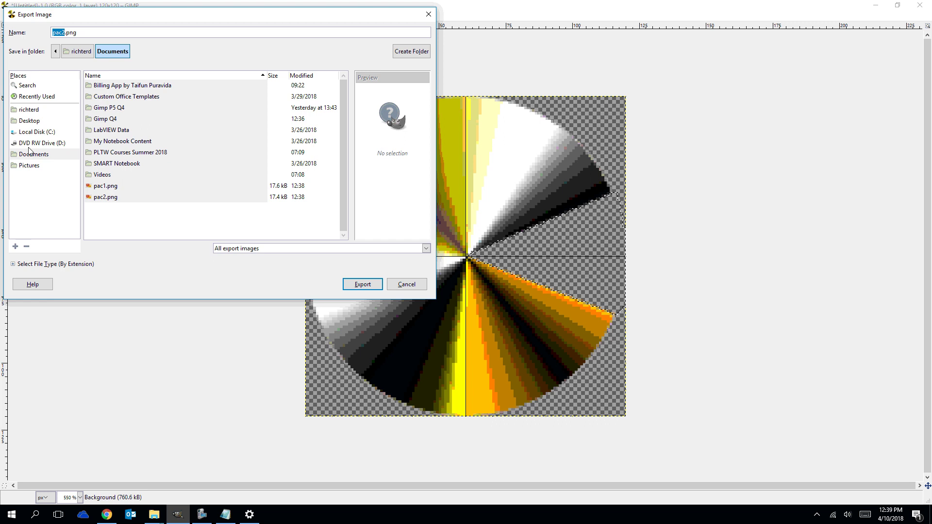
pyautogui.press('BackSpace')
pyautogui.write('3')
pyautogui.press('Return')
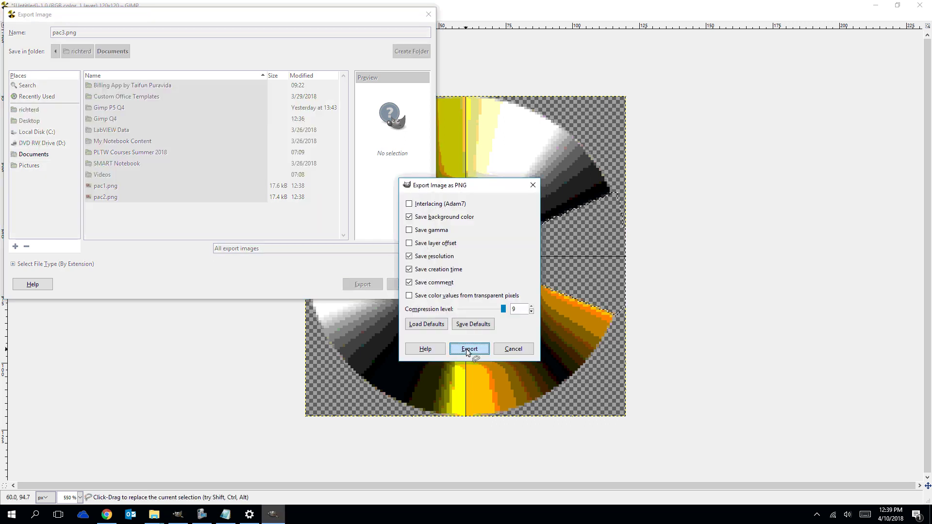
pyautogui.click(467, 348)
# - Select an even wider mouth wedge from the disc's centre past its right edge with Free Select and delete it
pyautogui.click(467, 255)
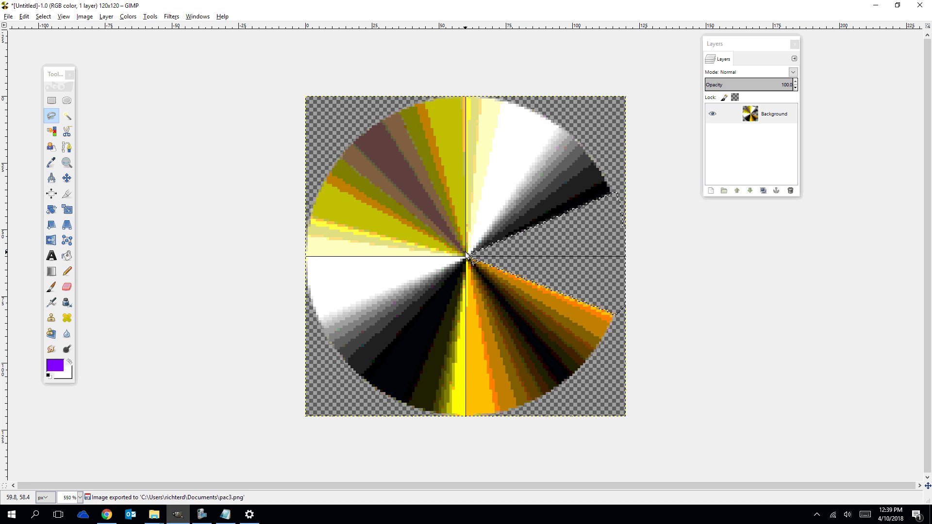
pyautogui.click(605, 146)
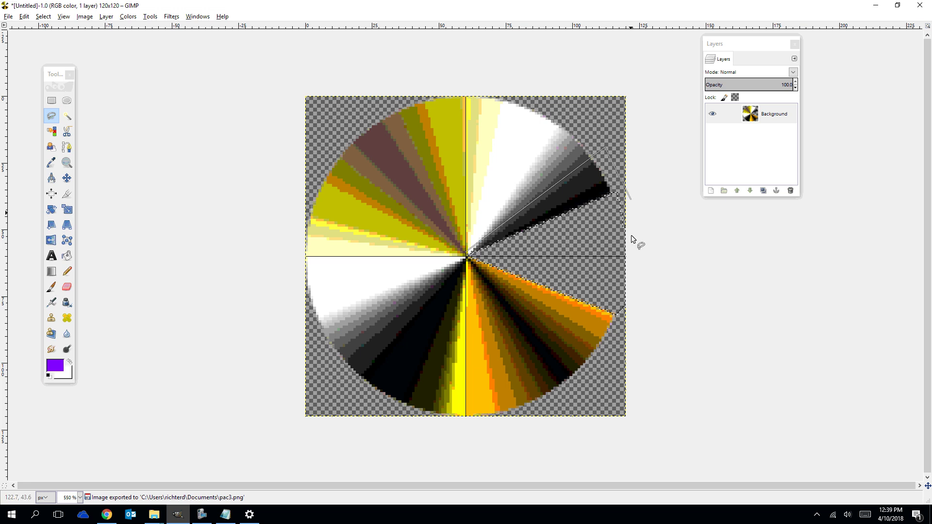
pyautogui.click(622, 336)
pyautogui.click(599, 350)
pyautogui.click(467, 254)
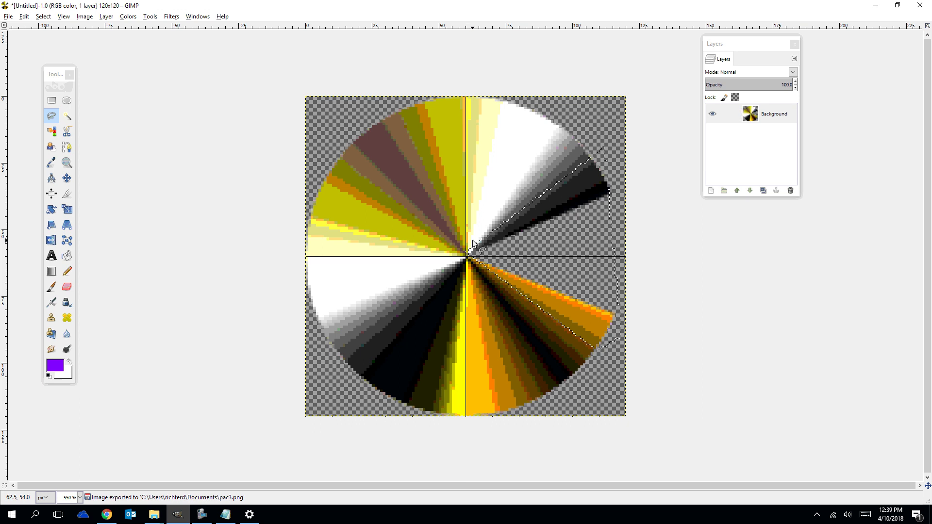
pyautogui.press('Return')
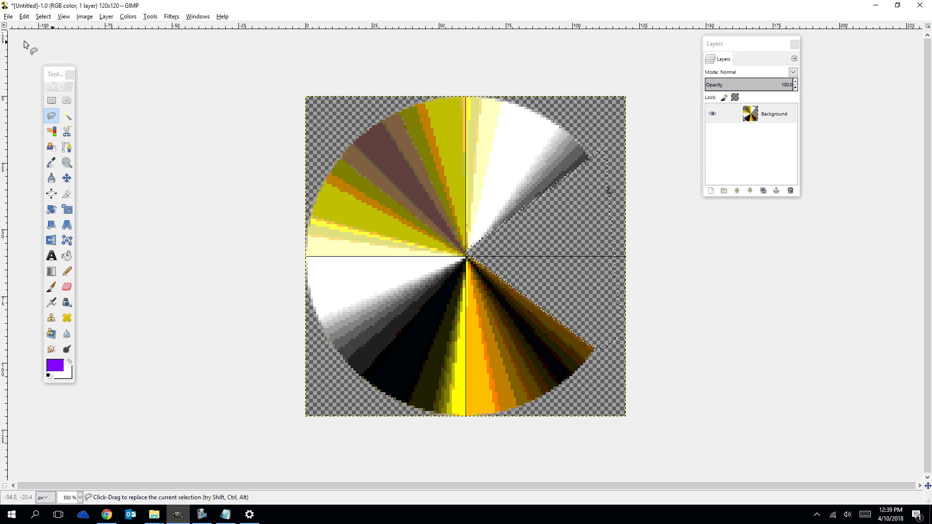
# - Export the disc with the widest mouth as pac4.png to the Documents folder
pyautogui.click(10, 16)
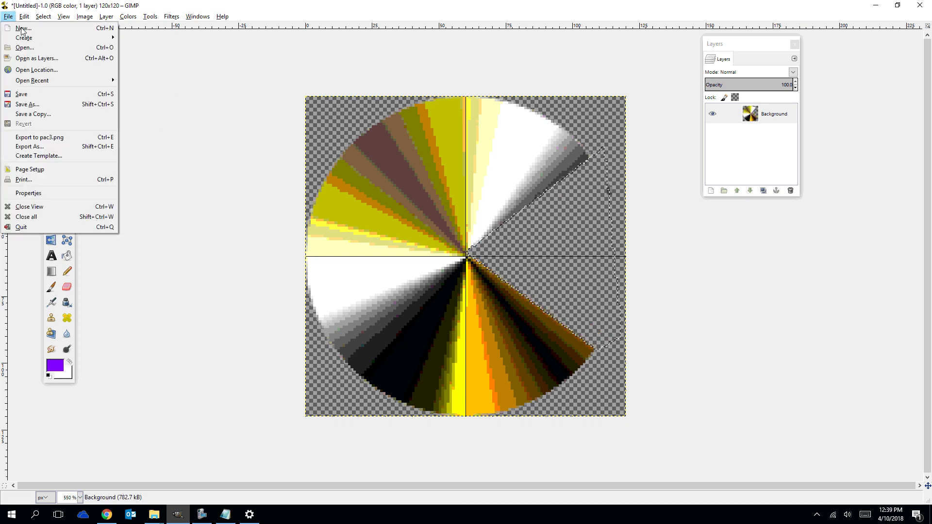
pyautogui.click(30, 147)
pyautogui.write('pac4')
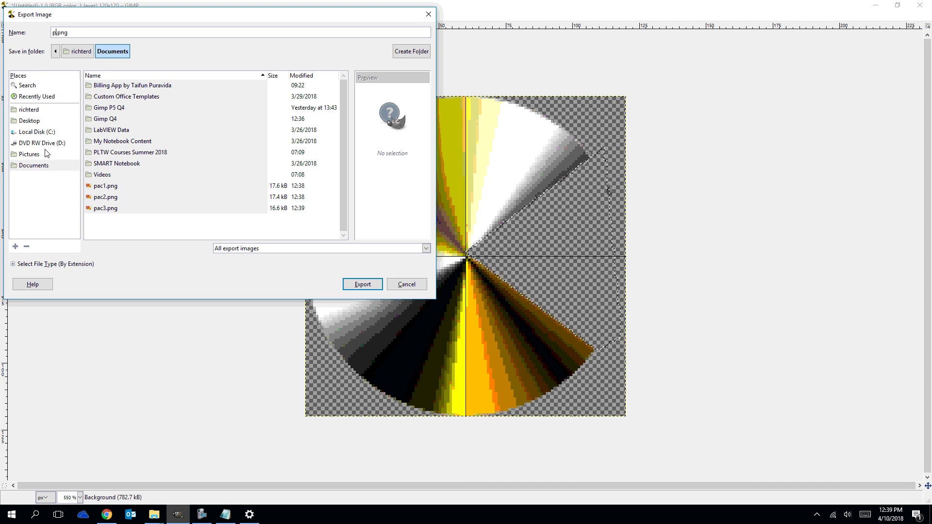
pyautogui.press('Return')
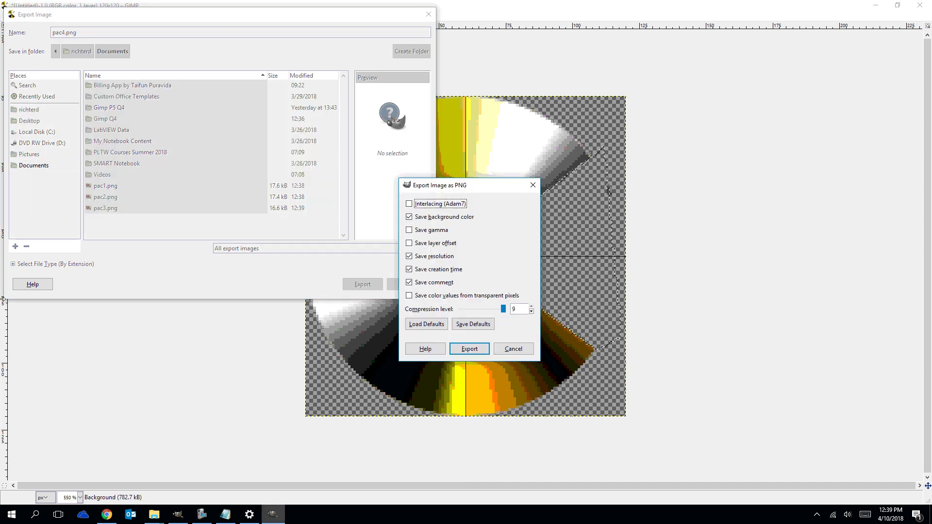
pyautogui.click(467, 350)
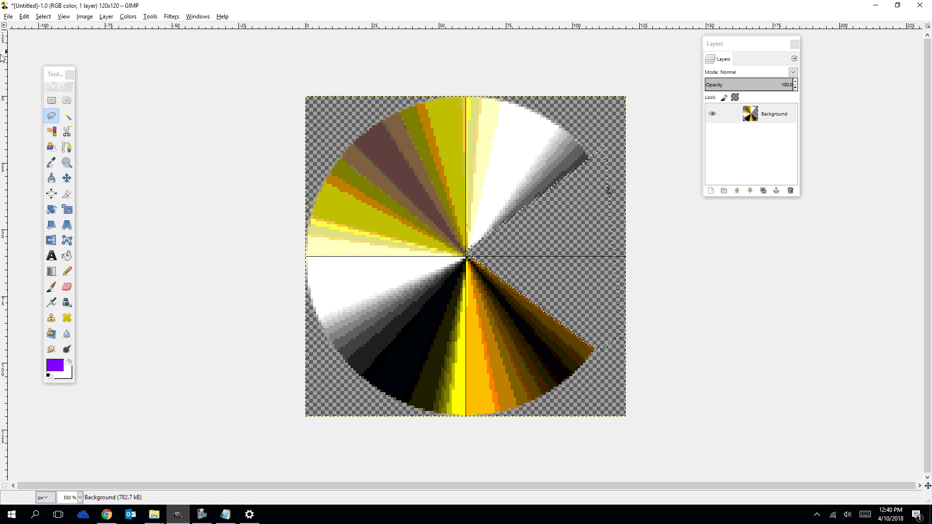
# - Switch to File Explorer to examine the Gimp Q4 images and the exported Pac-Man frames in Documents, and close the window
pyautogui.click(154, 515)
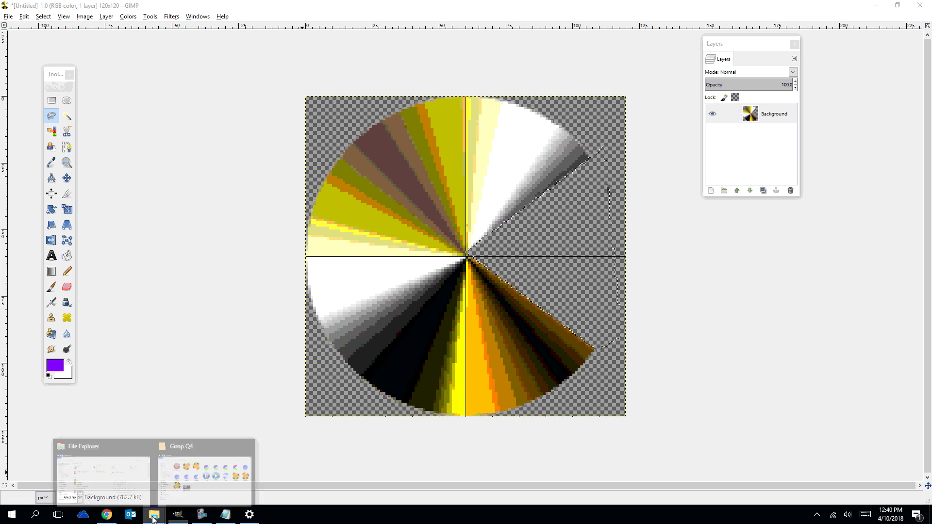
pyautogui.click(205, 490)
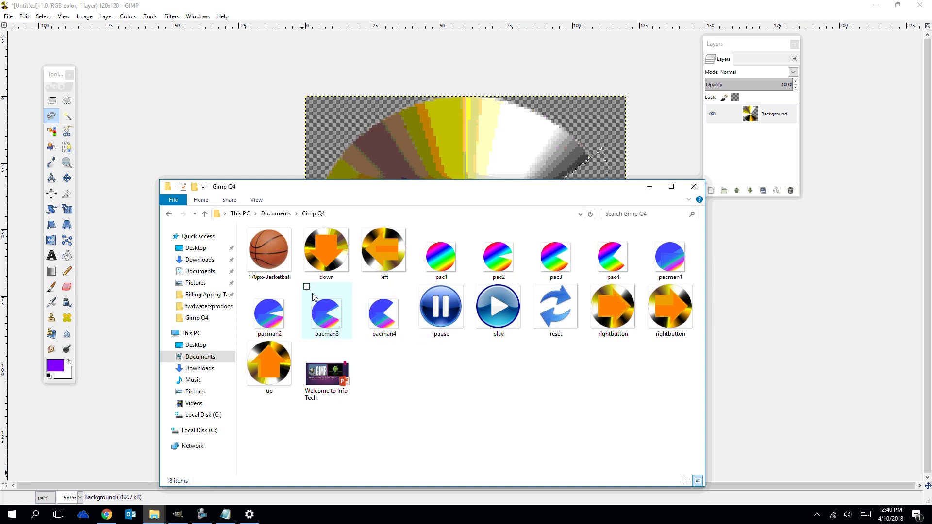
pyautogui.click(276, 214)
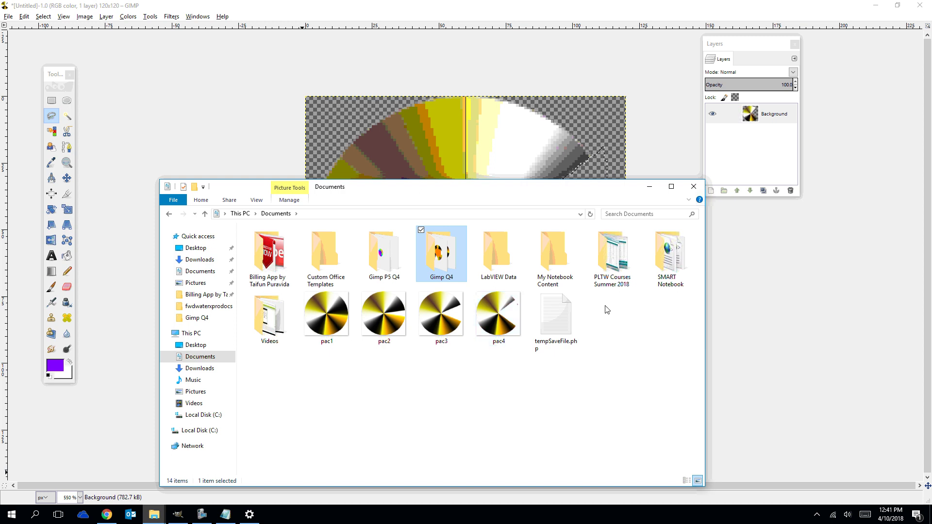
pyautogui.click(694, 187)
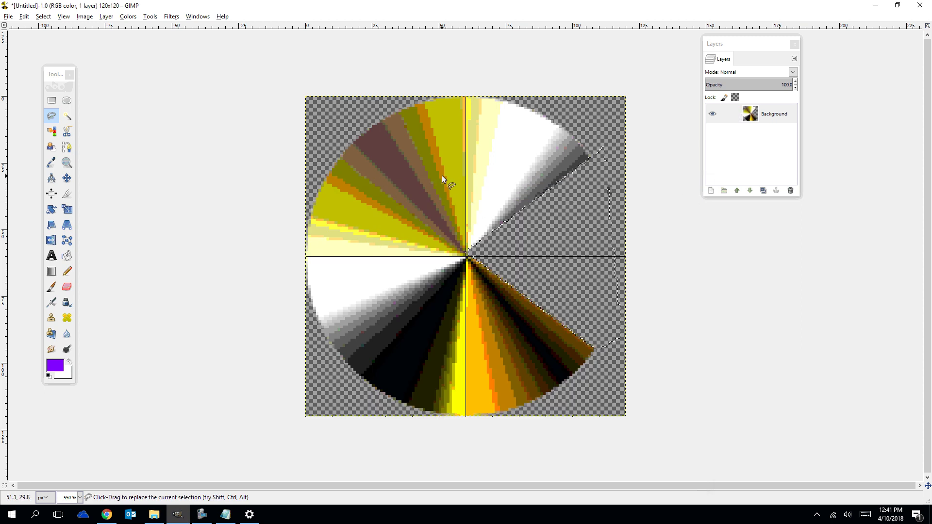
# - Create a new 120 × 120 px image in a maximized window and show the grid over its canvas
pyautogui.click(8, 16)
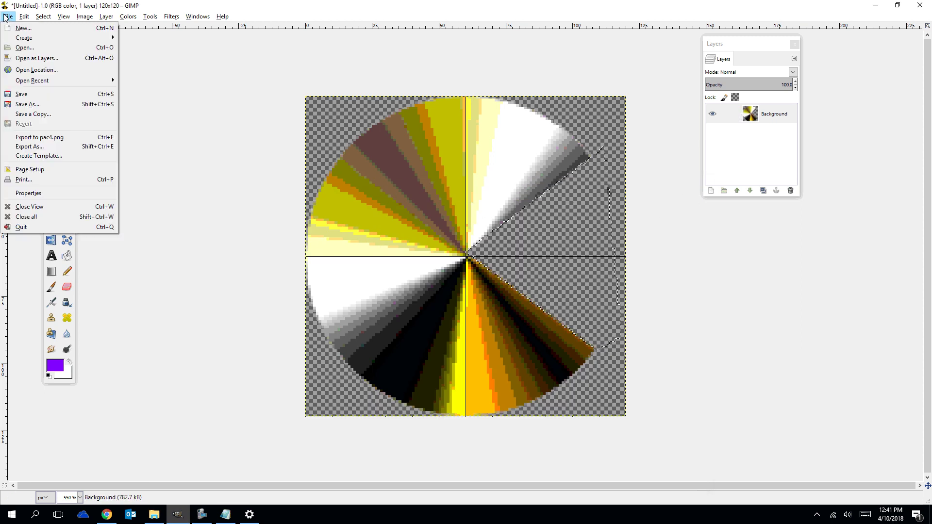
pyautogui.click(21, 29)
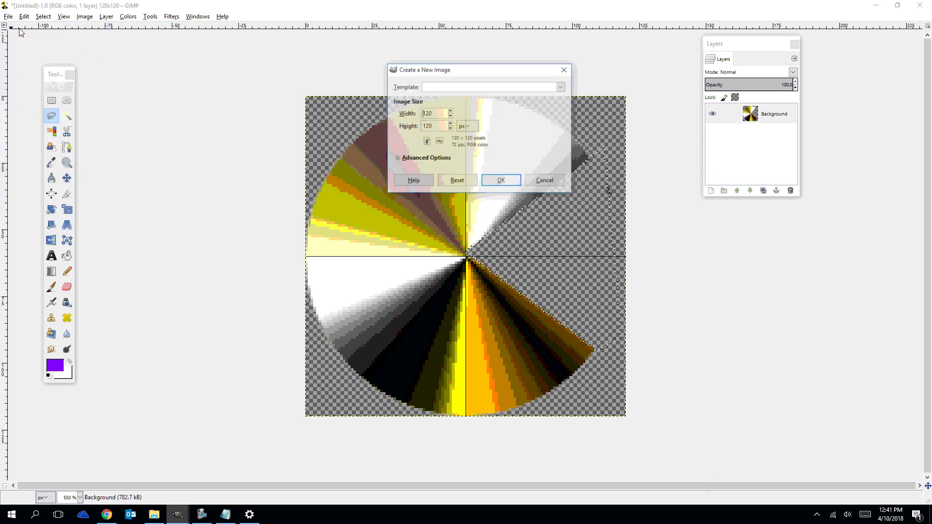
pyautogui.click(501, 181)
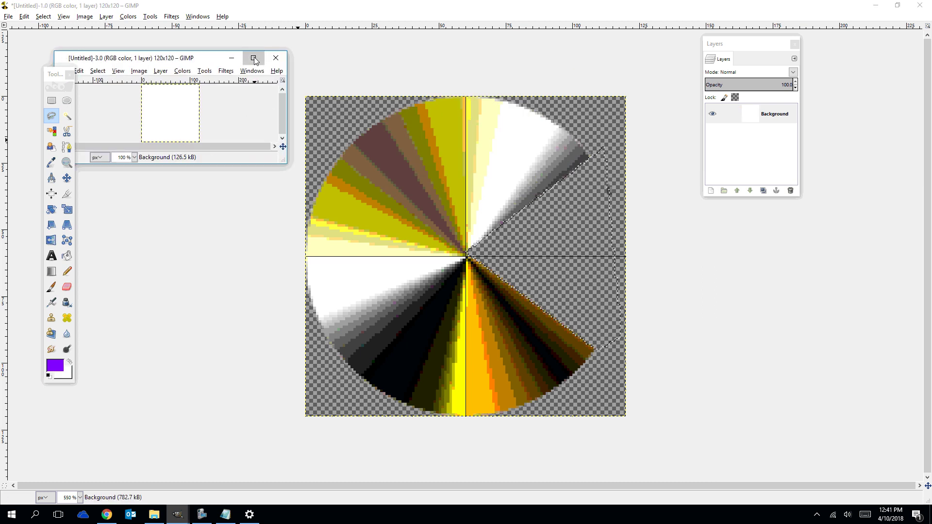
pyautogui.click(254, 59)
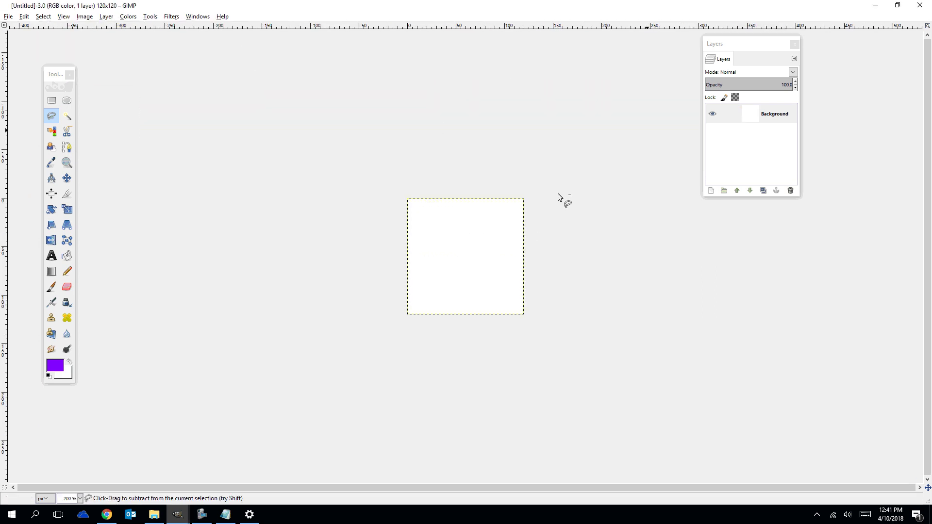
pyautogui.scroll(3, 558, 193)
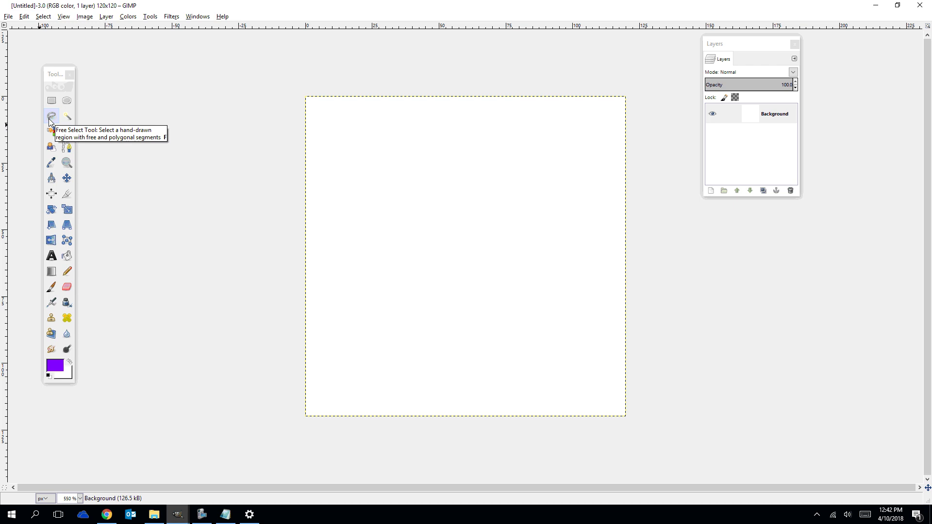
pyautogui.click(64, 16)
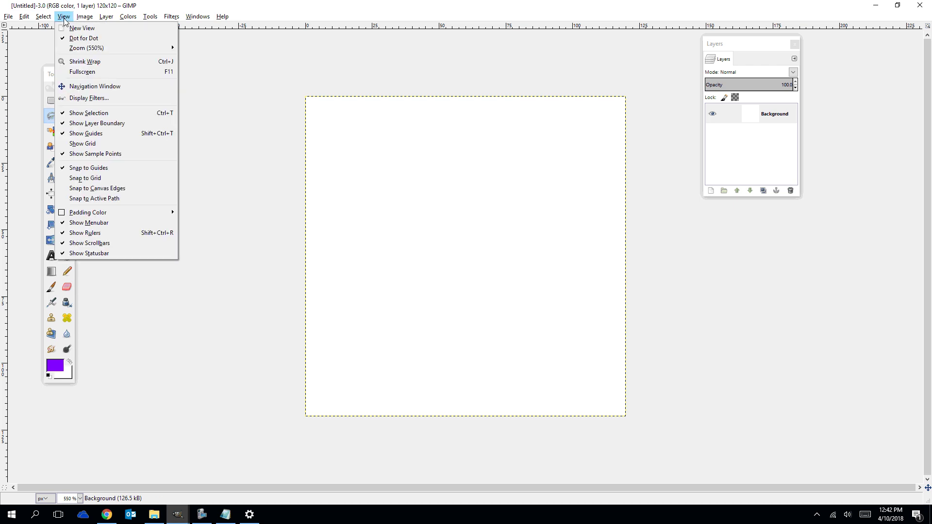
pyautogui.click(80, 145)
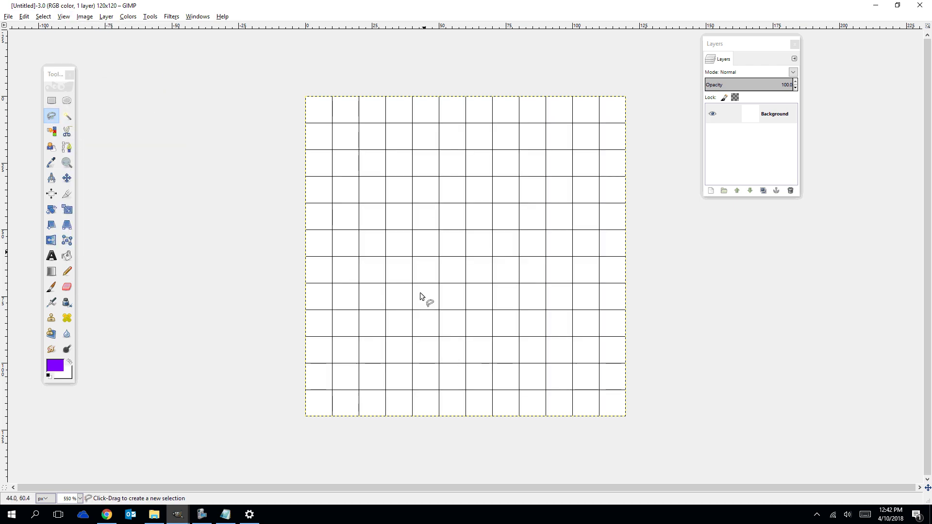
# - Start a Free Select ghost outline along the grid, tracing an angular domed top from about x = 10 to x = 110 px
pyautogui.click(51, 116)
pyautogui.click(332, 365)
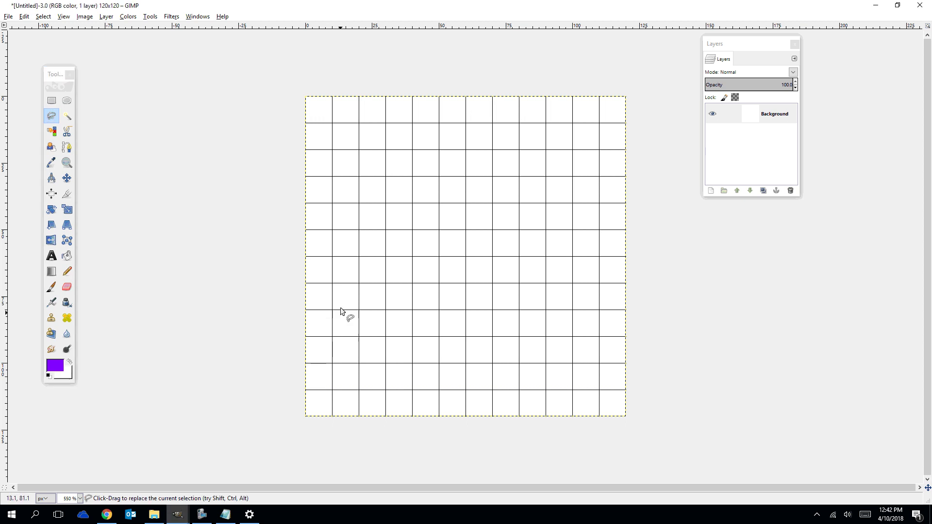
pyautogui.click(332, 200)
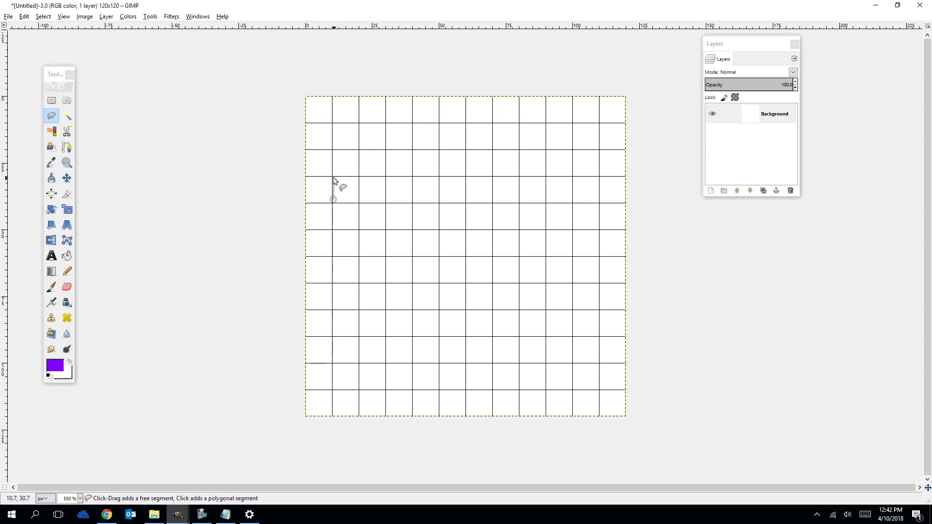
pyautogui.click(359, 148)
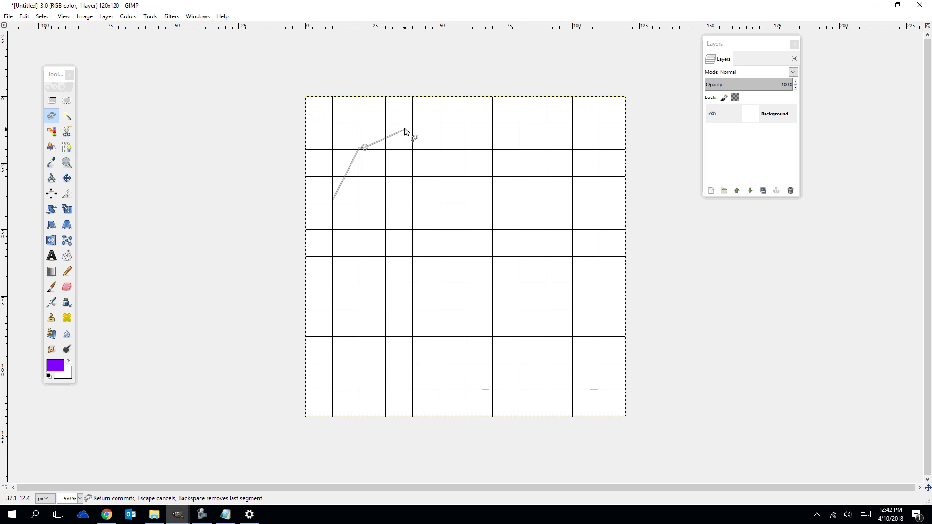
pyautogui.click(412, 124)
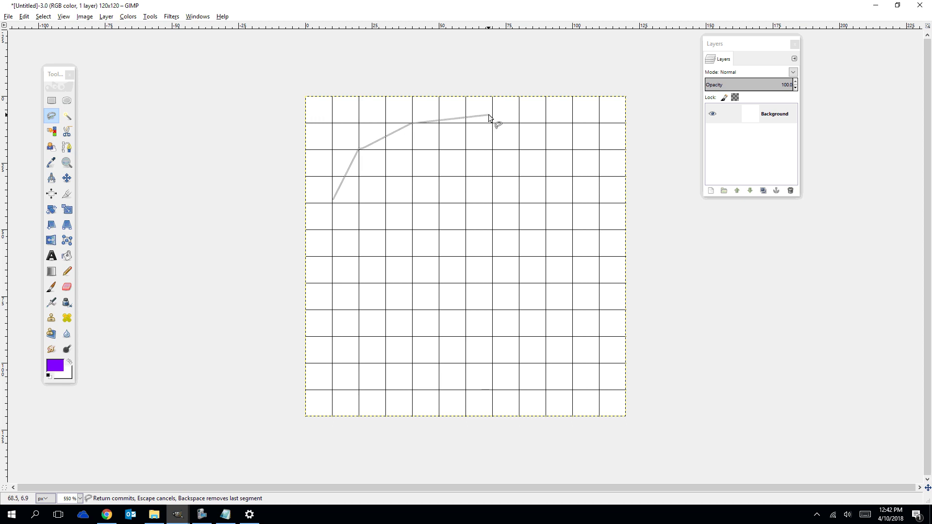
pyautogui.click(520, 122)
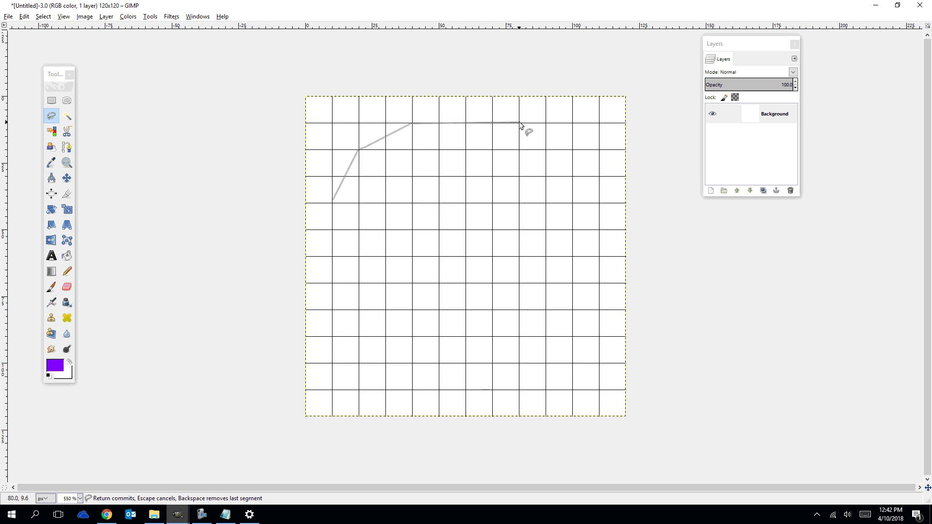
pyautogui.click(573, 149)
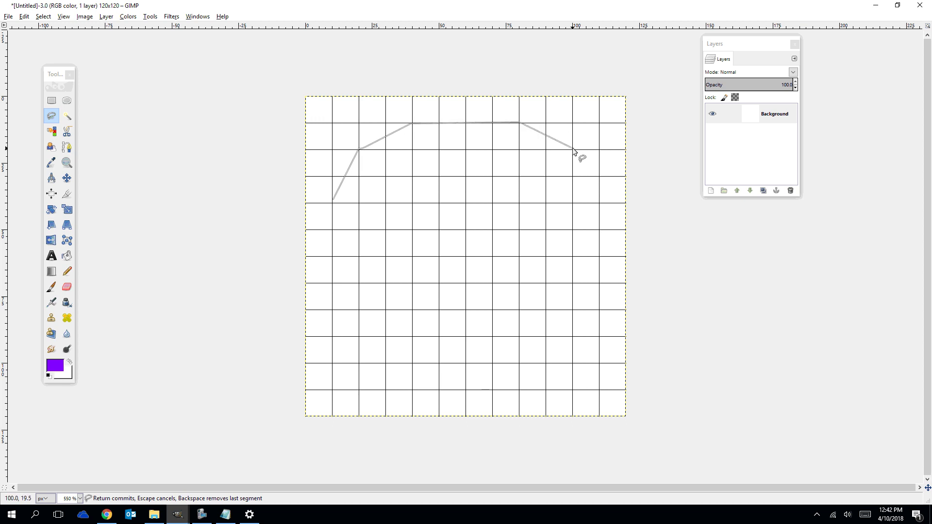
pyautogui.click(600, 204)
# - Trace the ghost's straight right side, zigzag lower edge and left side, closing the outline at its starting point
pyautogui.click(598, 388)
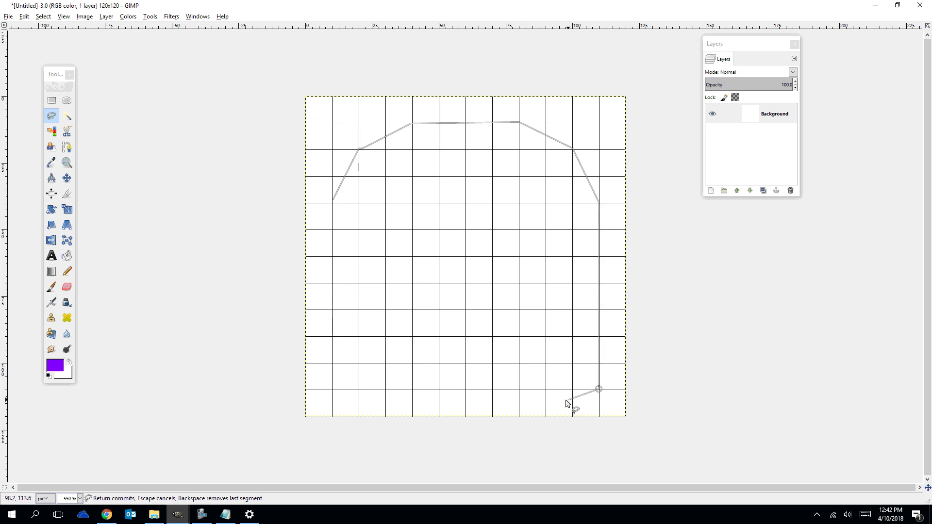
pyautogui.click(546, 415)
pyautogui.click(492, 389)
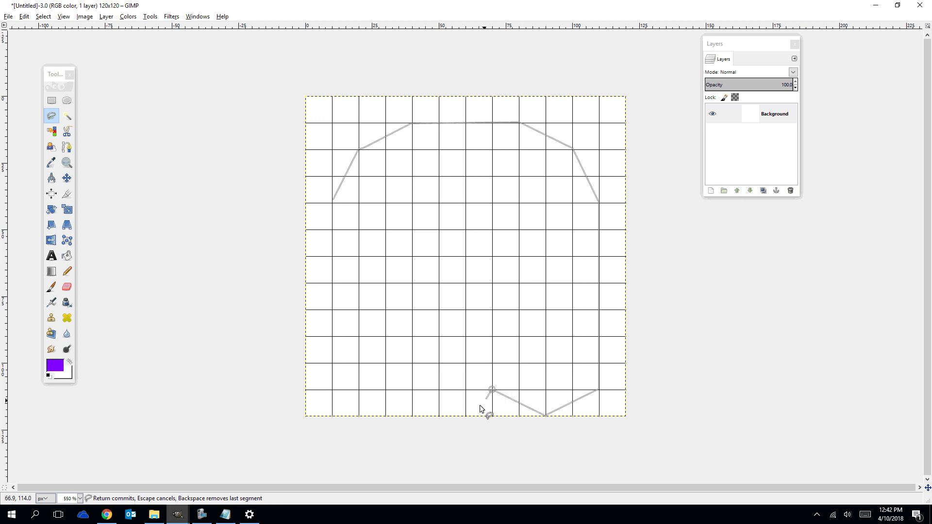
pyautogui.click(440, 416)
pyautogui.click(386, 390)
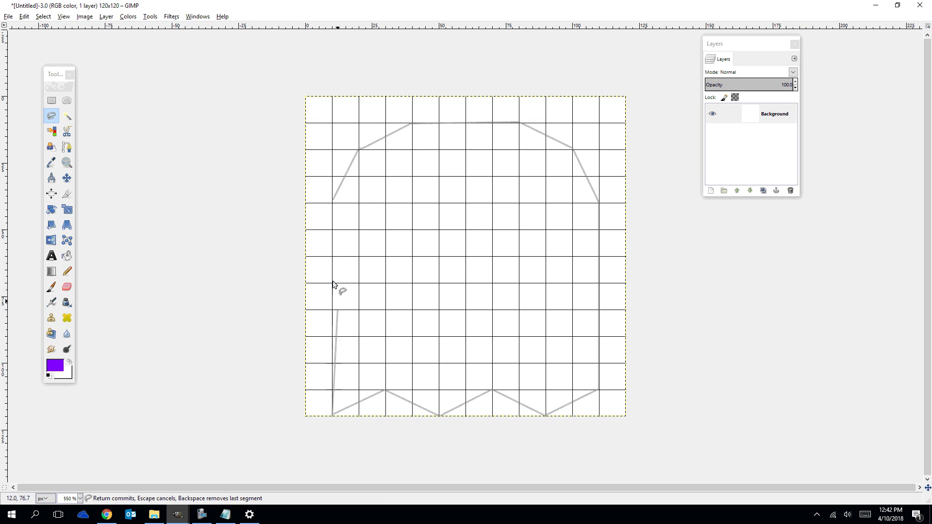
pyautogui.click(333, 201)
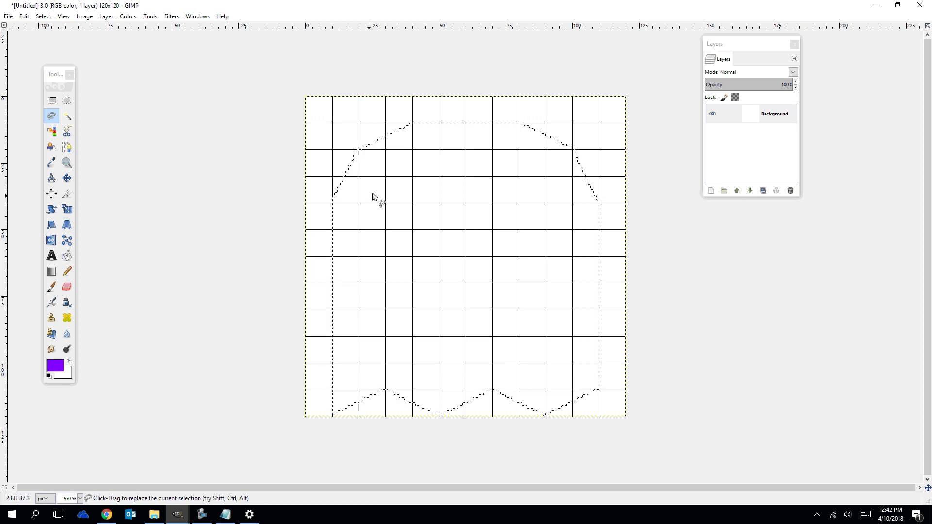
# - Fill the ghost selection with the Yellow Orange gradient in Conical (sym) shape, running diagonally from upper left to lower right
pyautogui.click(51, 272)
pyautogui.doubleClick(50, 273)
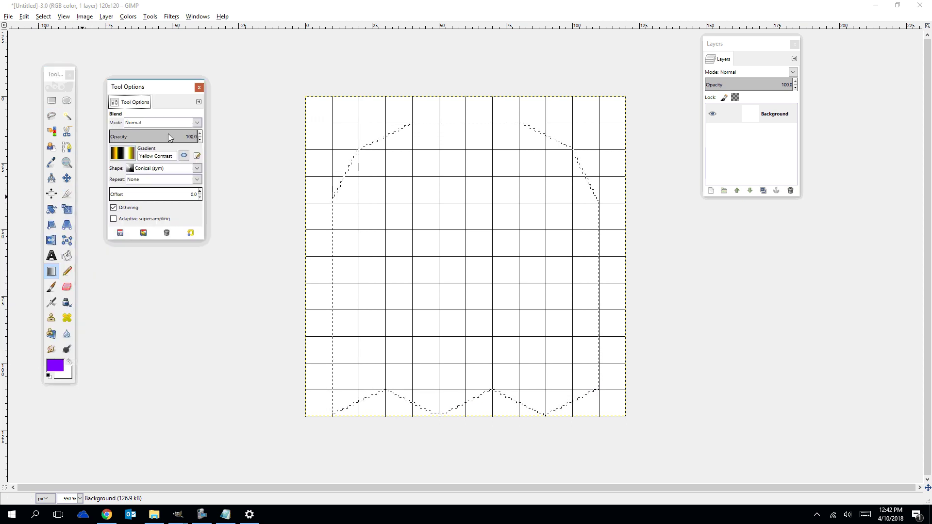
pyautogui.click(118, 160)
pyautogui.click(124, 272)
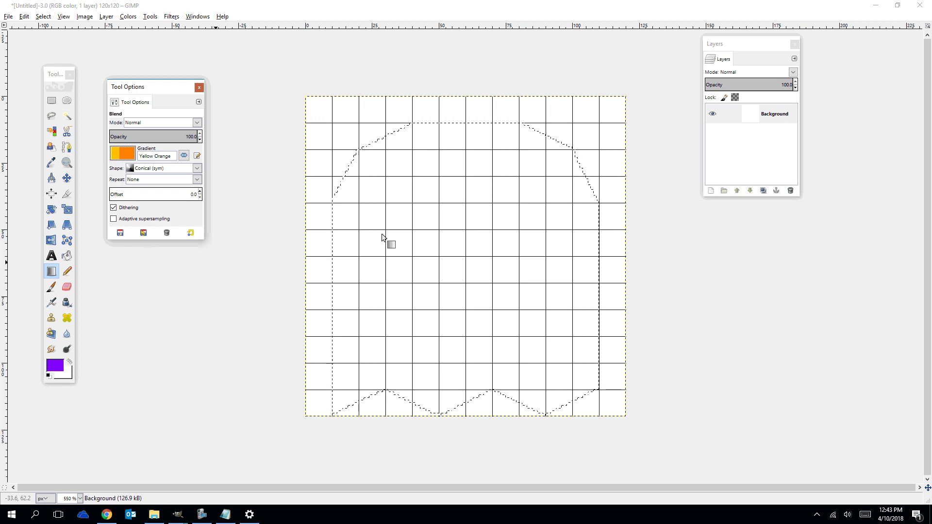
pyautogui.moveTo(387, 143); pyautogui.dragTo(585, 381)
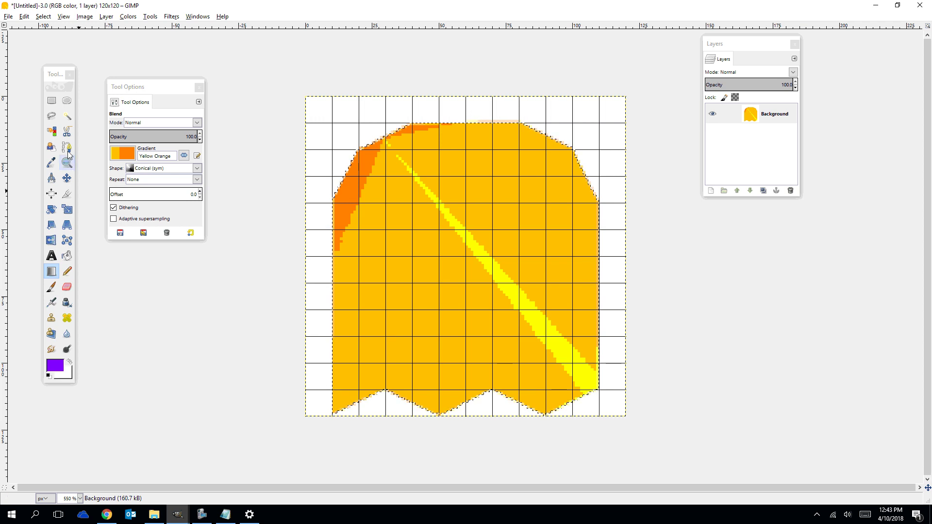
# - Select a 30 × 30 px circle starting at 30, 30 on the ghost and fill it with the Radial Eyeball Green gradient in Radial shape
pyautogui.click(68, 100)
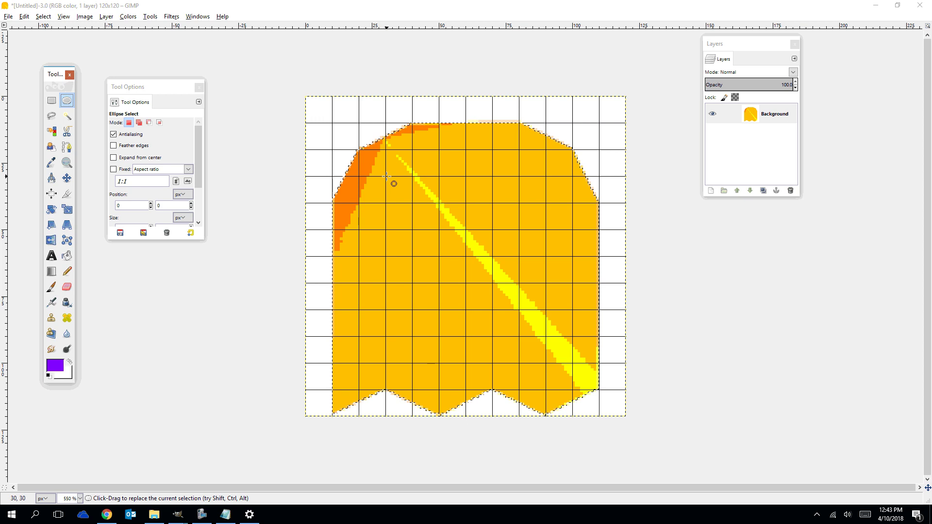
pyautogui.moveTo(386, 176); pyautogui.dragTo(466, 257)
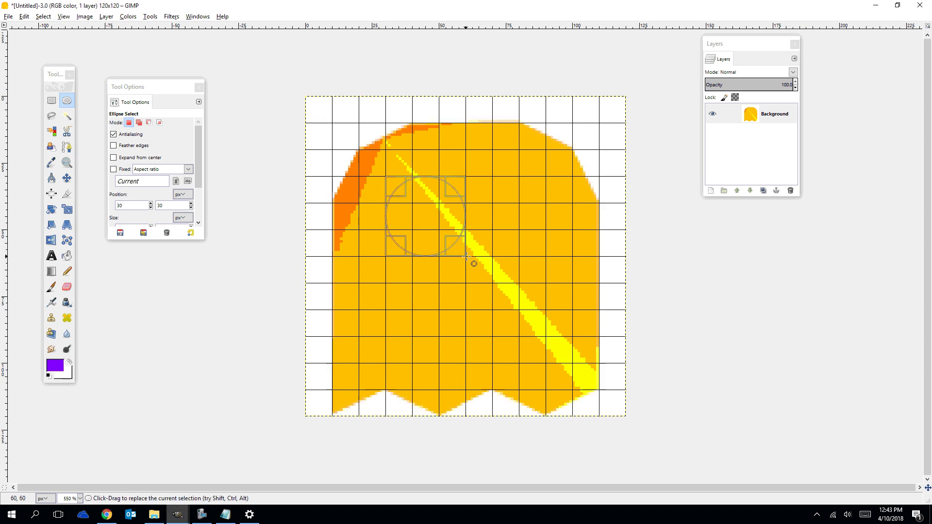
pyautogui.click(51, 272)
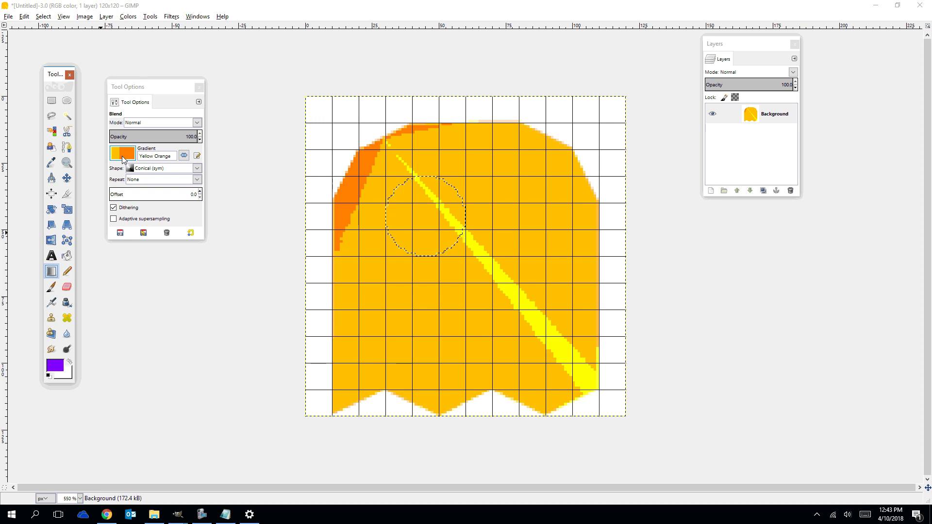
pyautogui.click(122, 153)
pyautogui.click(123, 260)
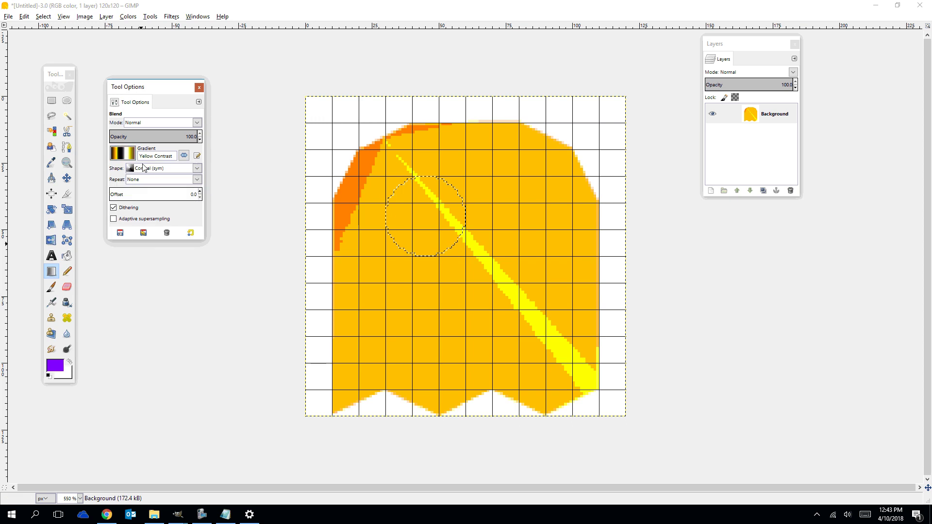
pyautogui.click(127, 157)
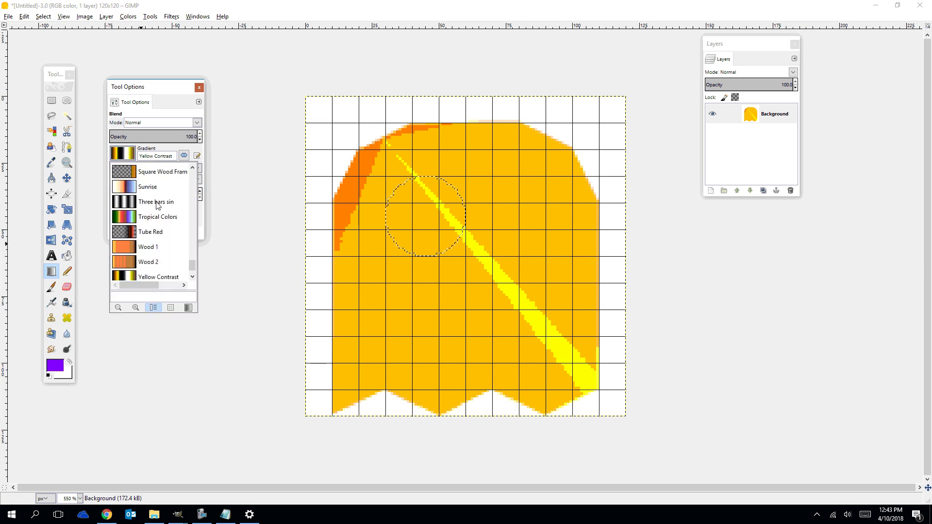
pyautogui.scroll(5, 156, 204)
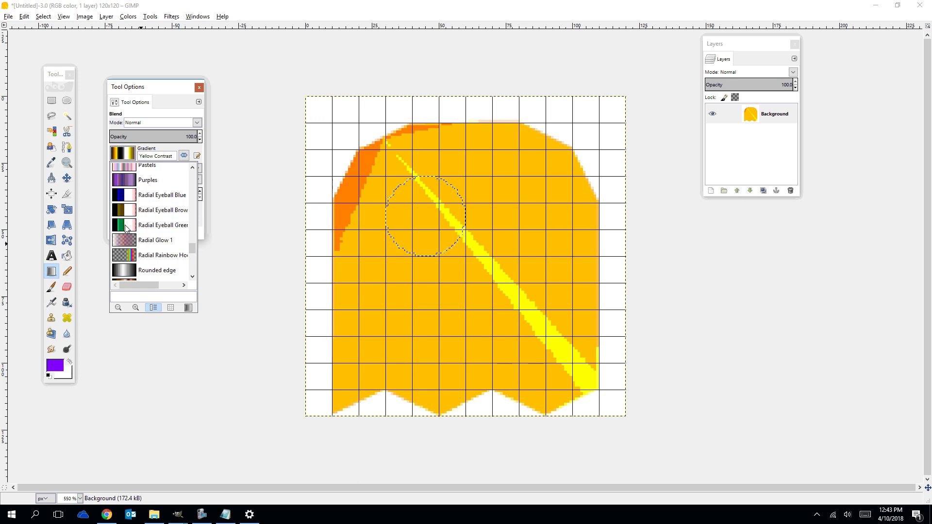
pyautogui.doubleClick(157, 224)
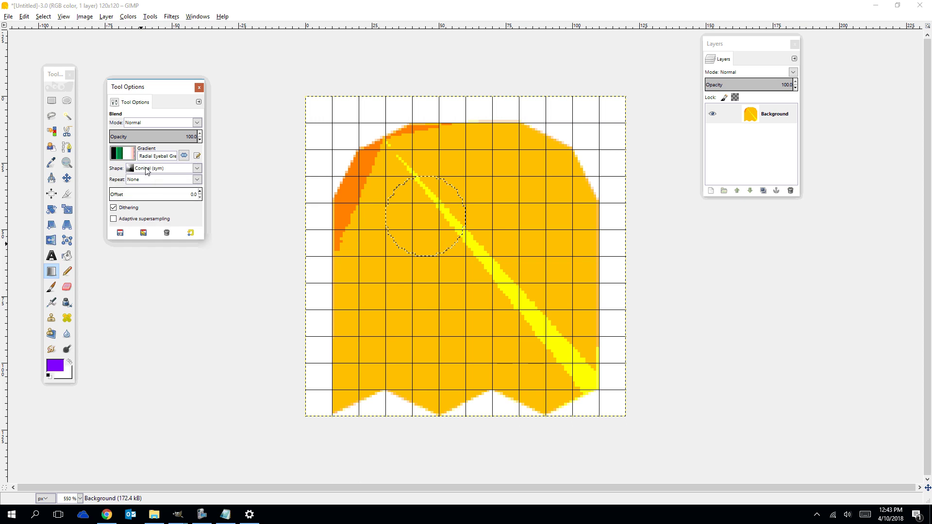
pyautogui.click(146, 170)
pyautogui.click(143, 193)
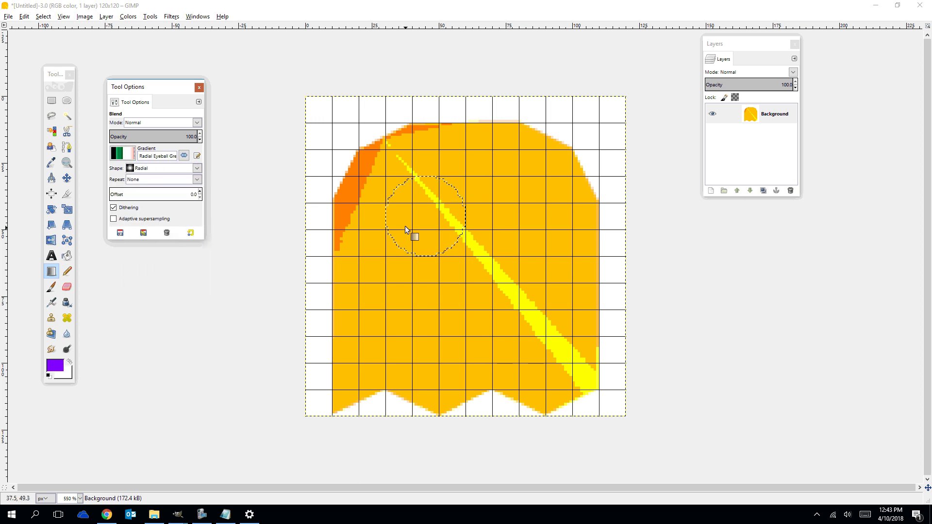
pyautogui.moveTo(423, 214); pyautogui.dragTo(450, 248)
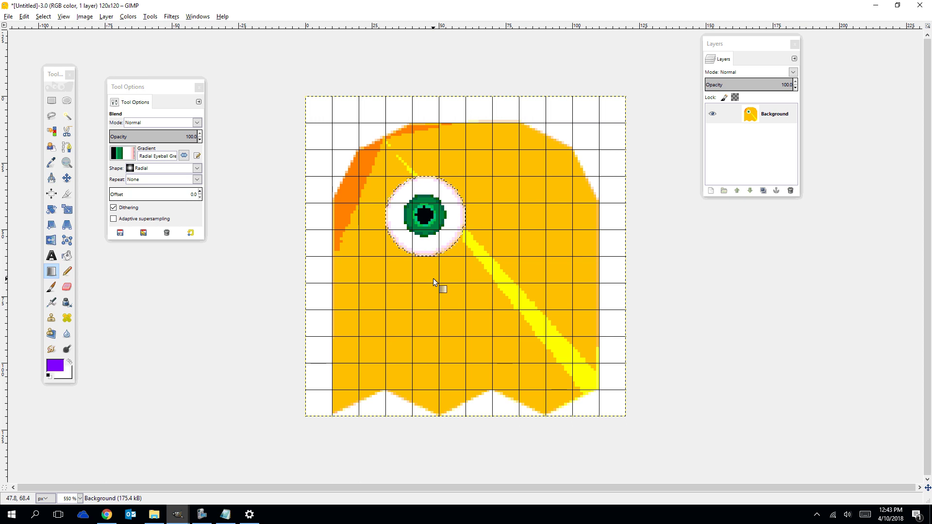
# - Try to duplicate the filled eye by copying and pasting its circular selection and moving the copy to the right
pyautogui.hotkey('ctrl', 'c')
pyautogui.hotkey('ctrl', 'v')
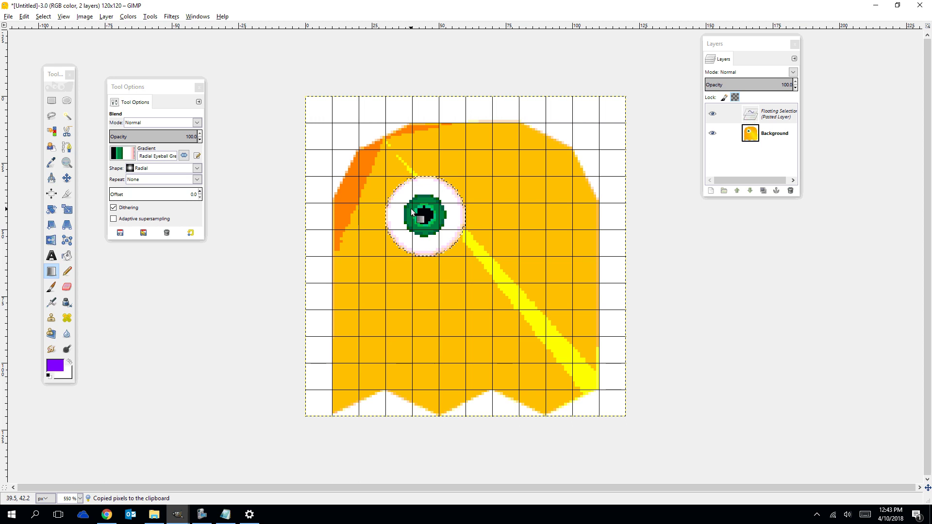
pyautogui.moveTo(411, 208); pyautogui.dragTo(454, 232)
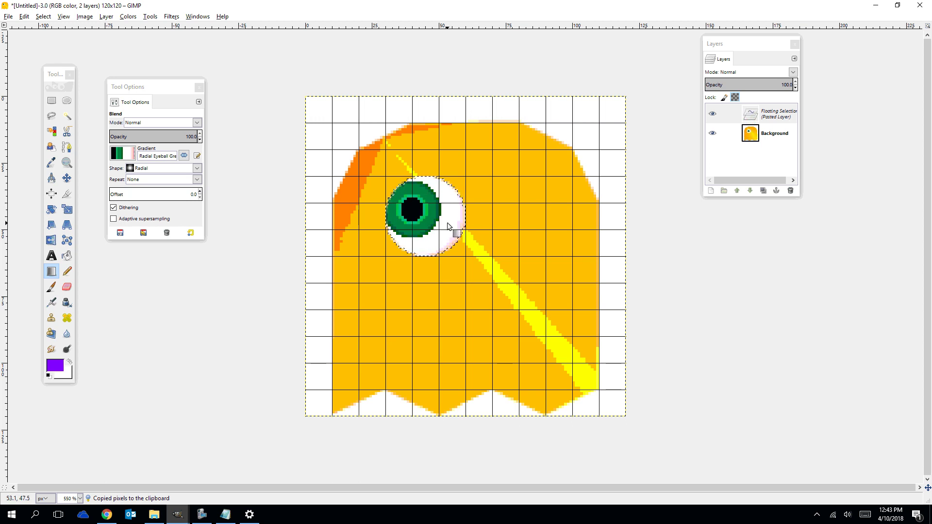
pyautogui.hotkey('ctrl', 'z')
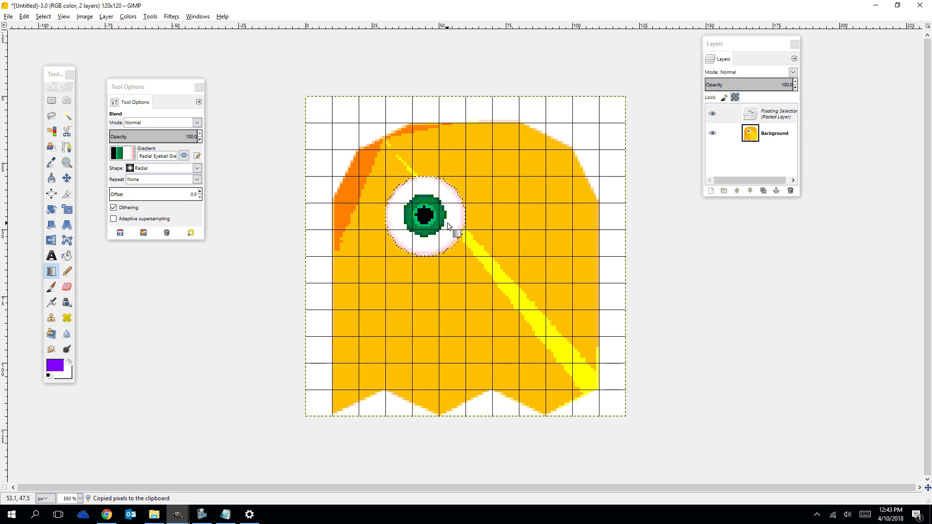
pyautogui.click(51, 100)
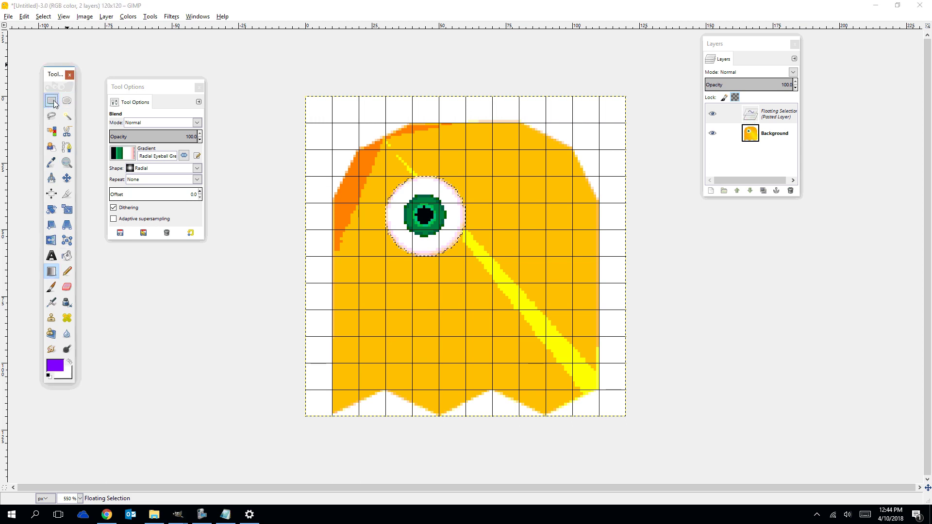
pyautogui.click(391, 183)
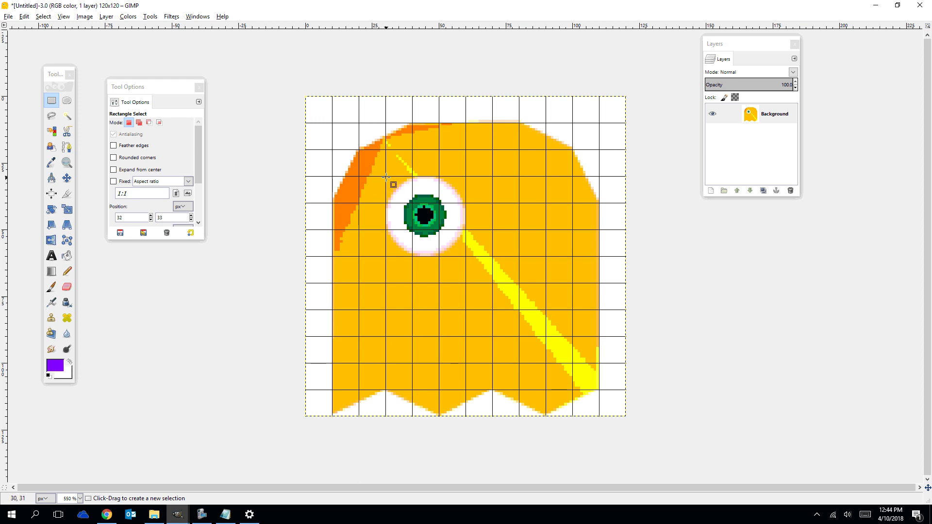
# - Try to duplicate the eye with a 30 × 30 px rectangular selection, placing the copy on the right side of the face
pyautogui.moveTo(386, 176); pyautogui.dragTo(465, 256)
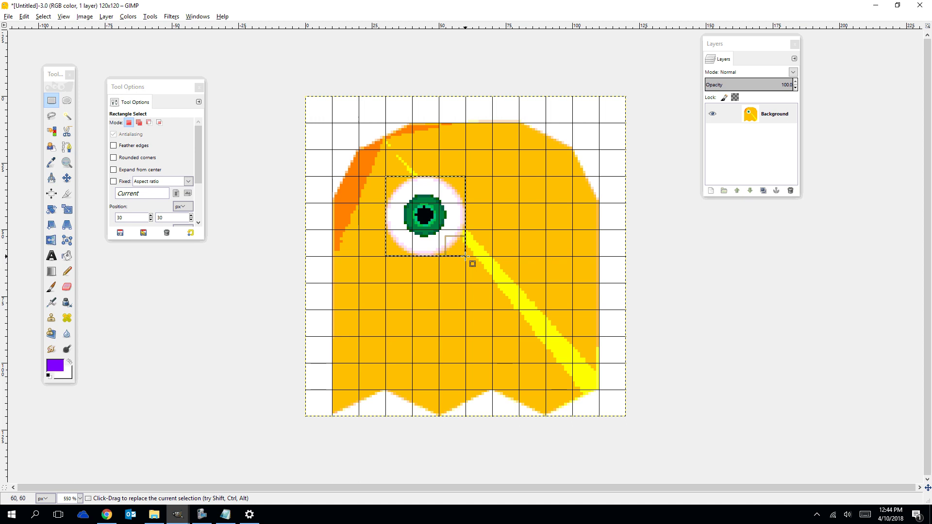
pyautogui.press('ctrl')
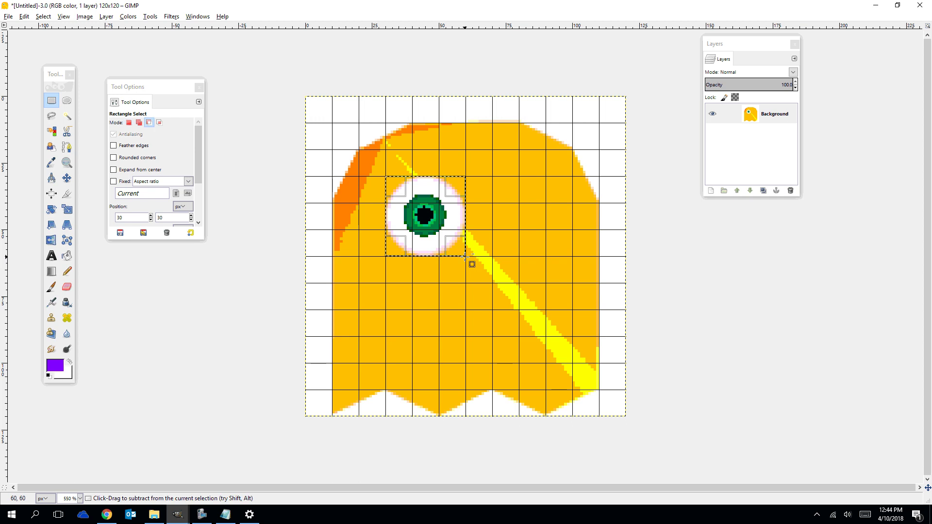
pyautogui.hotkey('ctrl', 'c')
pyautogui.hotkey('ctrl', 'v')
pyautogui.moveTo(424, 228); pyautogui.dragTo(532, 225)
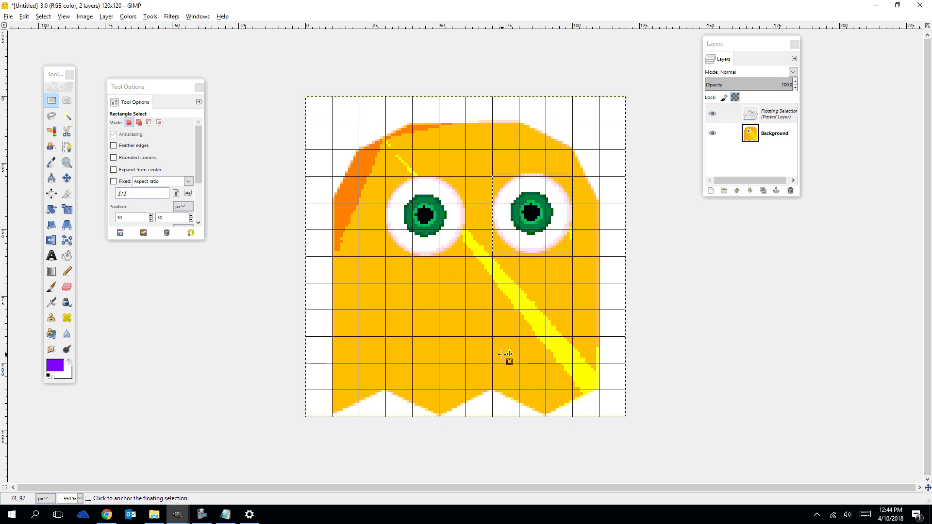
pyautogui.press('ctrl')
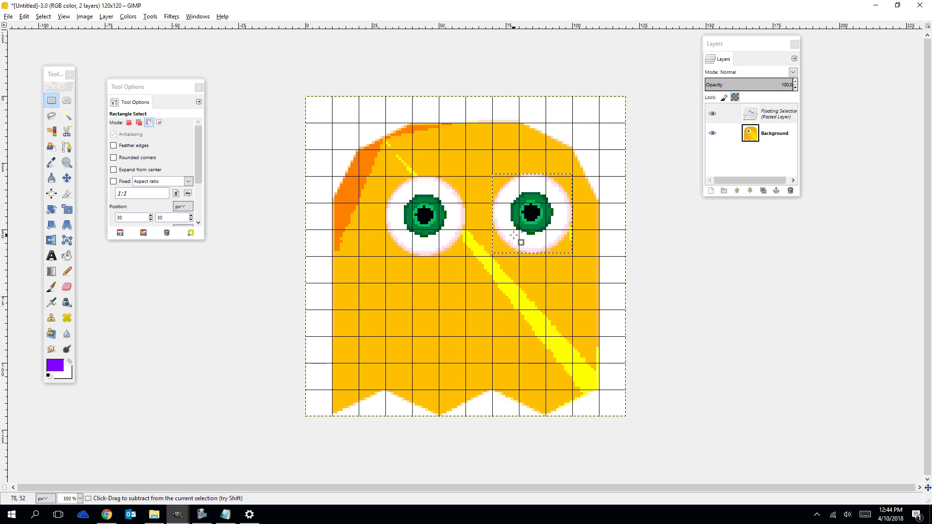
pyautogui.hotkey('ctrl', 'z')
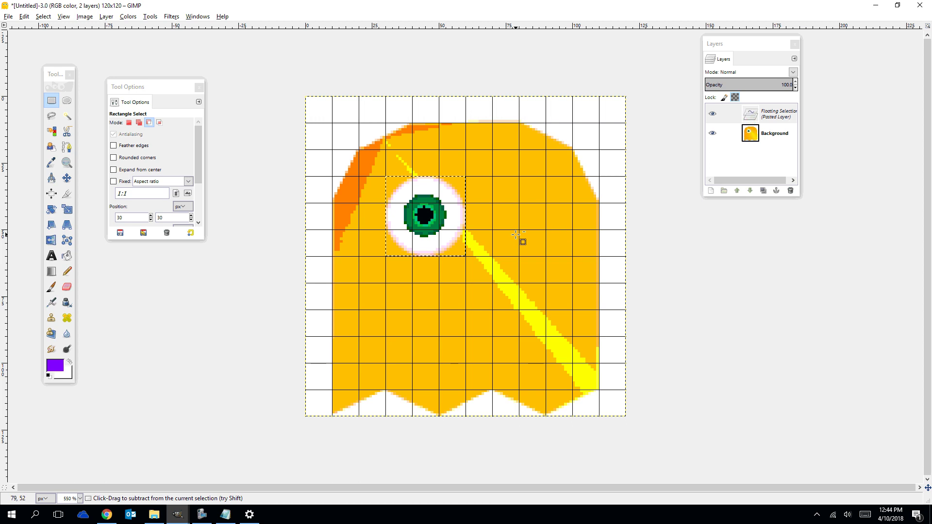
pyautogui.click(68, 100)
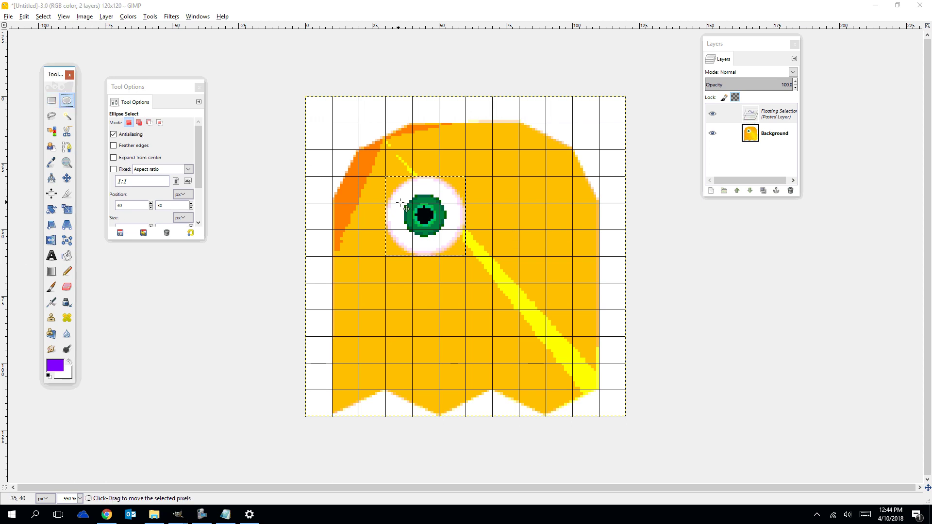
pyautogui.click(381, 168)
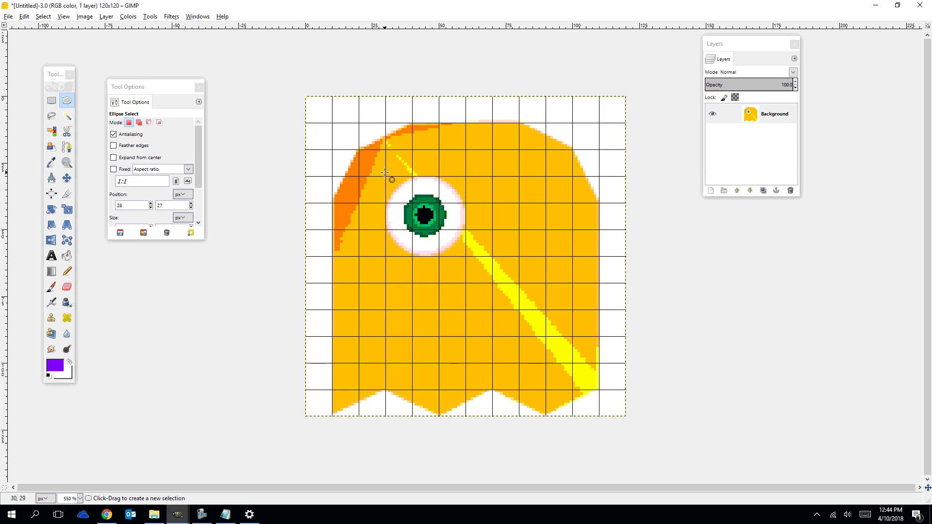
# - Copy the eye with a 30 × 30 px elliptical selection, place the duplicate level with it at about x = 69 px, and anchor it
pyautogui.moveTo(386, 176); pyautogui.dragTo(463, 255)
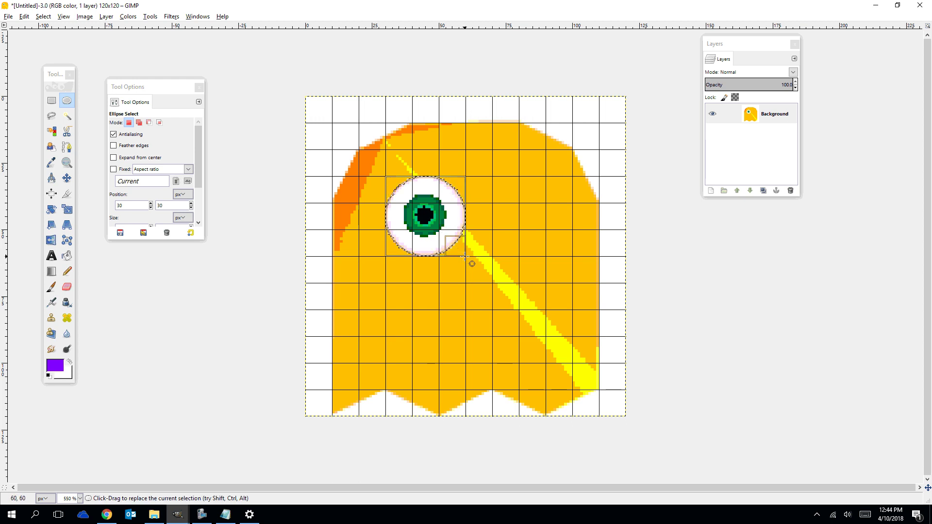
pyautogui.press('ctrl')
pyautogui.hotkey('ctrl', 'c')
pyautogui.hotkey('ctrl', 'v')
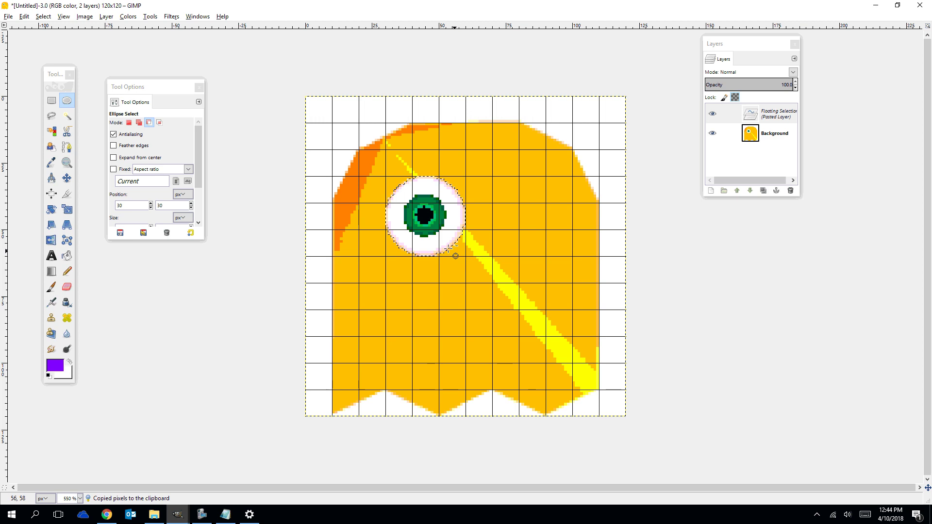
pyautogui.moveTo(421, 219); pyautogui.dragTo(524, 221)
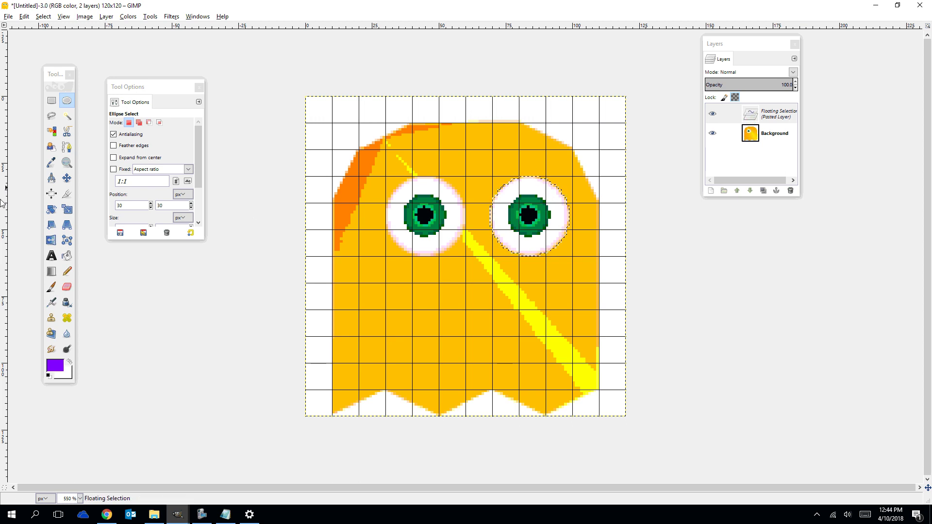
pyautogui.click(51, 116)
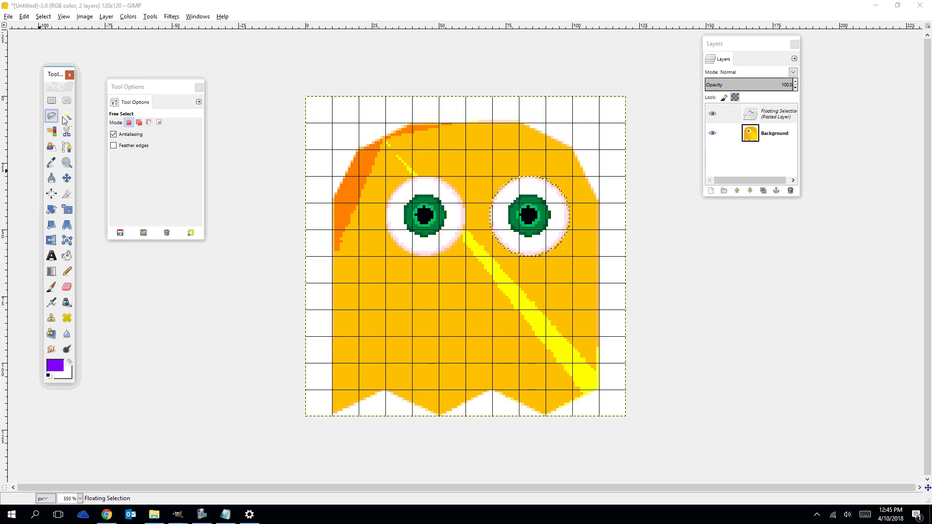
pyautogui.click(358, 283)
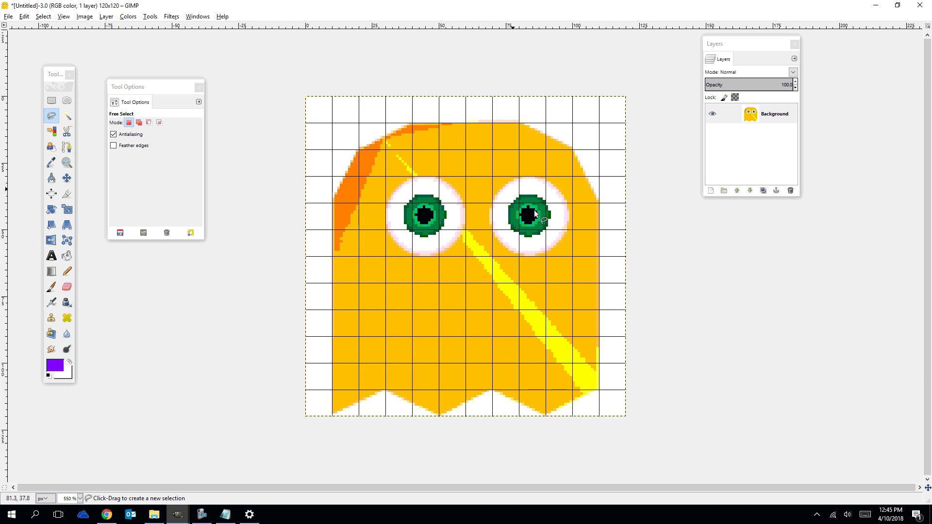
# - Start a Free Select mouth outline below the eyes, tracing zigzag teeth from about x = 20 to x = 90 px along the grid
pyautogui.click(50, 115)
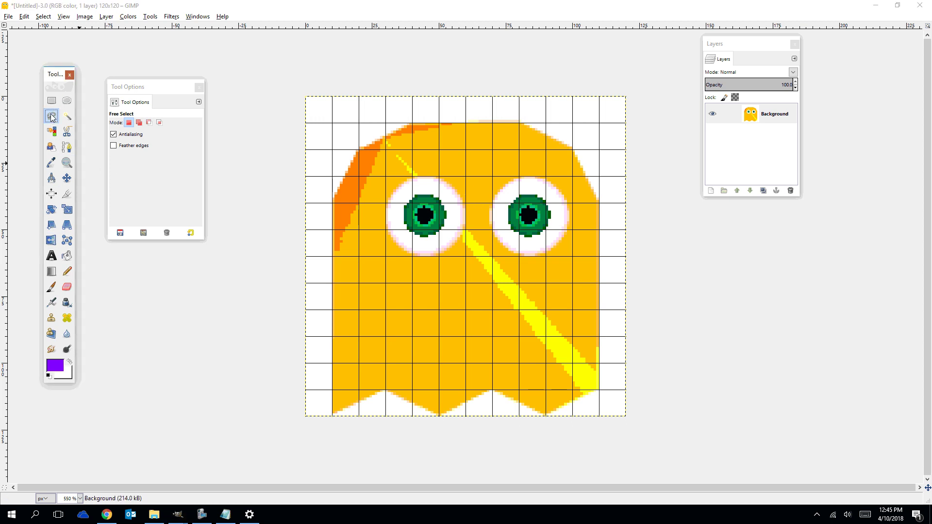
pyautogui.click(359, 285)
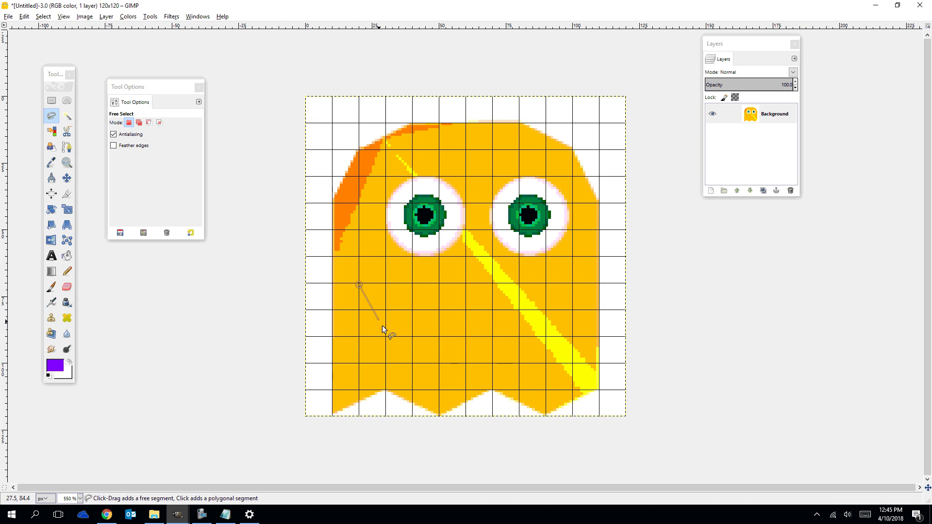
pyautogui.click(385, 363)
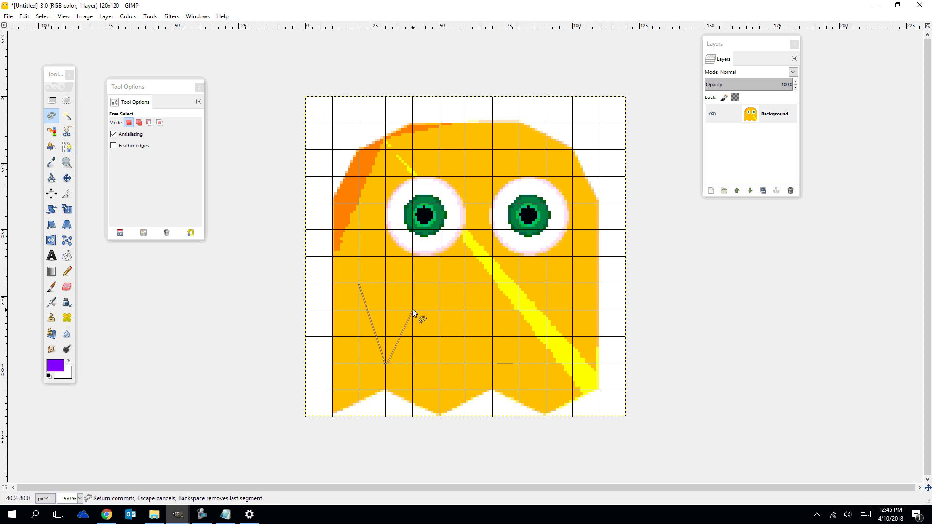
pyautogui.click(413, 309)
pyautogui.click(438, 362)
pyautogui.click(467, 310)
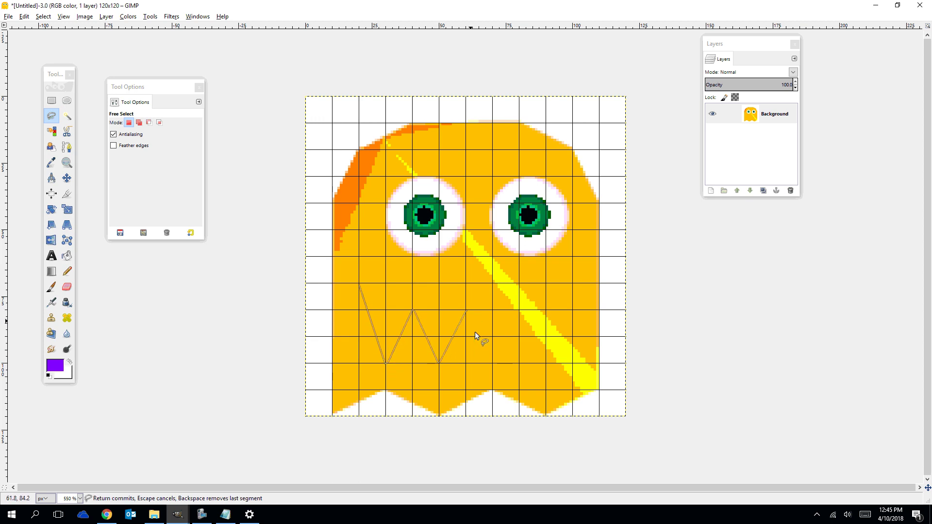
pyautogui.click(492, 362)
pyautogui.click(520, 310)
pyautogui.click(546, 362)
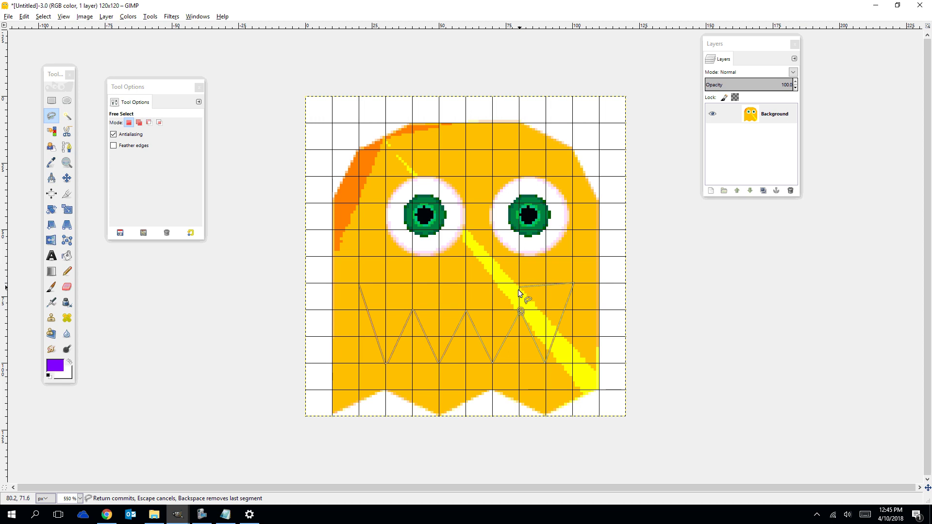
# - Trace the mouth's wavy upper edge back across the face and close the outline at its starting point
pyautogui.click(496, 306)
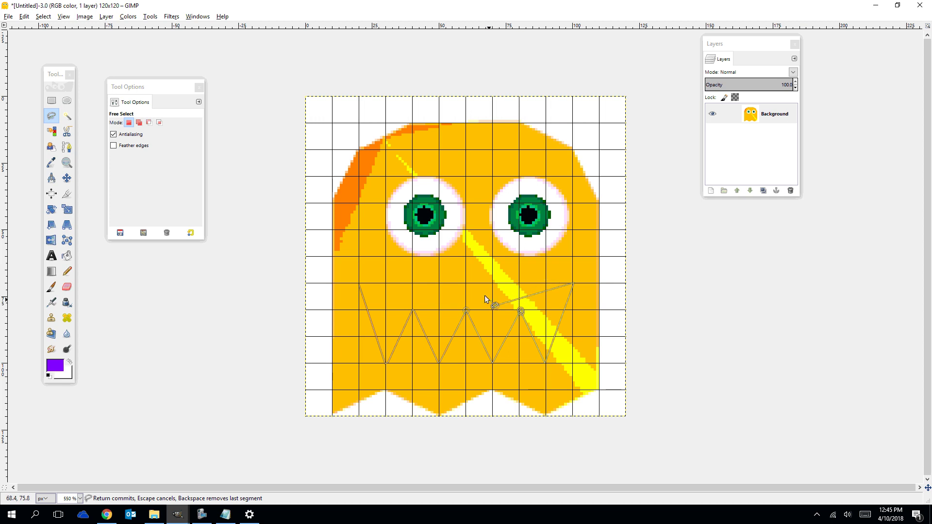
pyautogui.click(437, 291)
pyautogui.click(358, 285)
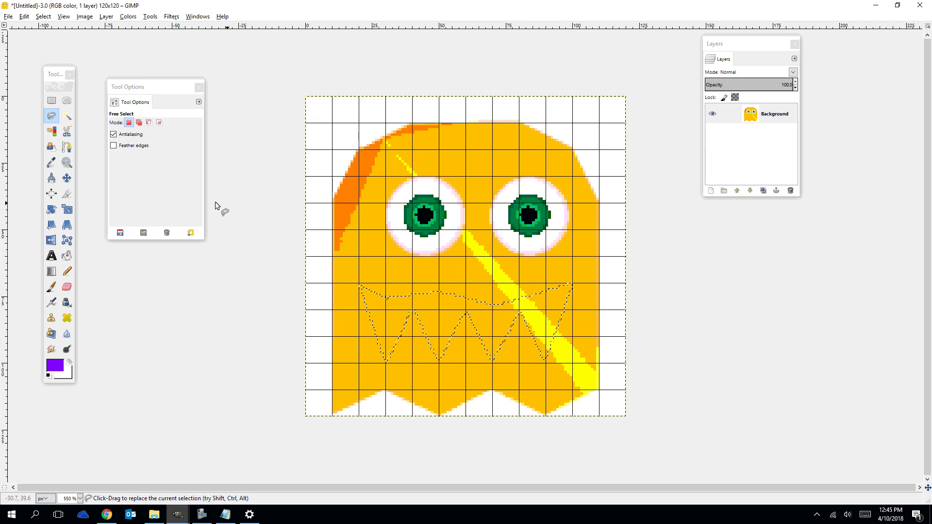
# - Sample the iris's green (00914a) as the foreground color and fill the zigzag mouth selection with it
pyautogui.click(51, 164)
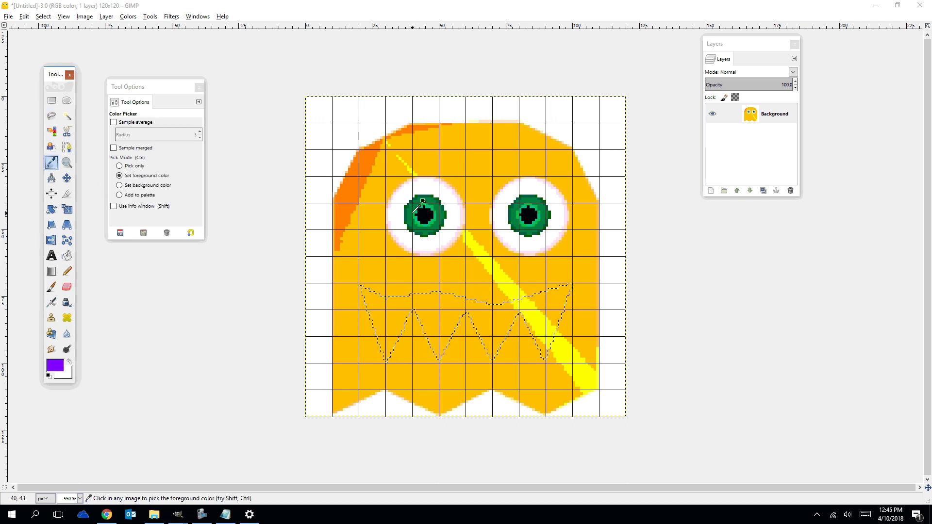
pyautogui.click(418, 207)
pyautogui.click(53, 366)
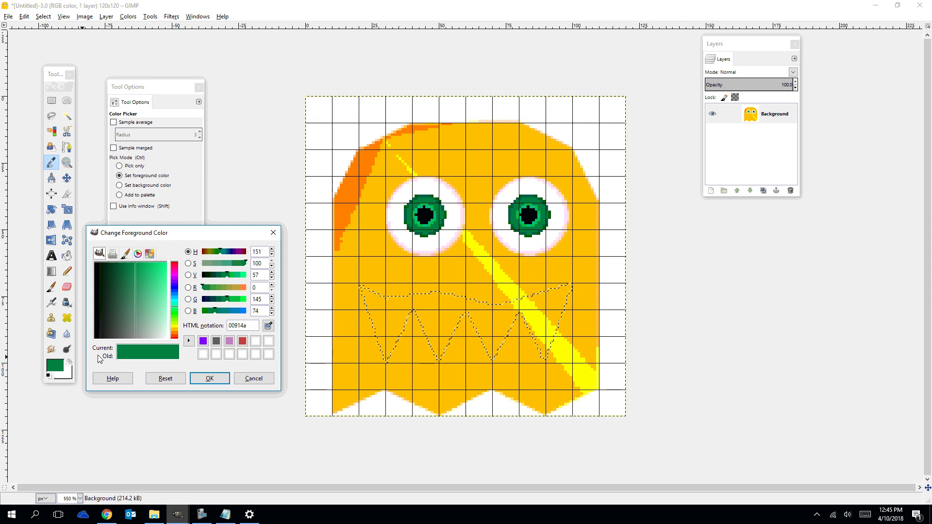
pyautogui.click(209, 378)
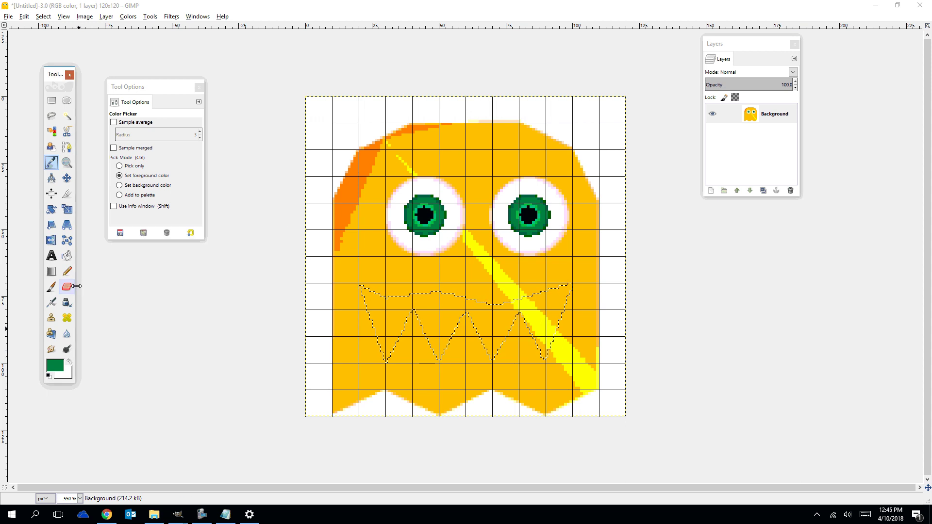
pyautogui.click(66, 256)
pyautogui.click(385, 307)
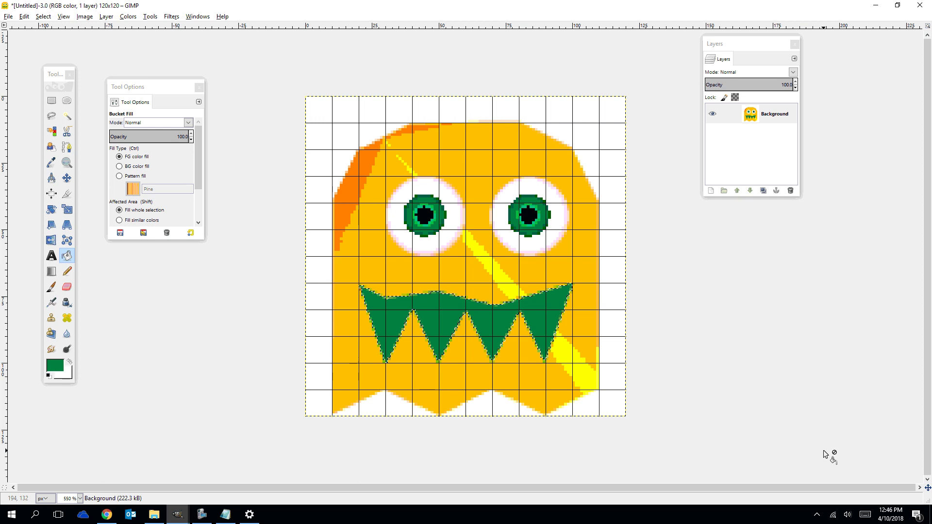
# - Add an alpha channel to the Background layer
pyautogui.rightClick(753, 117)
pyautogui.click(785, 334)
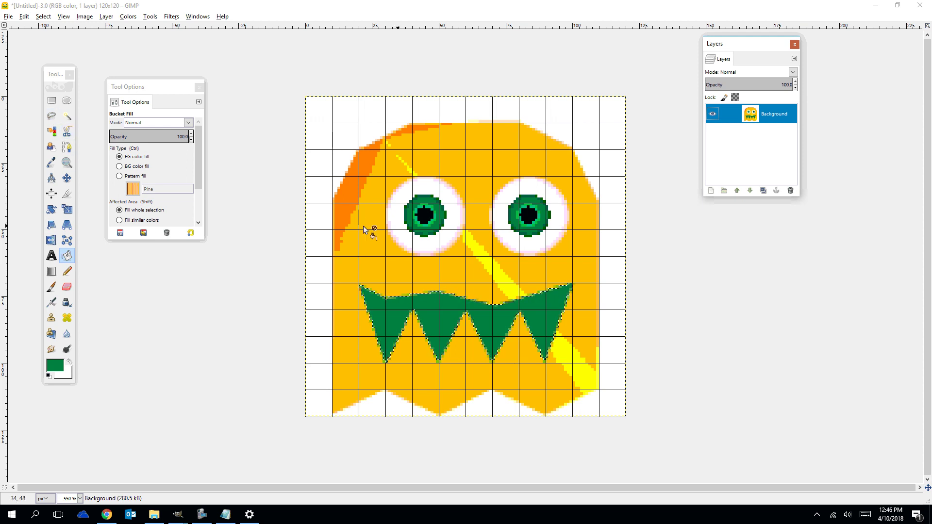
# - Try to clear the white background to transparency using Select by Color, and undo the deletion
pyautogui.click(51, 131)
pyautogui.click(336, 114)
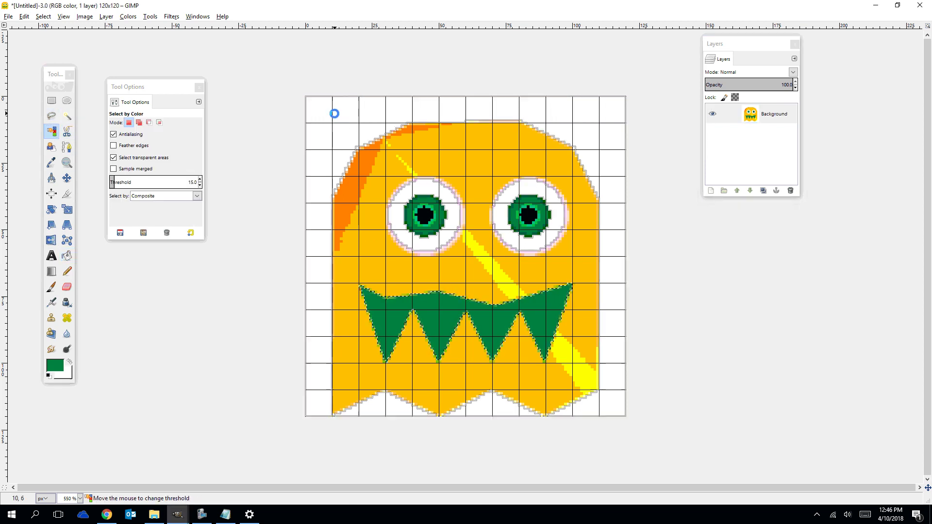
pyautogui.press('Delete')
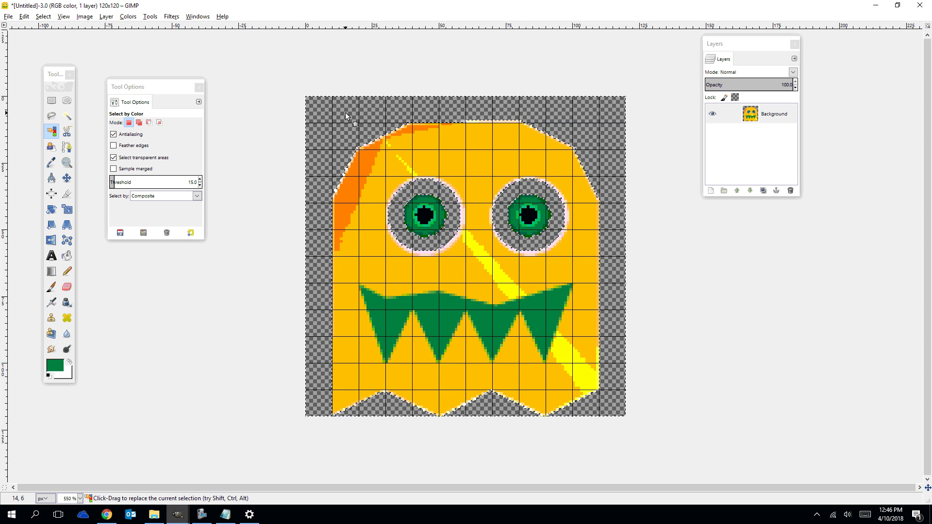
pyautogui.press('ctrl')
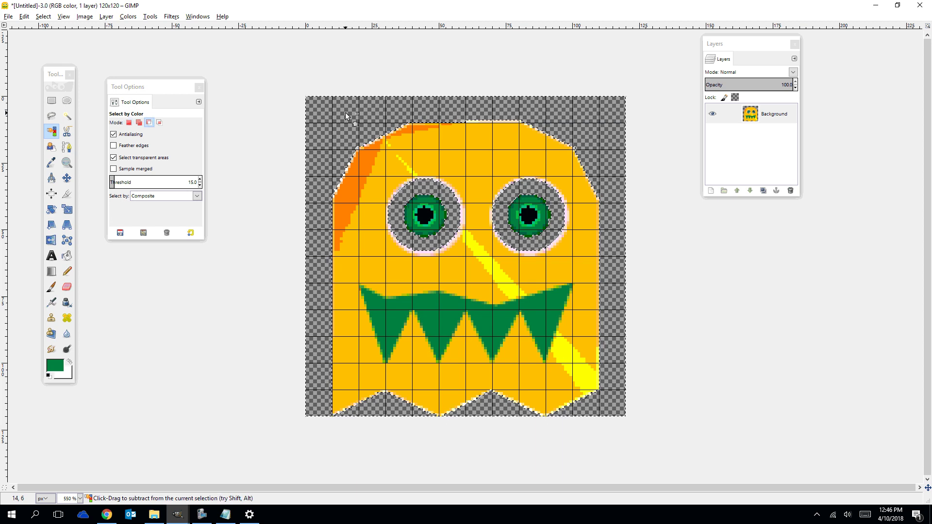
pyautogui.keyDown('ctrl'); pyautogui.click(345, 113); pyautogui.keyUp('ctrl')
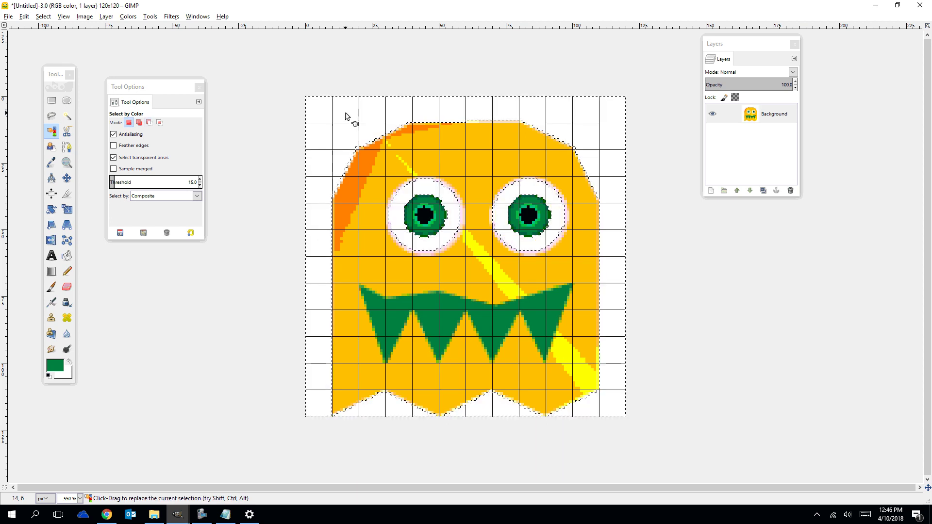
# - Choose Bucket Fill and set the foreground color to the purple 9f00ff from the recent colors
pyautogui.click(67, 256)
pyautogui.click(57, 368)
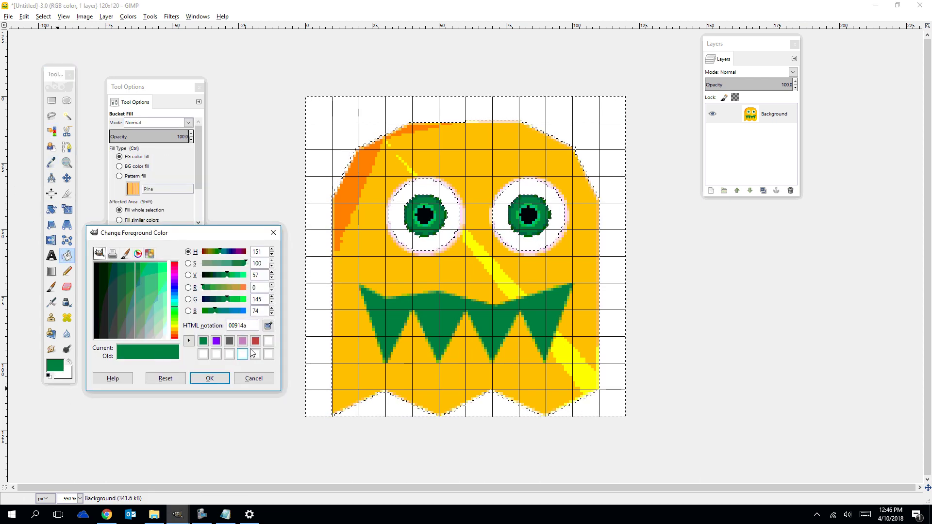
pyautogui.click(216, 341)
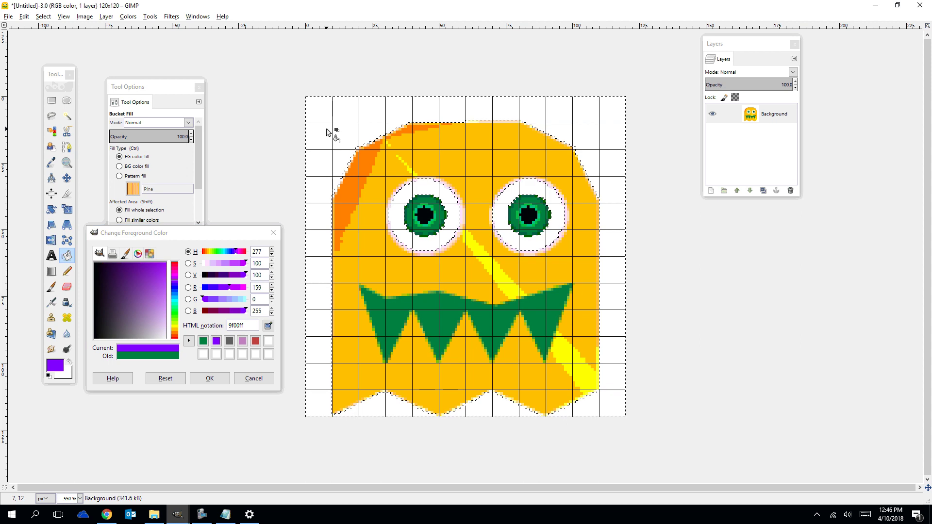
# - Try to fill the entire white selection with purple, and undo the fill
pyautogui.click(326, 132)
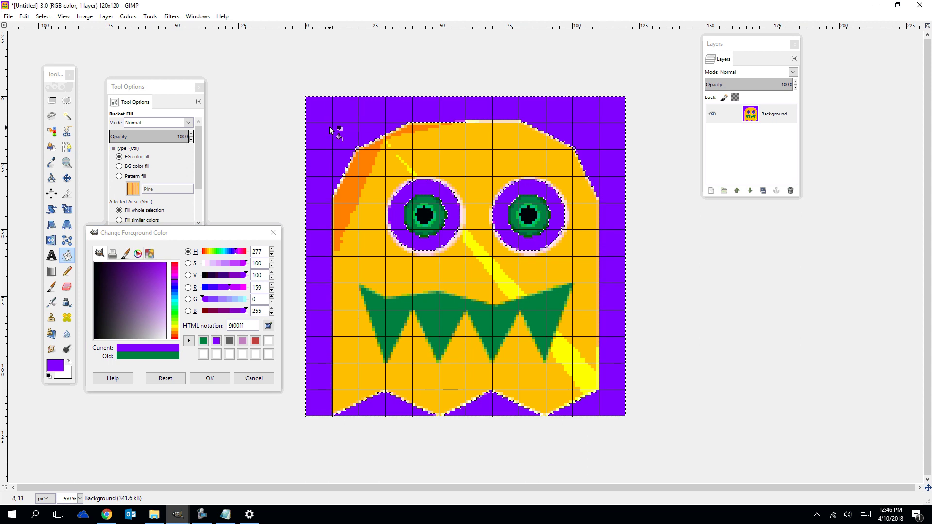
pyautogui.hotkey('ctrl', 'z')
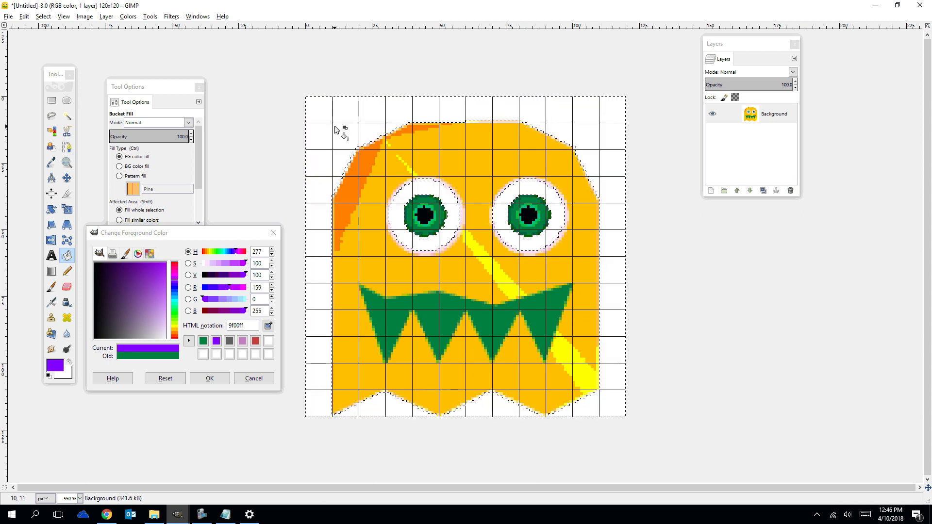
# - Set Bucket Fill to fill similar colors and fill the background around the ghost and its bottom-edge notch with purple
pyautogui.moveTo(190, 237); pyautogui.dragTo(198, 300)
pyautogui.click(67, 256)
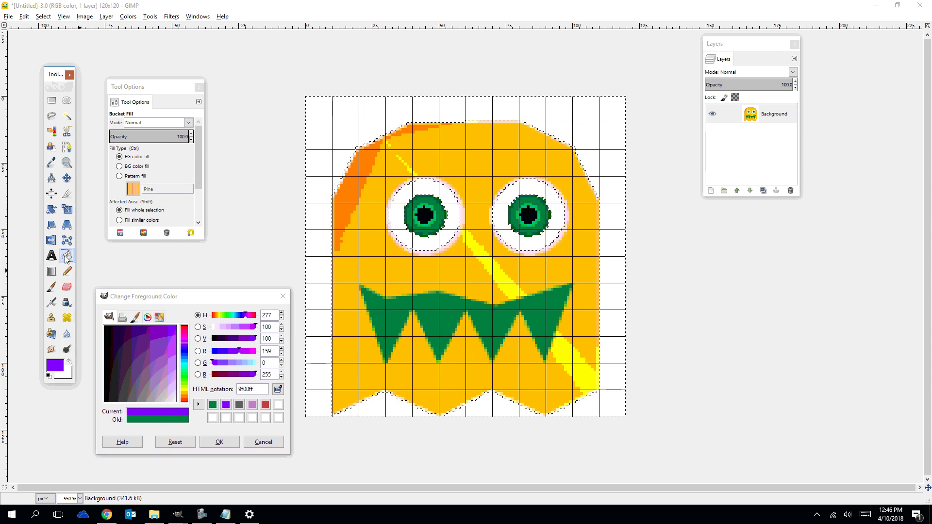
pyautogui.doubleClick(66, 259)
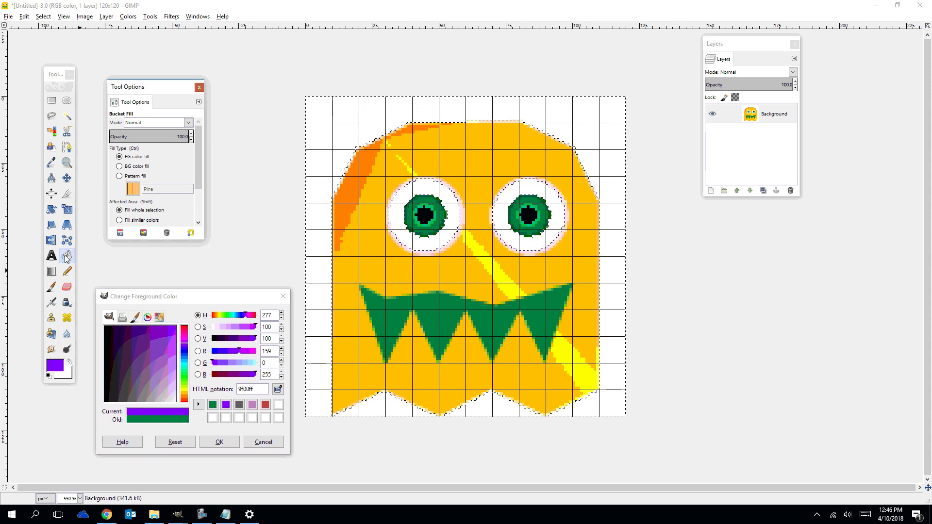
pyautogui.click(137, 222)
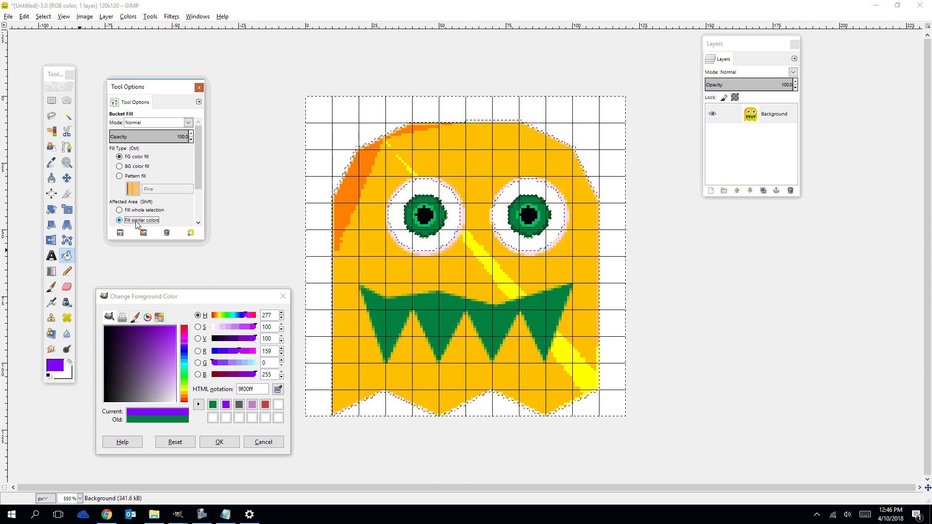
pyautogui.click(326, 131)
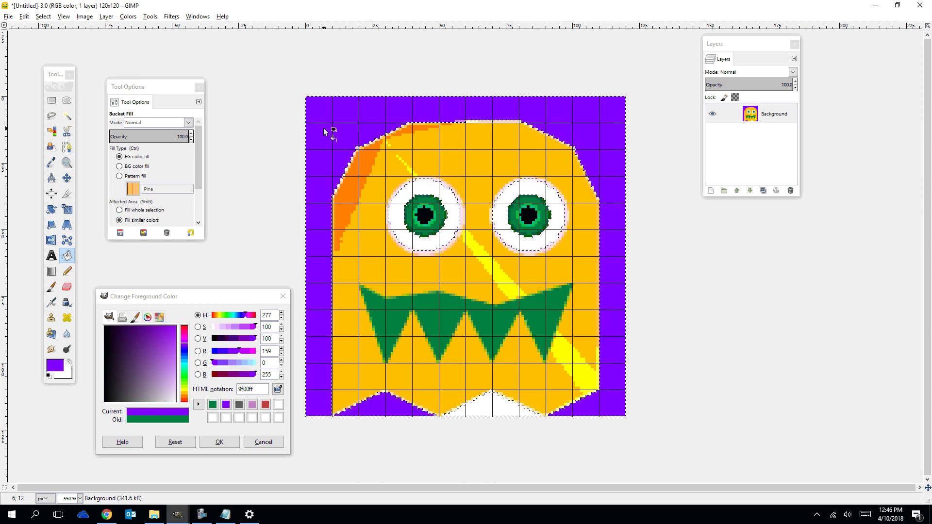
pyautogui.click(483, 406)
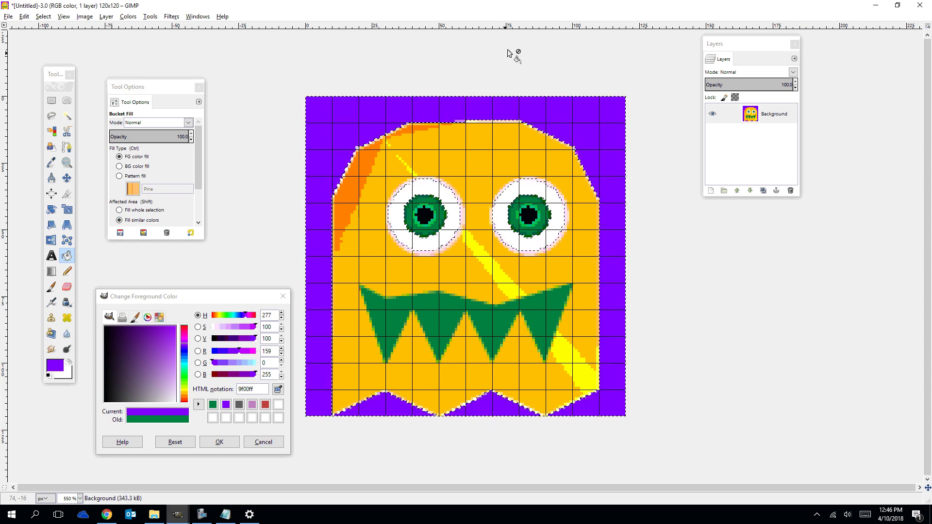
# - Select the purple background by color and delete it to transparency, keeping the eye whites
pyautogui.click(51, 131)
pyautogui.click(334, 115)
pyautogui.press('Delete')
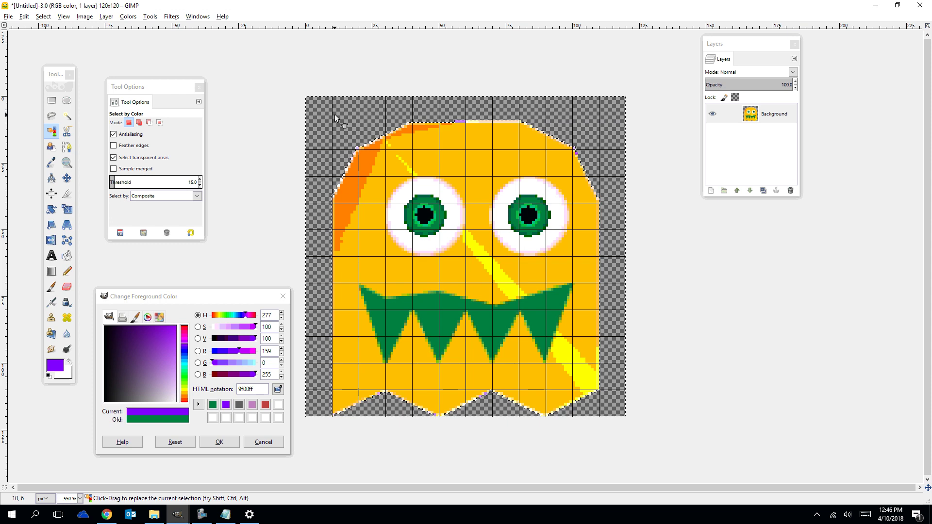
# - Export the ghost image to the Documents folder as clyde.png with the default PNG options
pyautogui.click(8, 16)
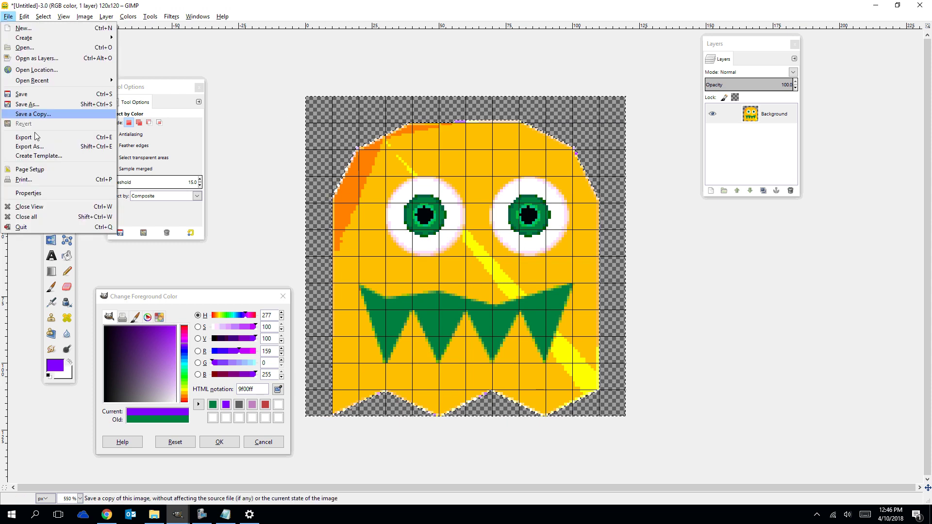
pyautogui.click(35, 152)
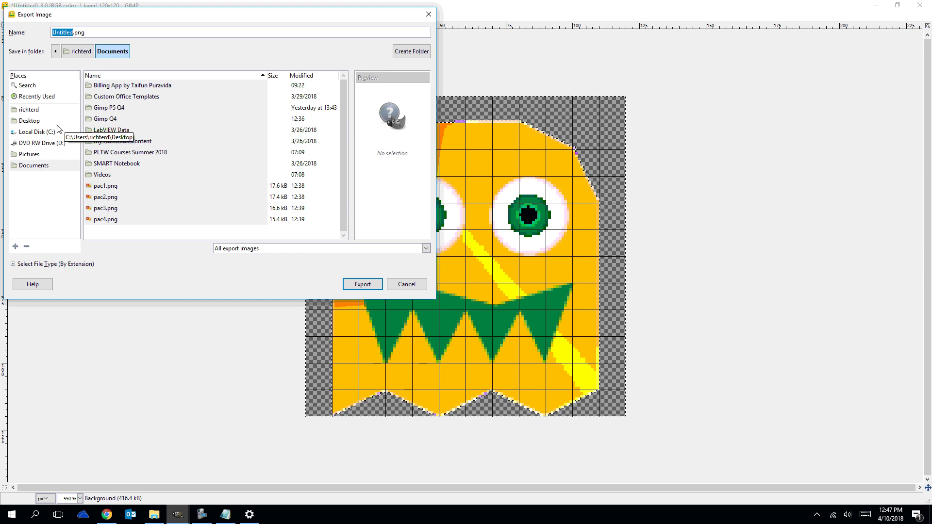
pyautogui.write('clyde')
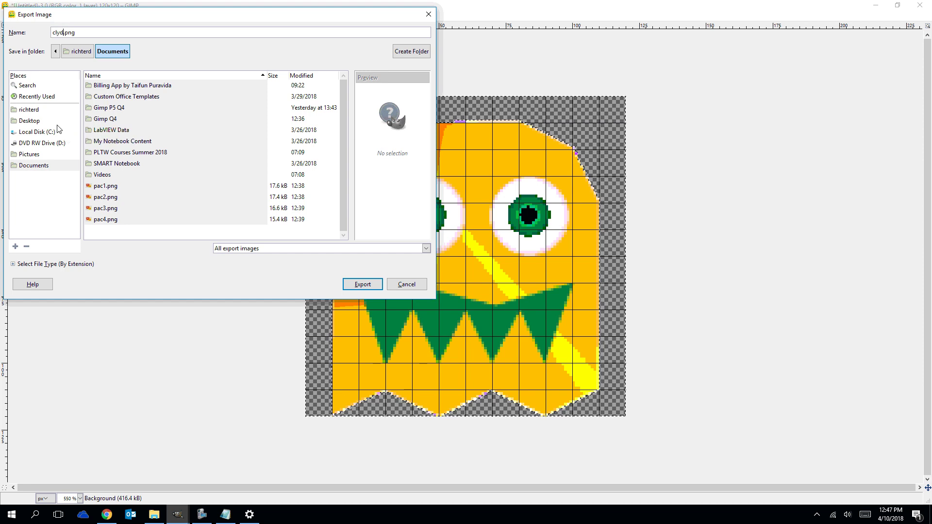
pyautogui.press('Return')
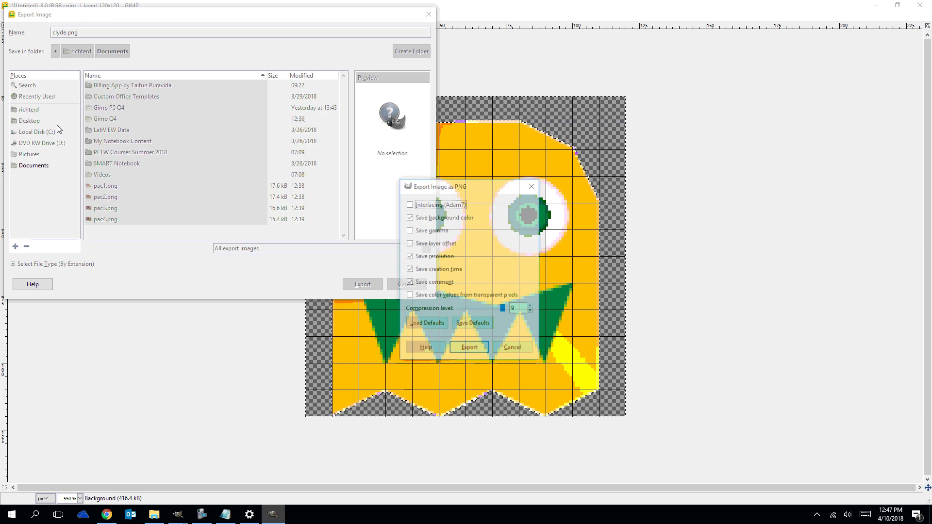
pyautogui.click(473, 348)
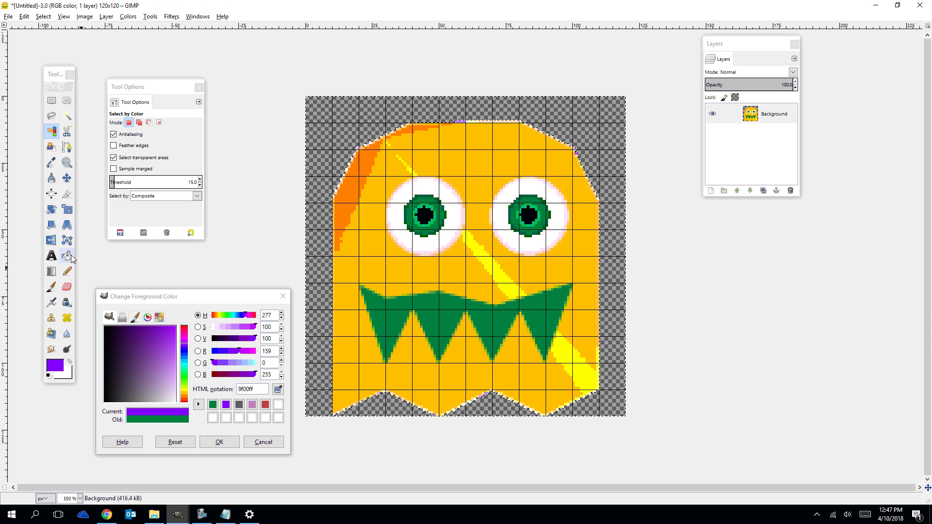
# - Select the ghost's left eye with an ellipse of about 30 × 30 px and choose the Pencil with red cb4a4a
pyautogui.moveTo(67, 100); pyautogui.dragTo(88, 109)
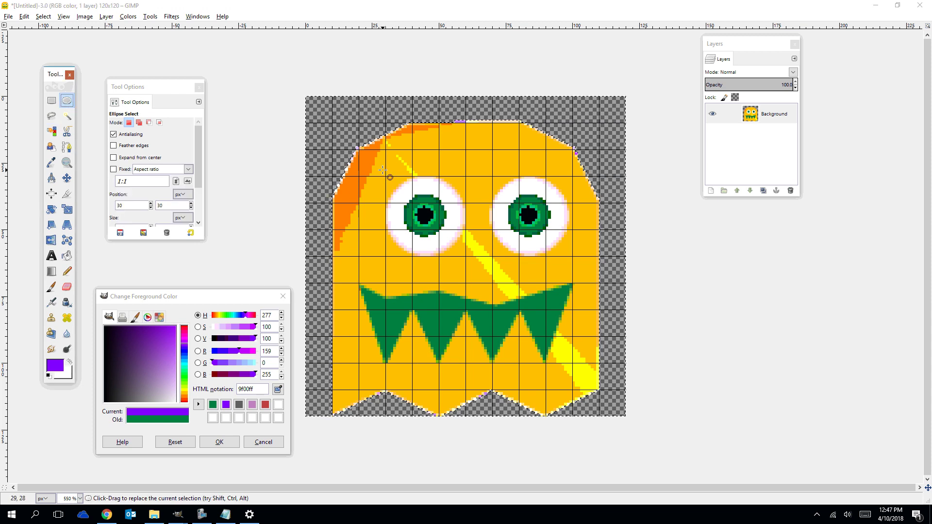
pyautogui.moveTo(386, 175); pyautogui.dragTo(466, 255)
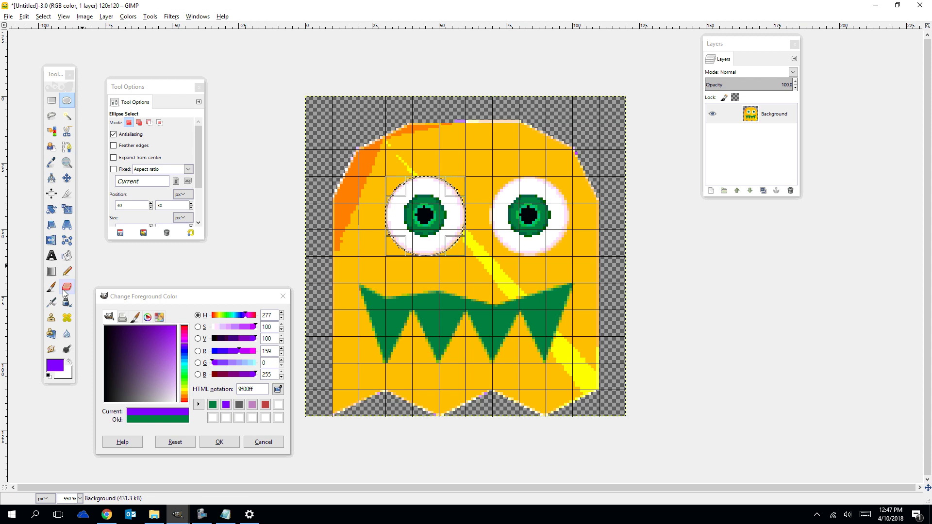
pyautogui.click(67, 271)
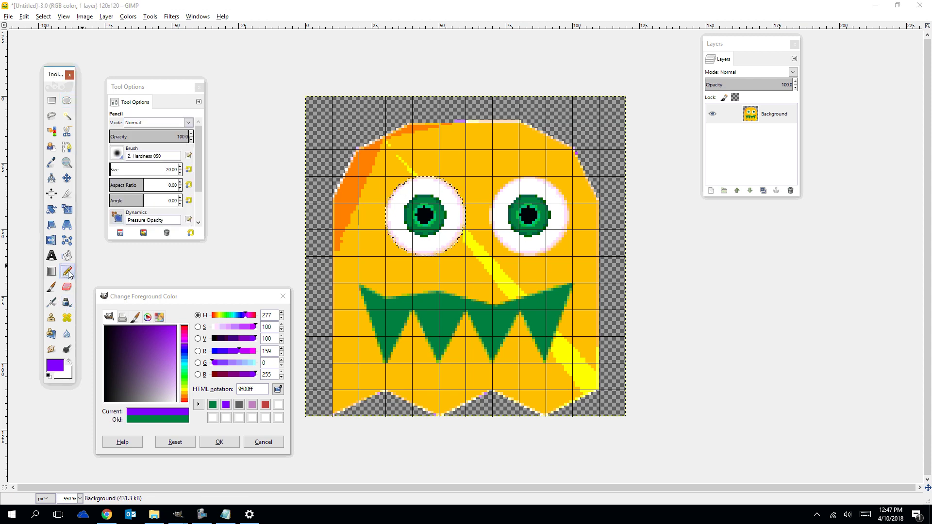
pyautogui.click(55, 366)
pyautogui.click(265, 405)
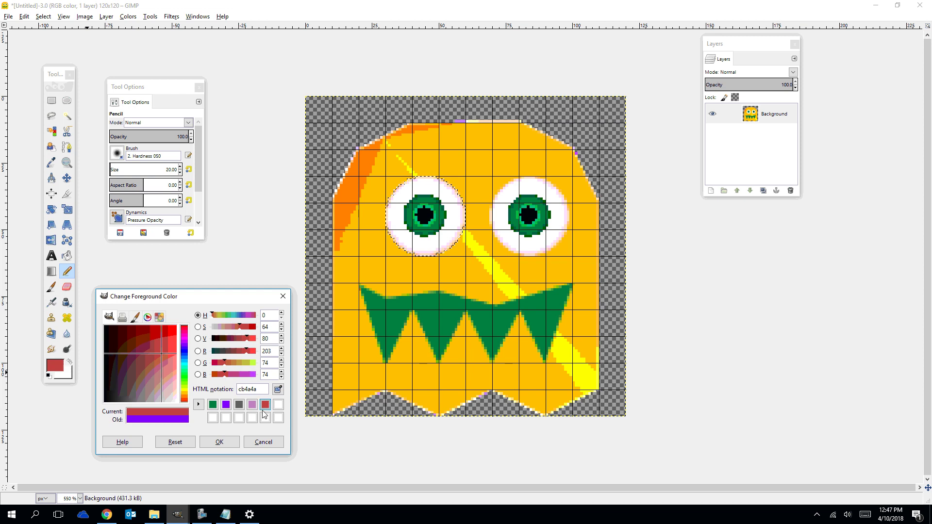
pyautogui.click(218, 442)
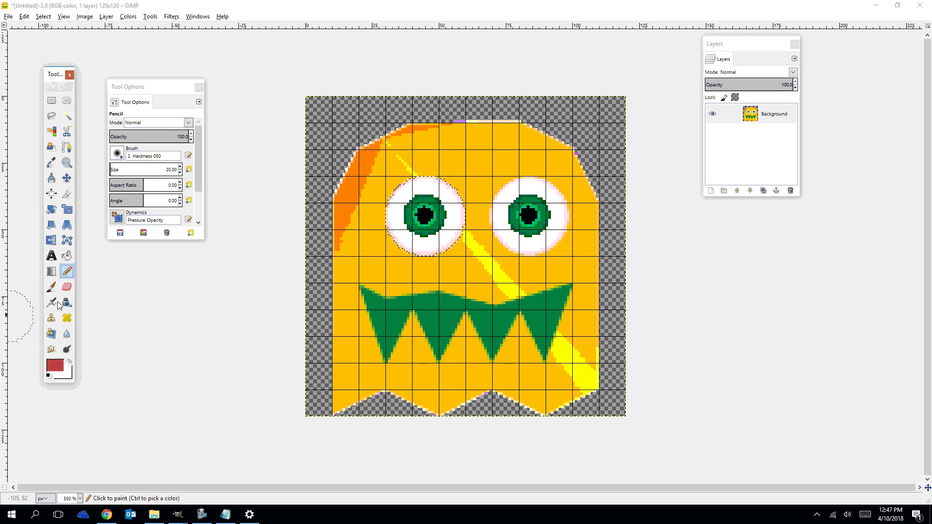
# - Set the pencil size to 1 and draw jagged red veins radiating from the pupil across the selected left eye
pyautogui.doubleClick(68, 273)
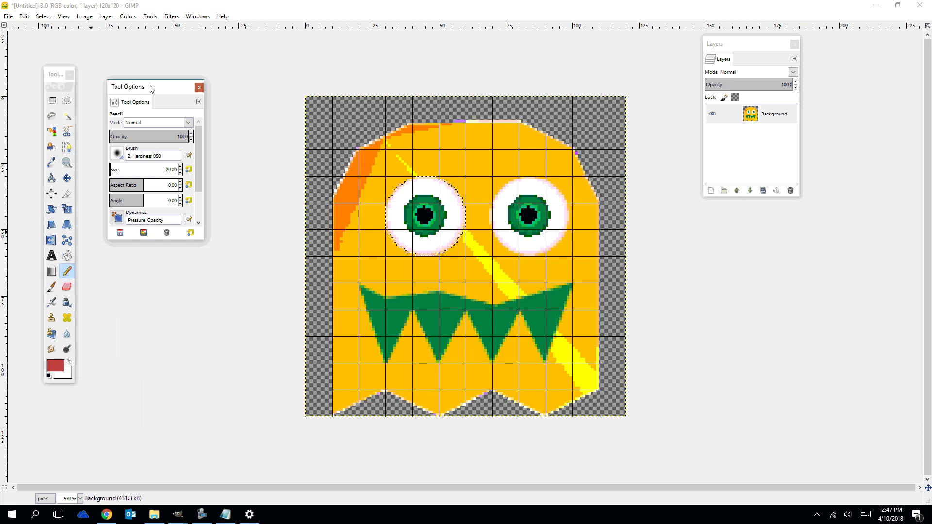
pyautogui.click(180, 173)
pyautogui.click(180, 173)
pyautogui.click(180, 173)
pyautogui.click(180, 173)
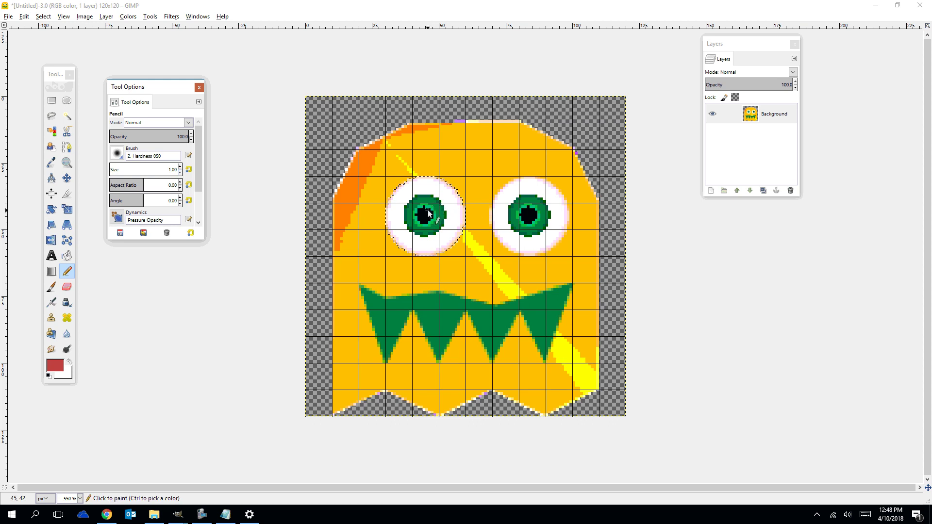
pyautogui.moveTo(430, 210)
pyautogui.mouseDown()
pyautogui.moveTo(454, 192)
pyautogui.moveTo(424, 207)
pyautogui.moveTo(424, 177)
pyautogui.moveTo(416, 217)
pyautogui.moveTo(421, 210)
pyautogui.moveTo(399, 190)
pyautogui.moveTo(407, 214)
pyautogui.moveTo(419, 215)
pyautogui.moveTo(388, 226)
pyautogui.moveTo(411, 237)
pyautogui.moveTo(407, 248)
pyautogui.moveTo(441, 243)
pyautogui.moveTo(462, 222)
pyautogui.mouseUp()
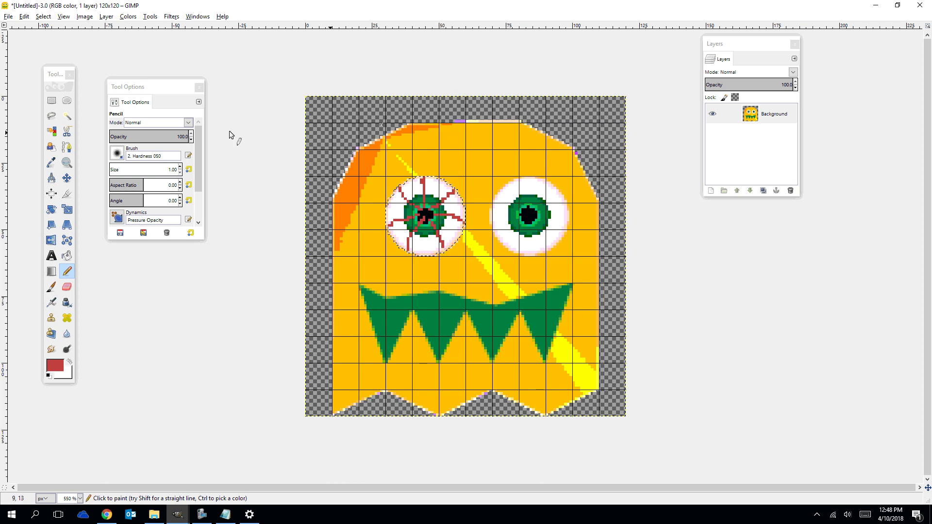
# - Export the red-eyed ghost to the Documents folder as clyderedeye.png with the default PNG options
pyautogui.click(8, 16)
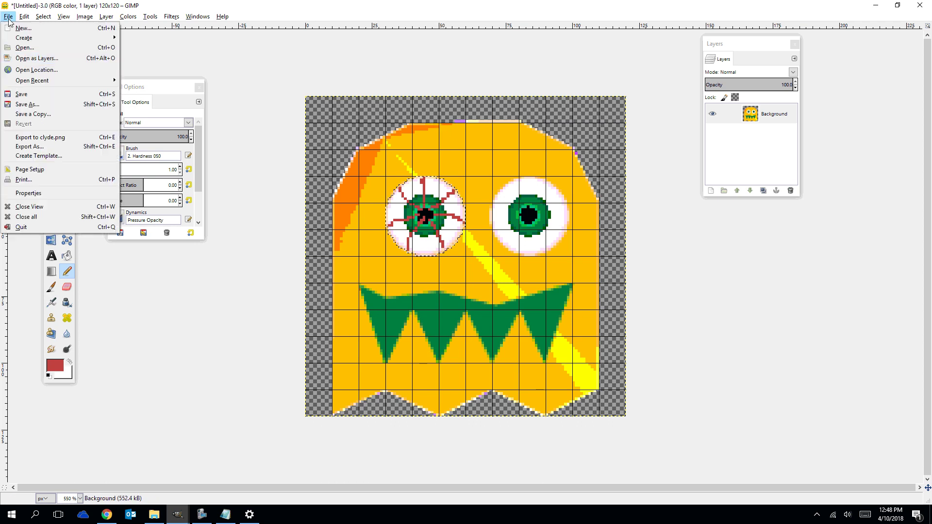
pyautogui.click(27, 147)
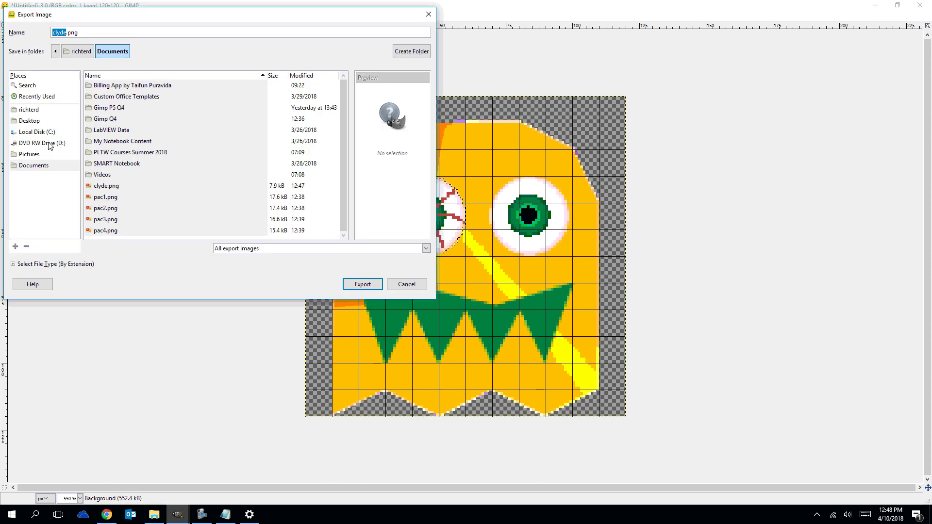
pyautogui.press('Right')
pyautogui.write('redeye')
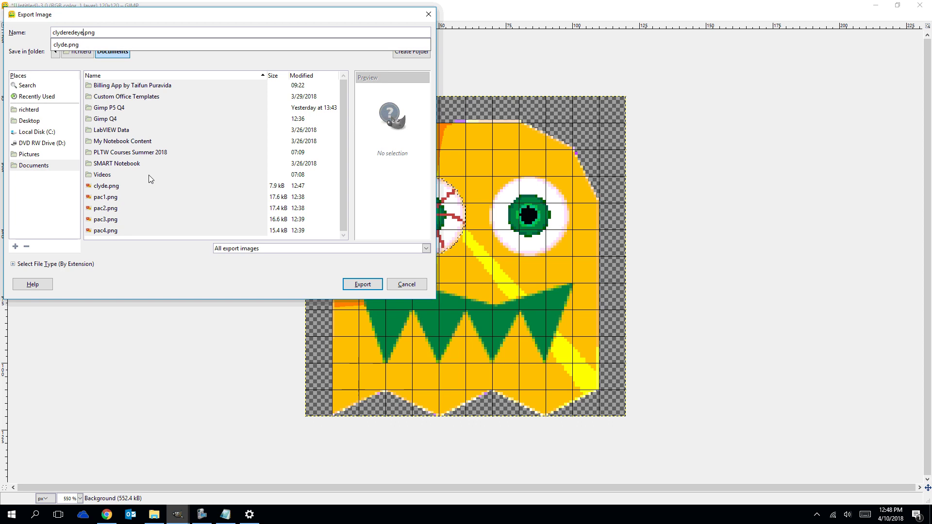
pyautogui.press('Return')
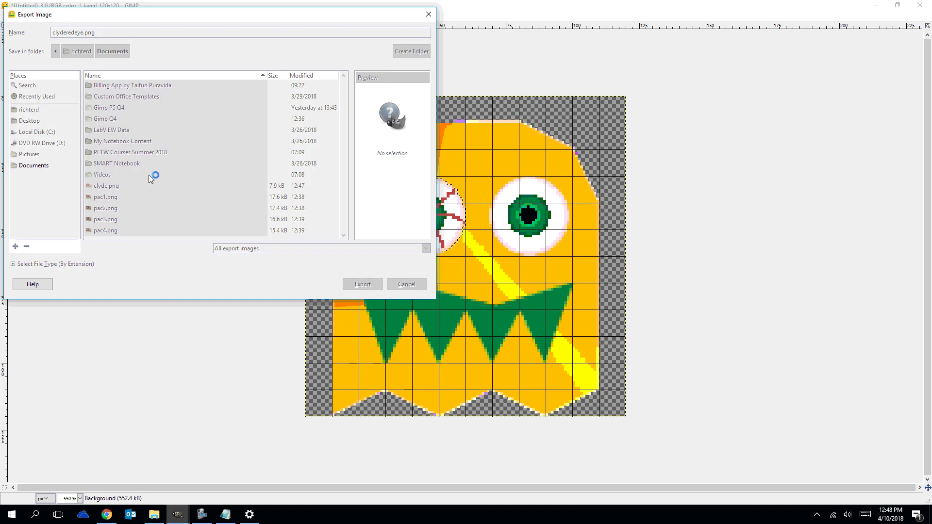
pyautogui.click(469, 349)
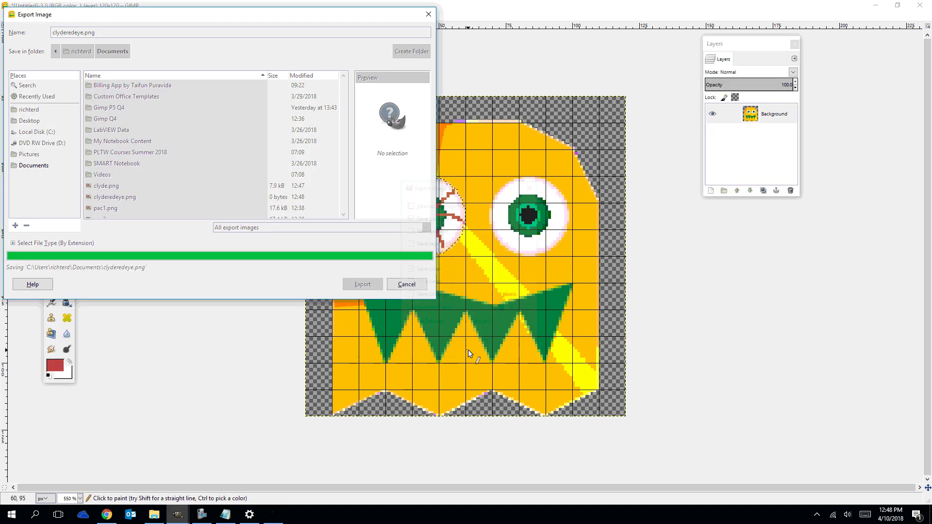
pyautogui.click(202, 514)
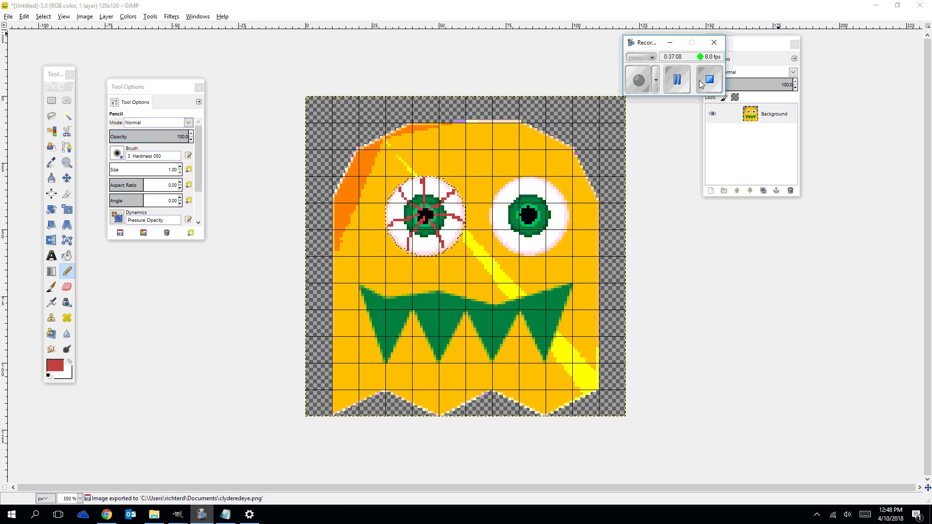